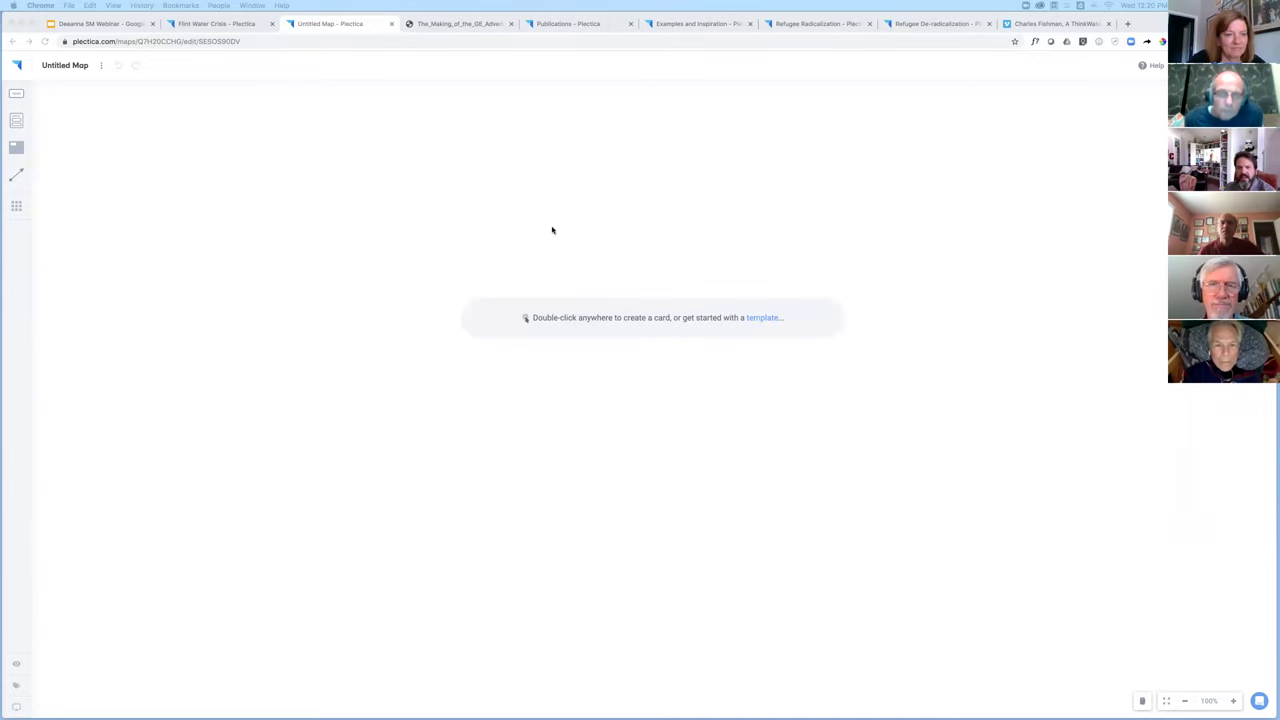
Create three separate cards on the blank map, titled "dog", "cat" and "deer".
double_click(338, 226)
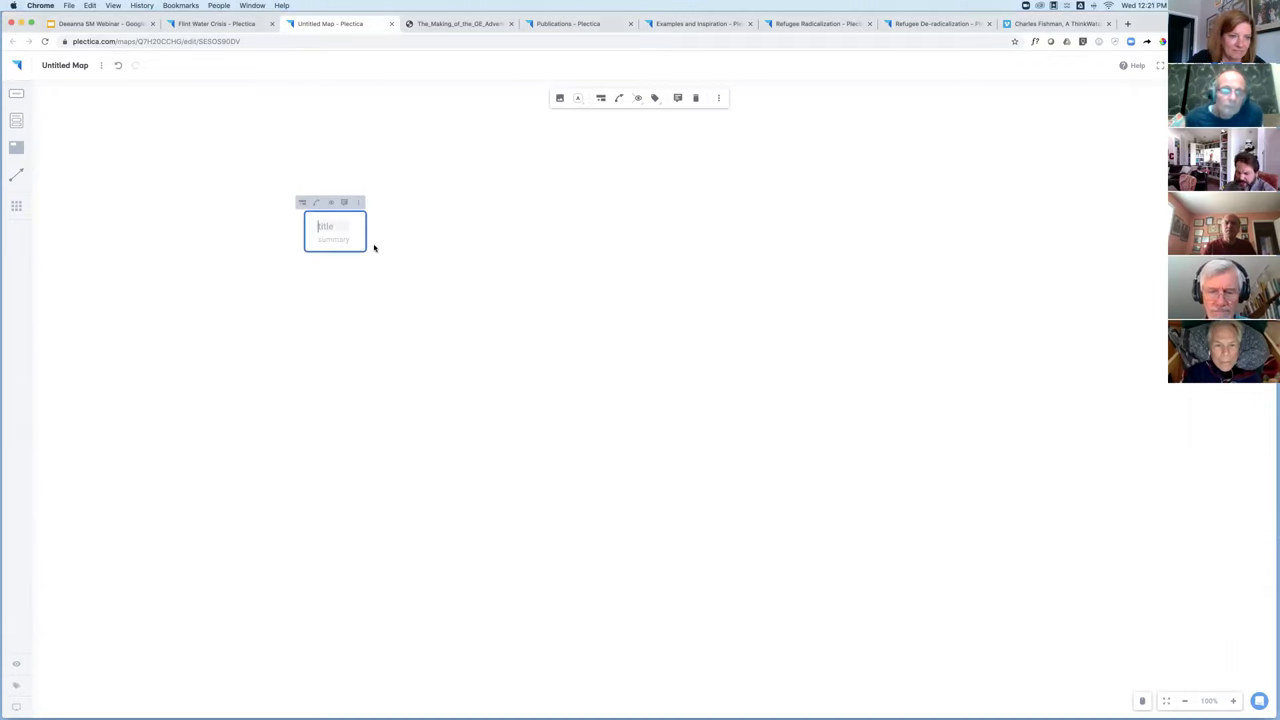
text(dog)
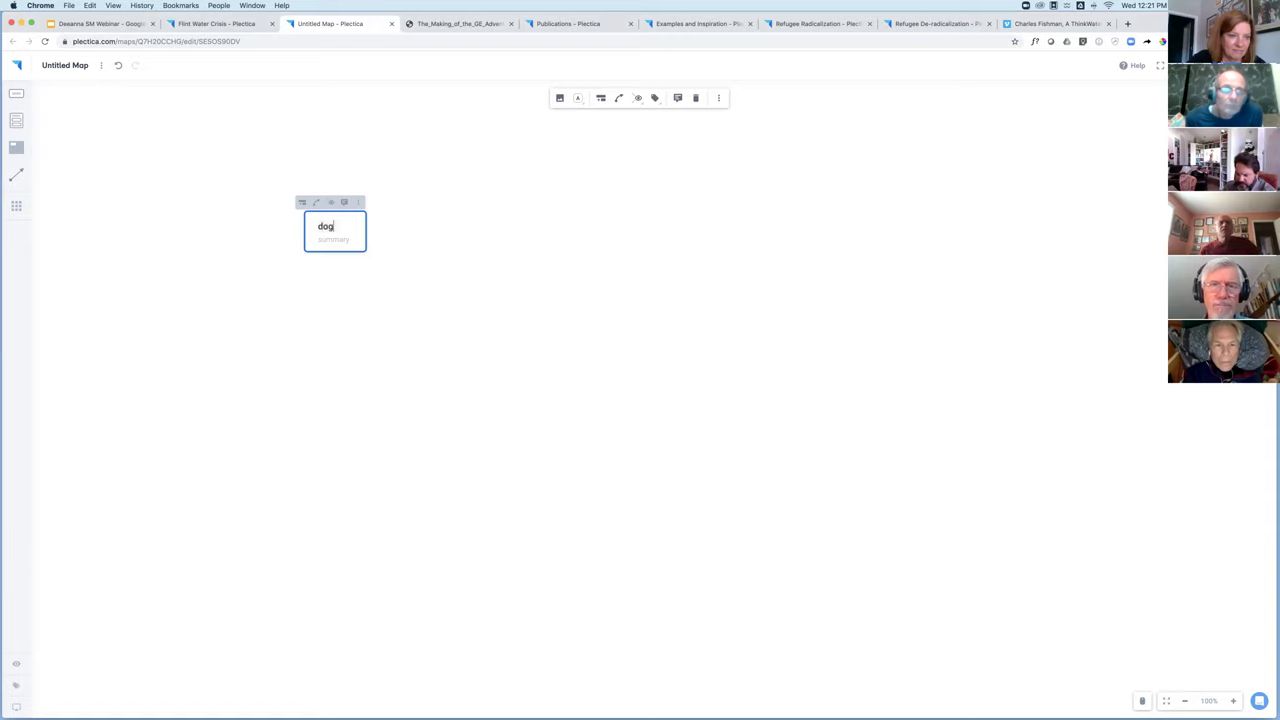
click(578, 206)
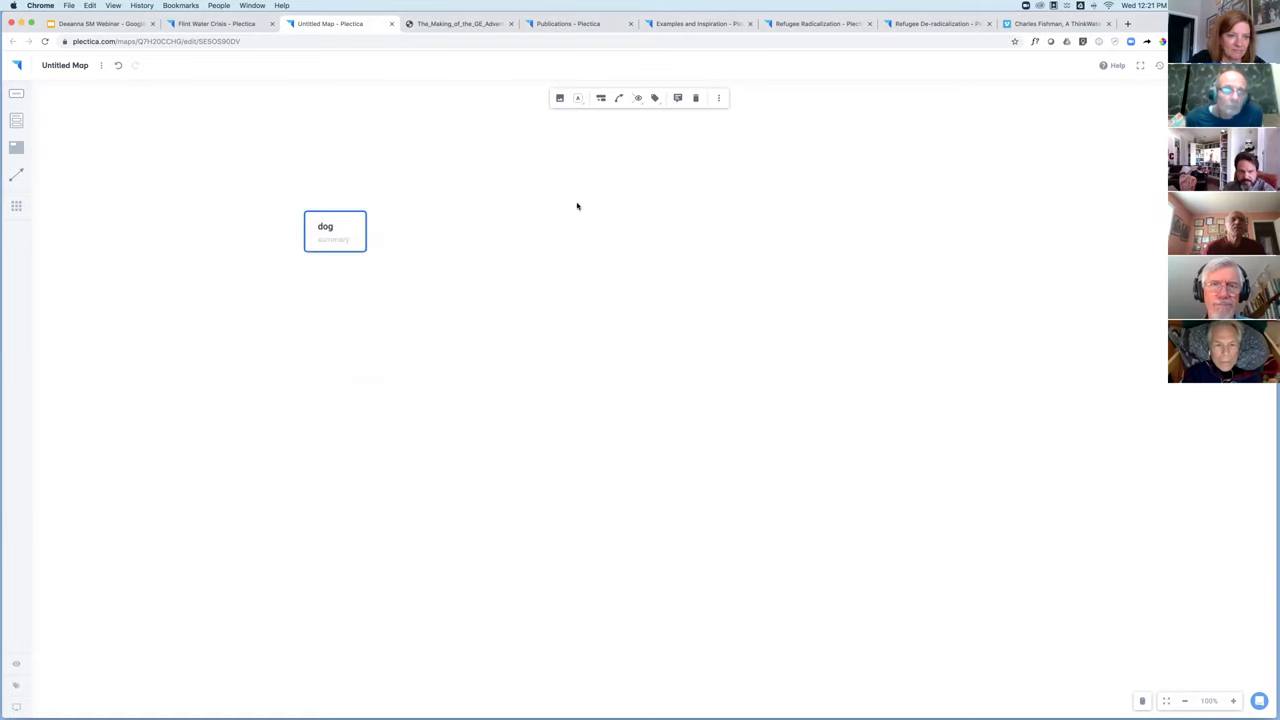
double_click(578, 206)
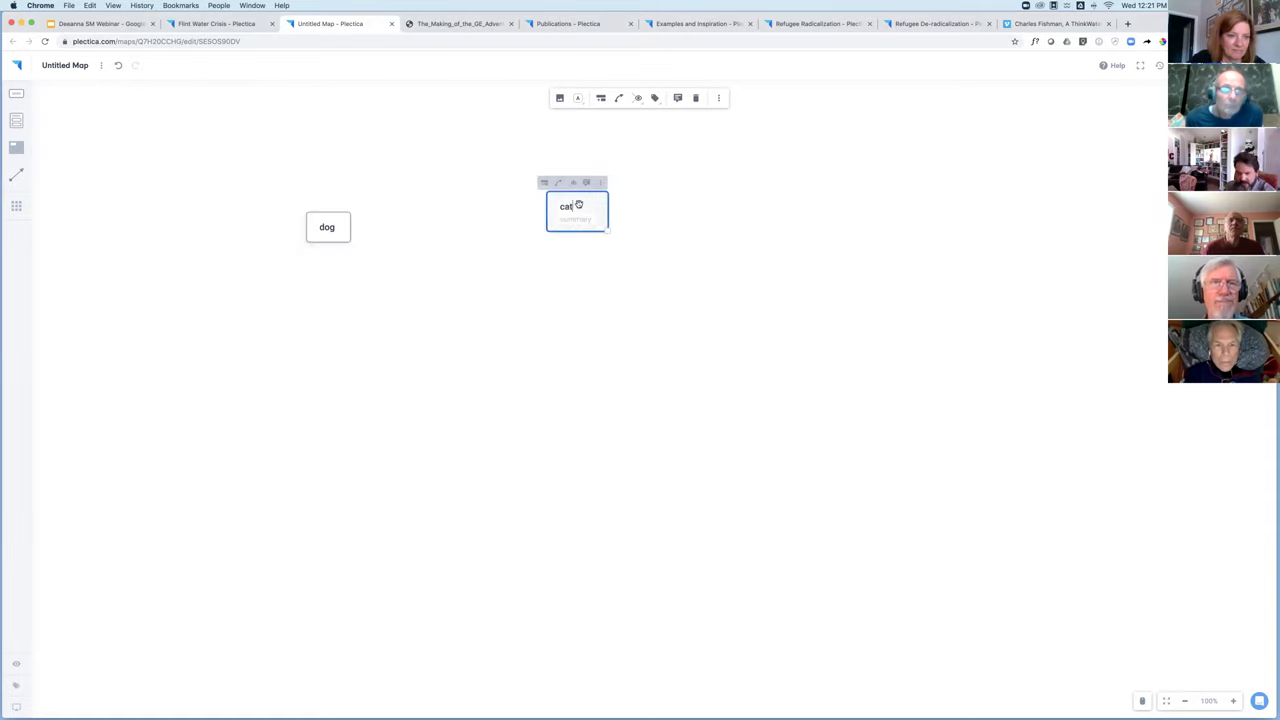
text(cat)
double_click(460, 323)
text(deer)
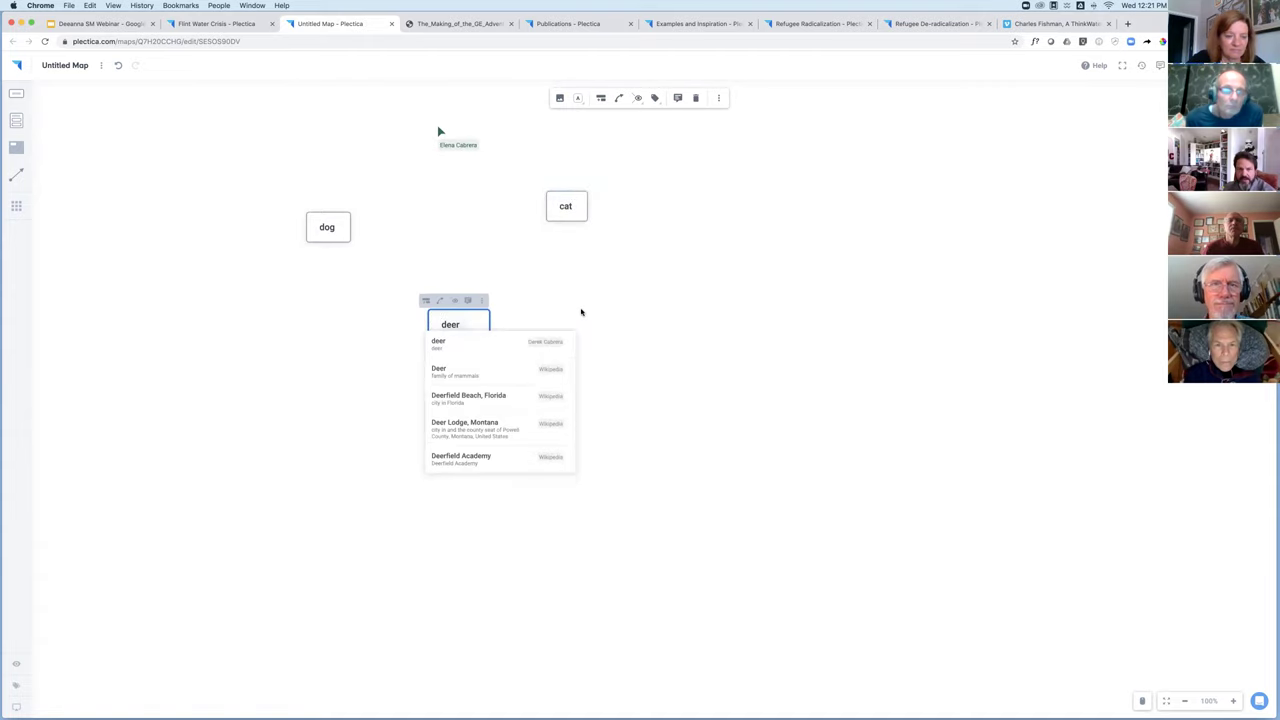
key(Return)
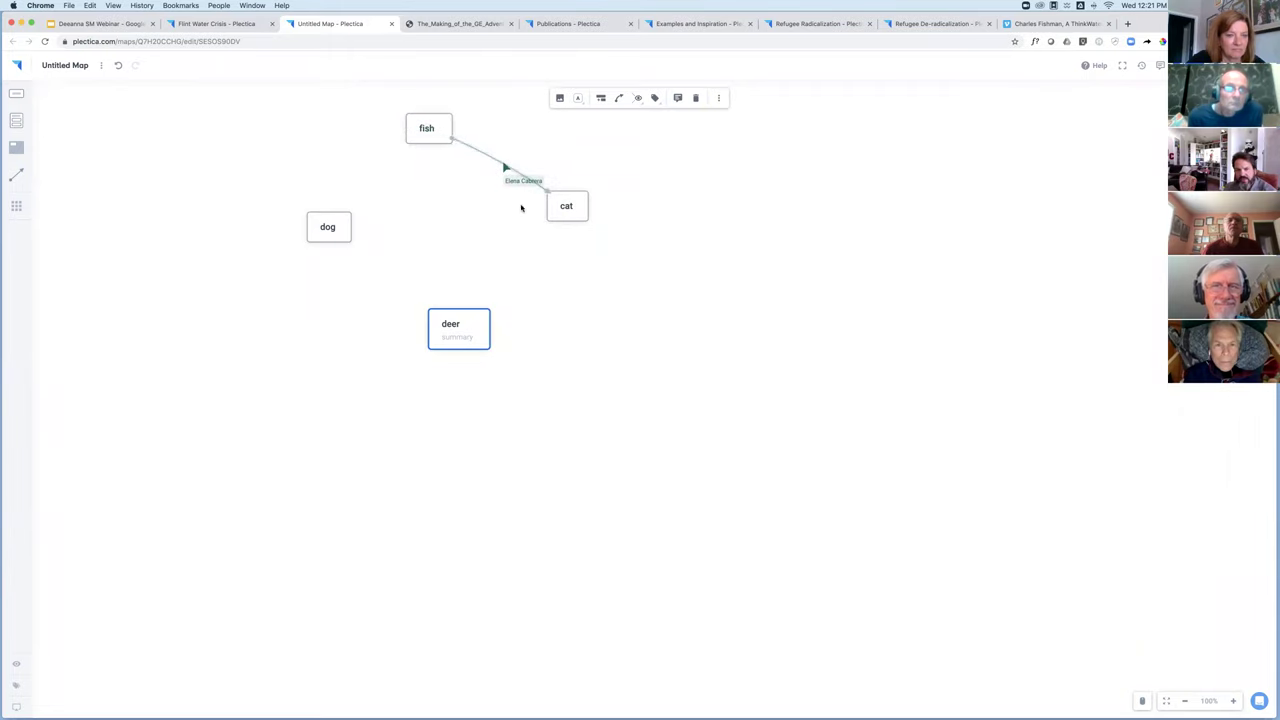
Add a card titled "sdfsfsdf" to the right of the deer card and draw a relationship from it to deer.
double_click(700, 317)
text(sdfsfsdf)
click(689, 417)
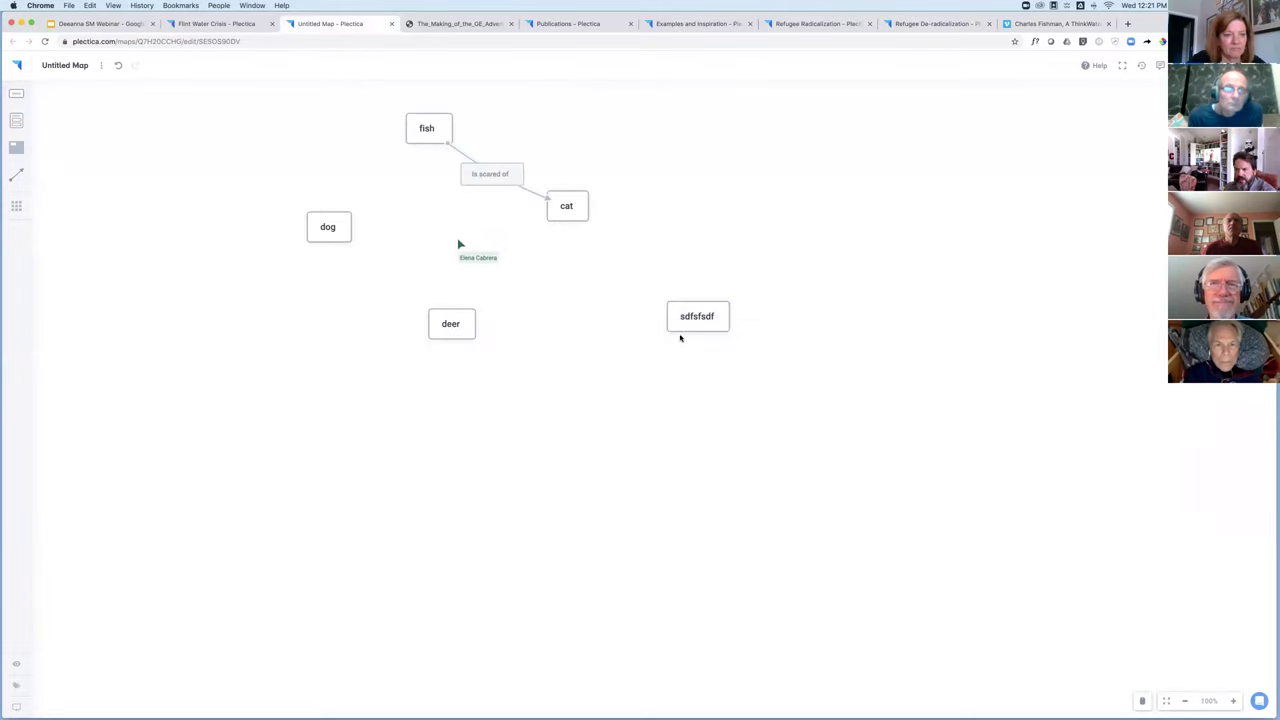
drag(691, 290, 462, 322)
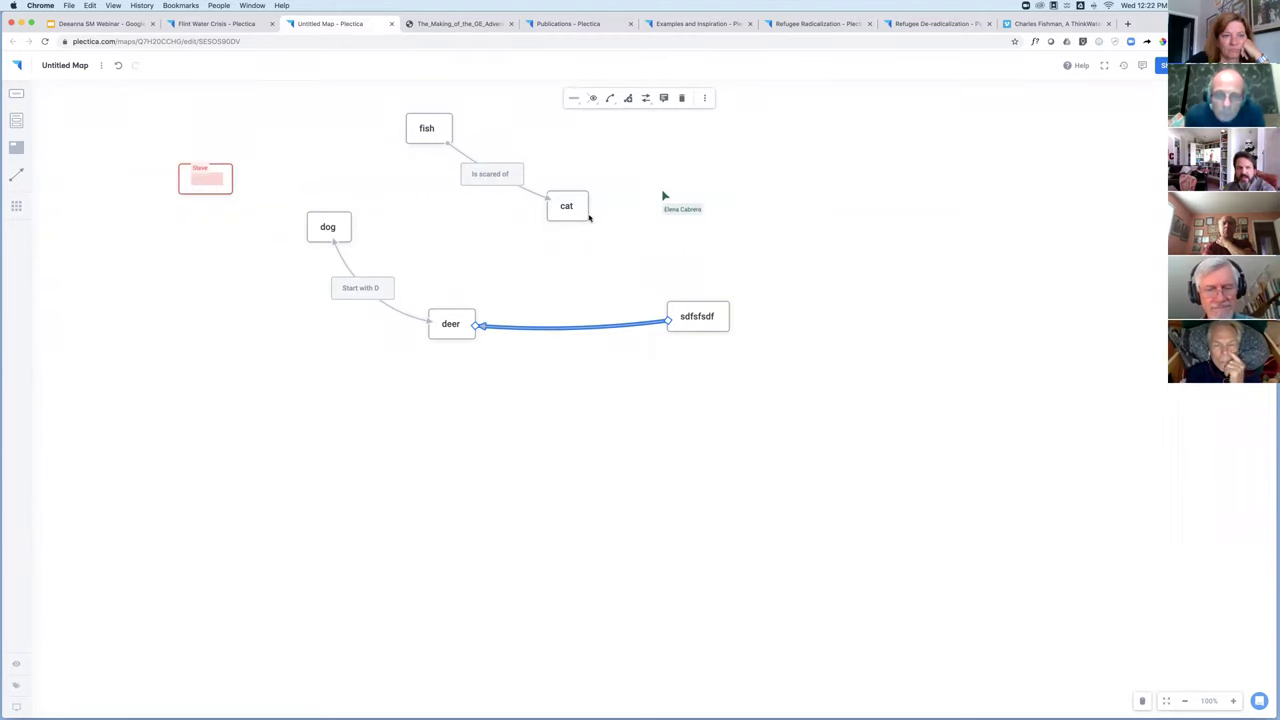
Select the map's web address and return to the maps overview.
click(235, 43)
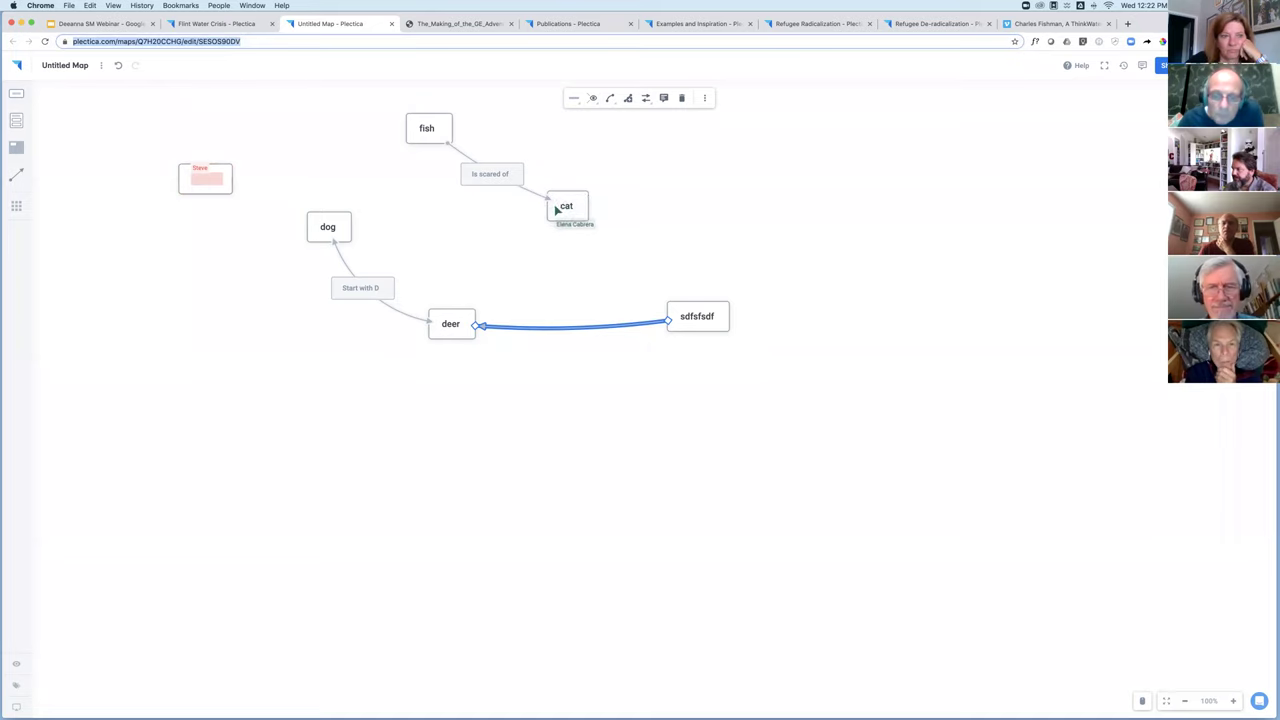
click(15, 65)
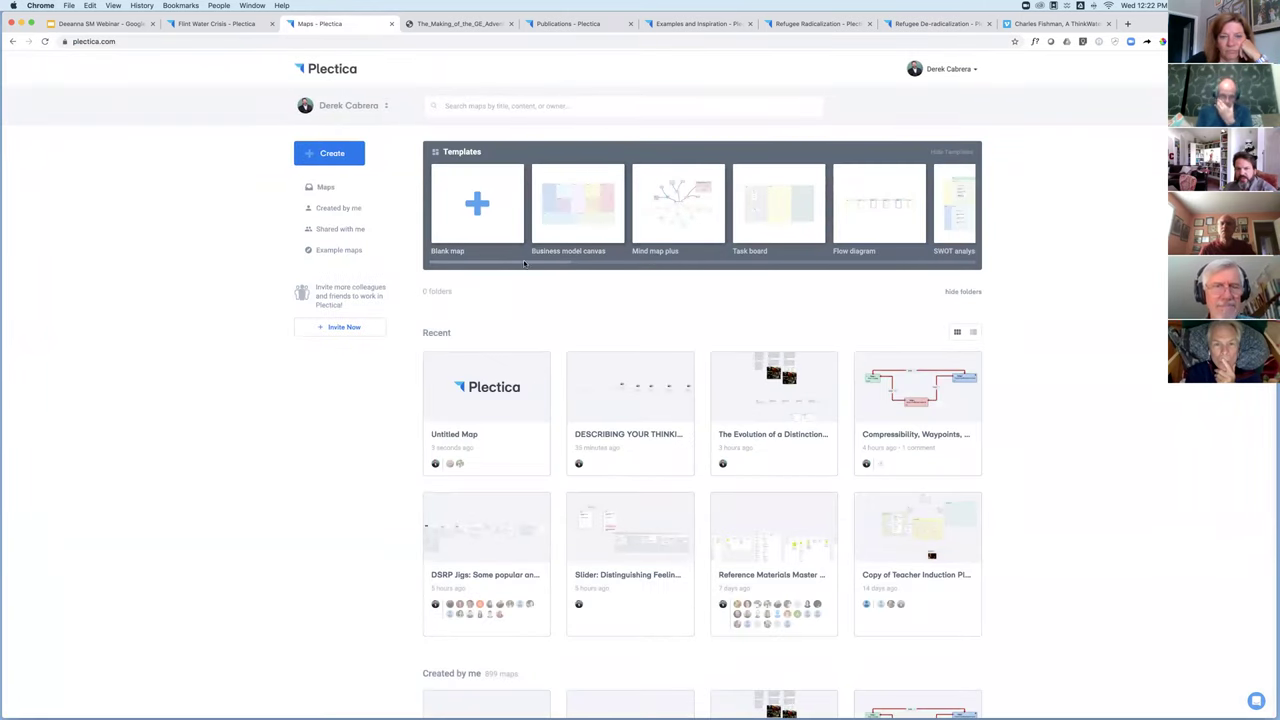
Browse the templates and create a new map from the "Mind map plus" template.
scroll(524, 263, right, 5)
scroll(520, 268, left, 5)
scroll(514, 270, right, 1)
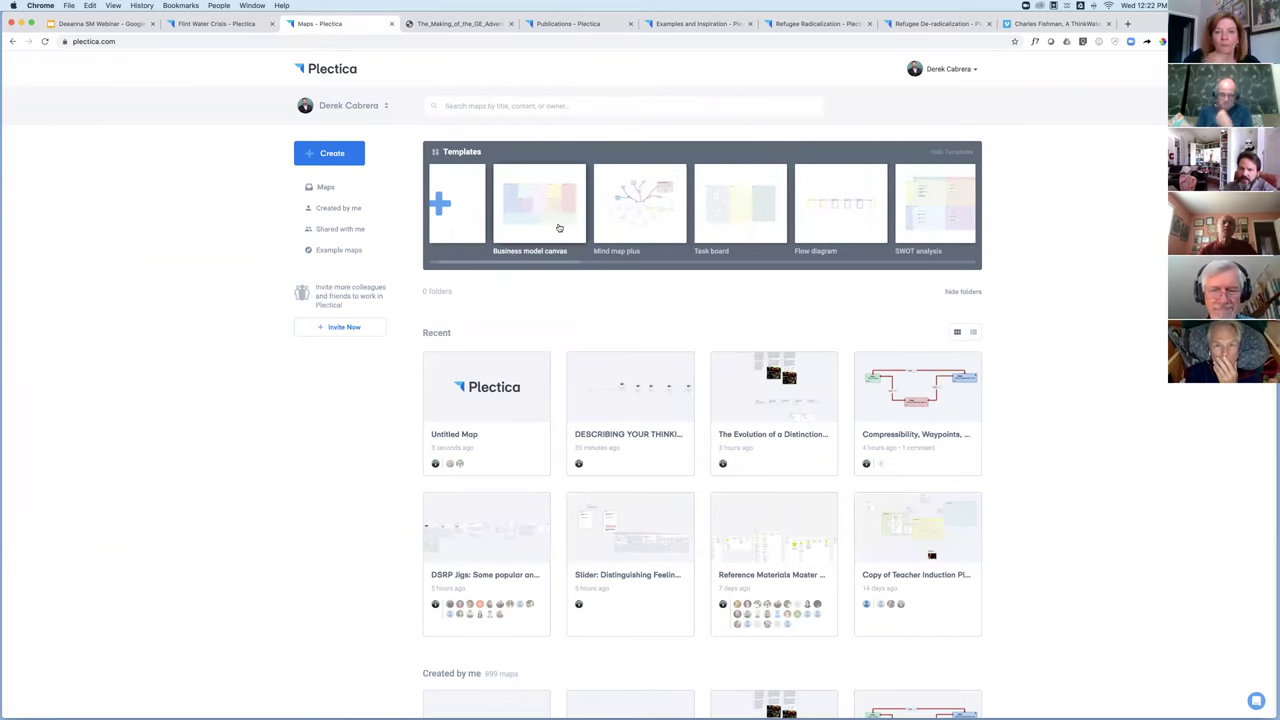
scroll(545, 235, right, 3)
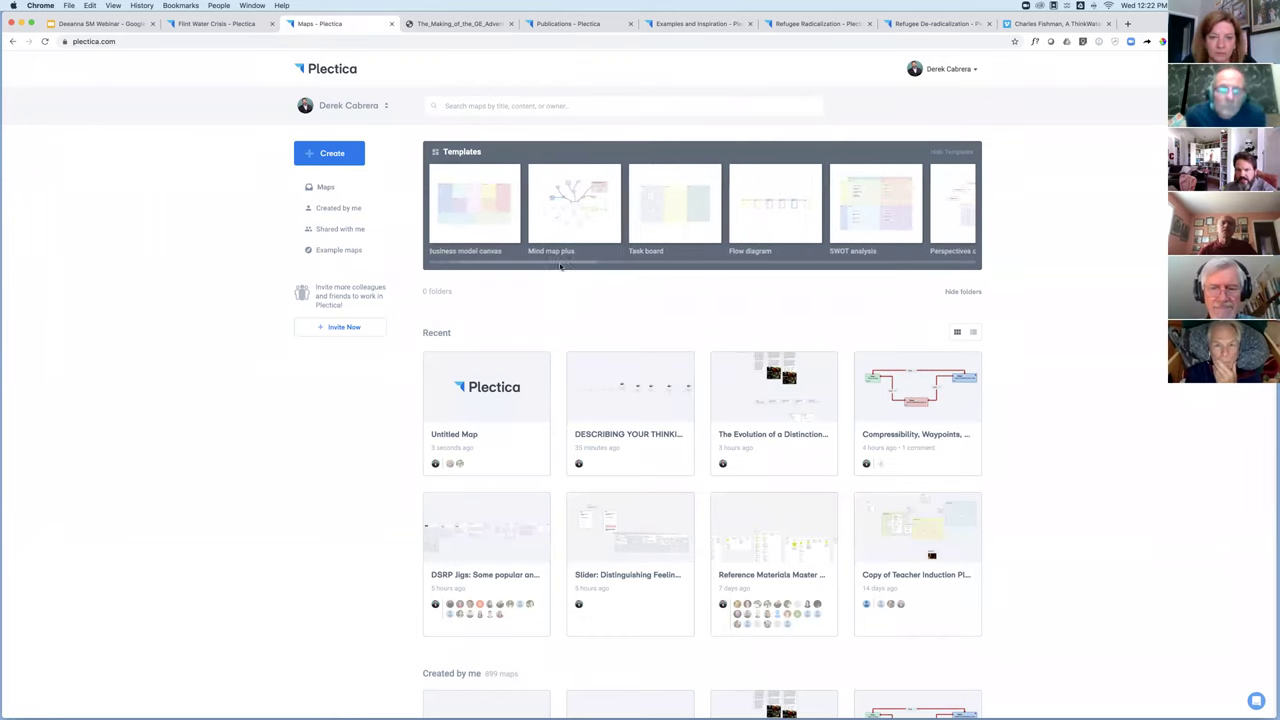
click(557, 204)
click(757, 534)
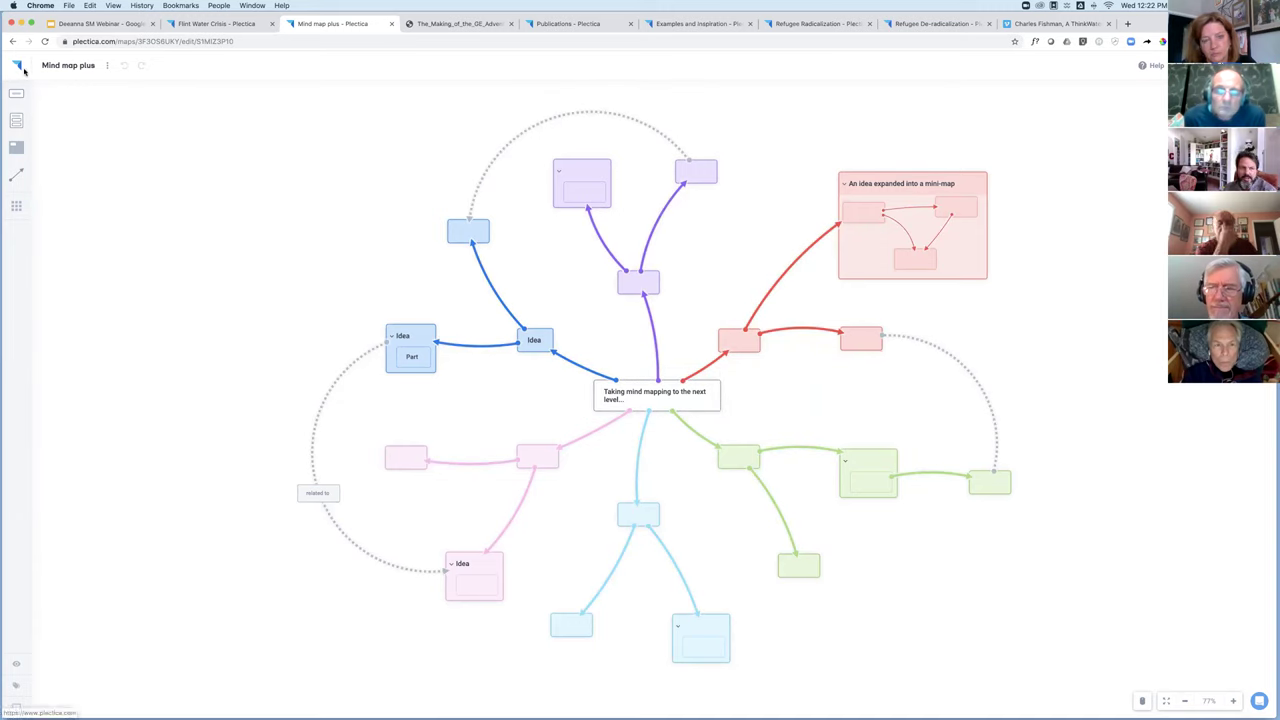
Duplicate the Mind map plus map and add an untitled card near the blue branch of the copy.
click(107, 65)
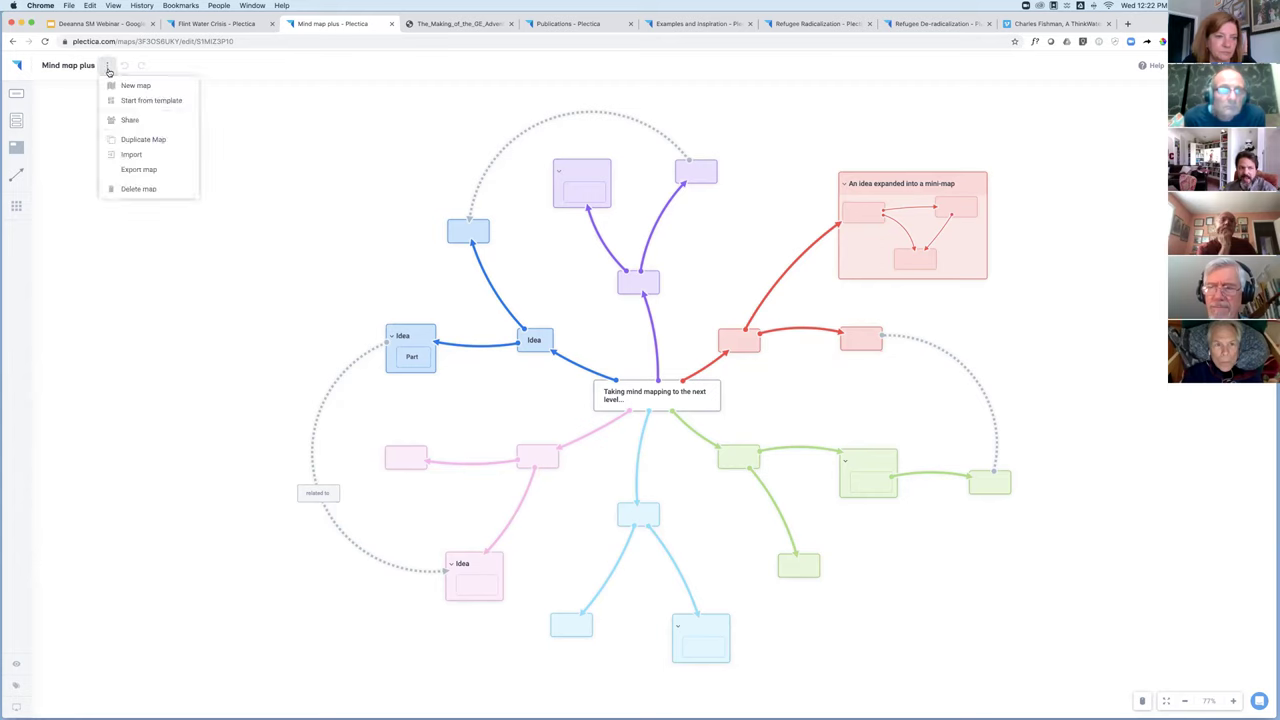
click(137, 141)
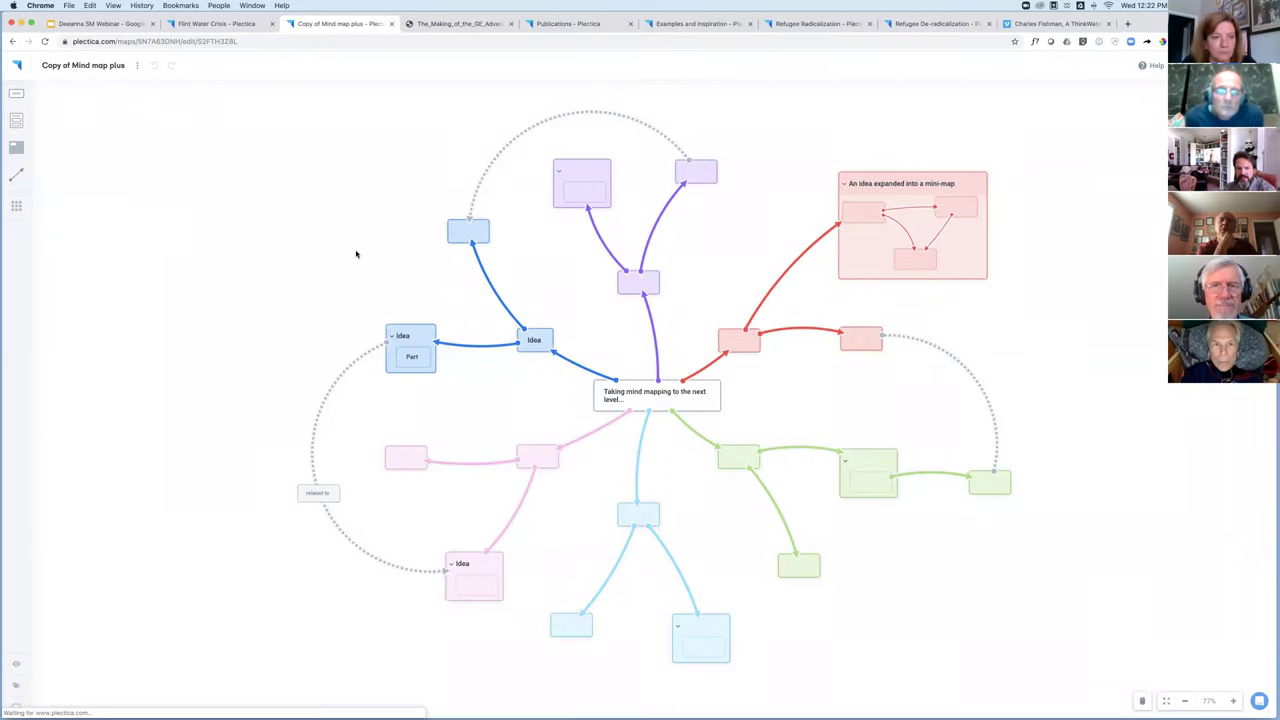
double_click(341, 244)
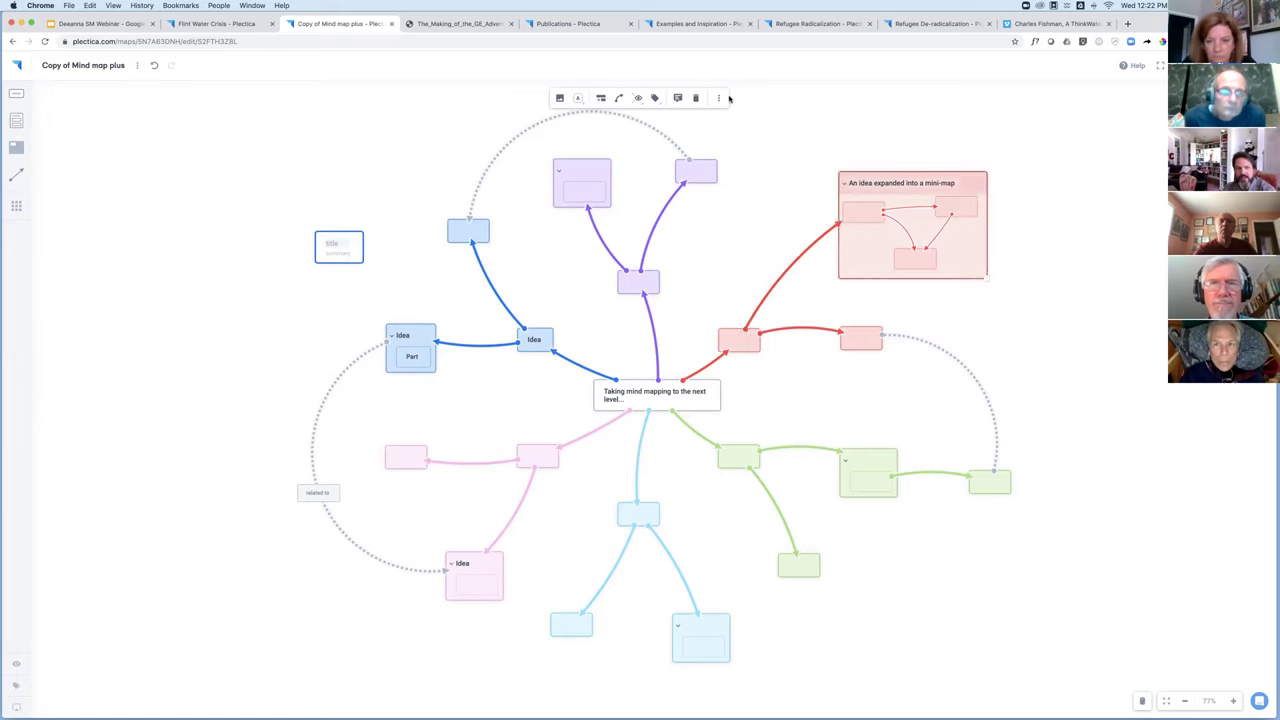
Open the map's sharing options and enter a suggested collaborator's e-mail in the invitation with "Can edit" permission.
click(137, 66)
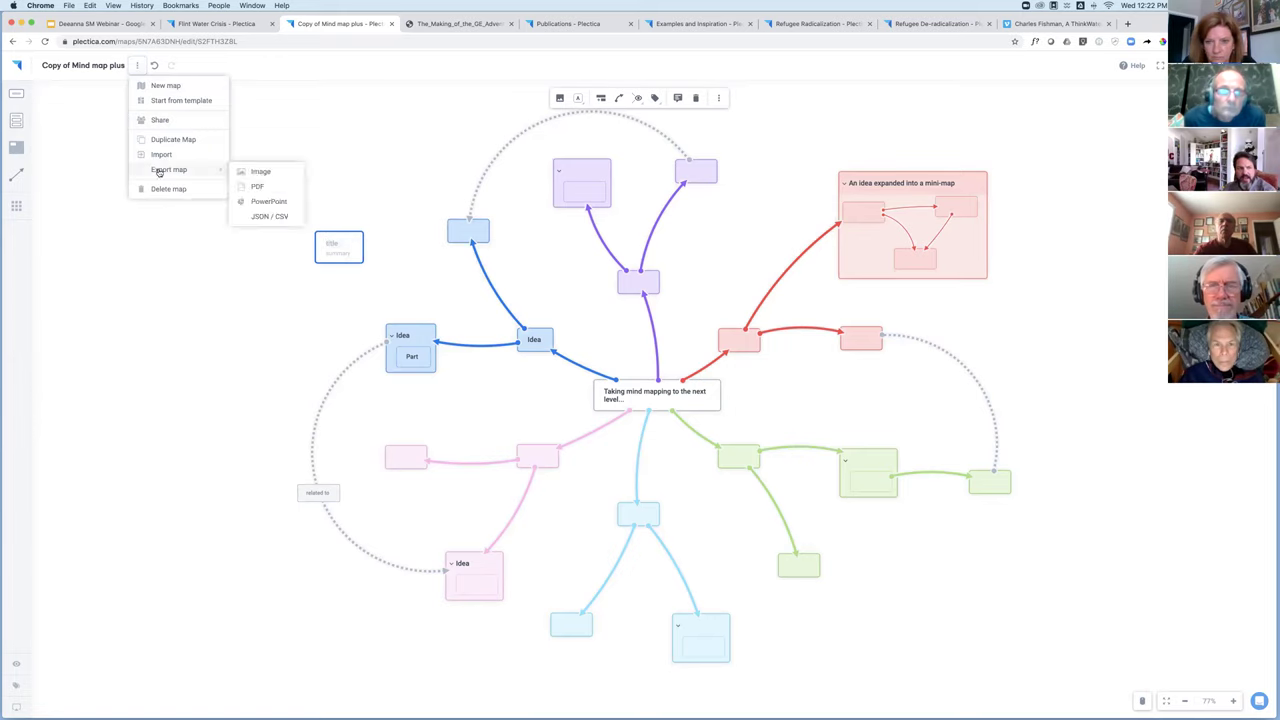
click(160, 120)
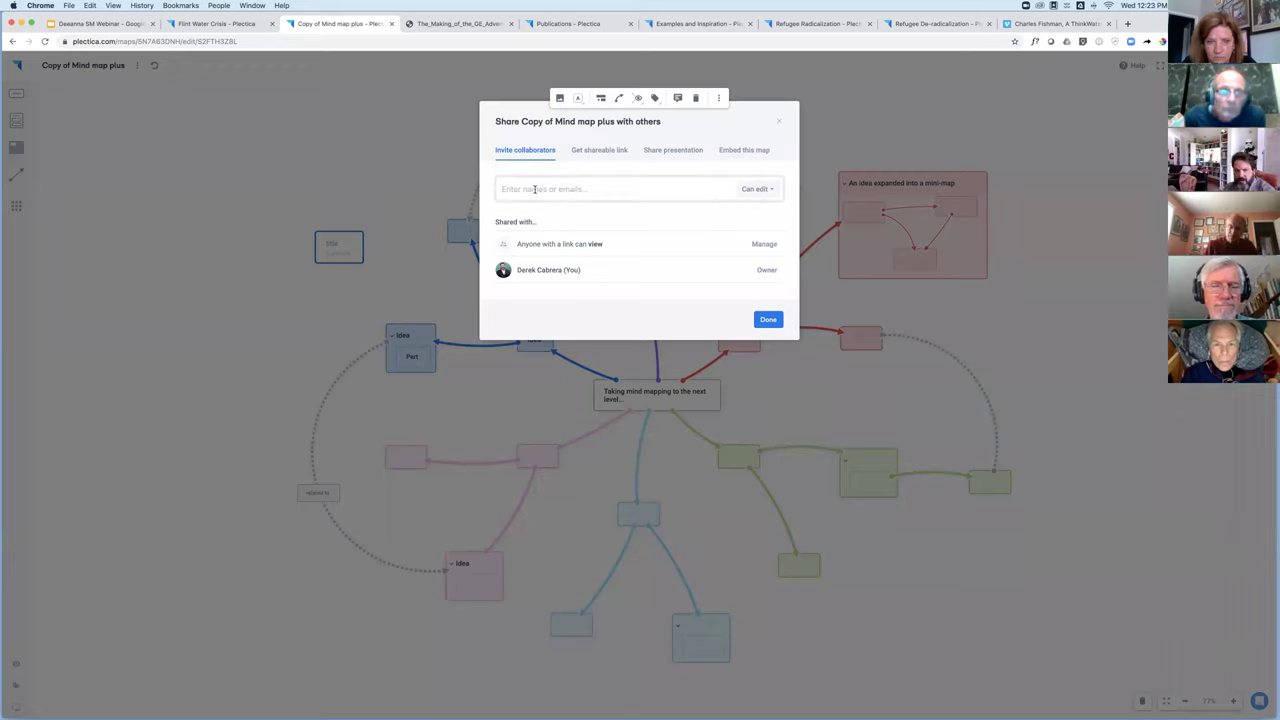
text(Elena)
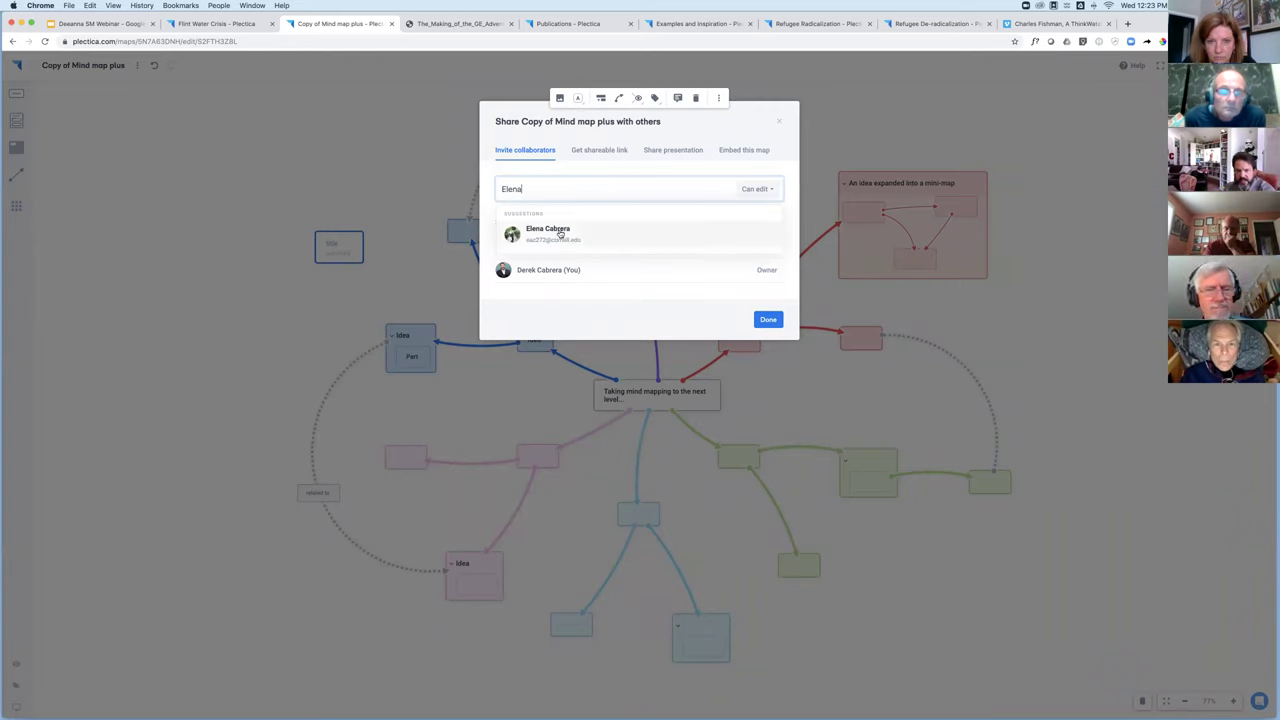
click(560, 233)
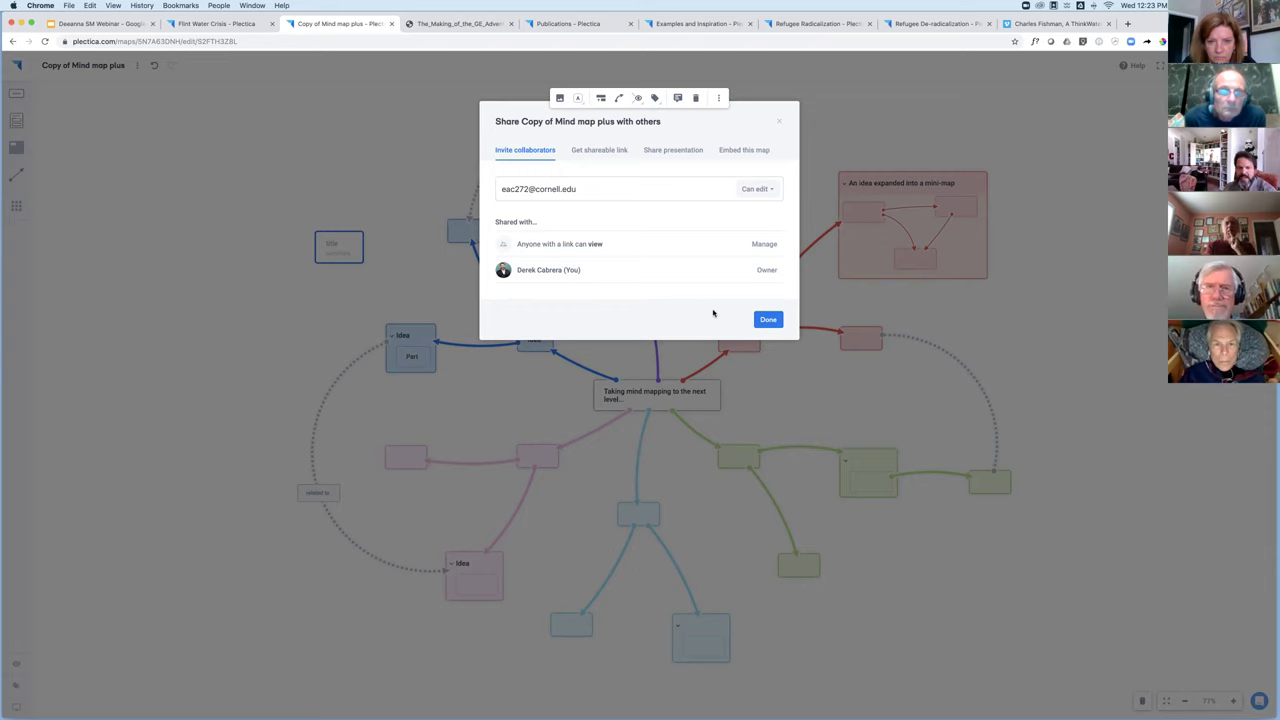
Show the map's shareable links and select the edit link and the view-only link for sharing.
click(603, 151)
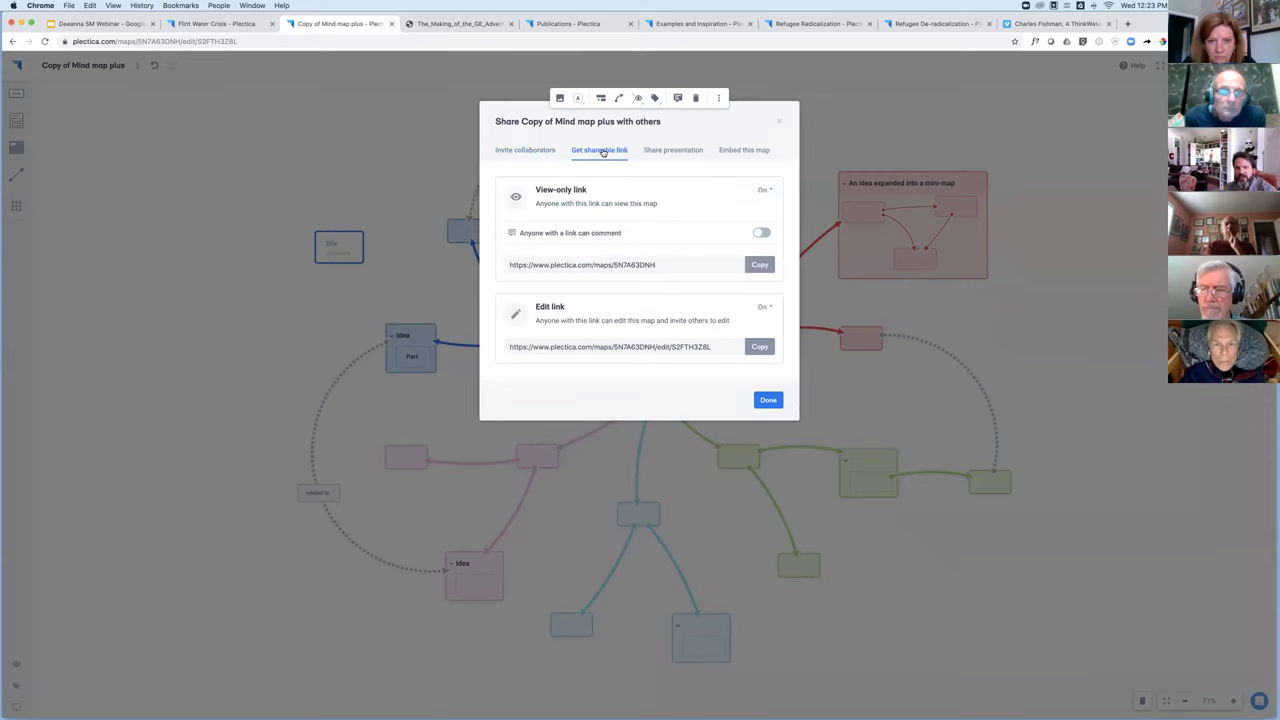
click(600, 264)
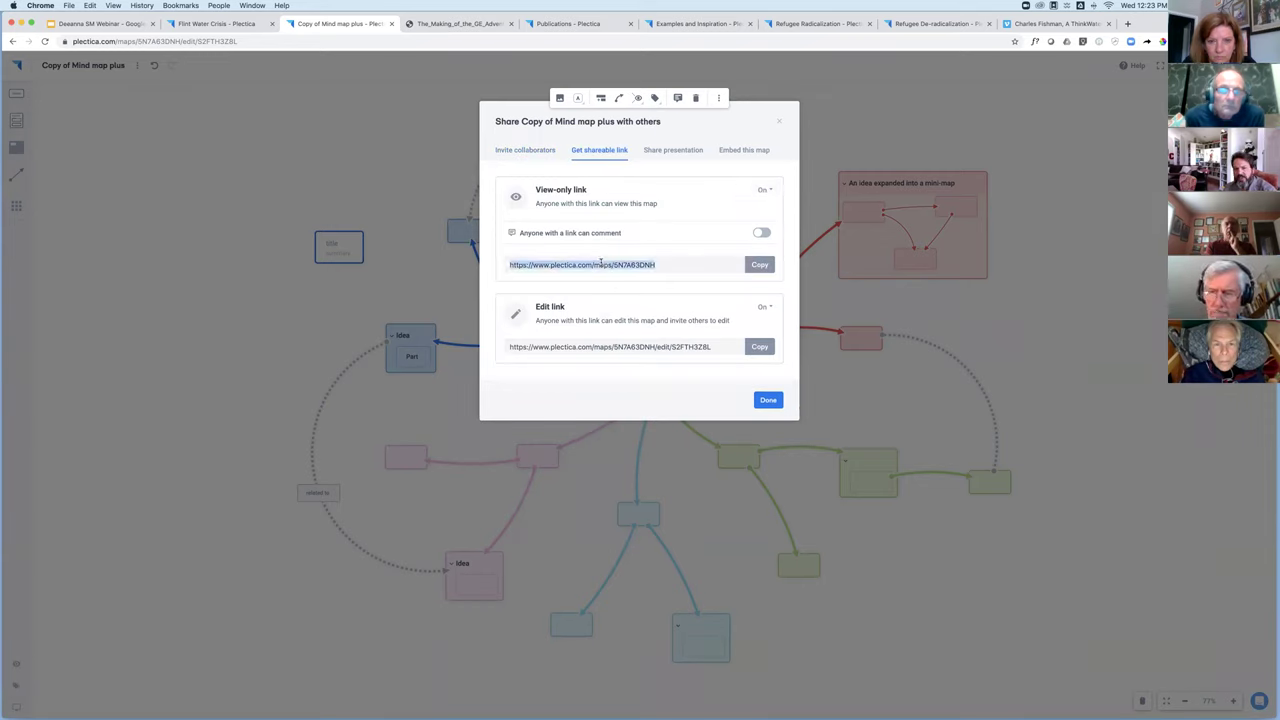
click(587, 348)
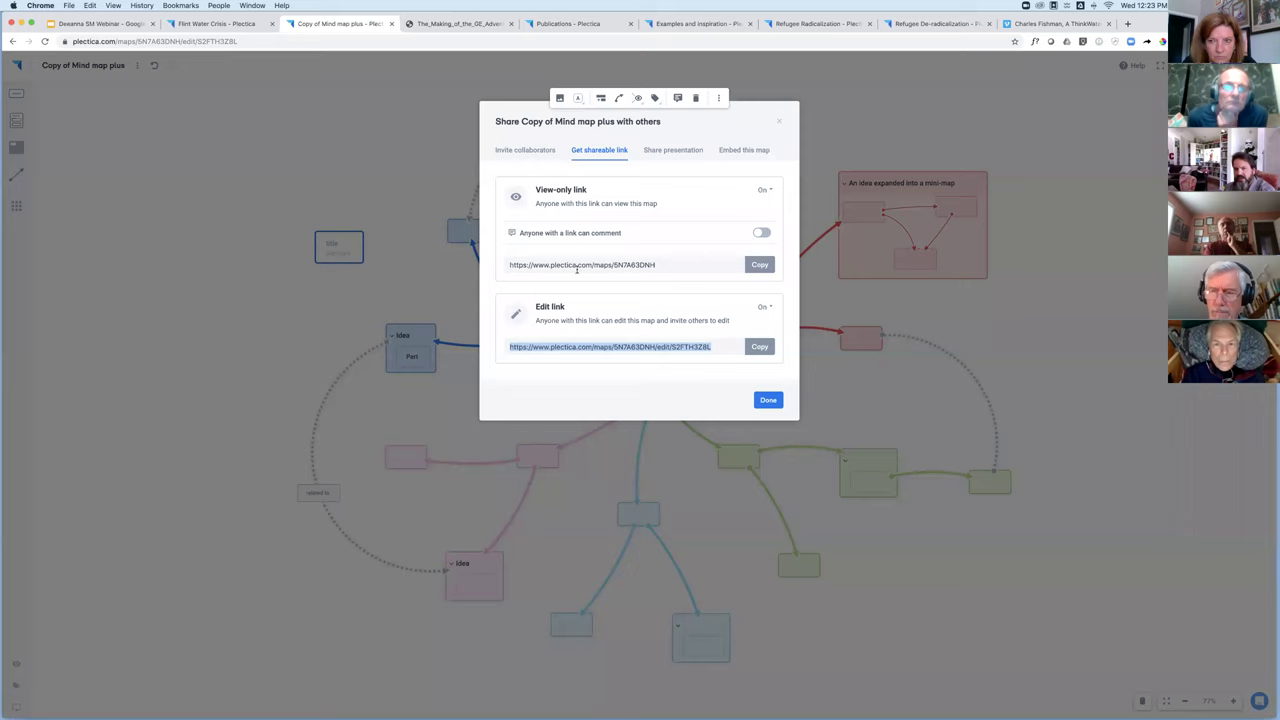
click(576, 266)
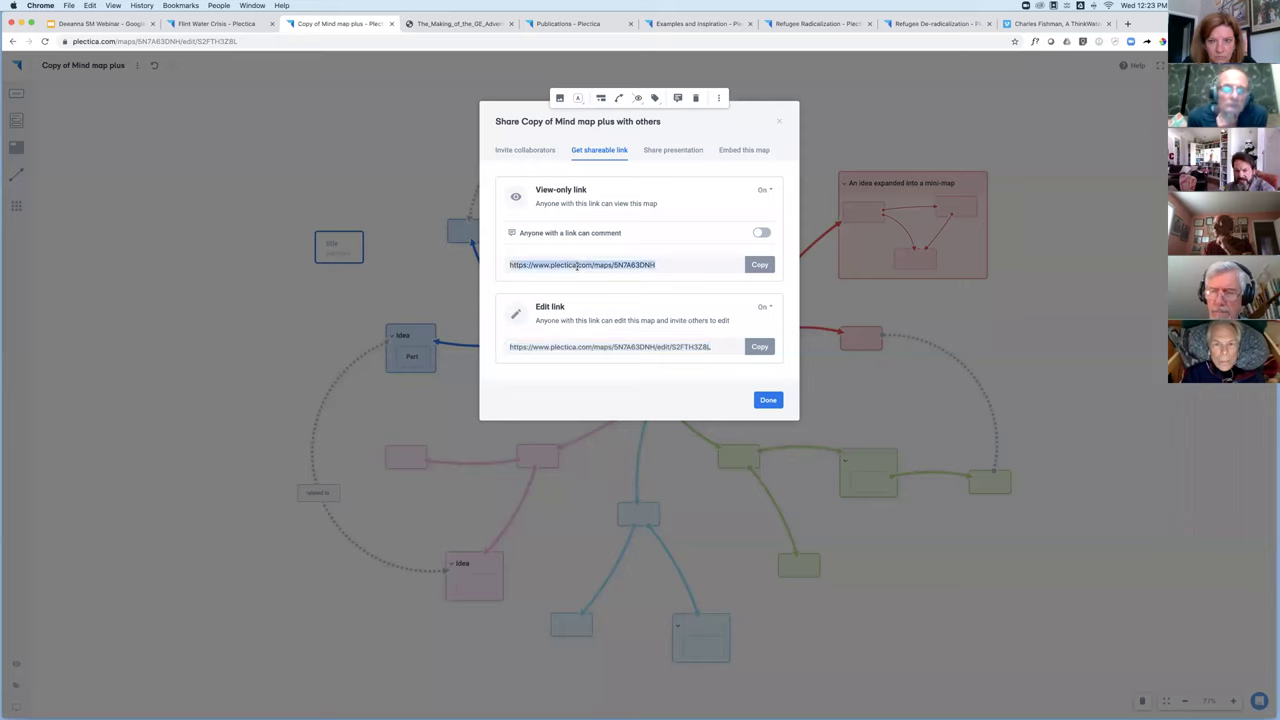
key(super+Tab)
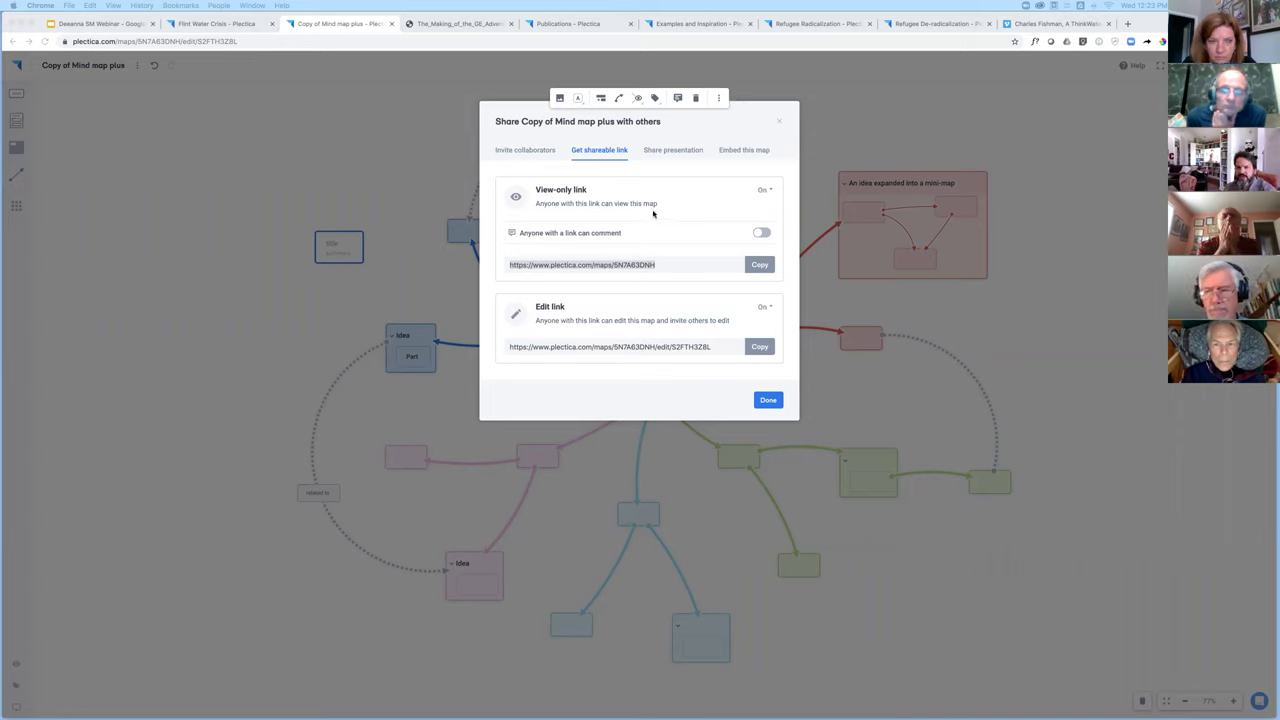
Review the presentation and embed options for sharing the map, and close the sharing dialog.
click(672, 150)
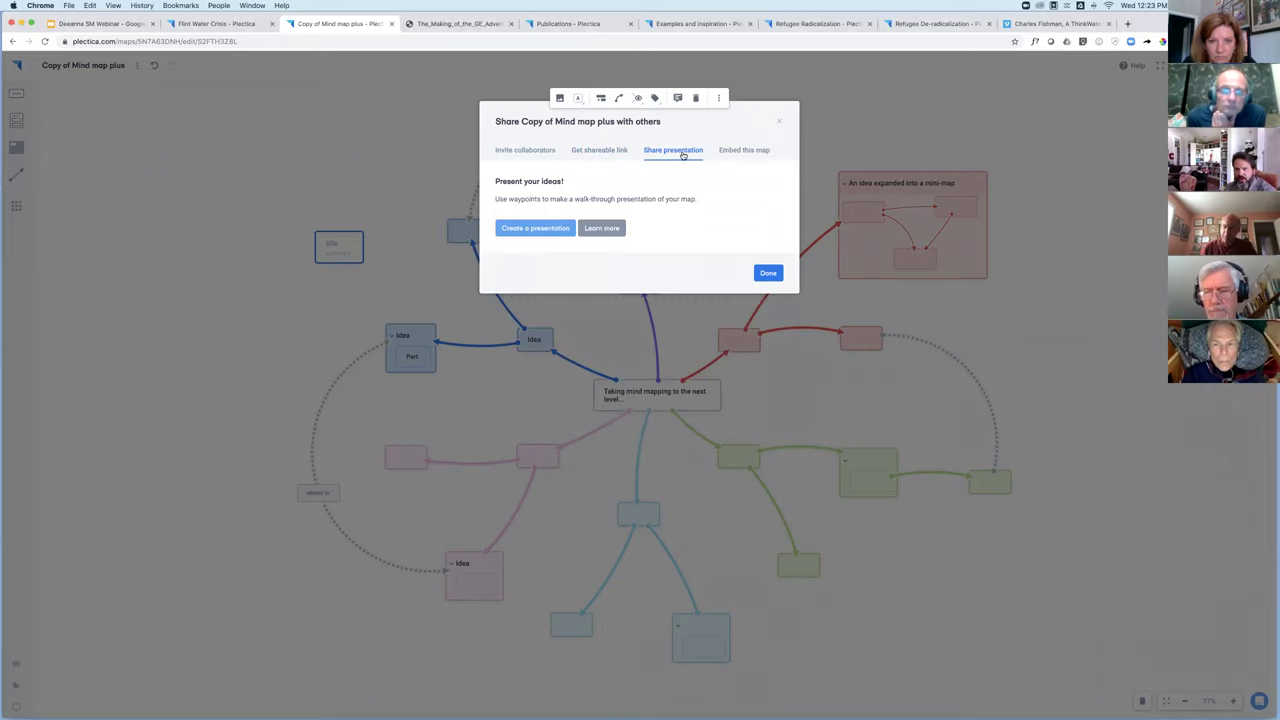
click(755, 151)
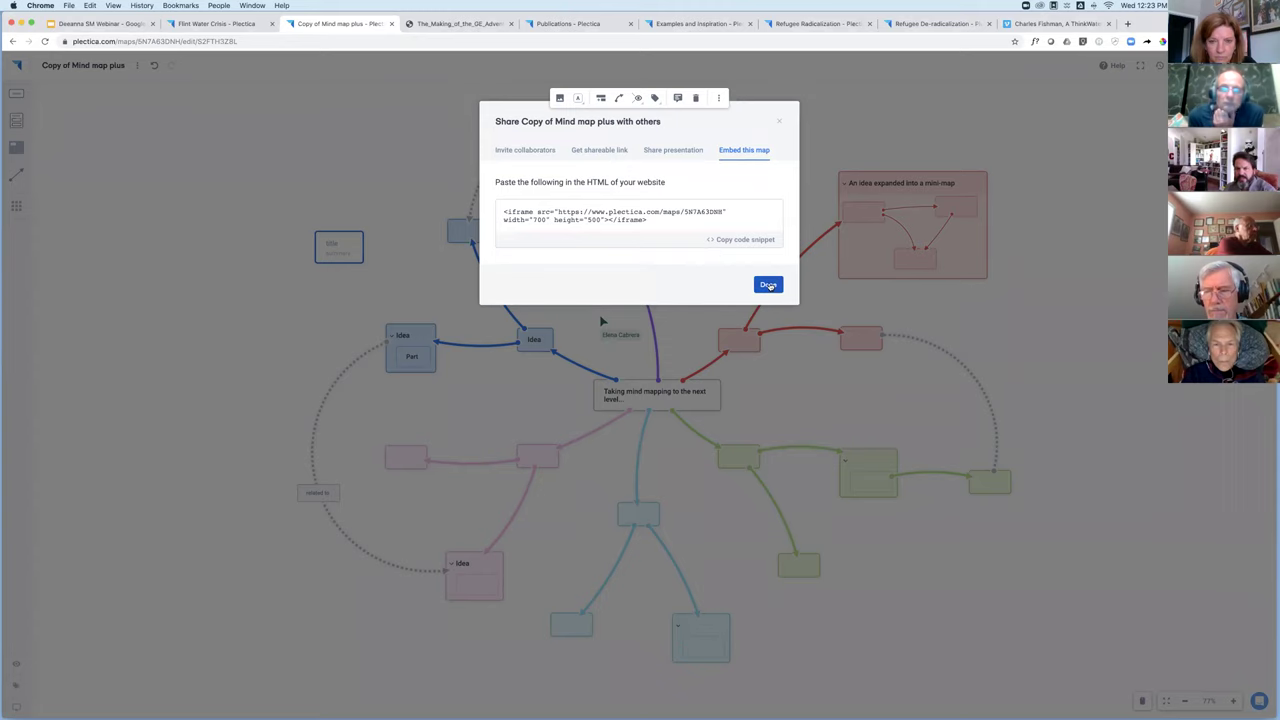
click(828, 286)
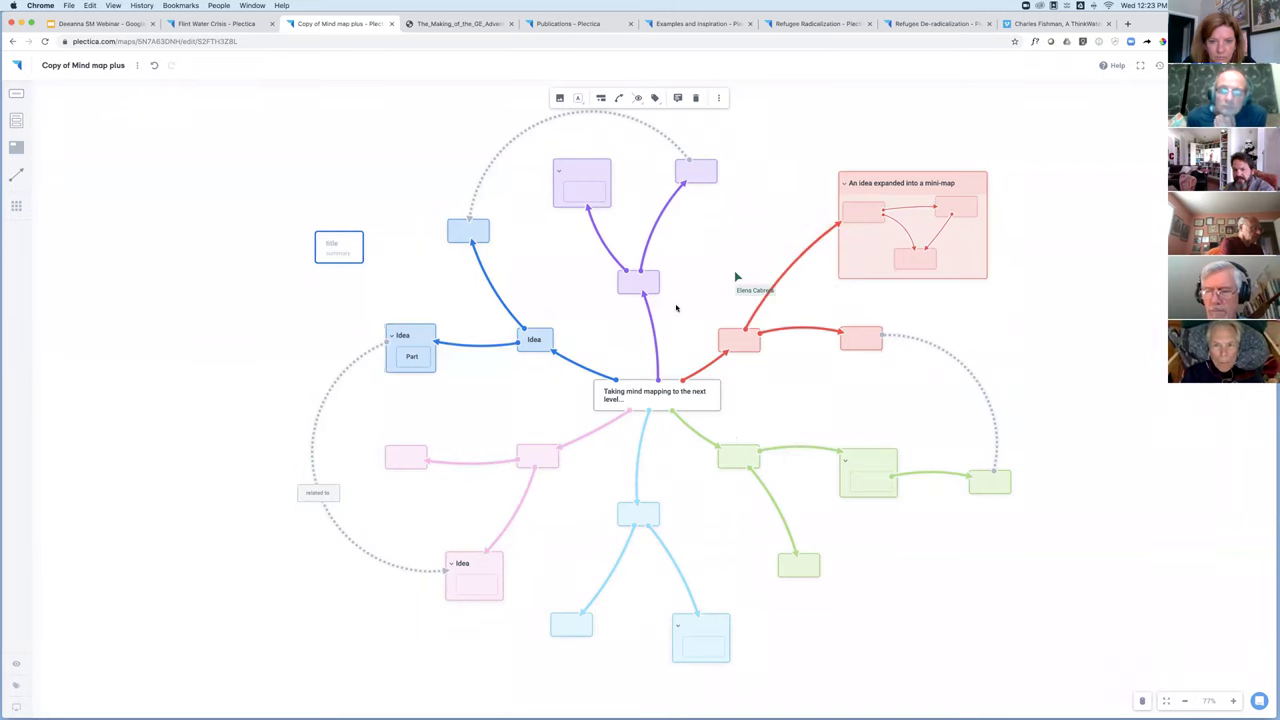
click(616, 289)
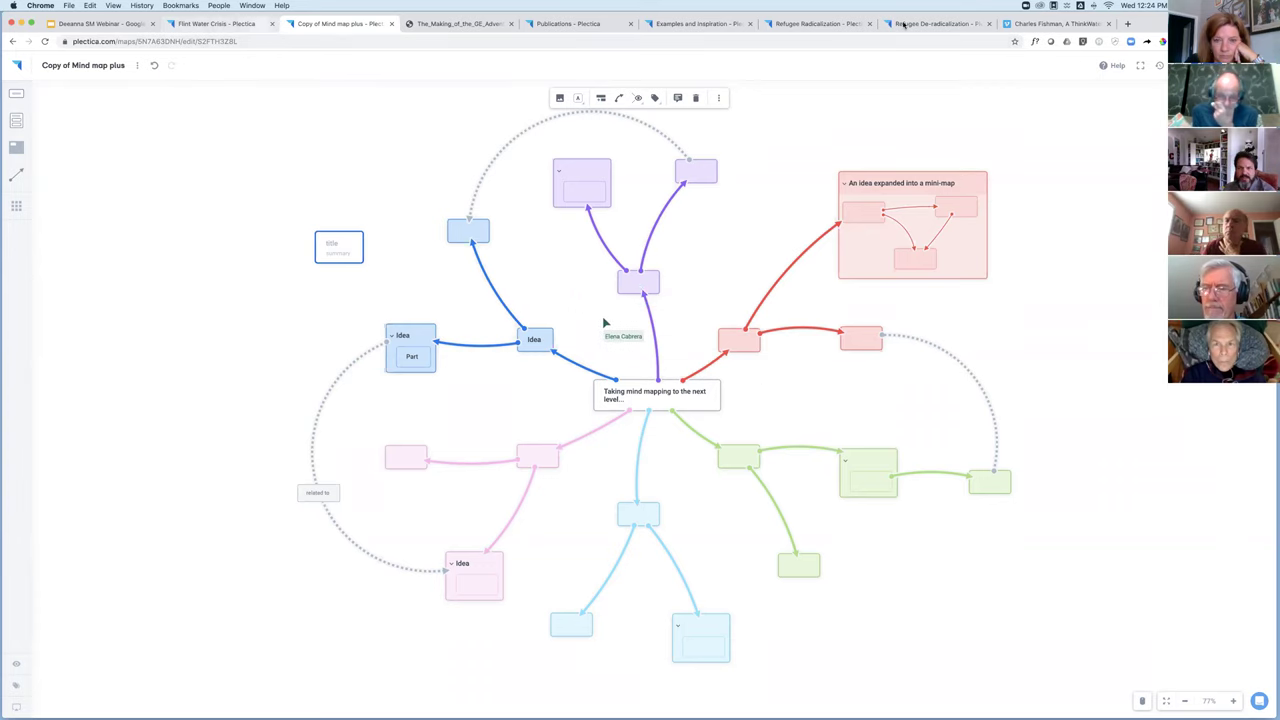
Reopen the Untitled Map from the maps overview and select its web address for sharing.
click(13, 41)
click(13, 41)
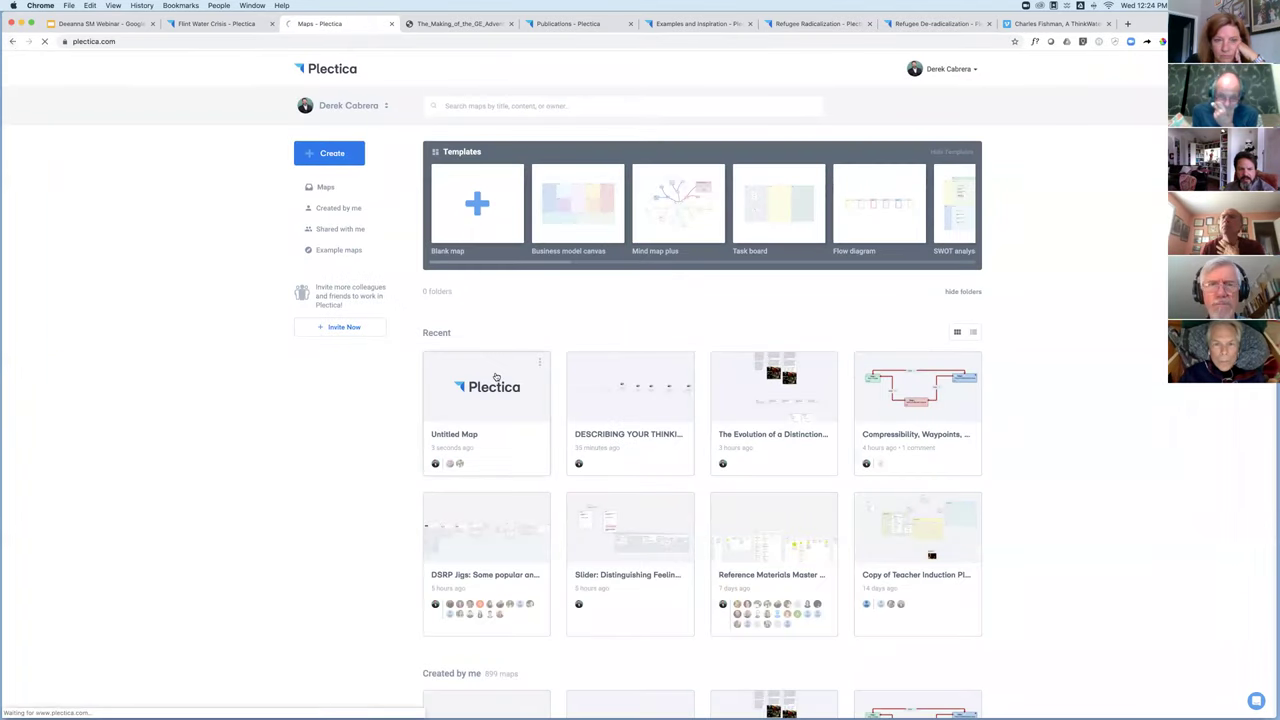
click(495, 376)
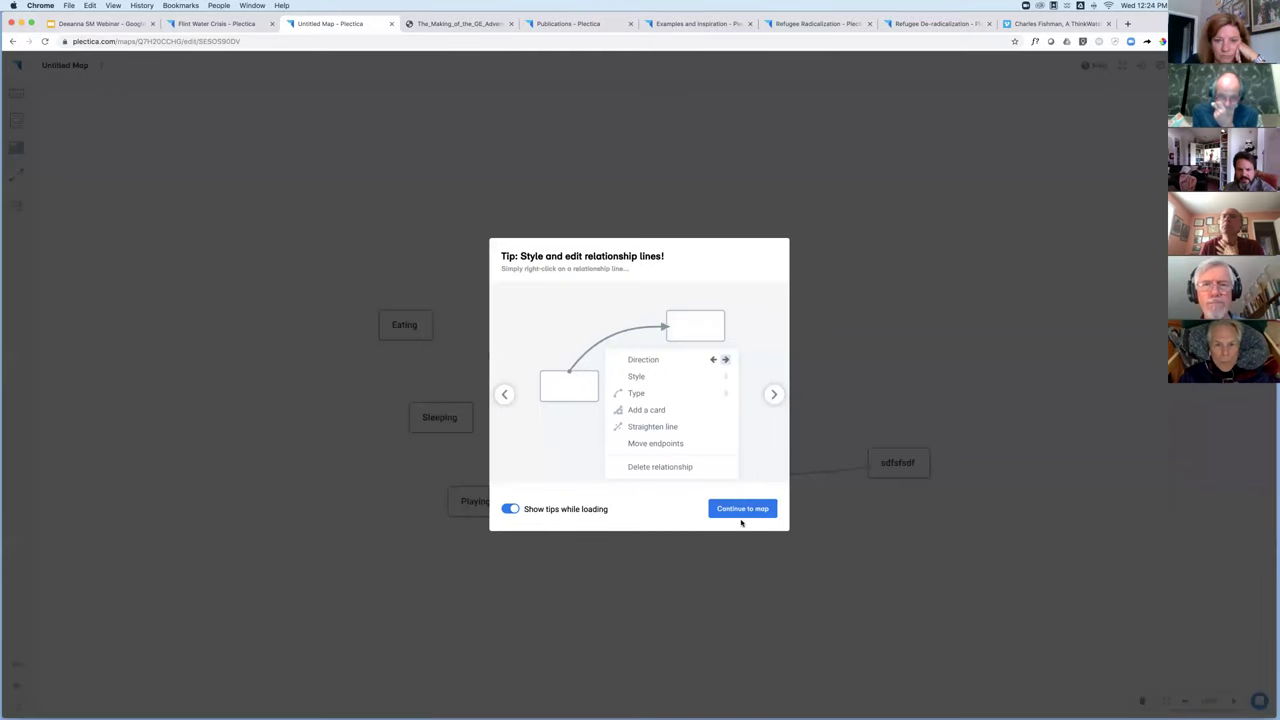
click(748, 516)
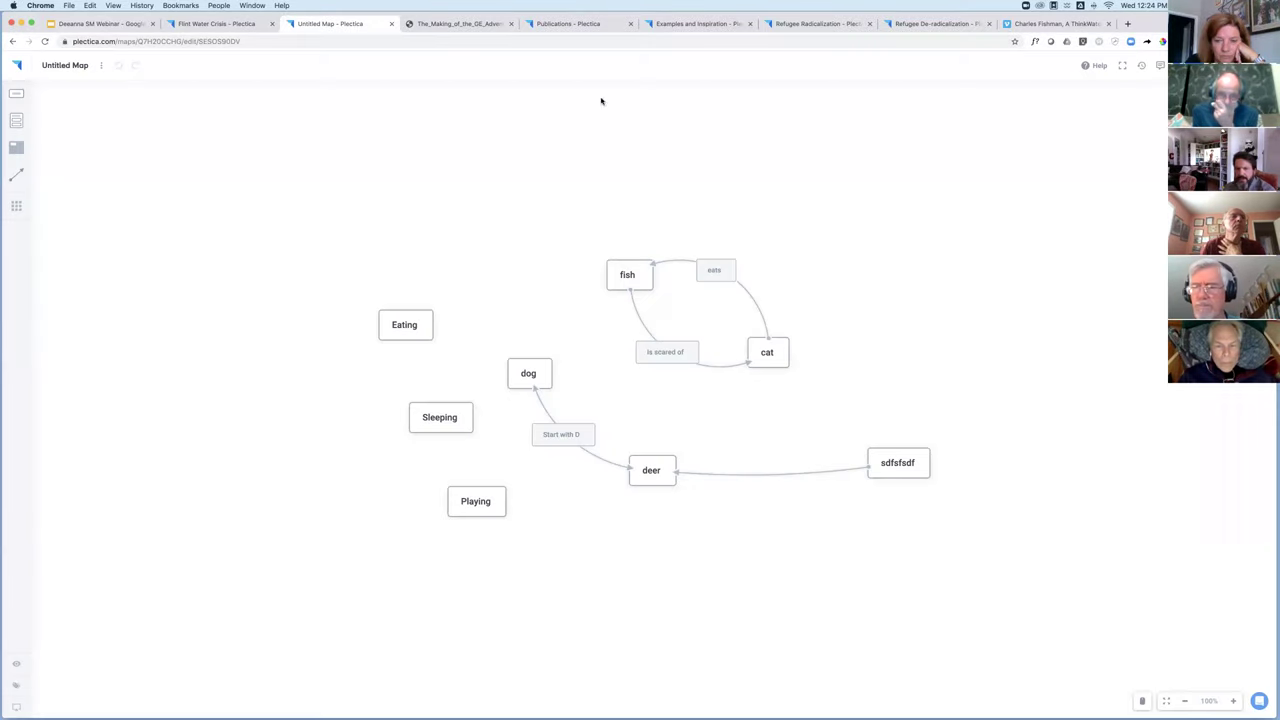
click(203, 43)
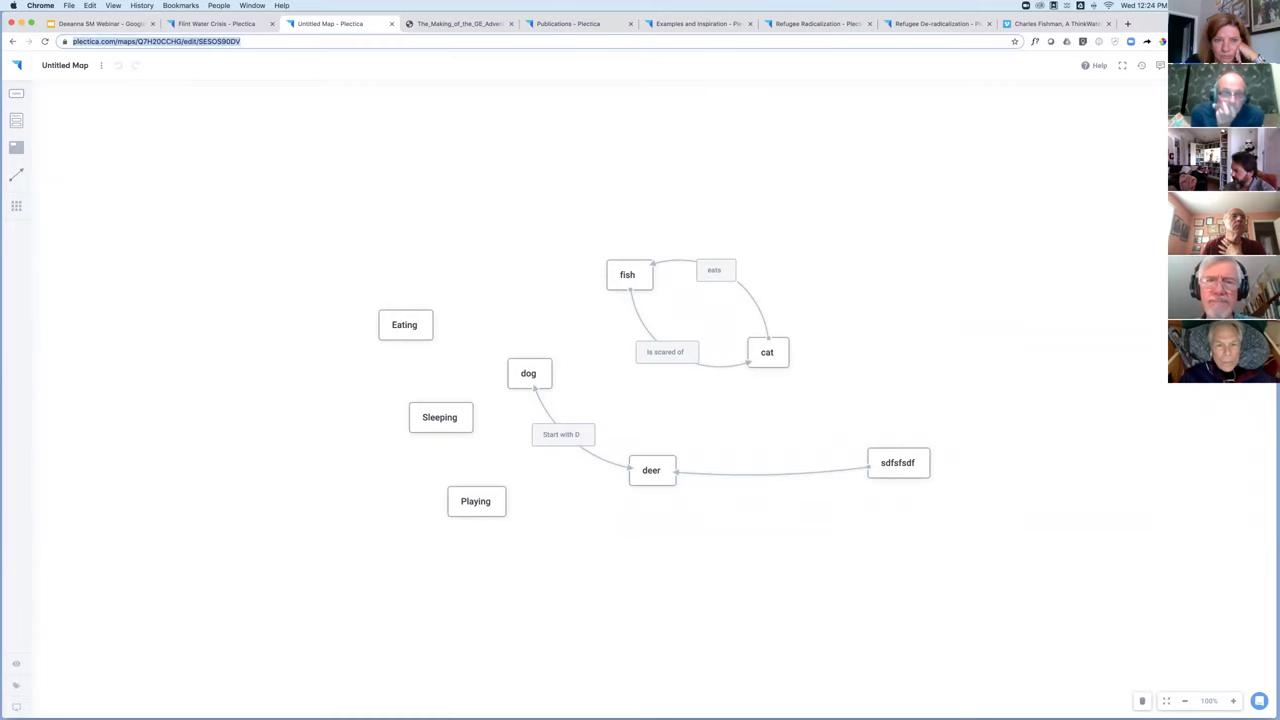
key(super+Tab)
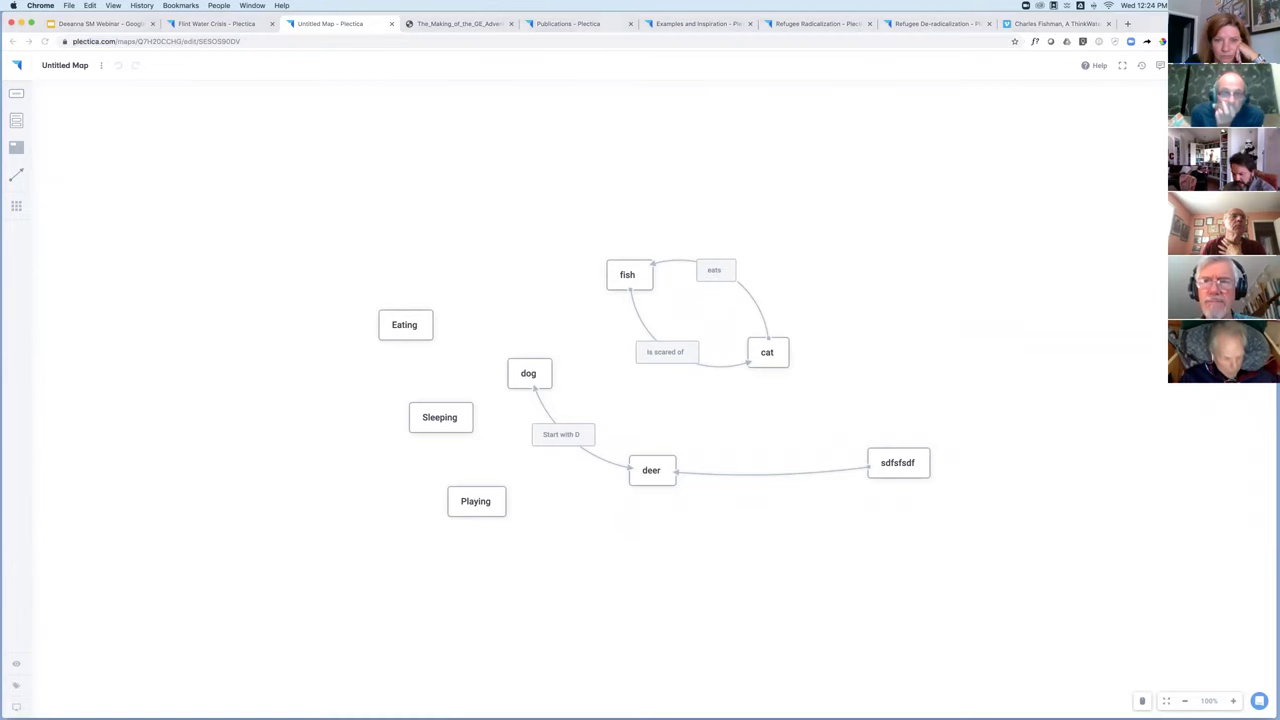
Add the comment "what if its a shark?" to the "Is scared of" relationship card.
click(688, 350)
click(692, 332)
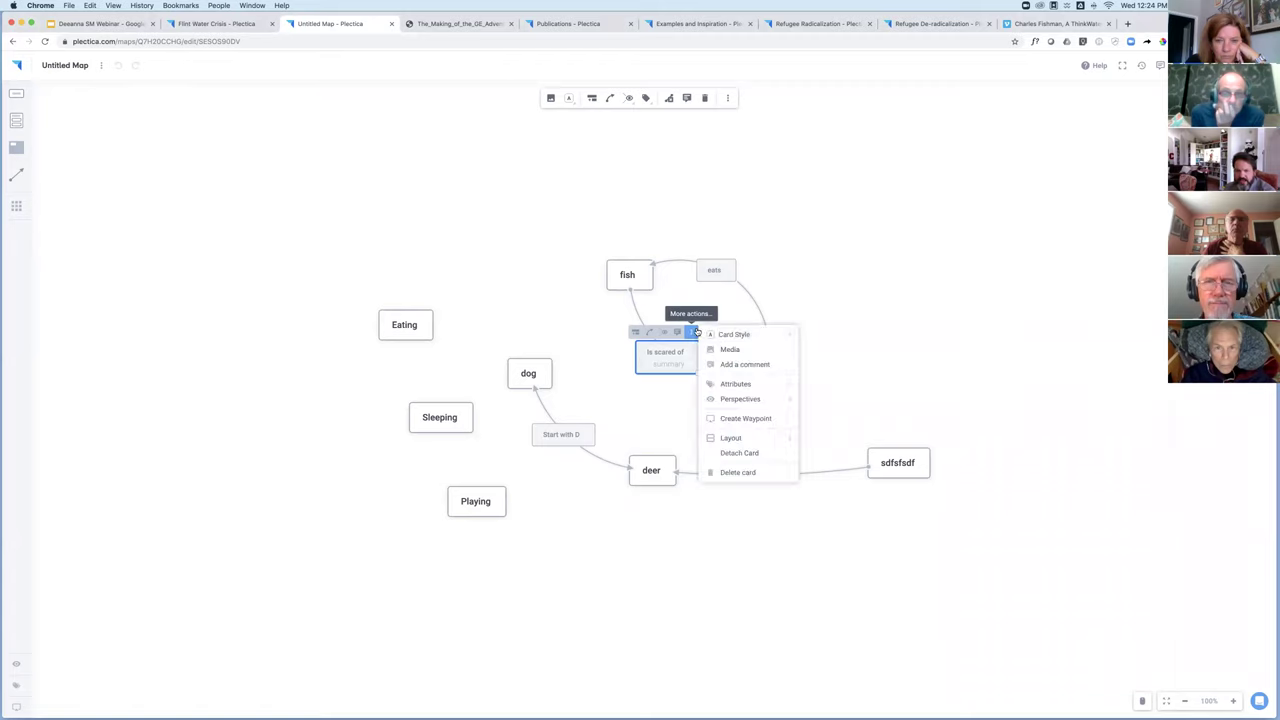
click(735, 385)
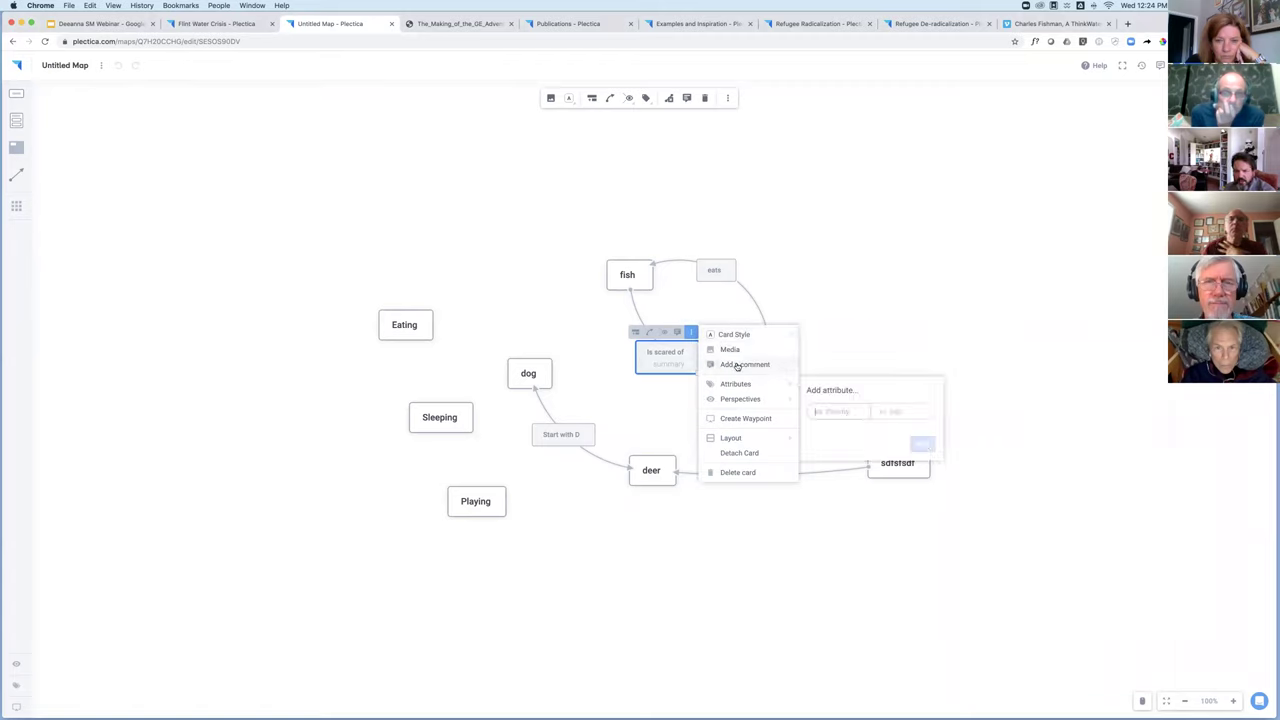
click(738, 365)
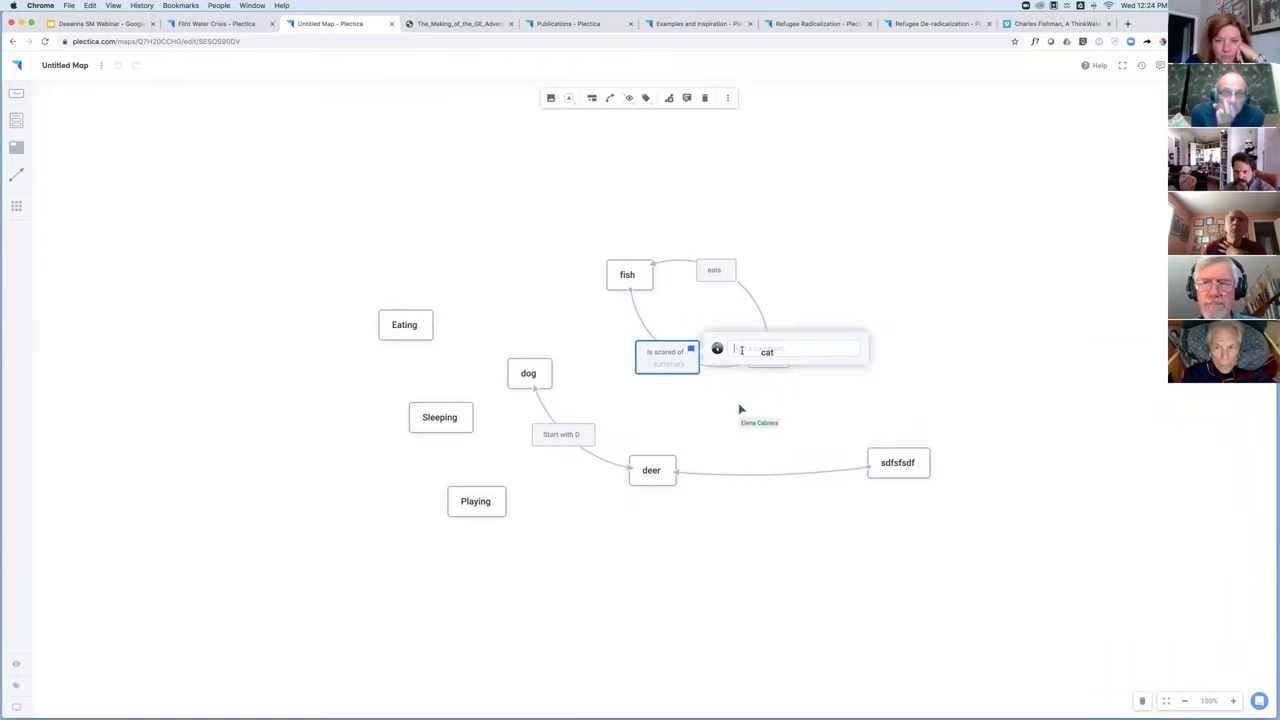
text(what if its a sharl)
key(BackSpace)
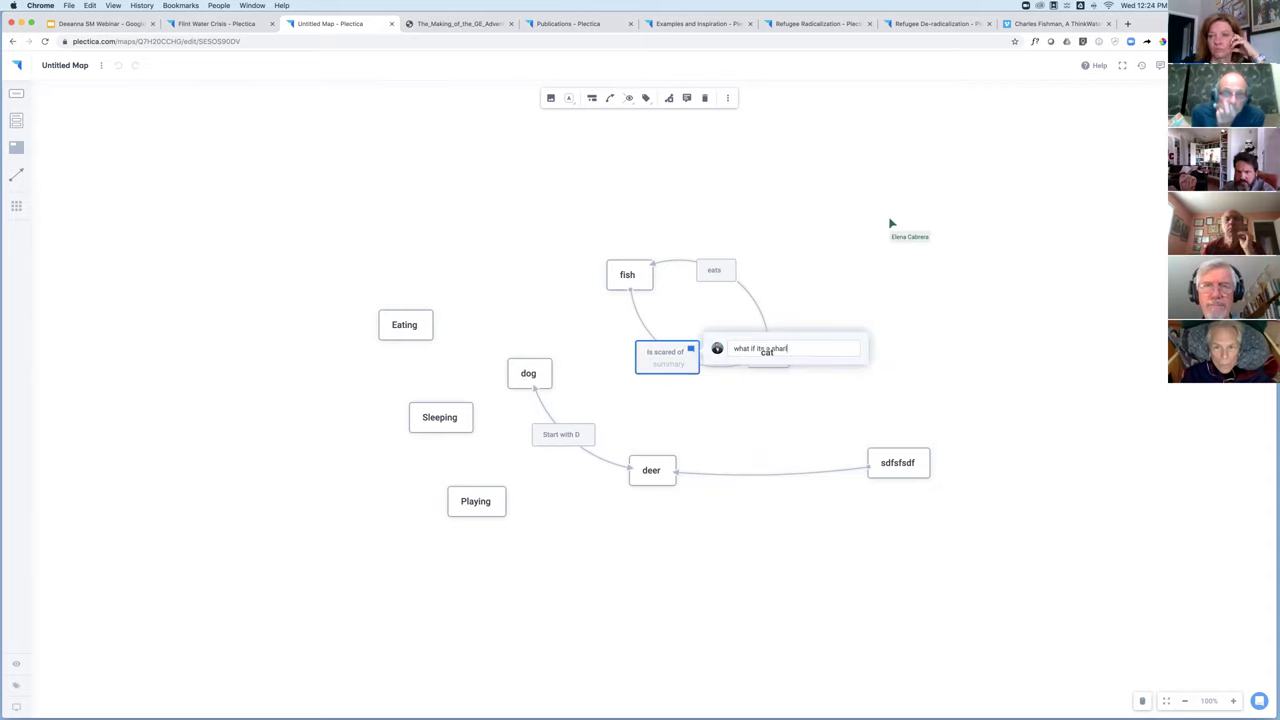
text(k?)
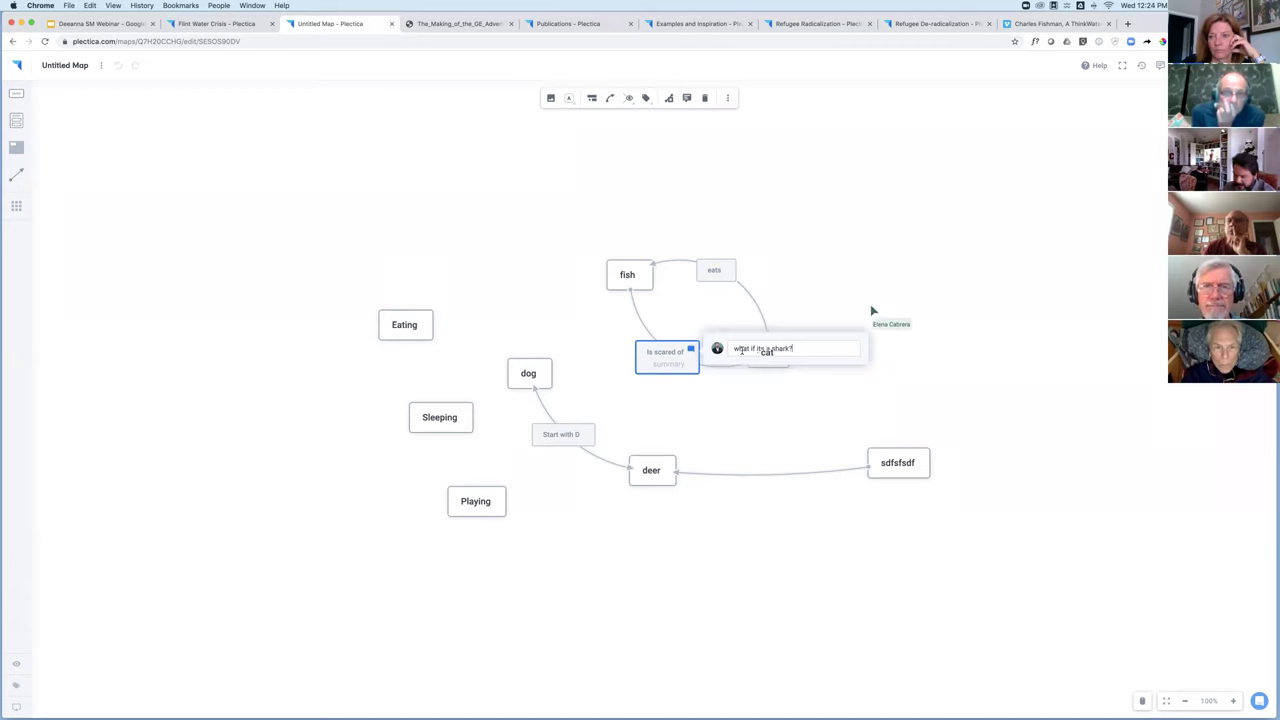
key(Return)
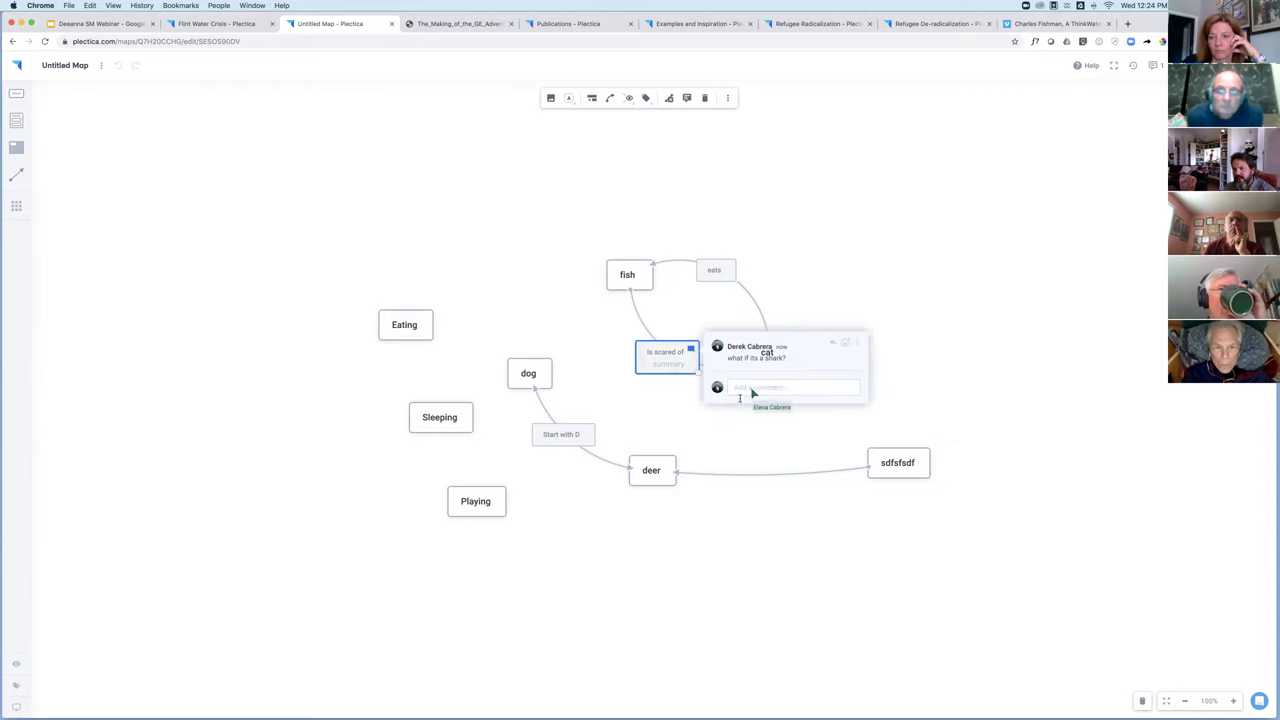
Post a comment on the empty canvas above the cat card, reading "great map" followed by the collaborator's first name.
drag(332, 275, 662, 612)
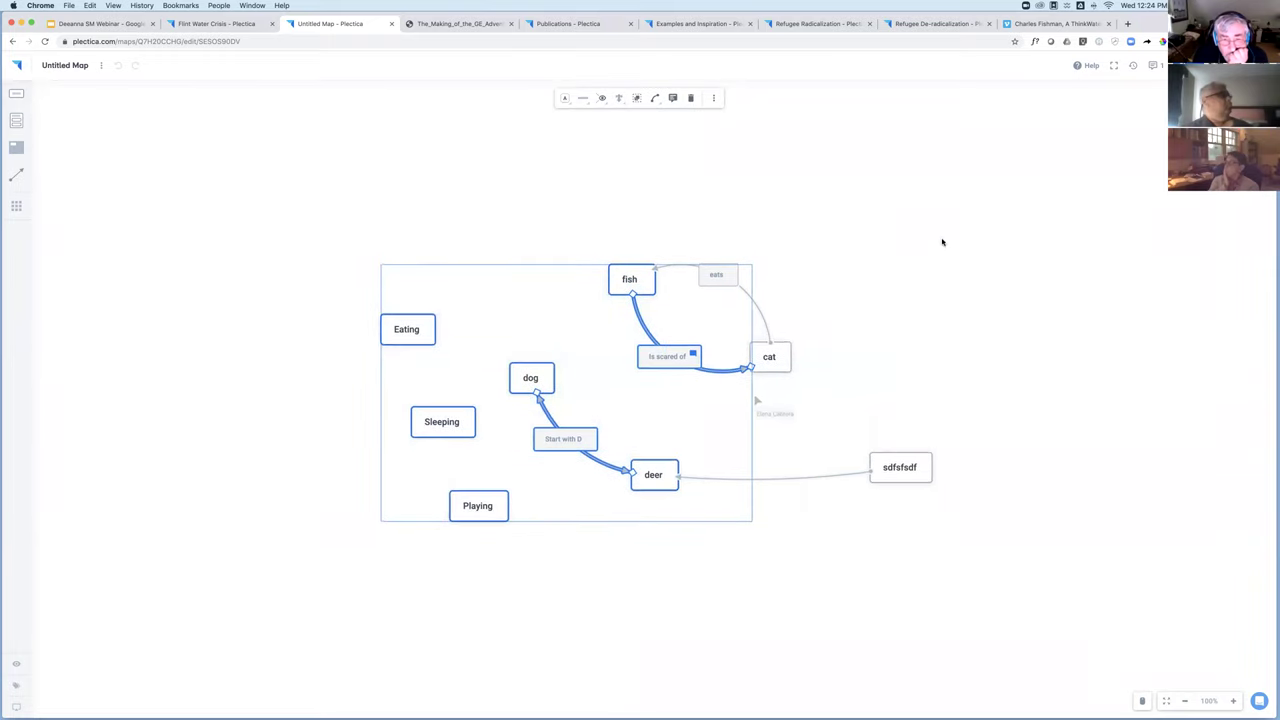
click(843, 223)
right_click(845, 222)
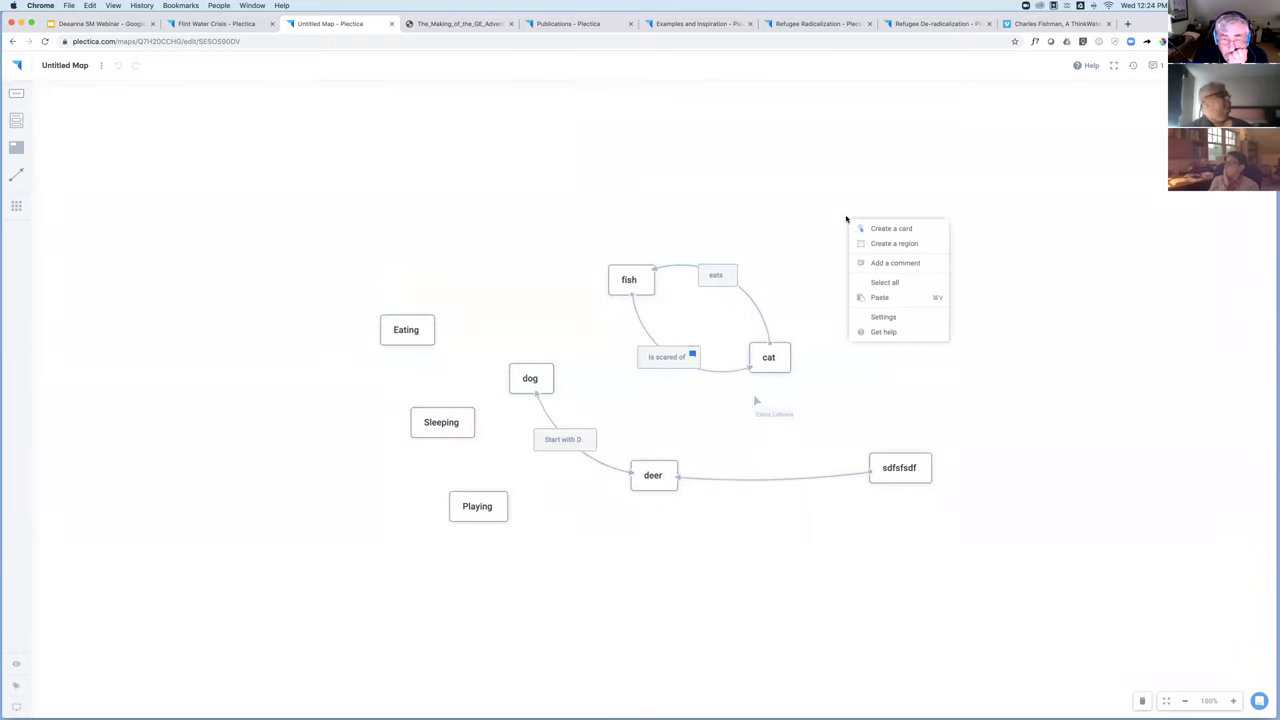
right_click(904, 196)
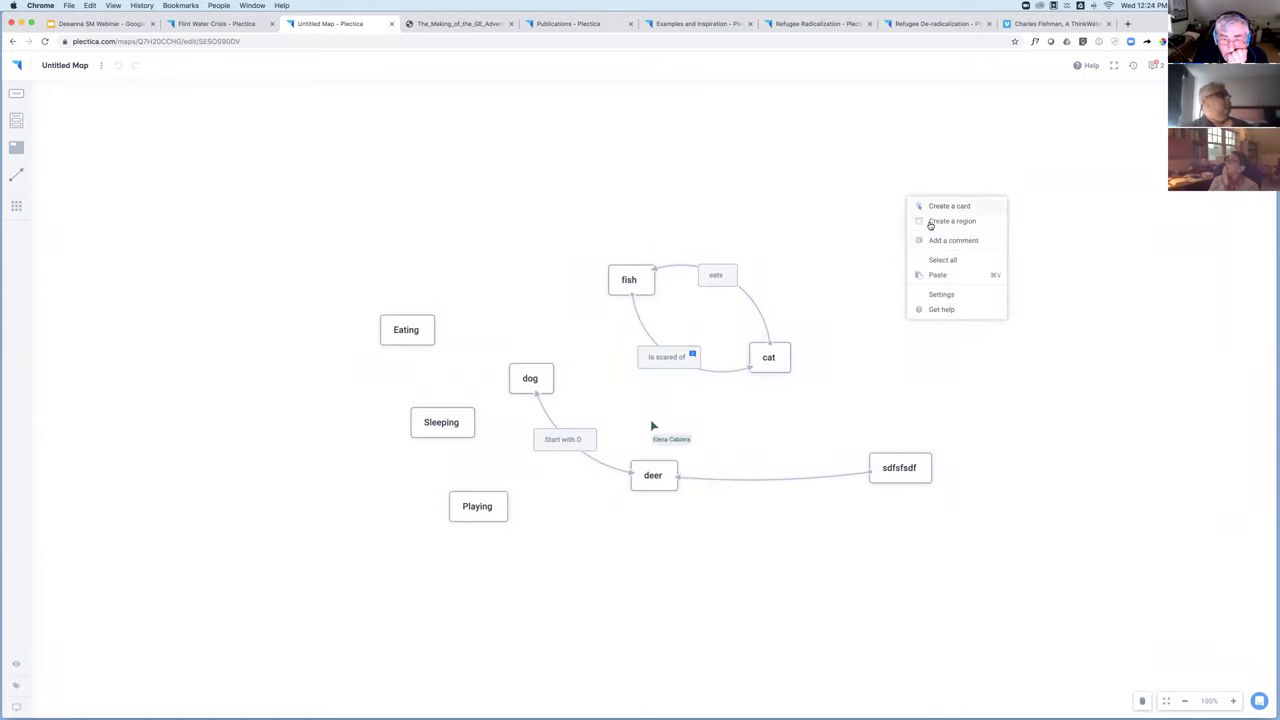
click(944, 241)
text(g)
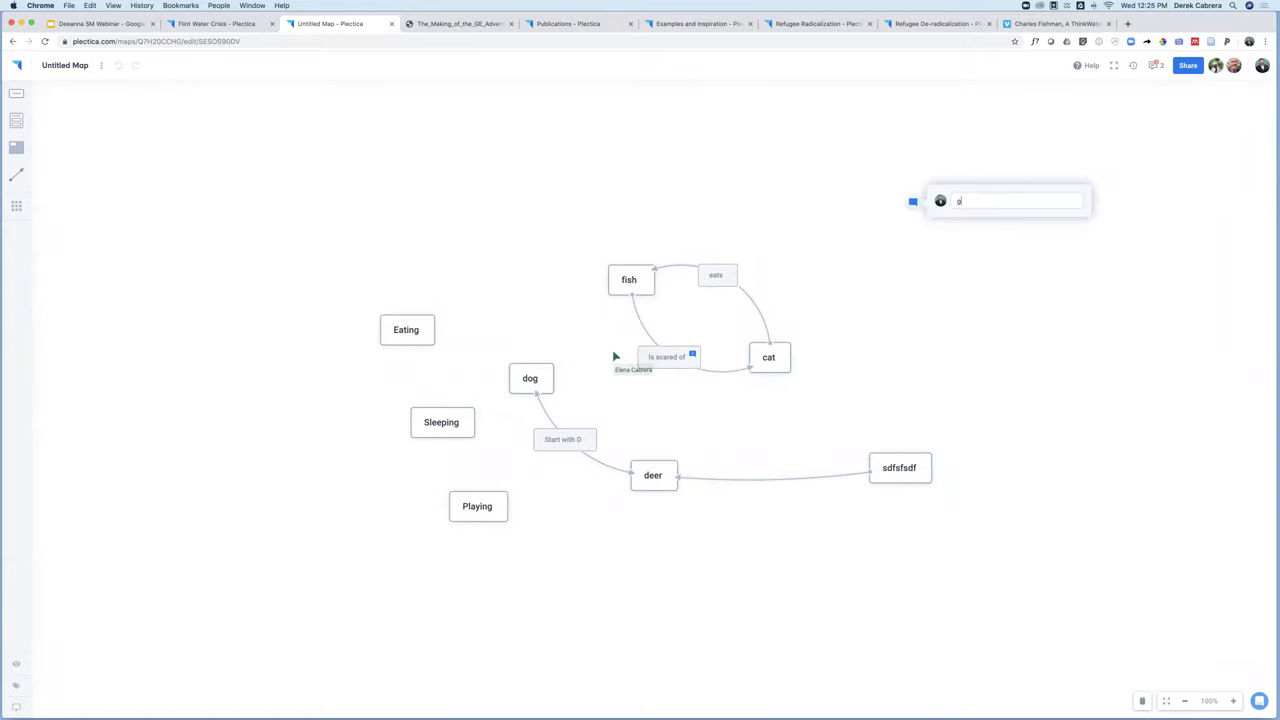
text(reat map Elena!)
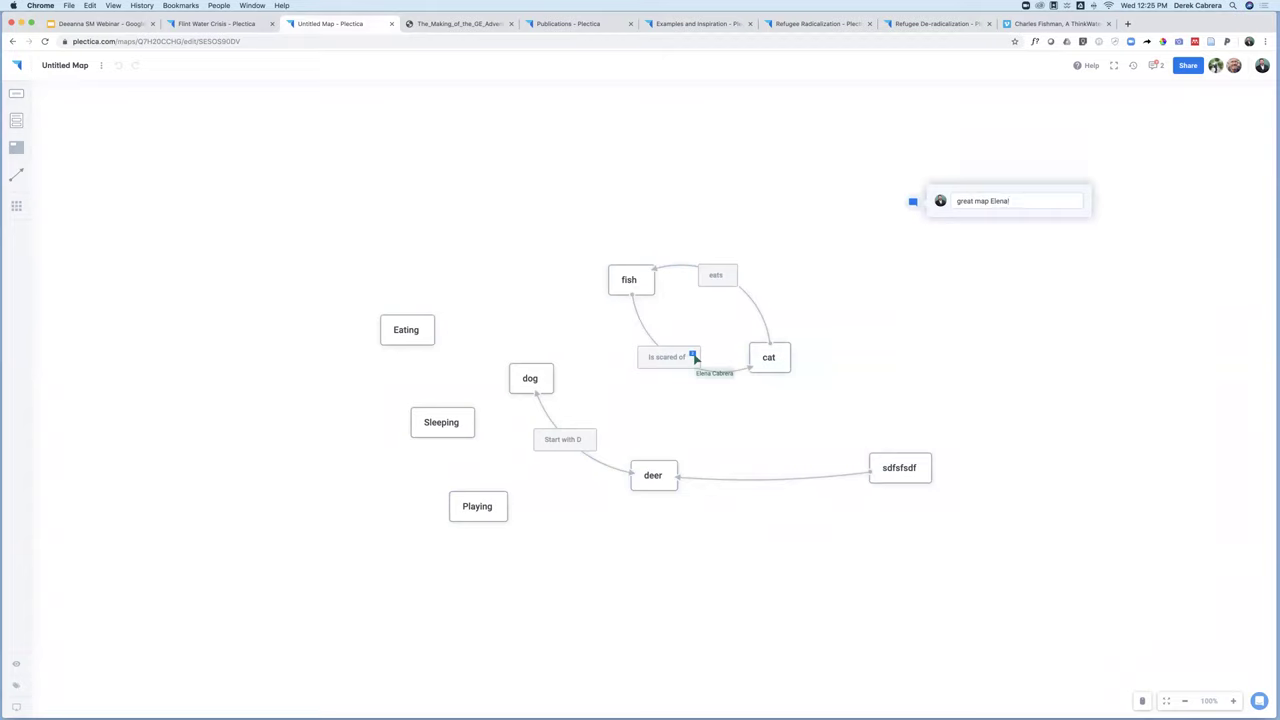
key(Return)
click(902, 329)
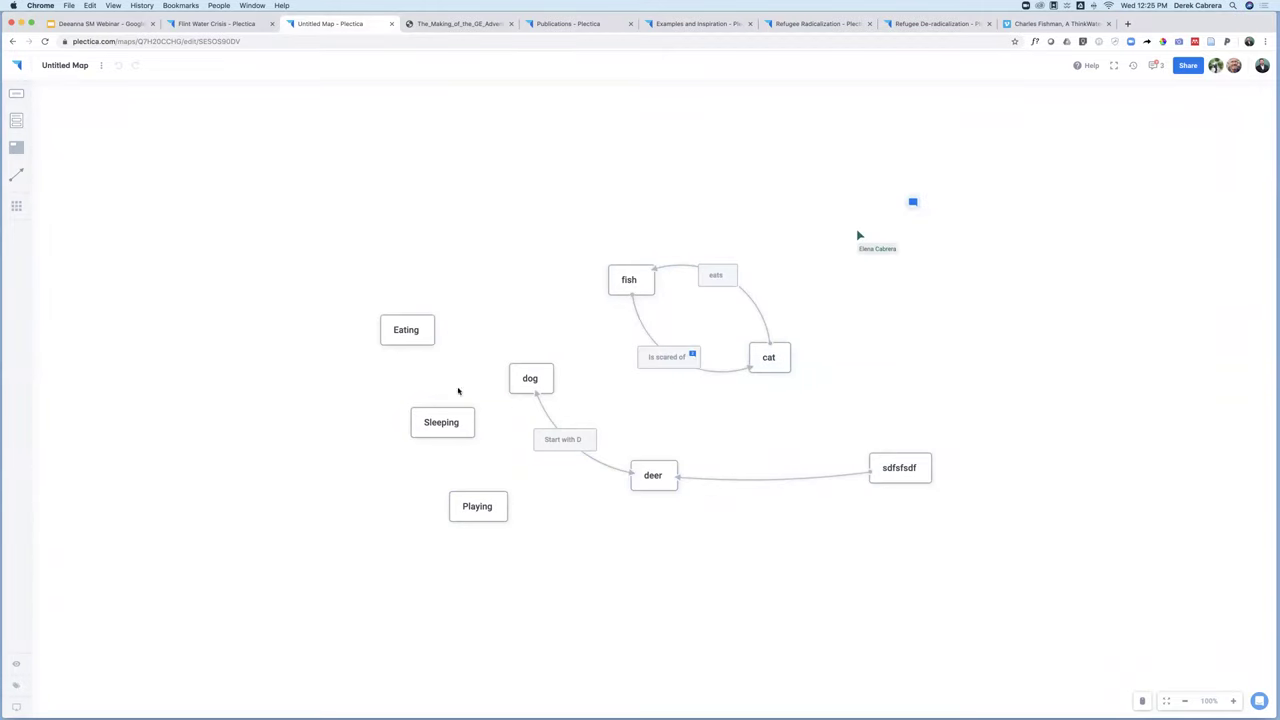
Select the group of Eating, Sleeping, Playing and dog cards and attach the comment "need more here" to the selection.
drag(352, 300, 560, 551)
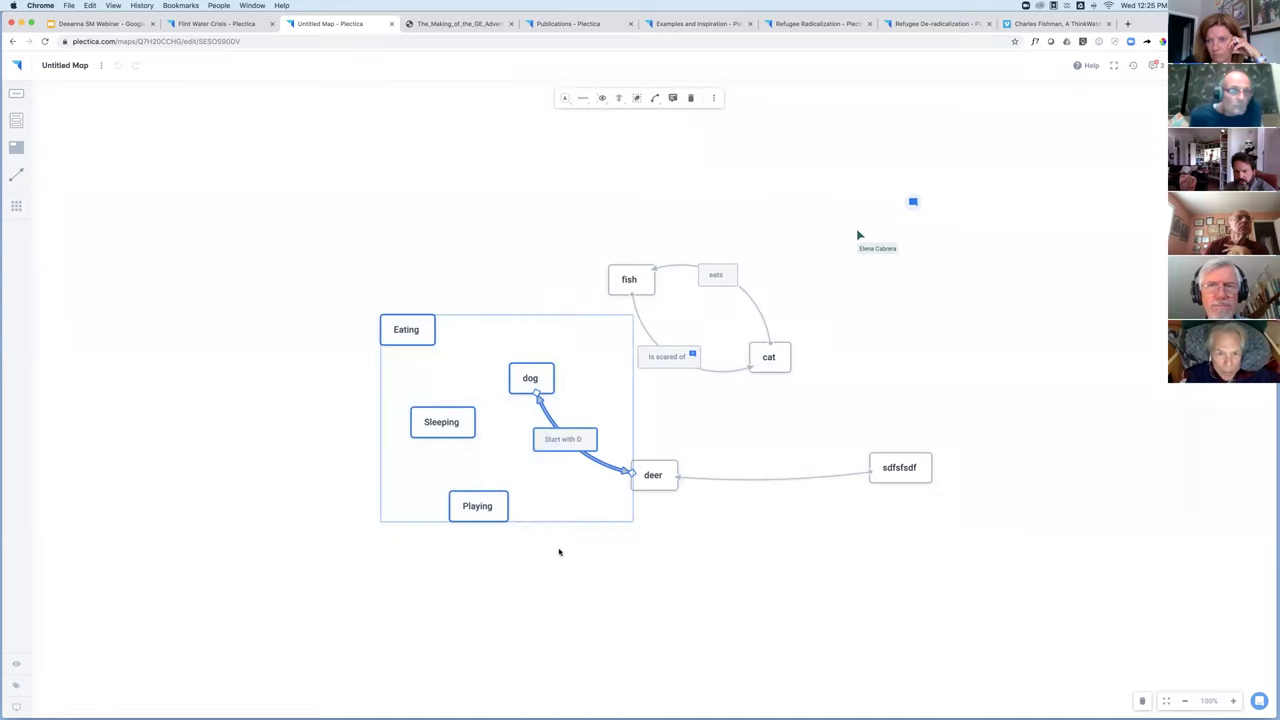
right_click(553, 443)
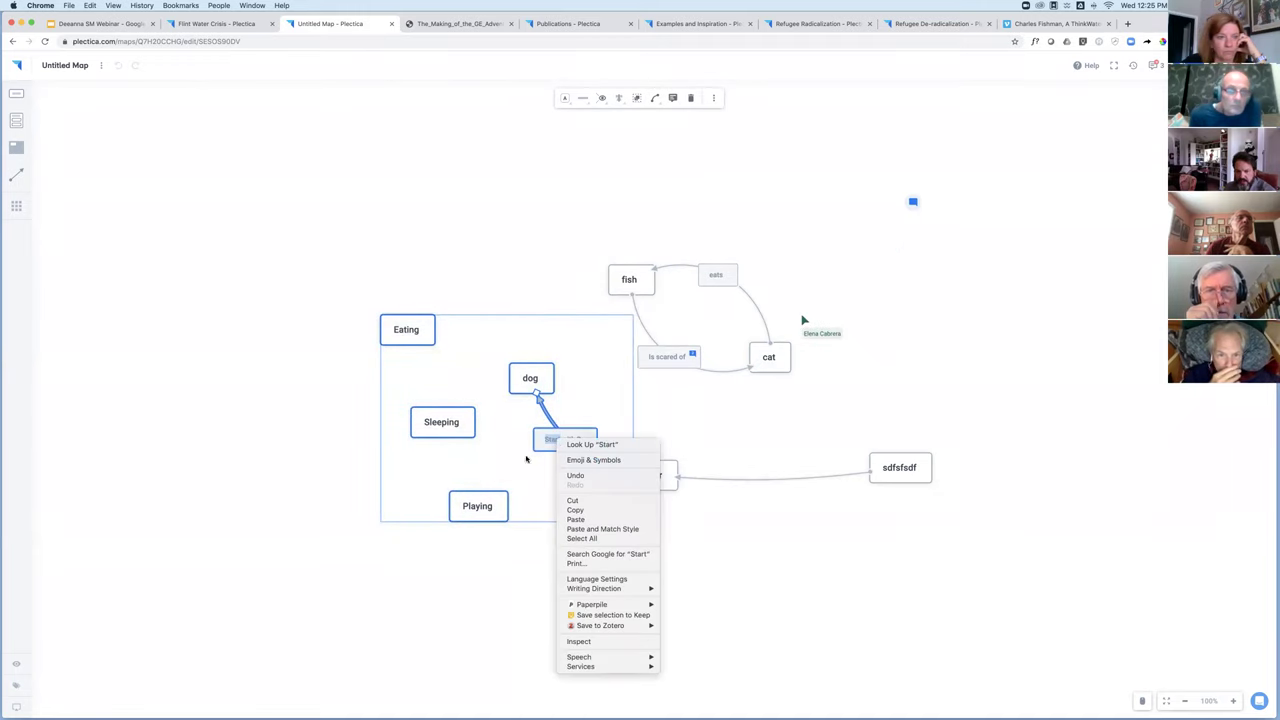
click(435, 323)
right_click(431, 326)
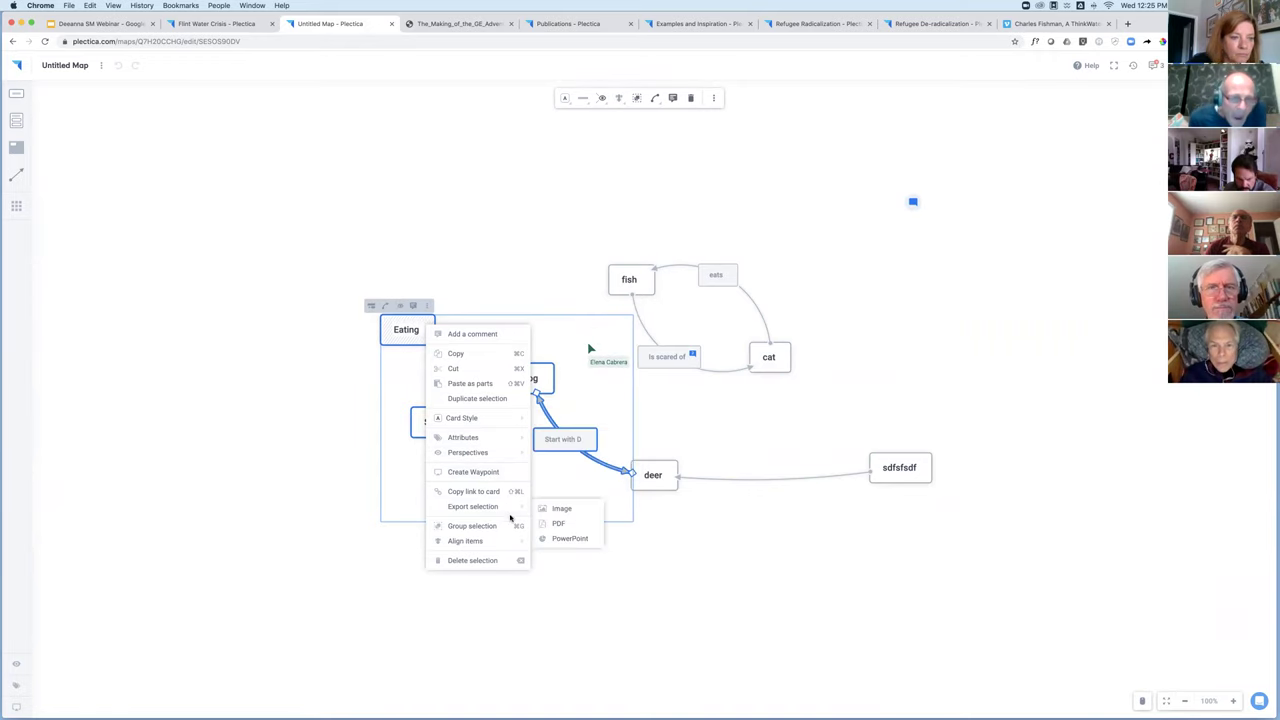
mouse_move(474, 414)
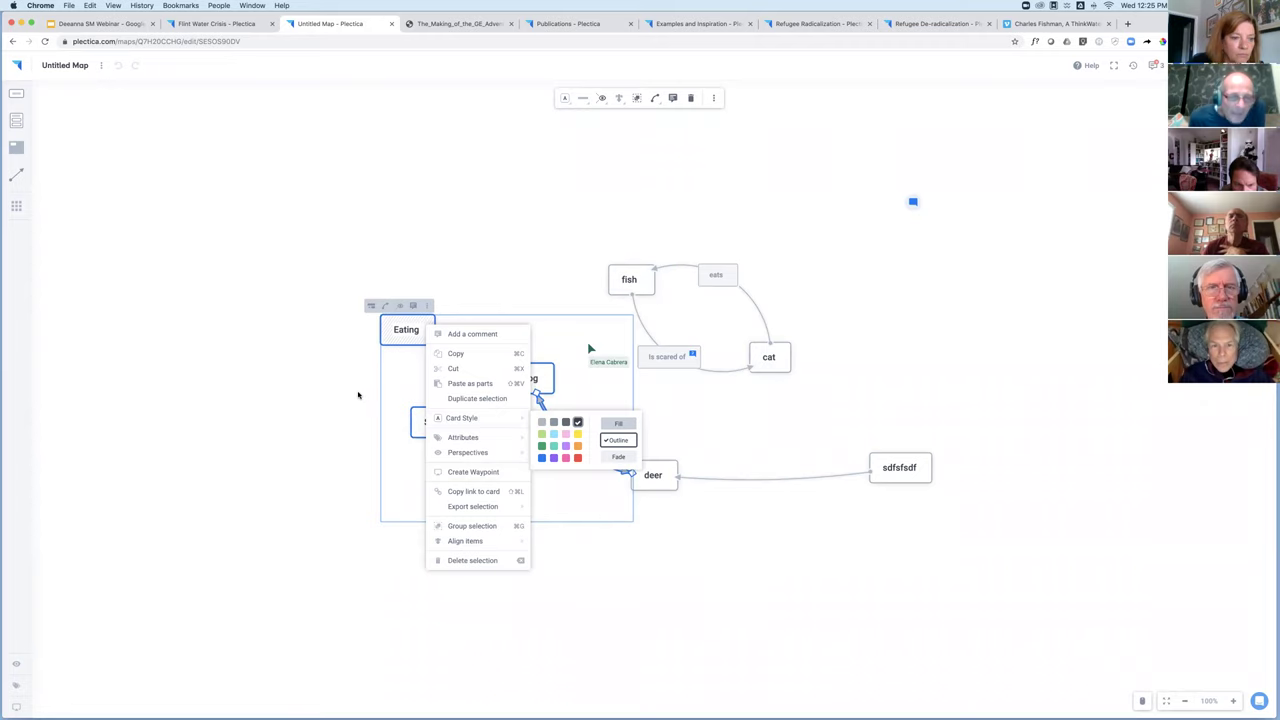
key(Escape)
right_click(435, 325)
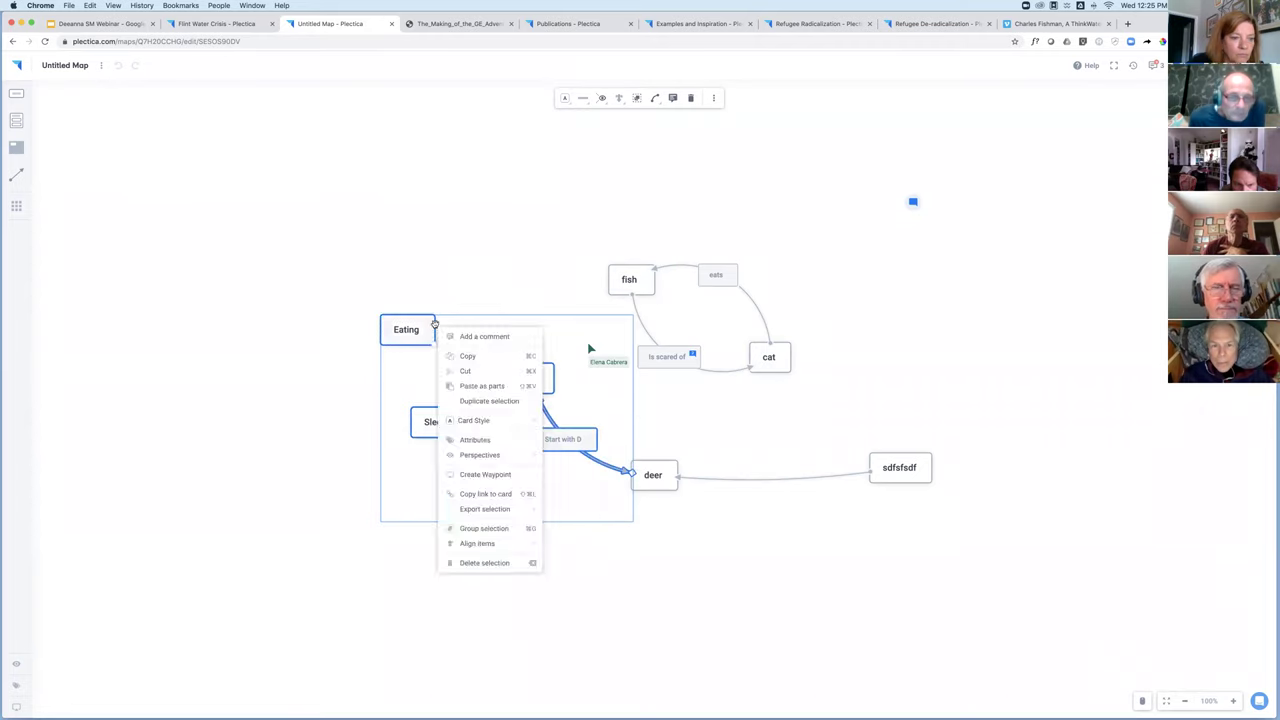
click(489, 336)
text(need more here)
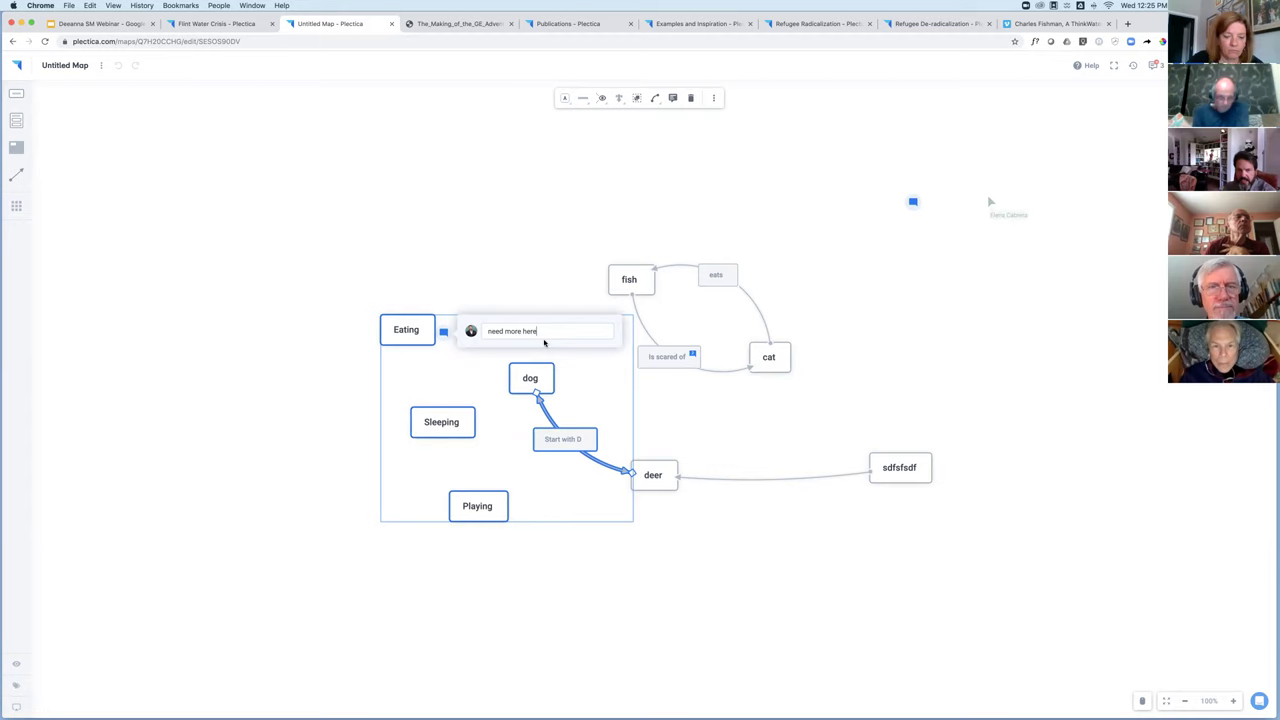
key(Return)
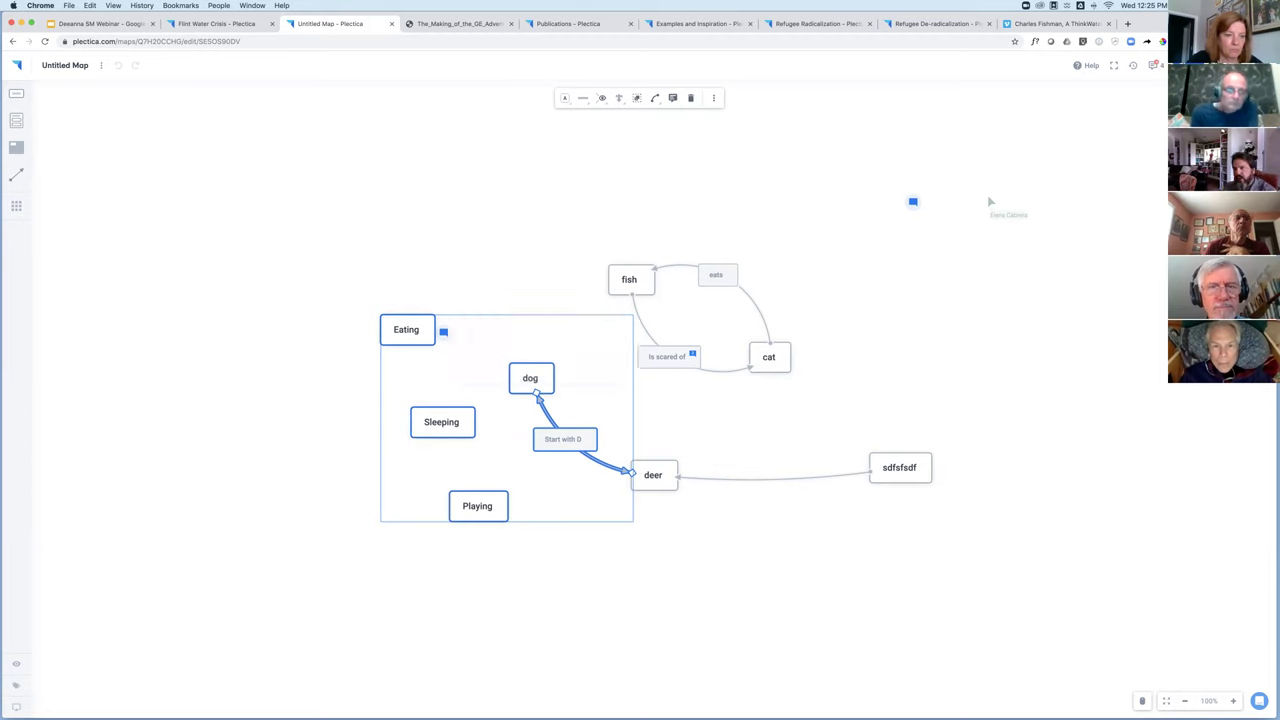
Show the map's list of comments and view the comment thread on the "Is scared of" card.
click(1155, 66)
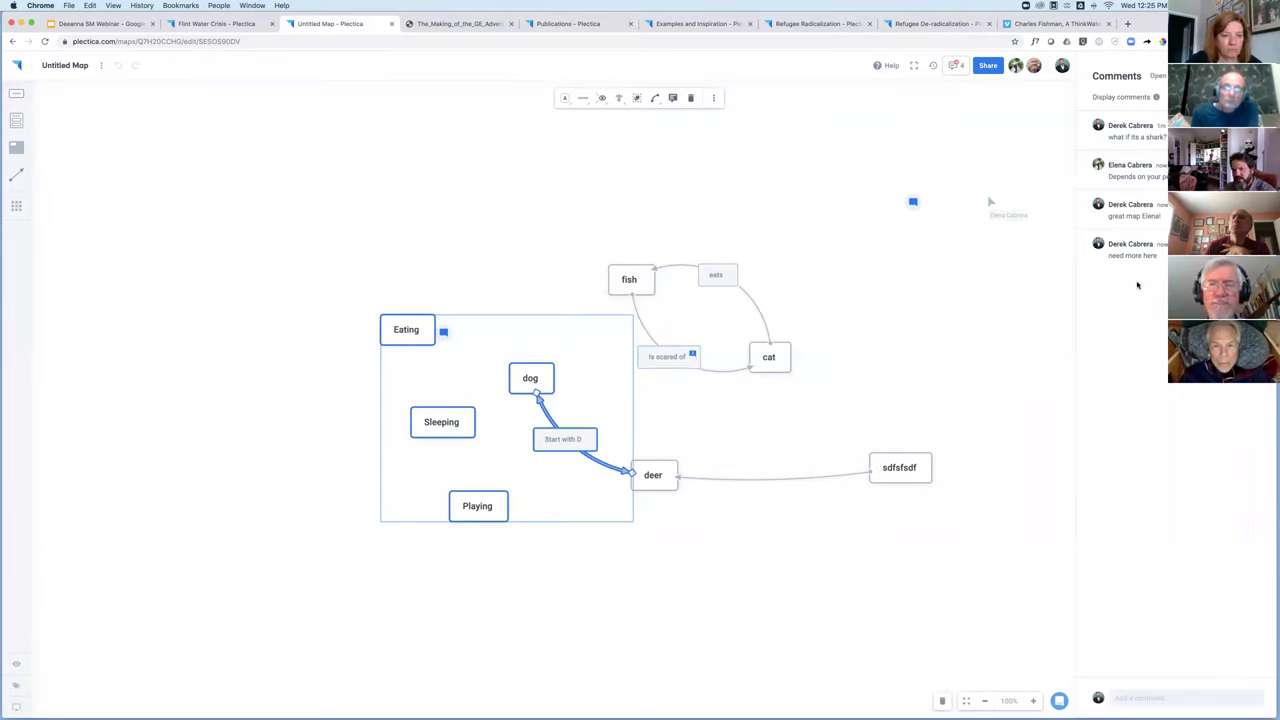
click(690, 358)
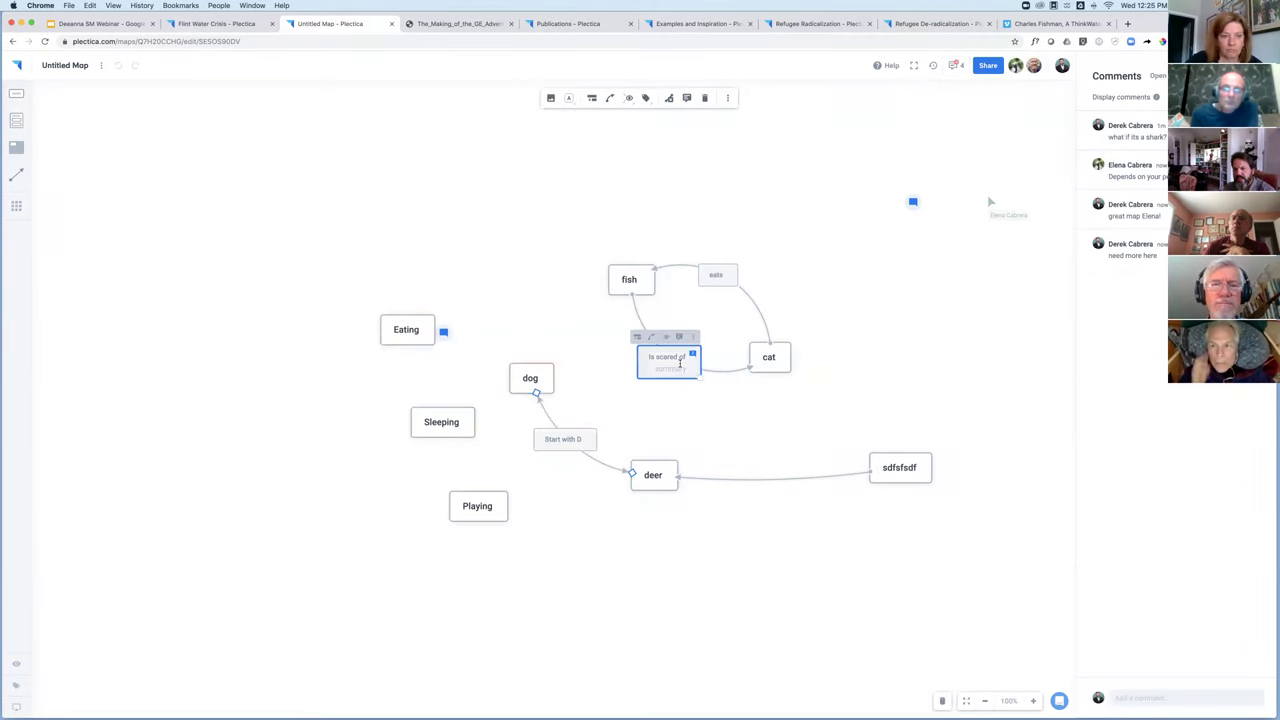
click(691, 357)
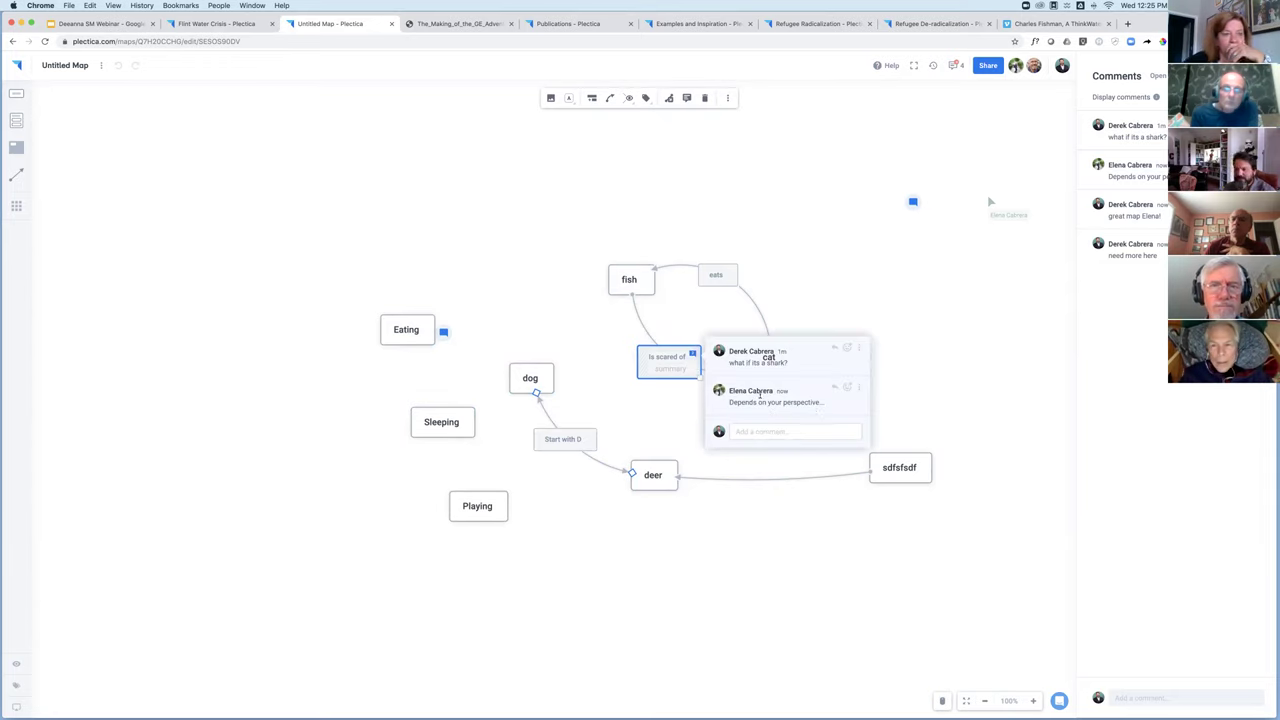
Close the comment thread and move the "Is scared of" card down, away from the fish card.
click(679, 356)
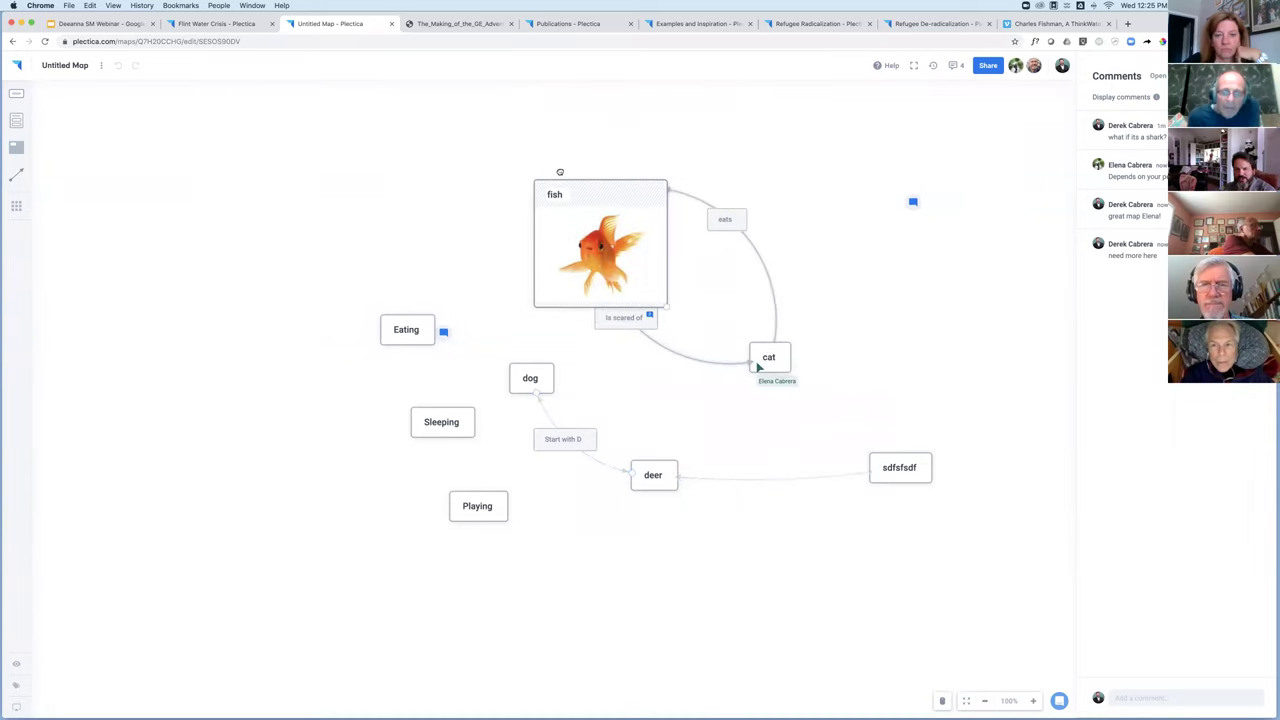
drag(611, 320, 640, 352)
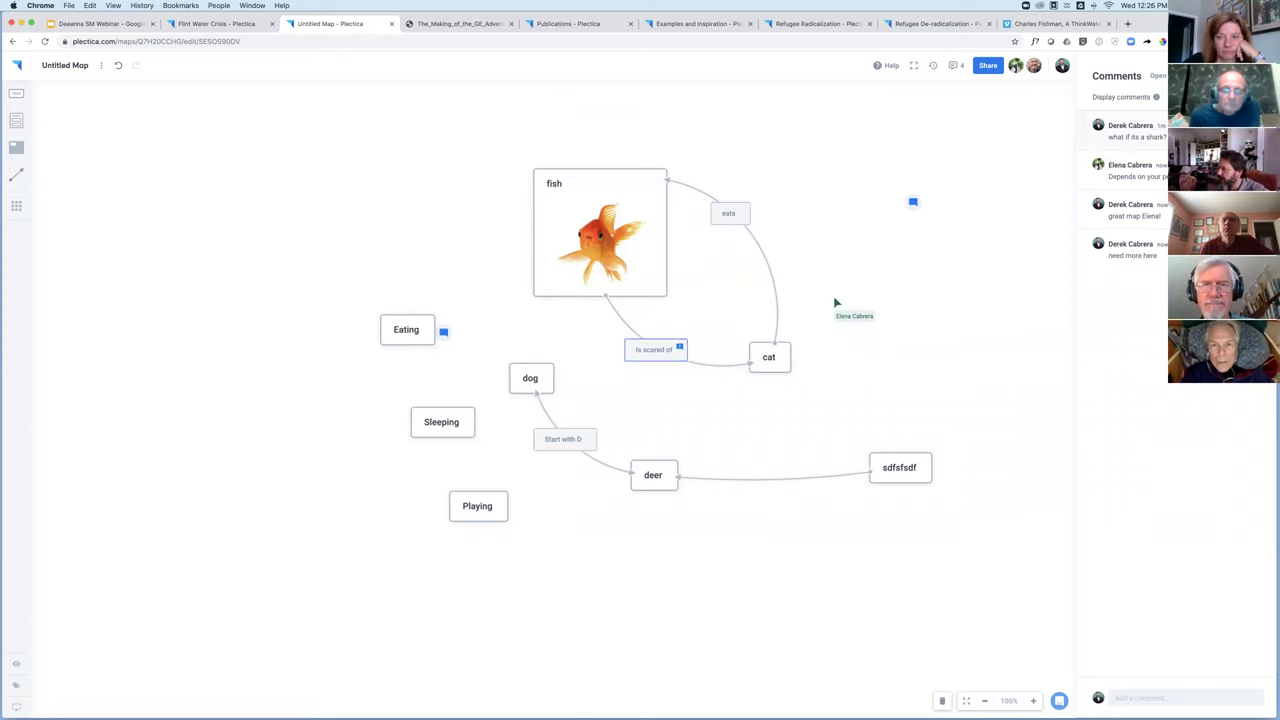
Create a card labelled with the presenter's first name in the empty area above and to the left of Eating.
double_click(270, 279)
text(Derek)
click(377, 261)
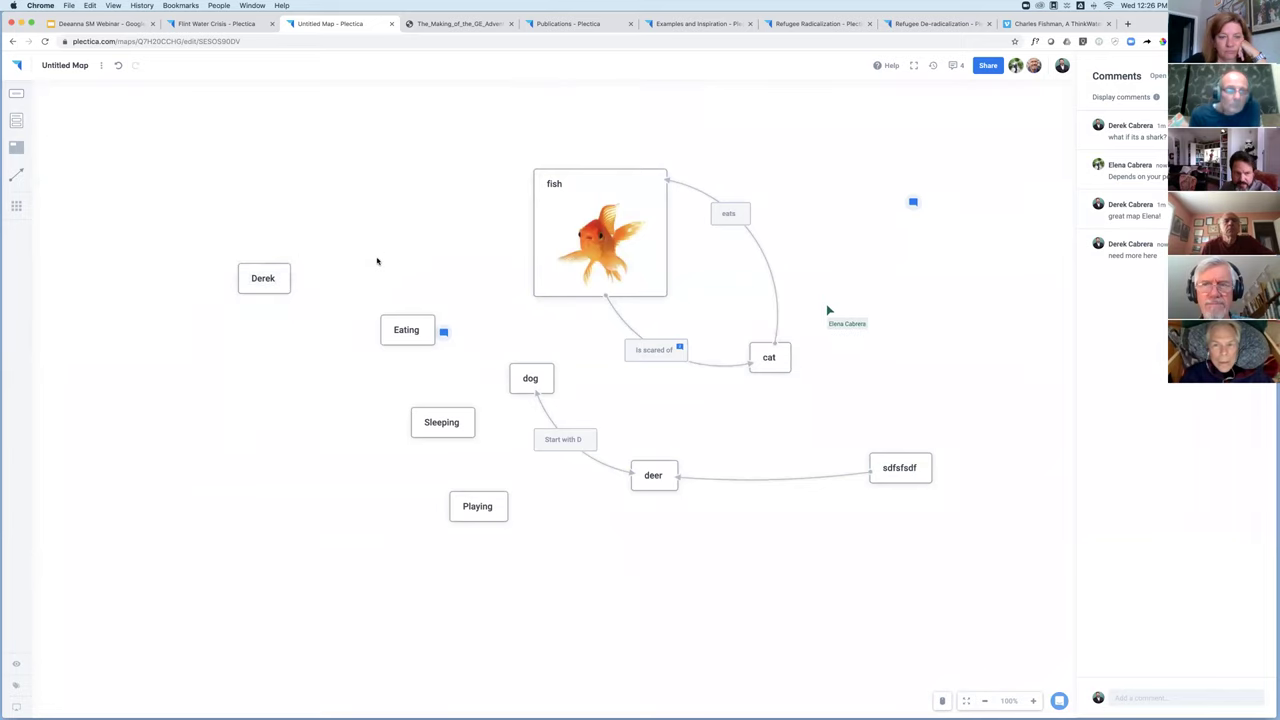
Make the presenter's name card a perspective on the Eating, Sleeping and Playing cards.
click(275, 263)
drag(254, 254, 390, 321)
drag(393, 385, 445, 424)
drag(272, 257, 474, 504)
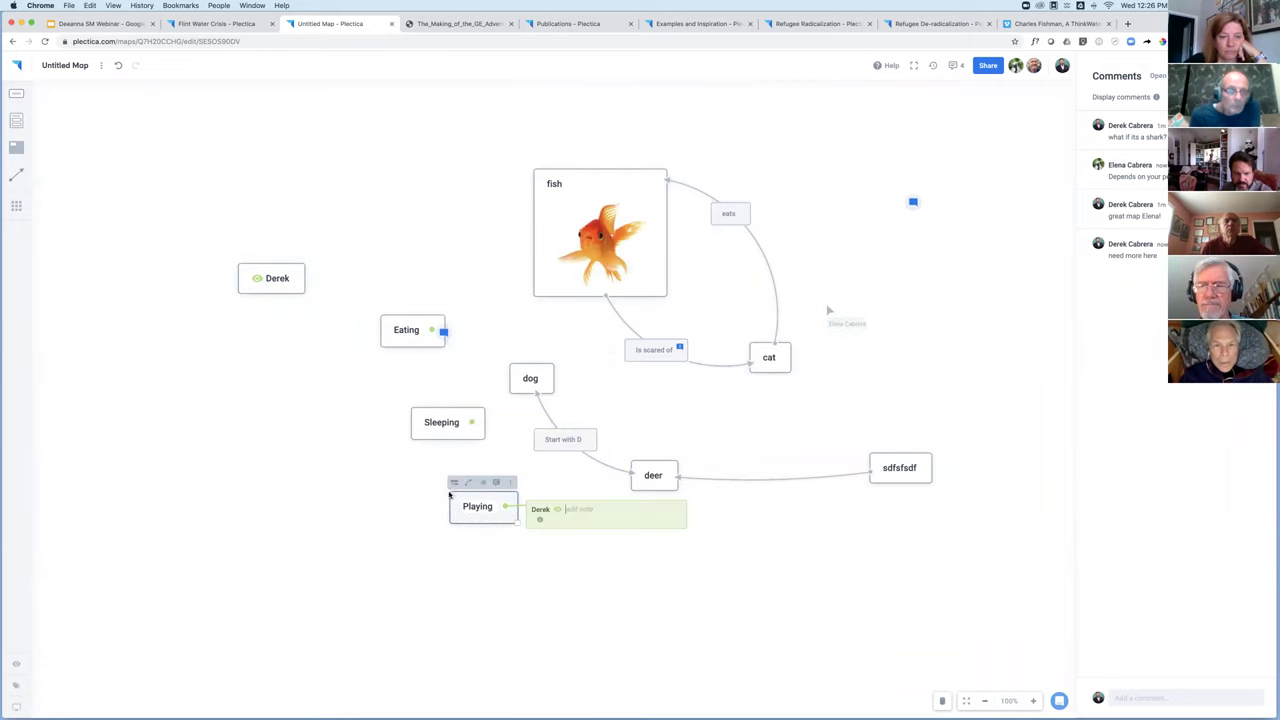
Add a card with the collaborator's first name below the presenter's card, and view the map from the presenter's perspective.
double_click(248, 440)
text(Elena)
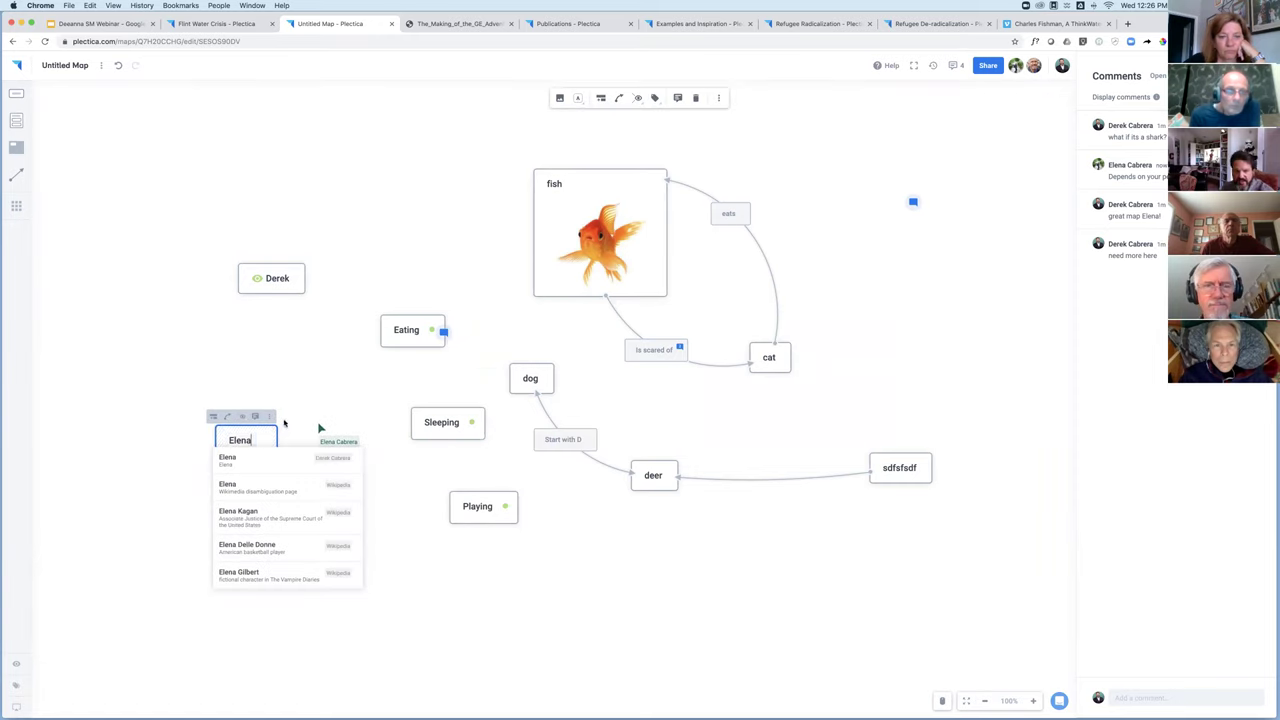
key(Return)
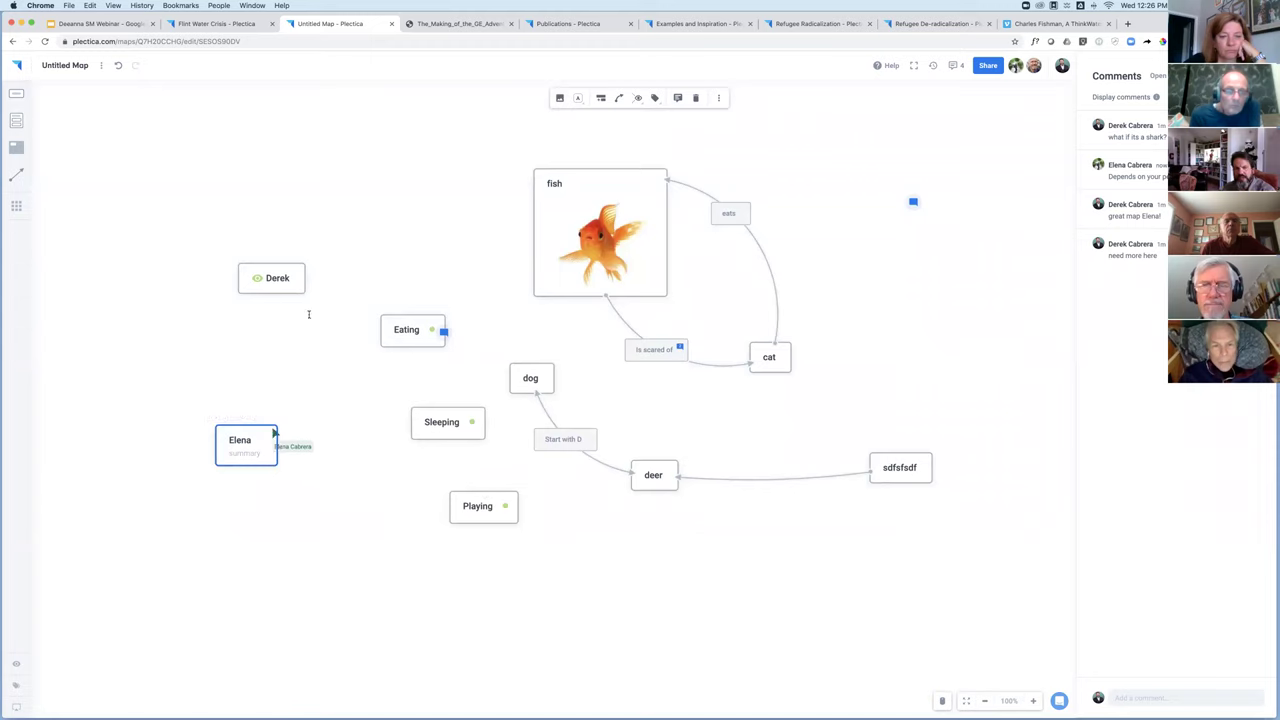
click(258, 280)
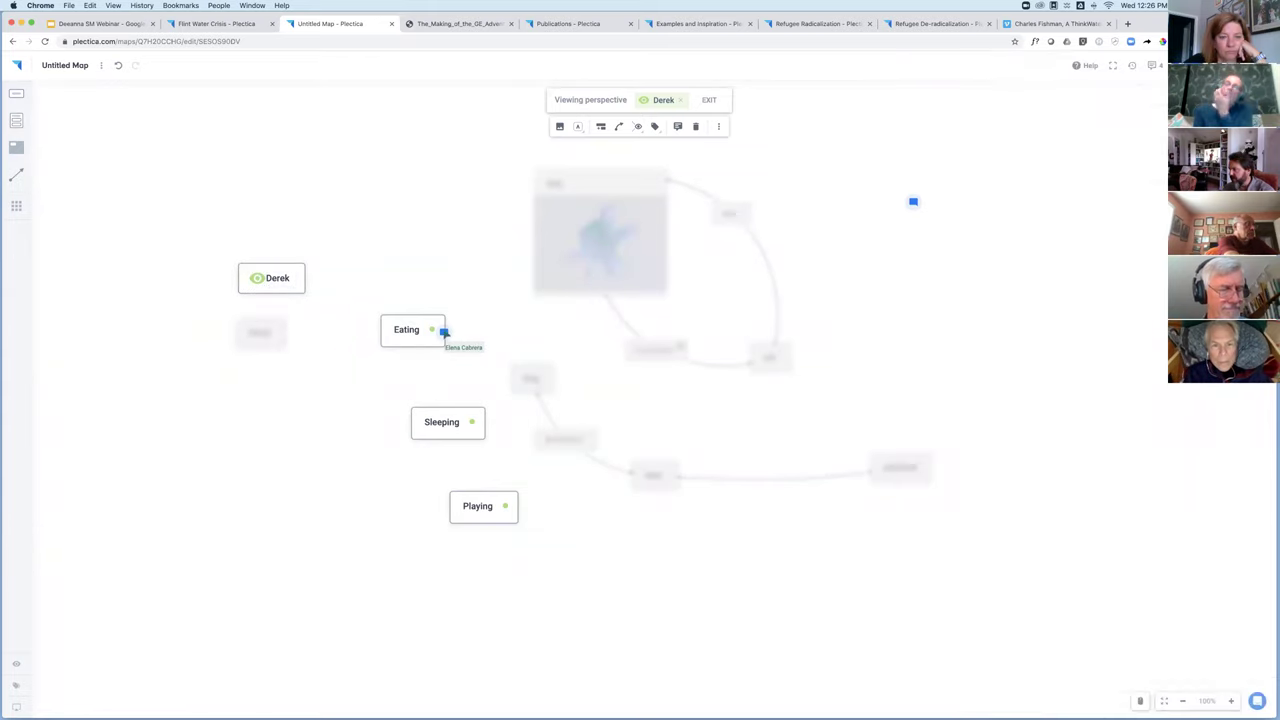
Review the map's recent activity and play back its recent changes, skipping to different points of the timeline.
click(1134, 67)
scroll(1045, 168, down, 1)
scroll(1044, 171, up, 1)
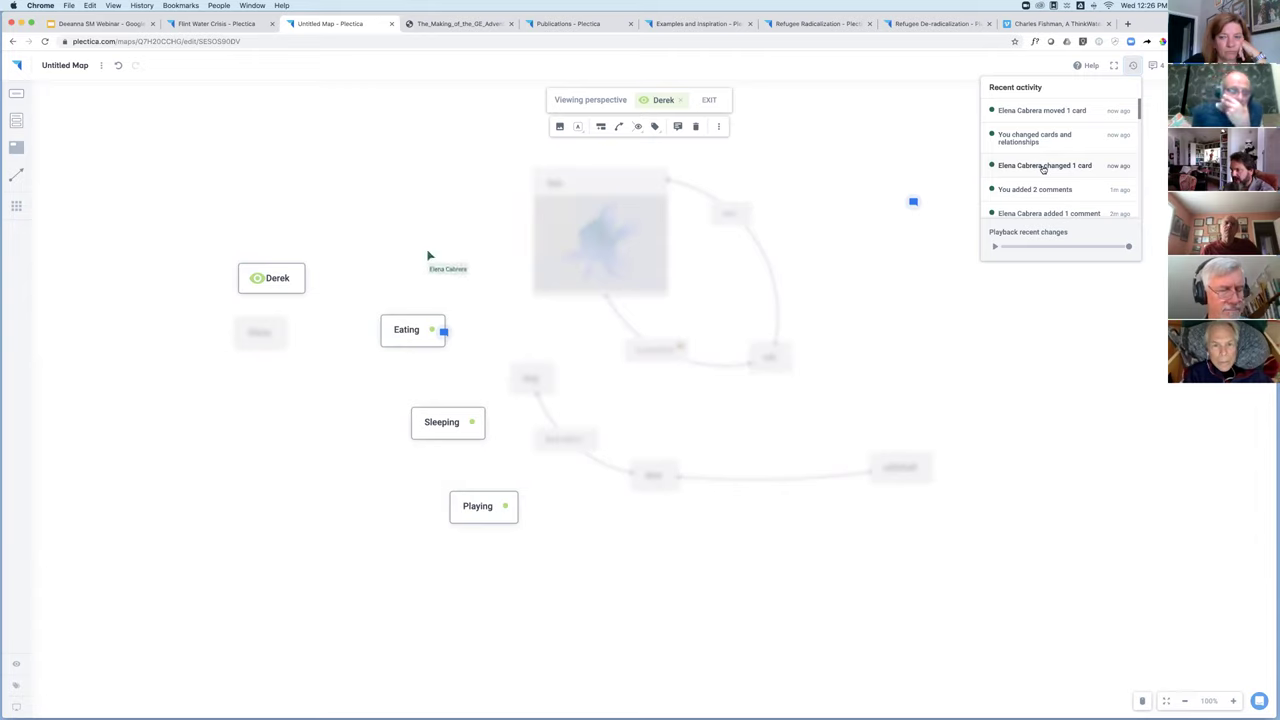
click(993, 248)
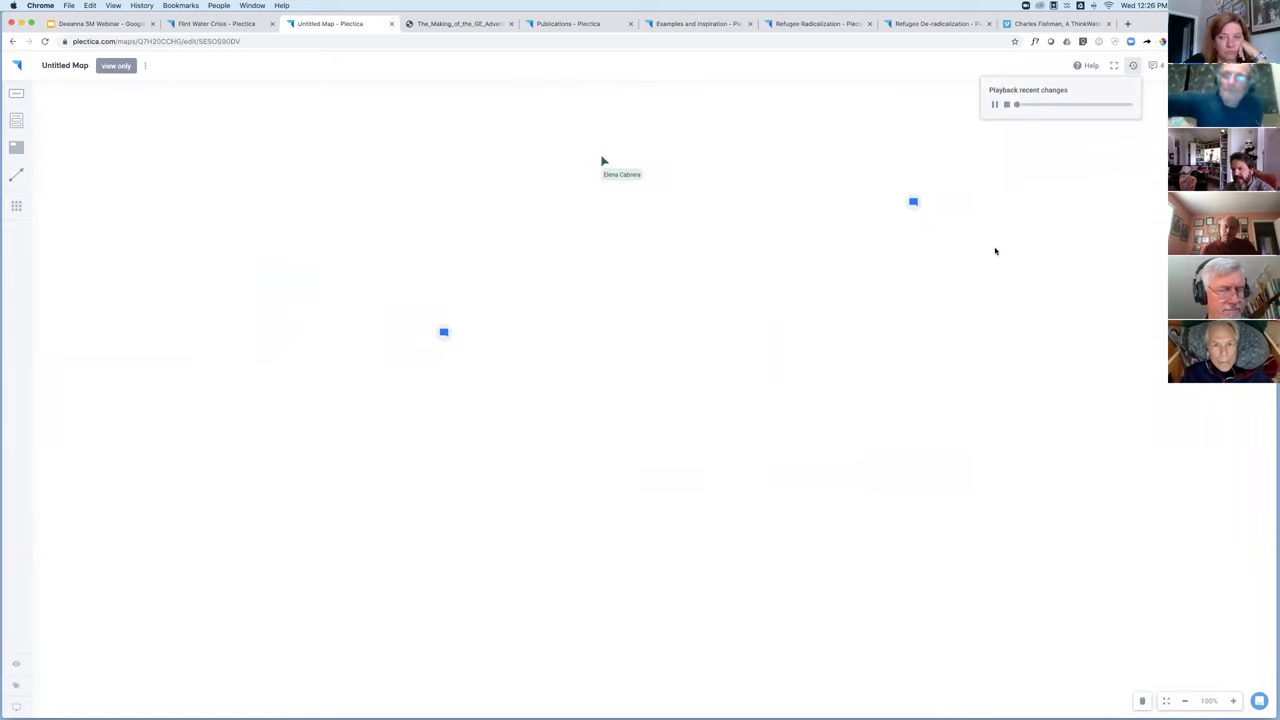
click(1013, 106)
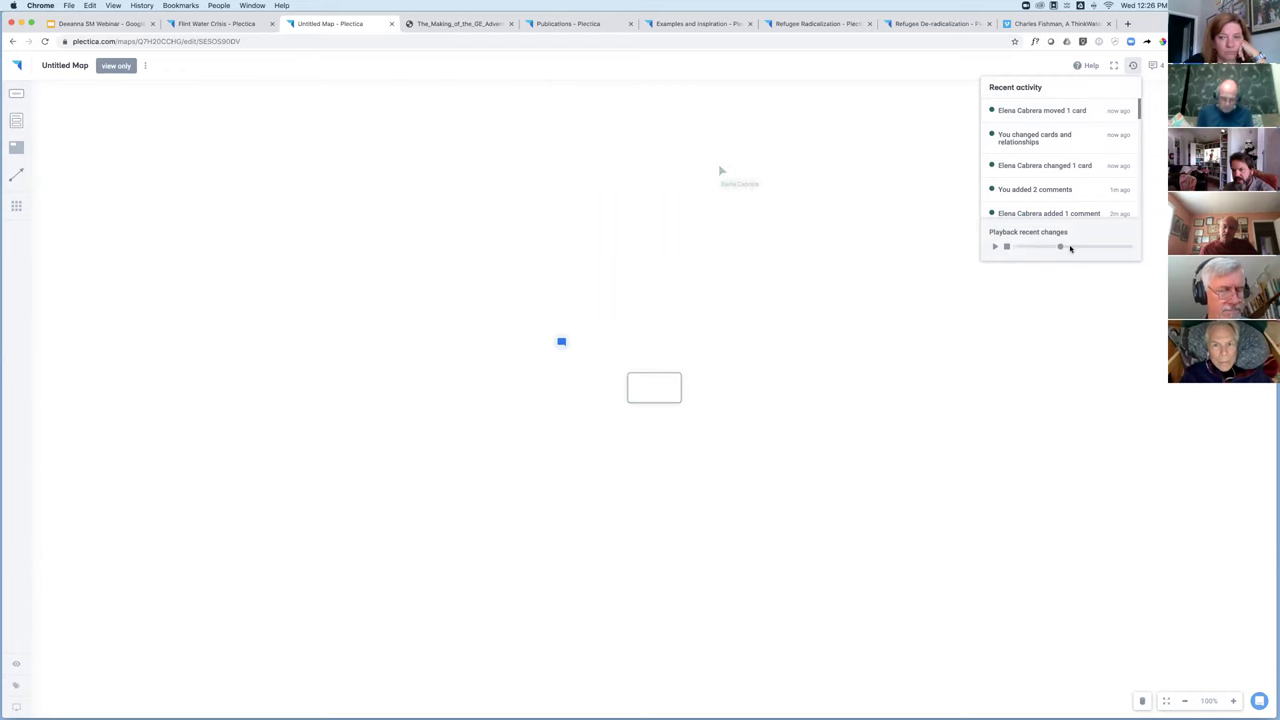
click(1105, 247)
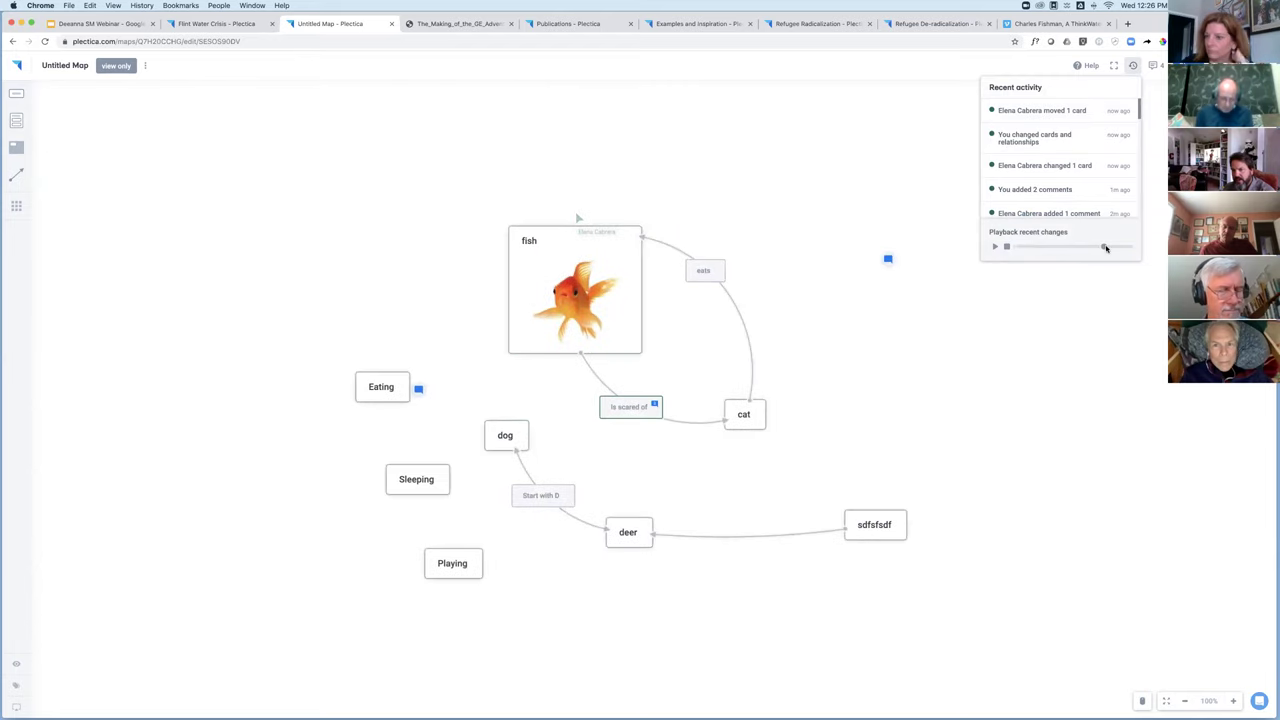
drag(1105, 247, 1091, 248)
click(994, 248)
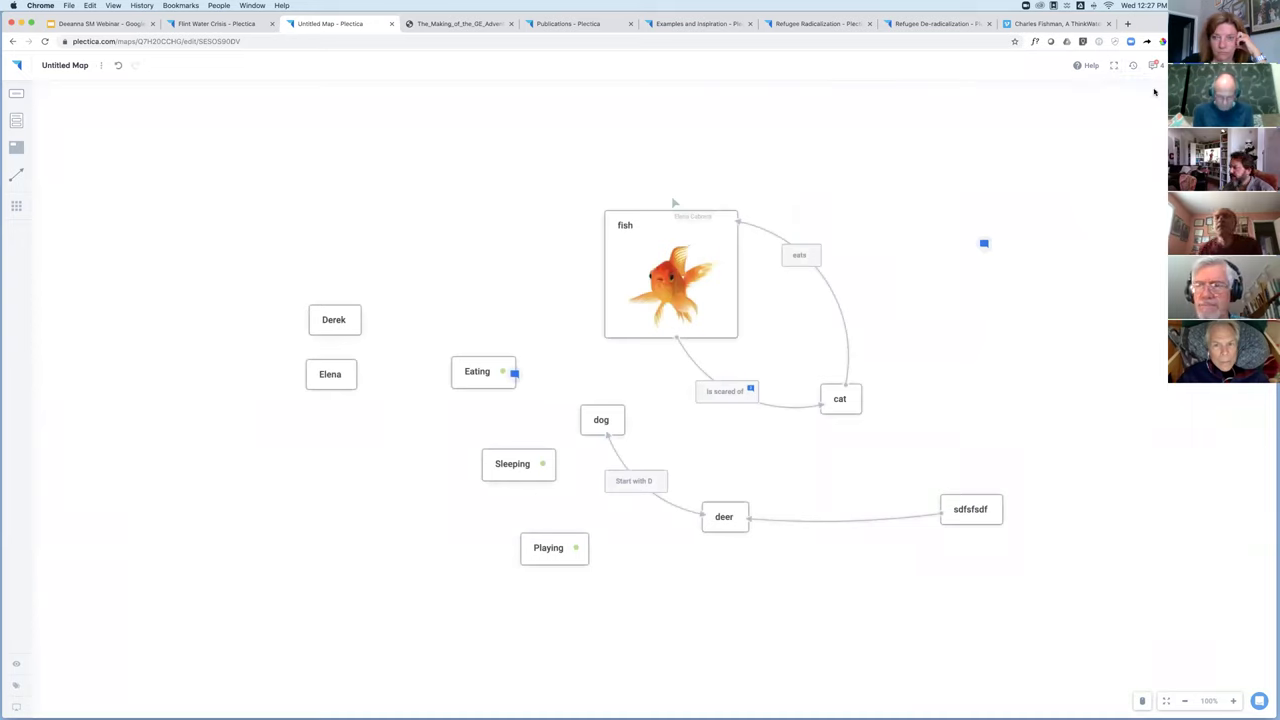
Show the file formats available for exporting the untitled animal map, without exporting it.
click(100, 66)
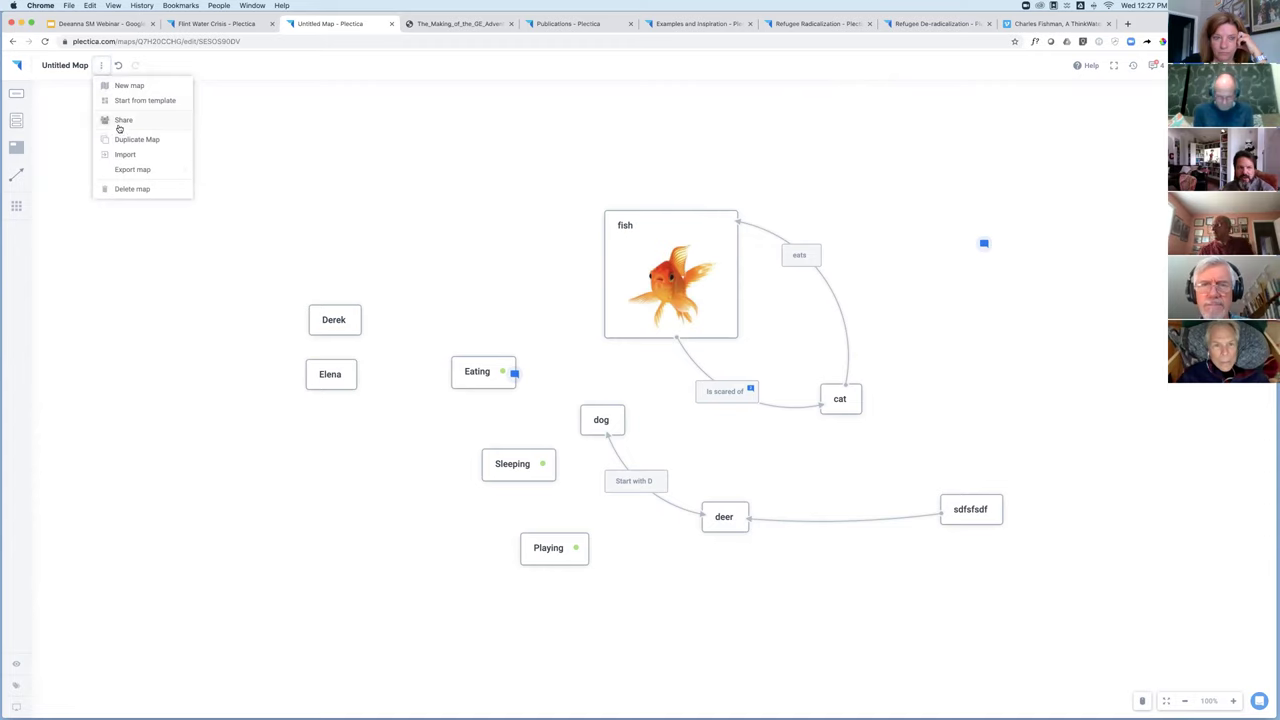
mouse_move(125, 169)
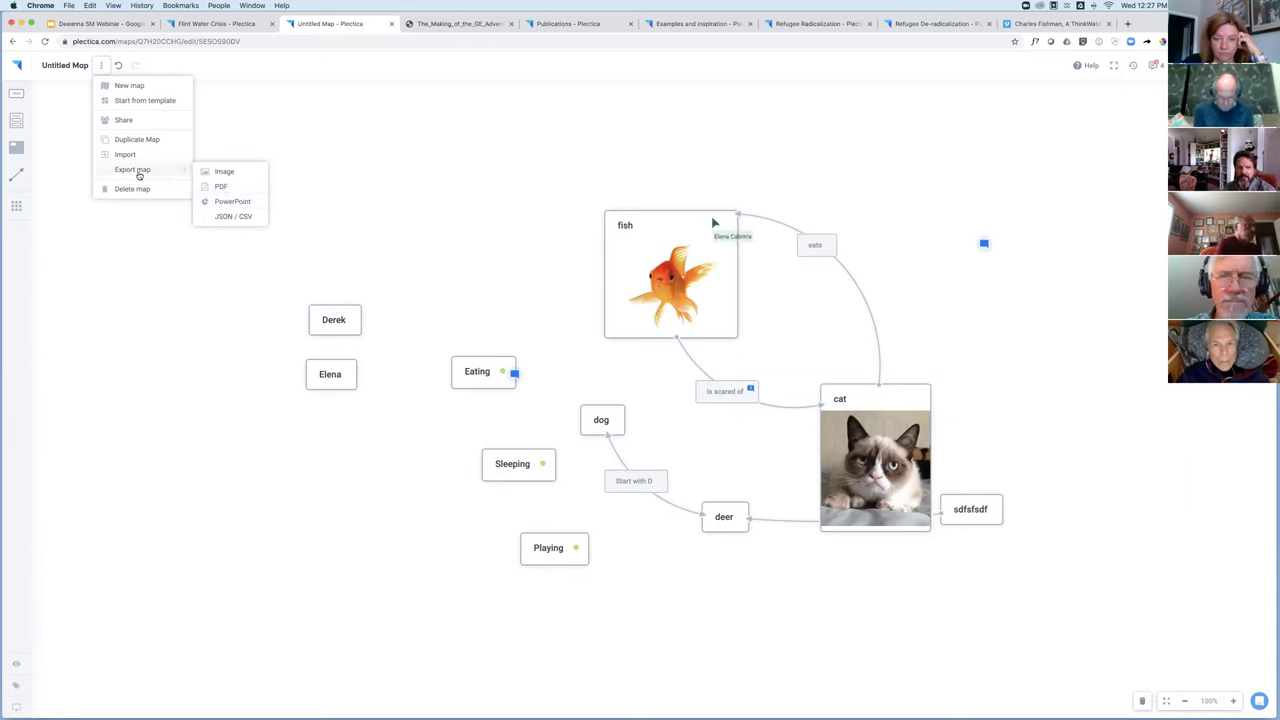
click(283, 149)
key(ctrl+Up)
click(273, 427)
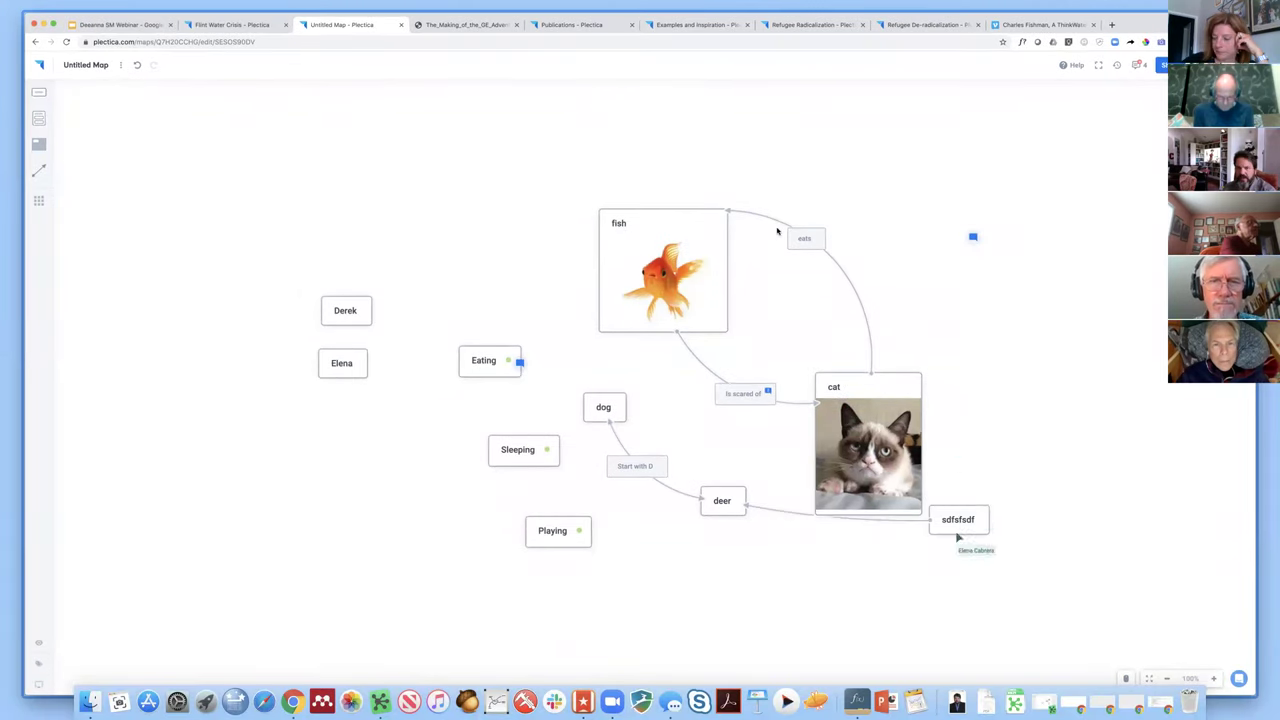
click(709, 154)
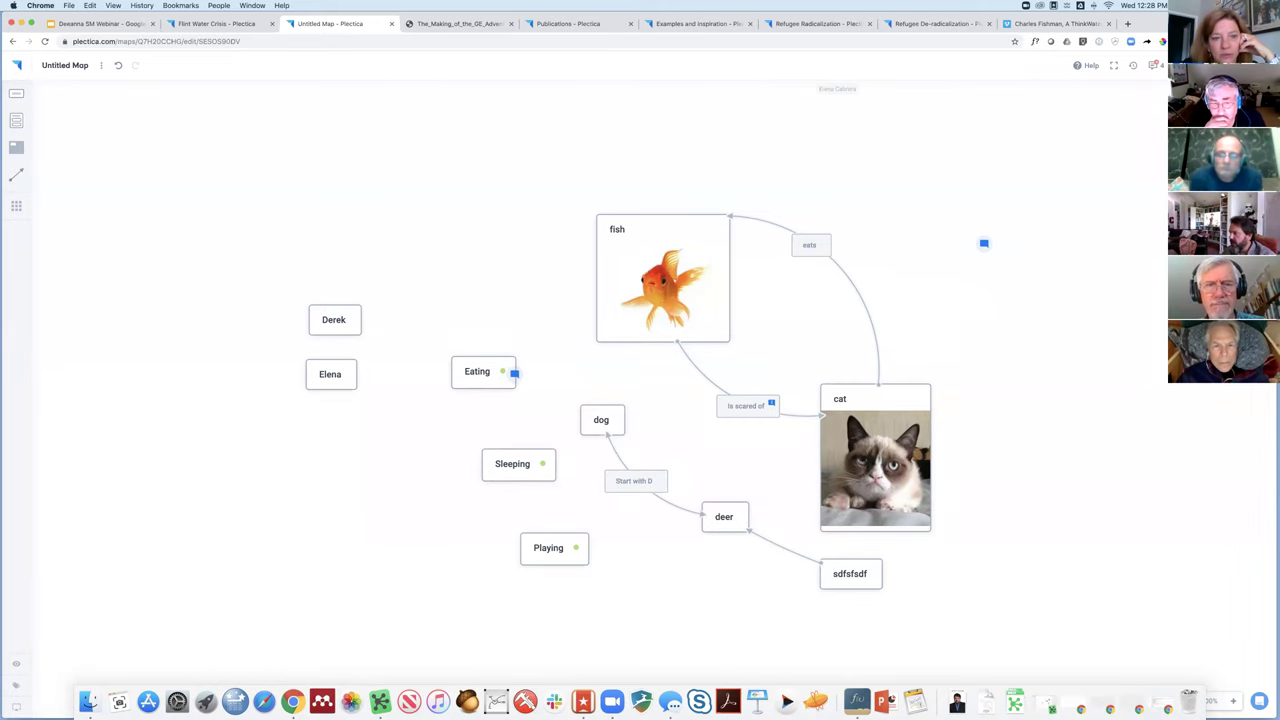
Return to the maps dashboard and browse the created-by-me, shared-with-me, example and complete map collections.
click(16, 66)
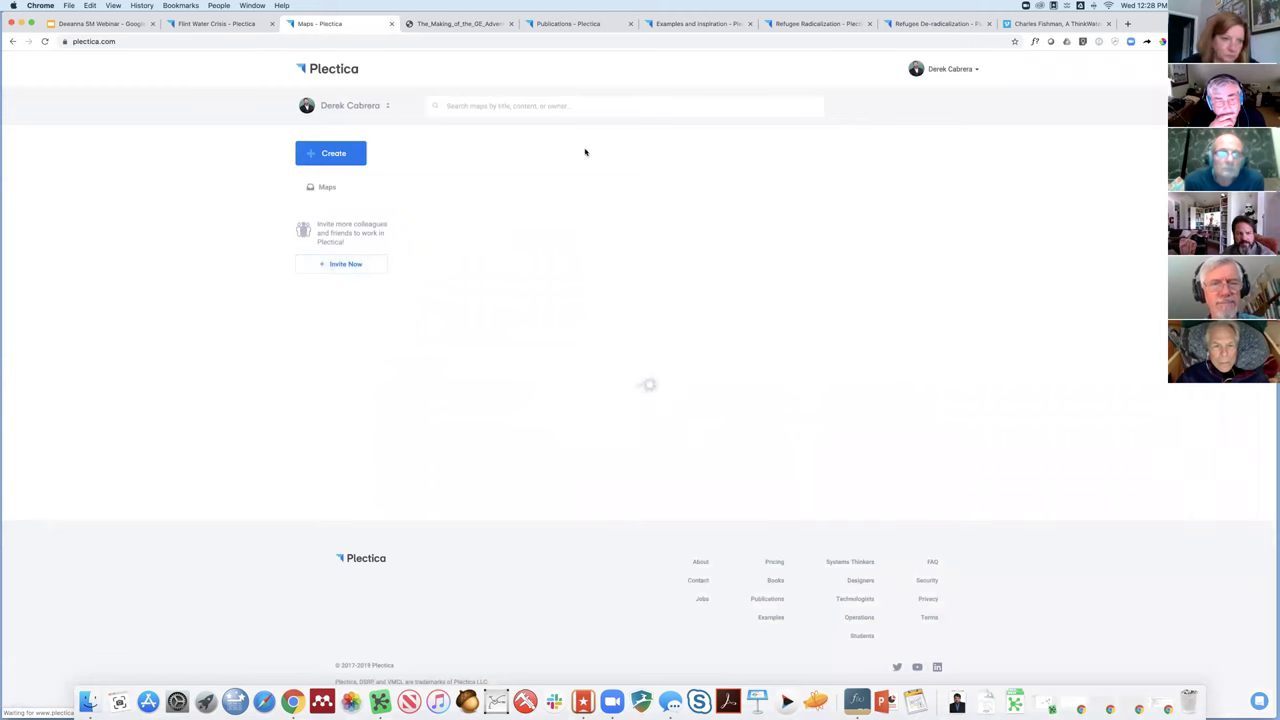
scroll(704, 421, down, 1)
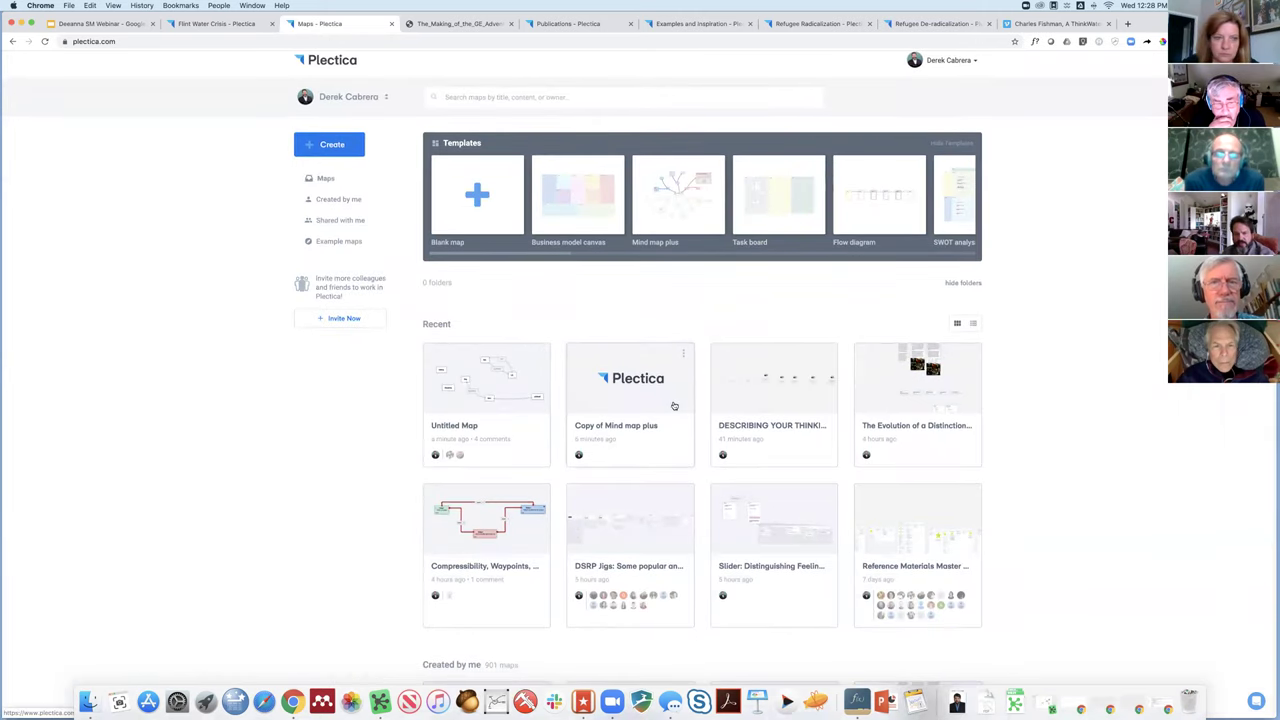
scroll(674, 406, down, 1)
scroll(673, 405, up, 1)
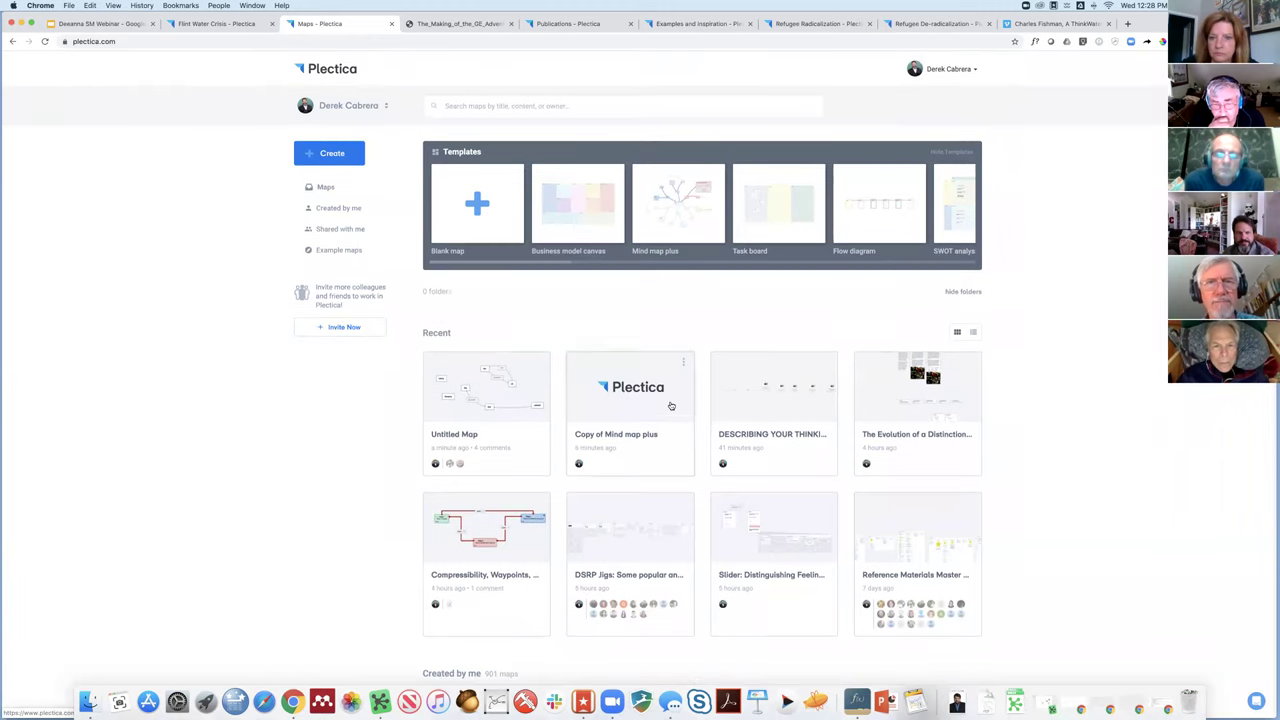
click(345, 210)
click(341, 230)
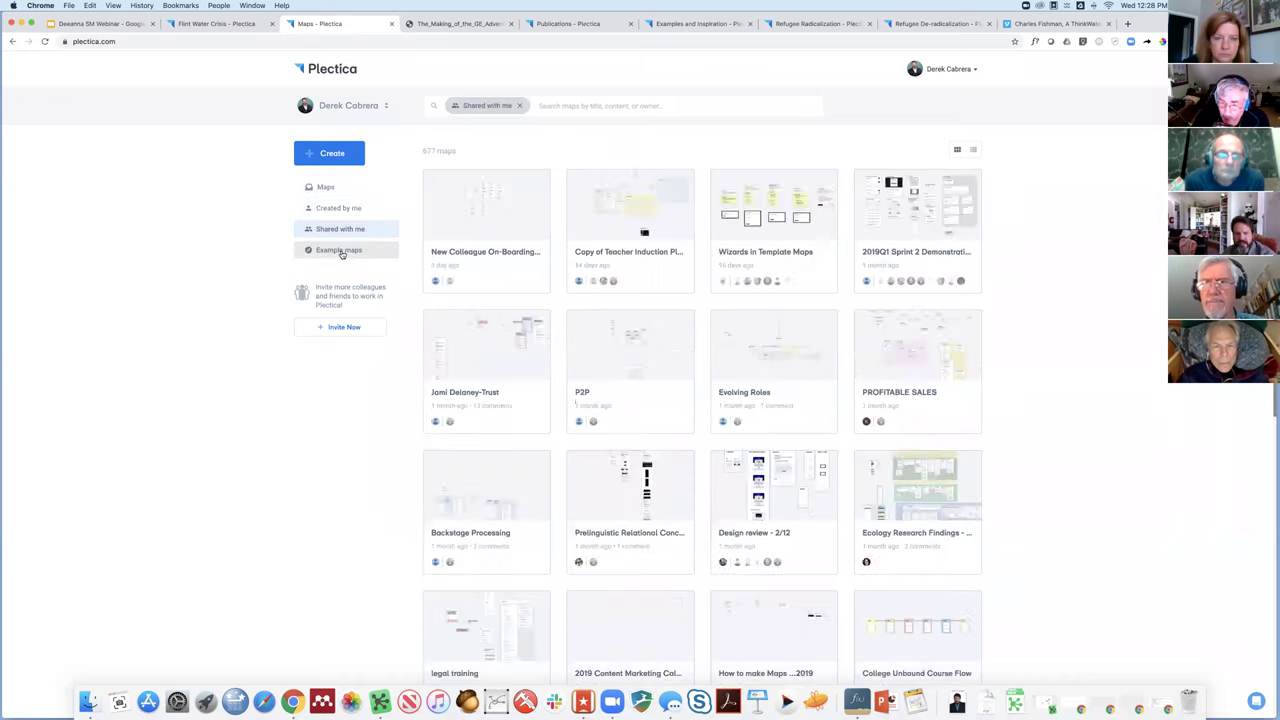
click(341, 251)
click(349, 232)
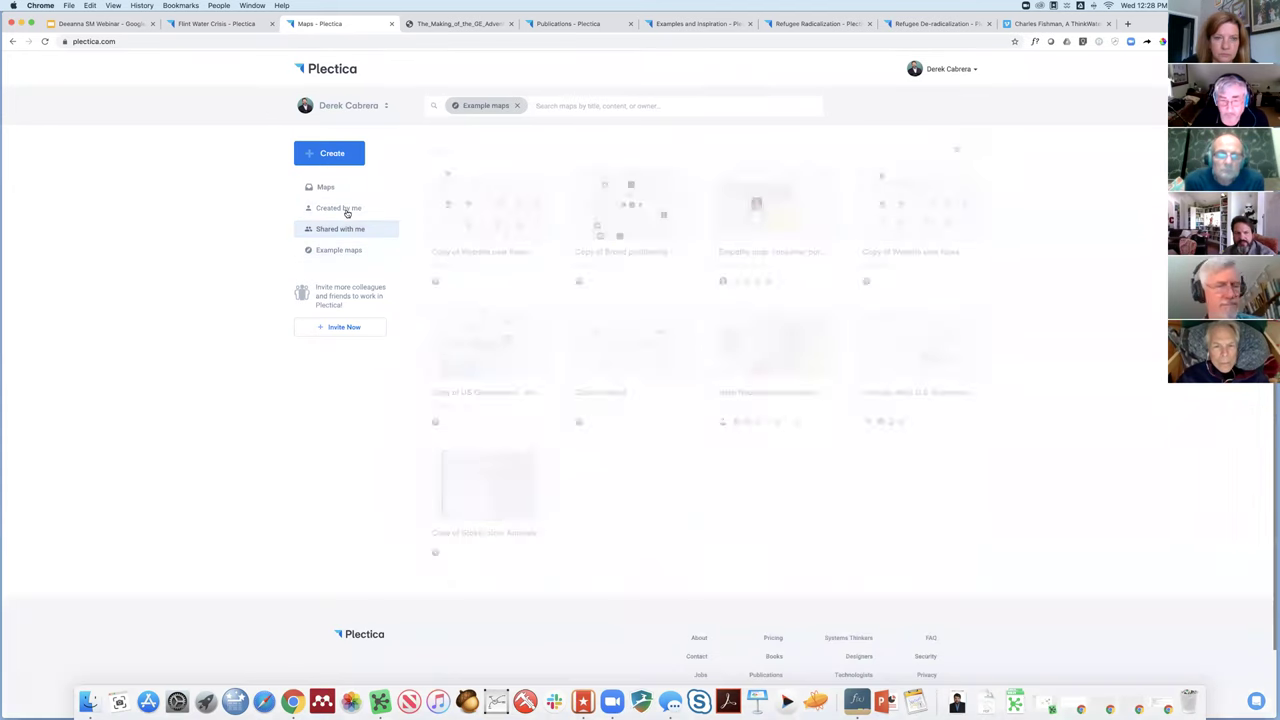
click(343, 206)
click(327, 188)
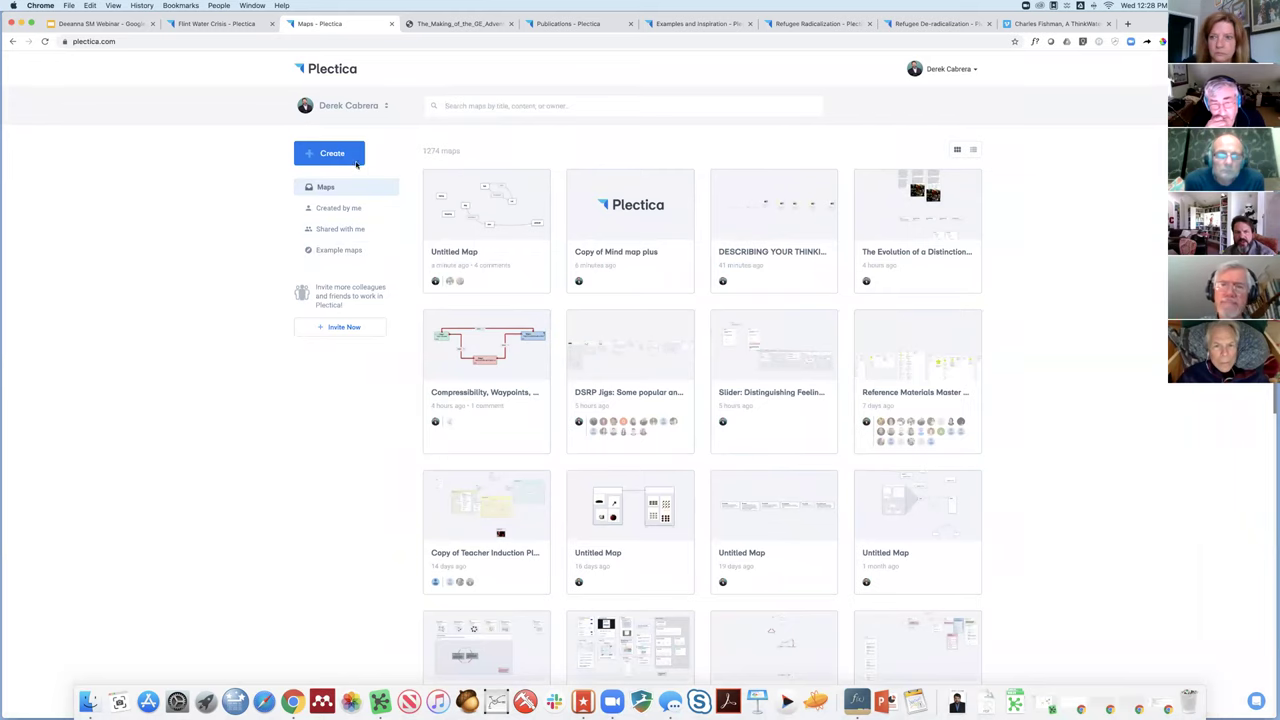
Switch to the N Team workspace to view its maps and the workspace list, and return to the personal workspace.
click(388, 106)
click(360, 170)
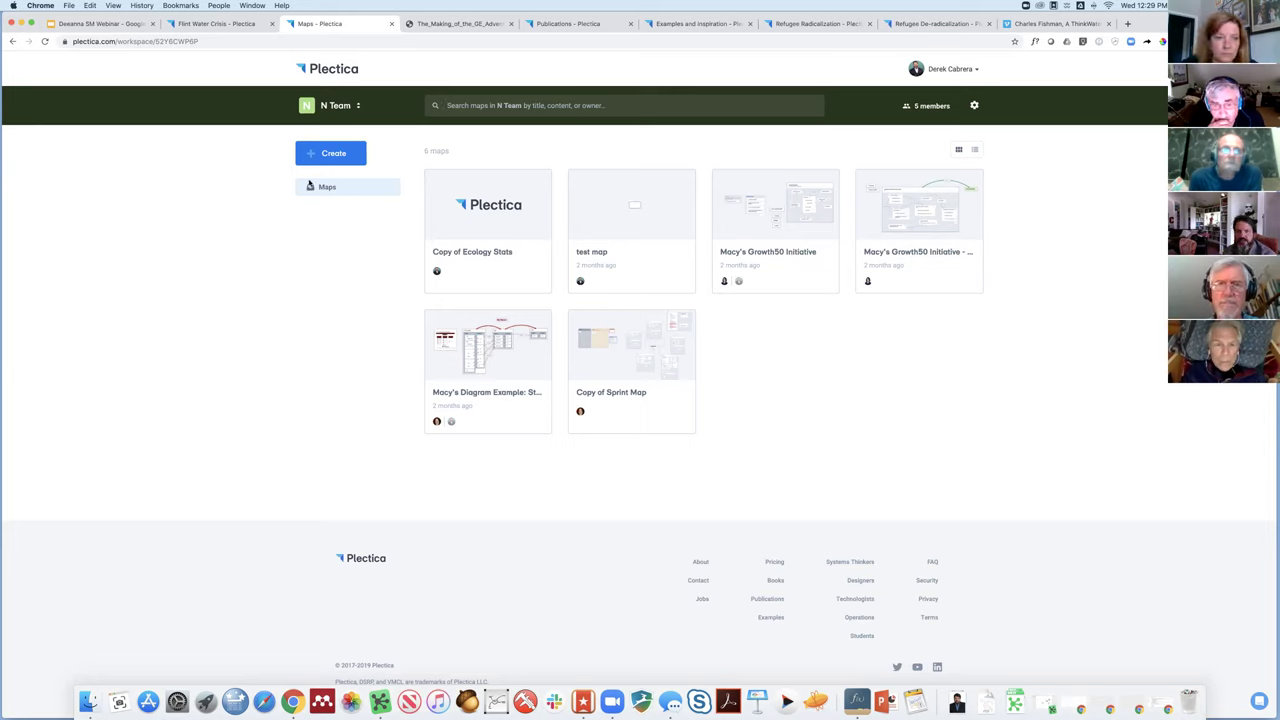
click(343, 108)
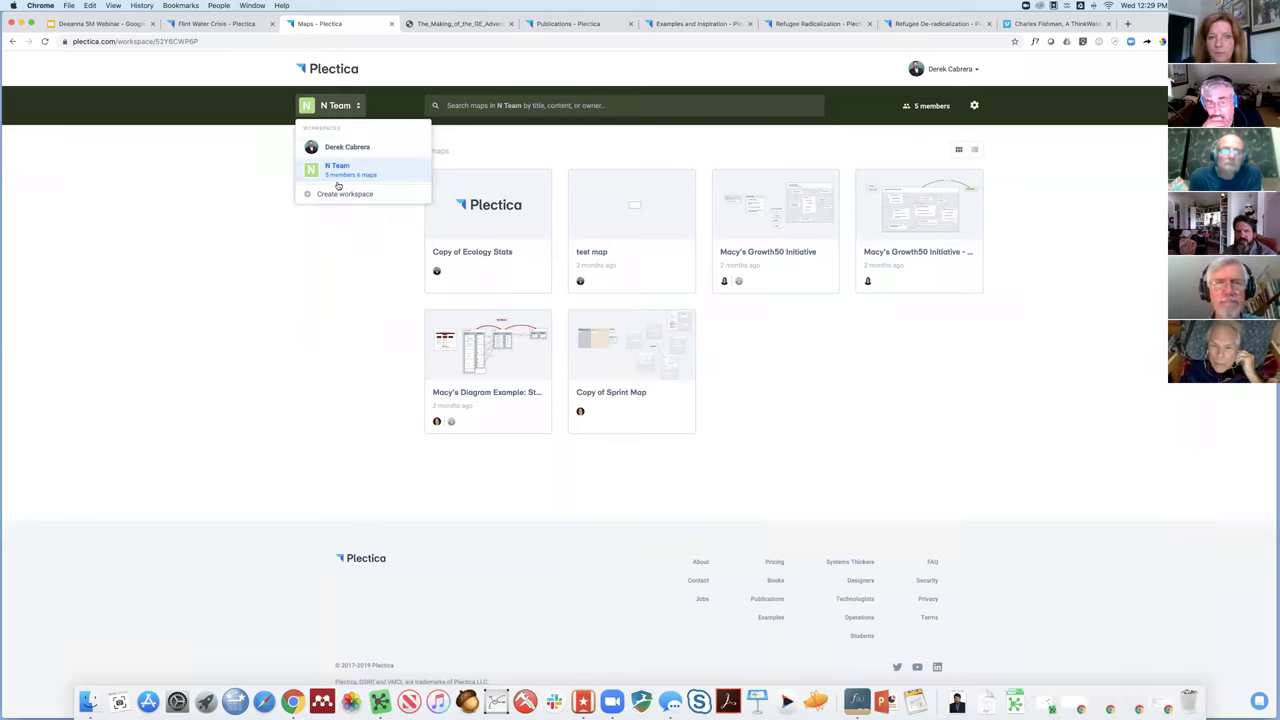
click(338, 115)
click(339, 108)
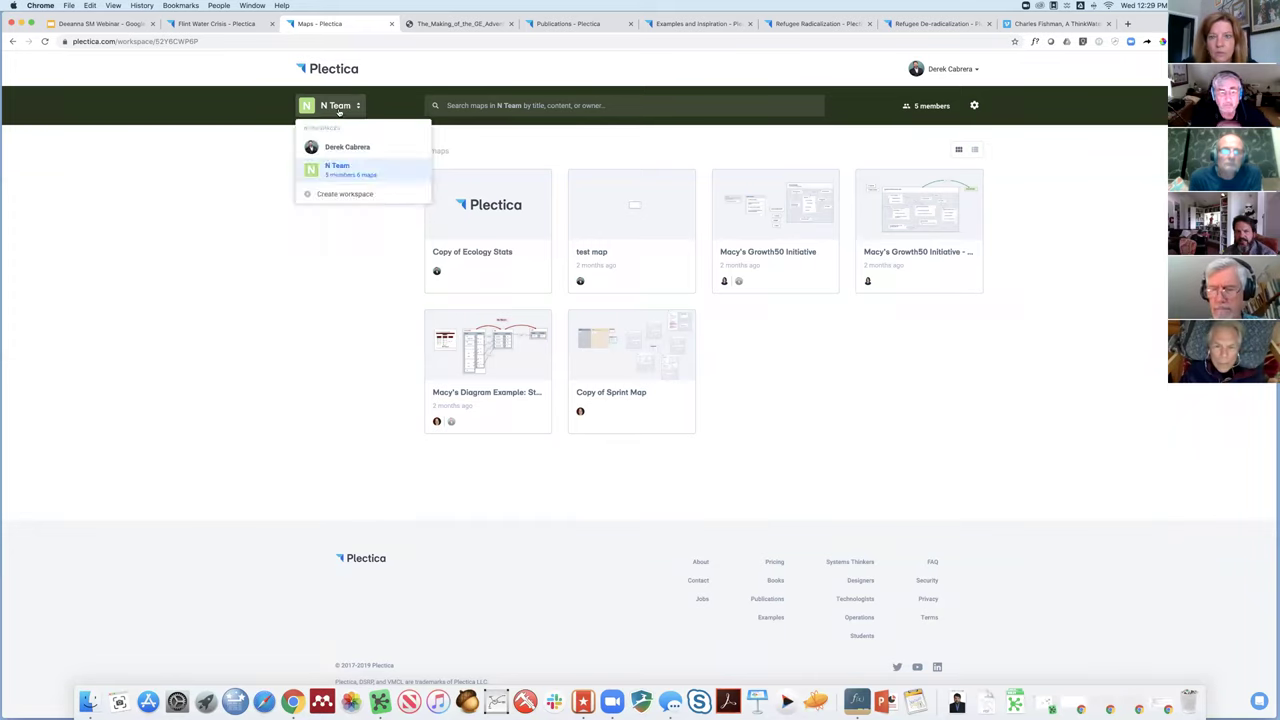
click(383, 150)
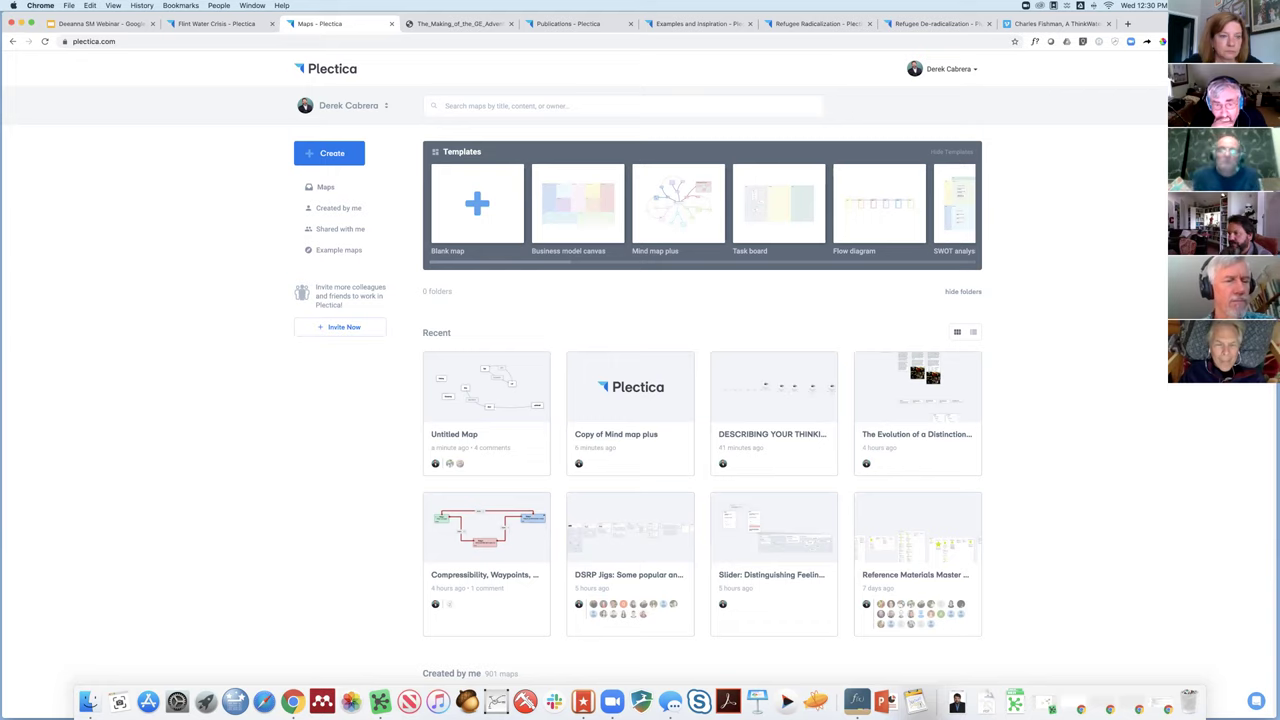
scroll(646, 323, down, 1)
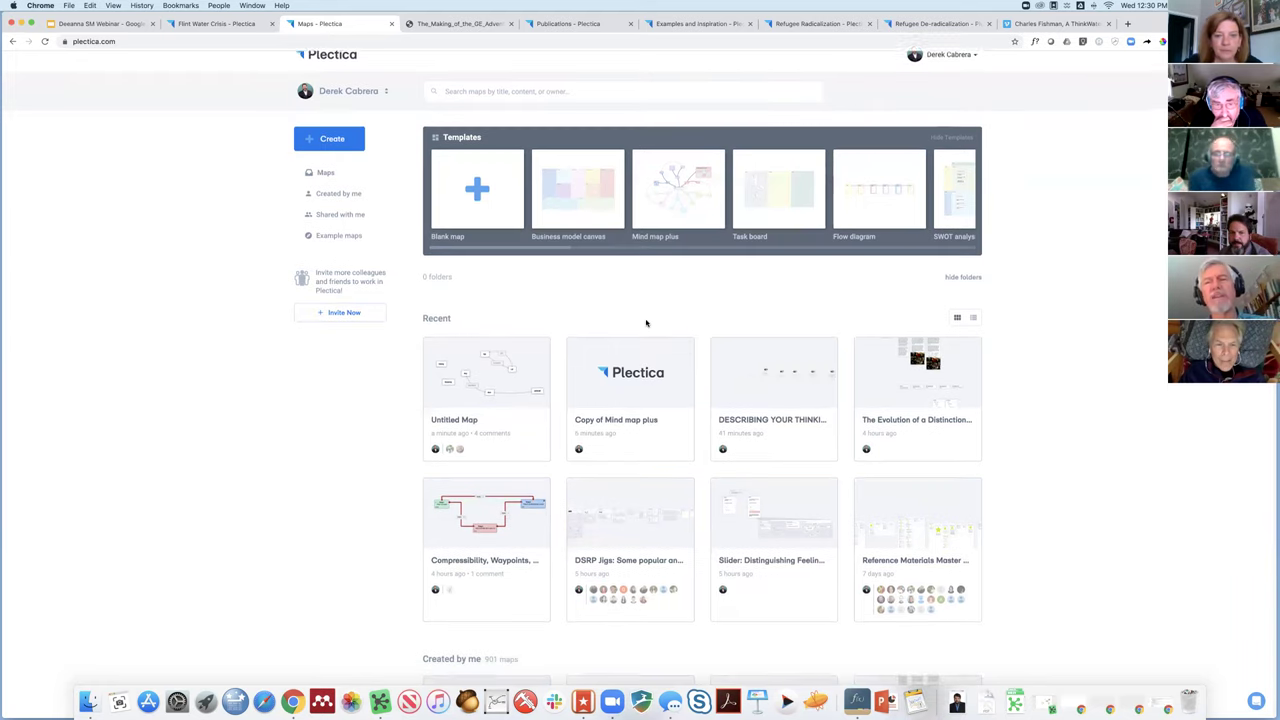
scroll(646, 323, up, 1)
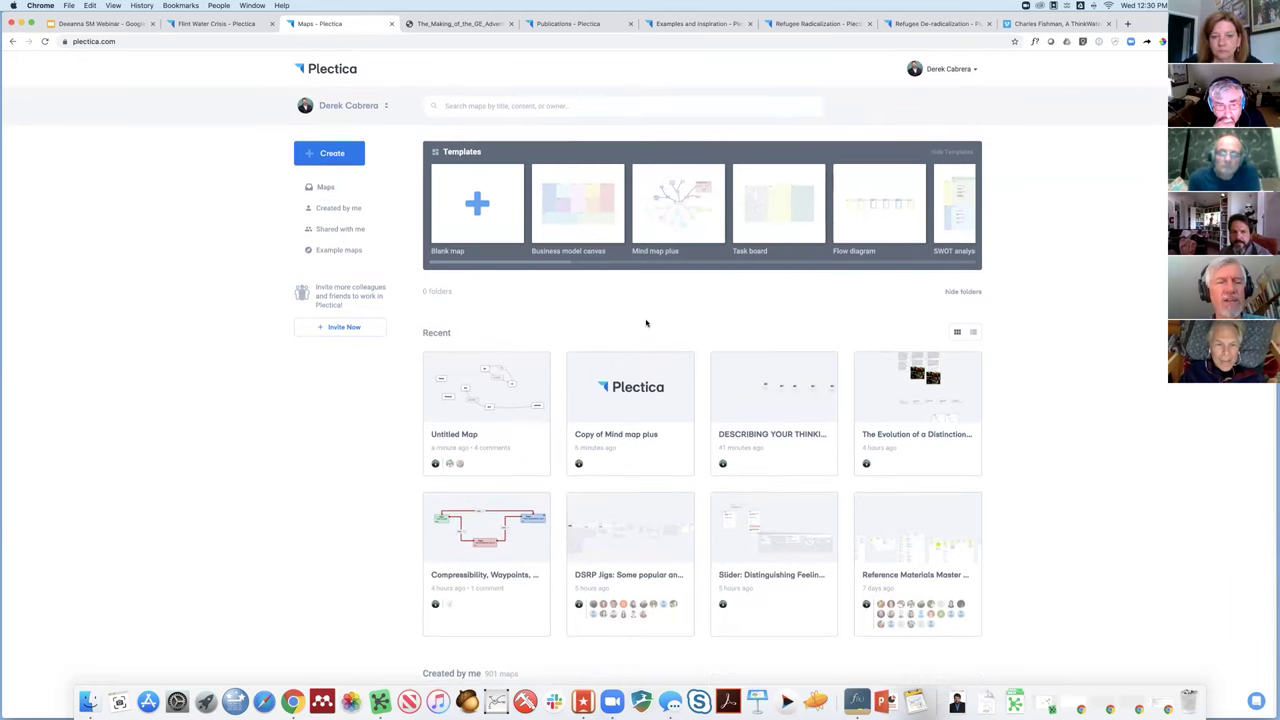
Switch to the webinar presentation in Google Slides and show the slide on practising the 10 team features.
click(105, 23)
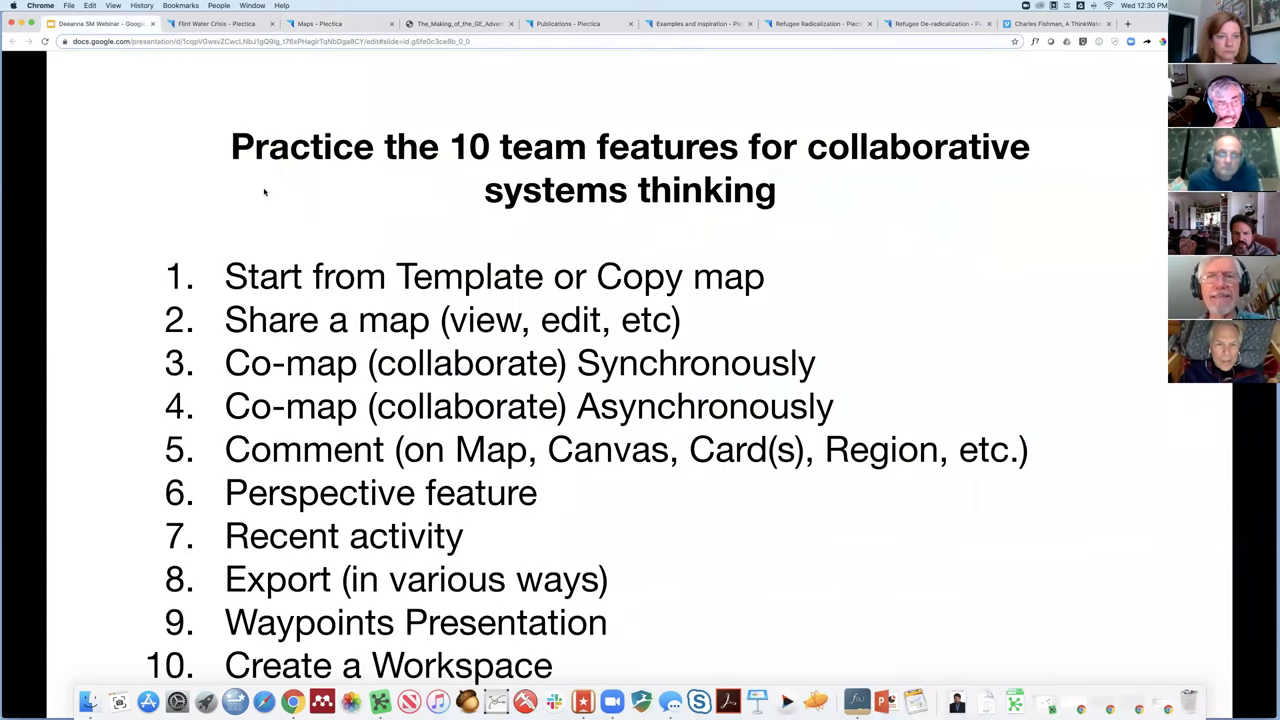
key(Right)
key(Right)
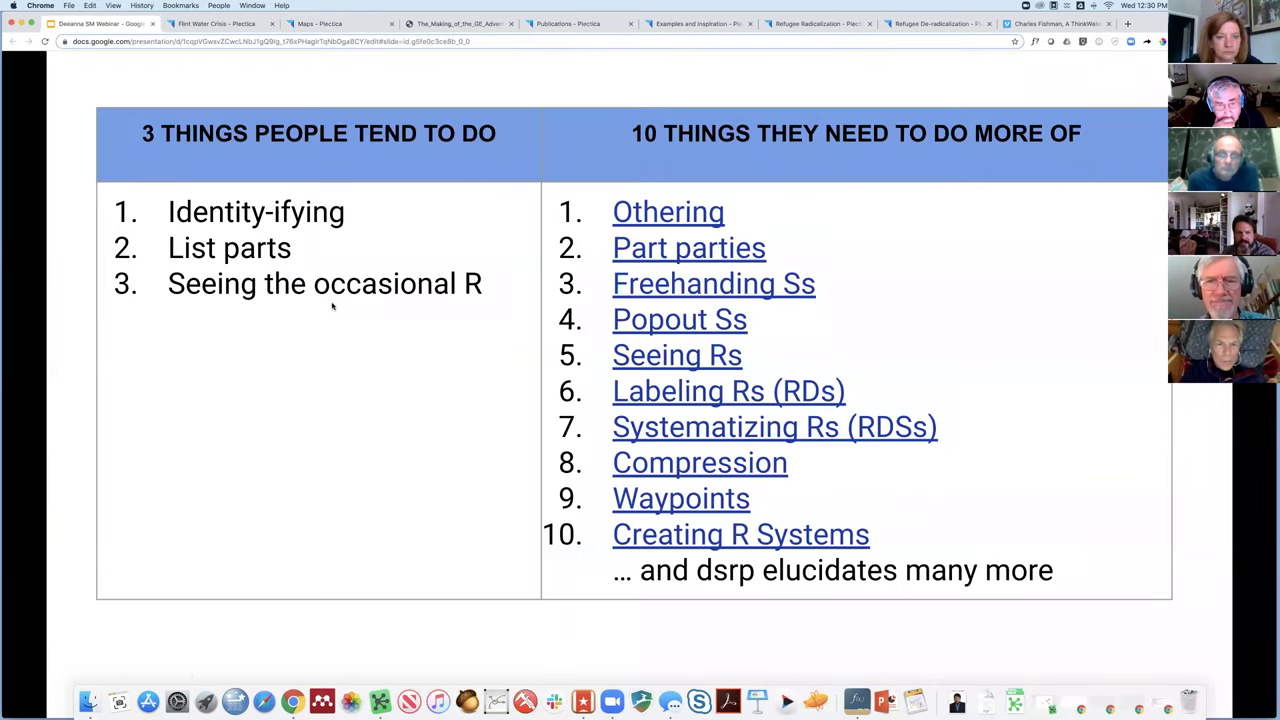
key(Right)
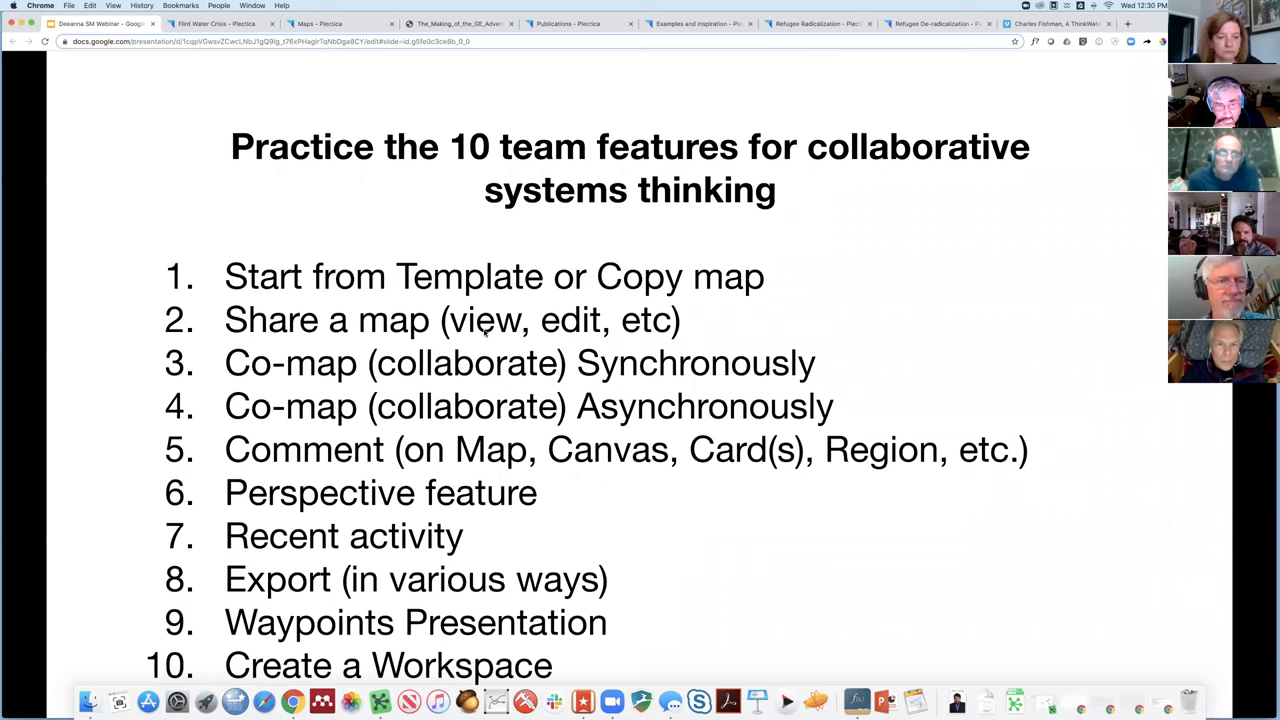
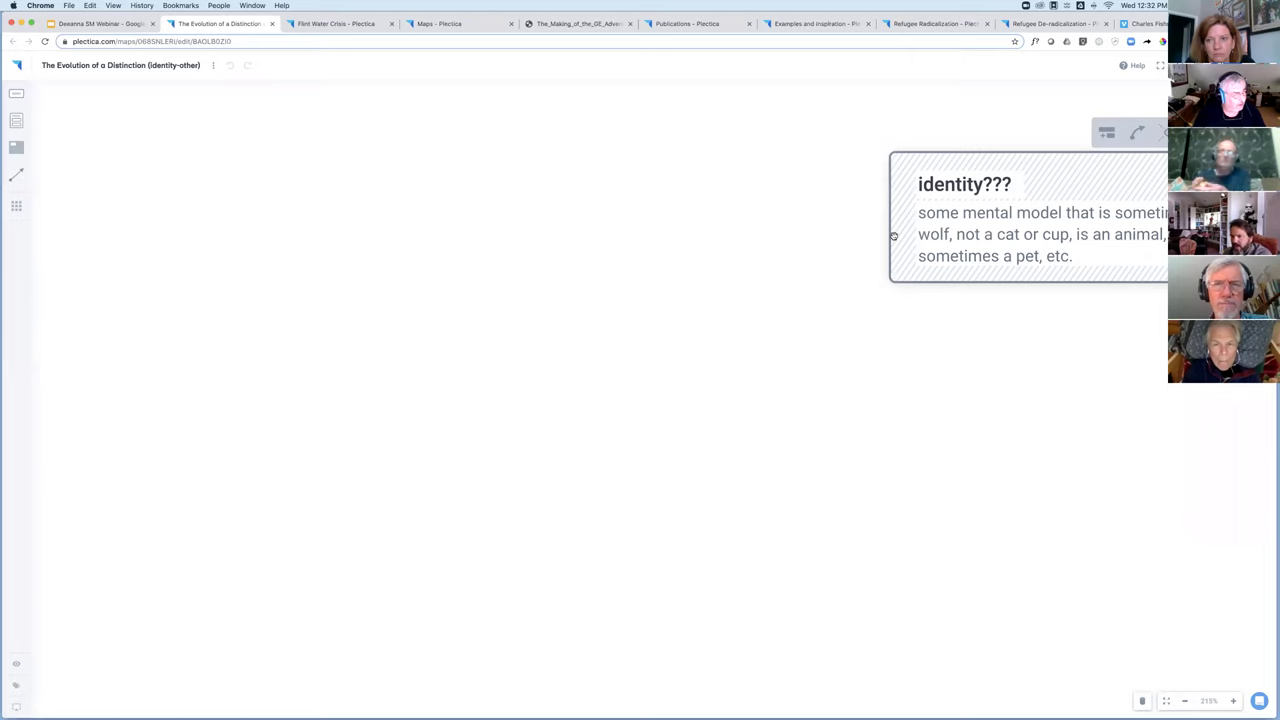
Examine the identity??? card, the plain Dog card and the Dog card with descriptive text in the Evolution of a Distinction map.
drag(1160, 363, 975, 378)
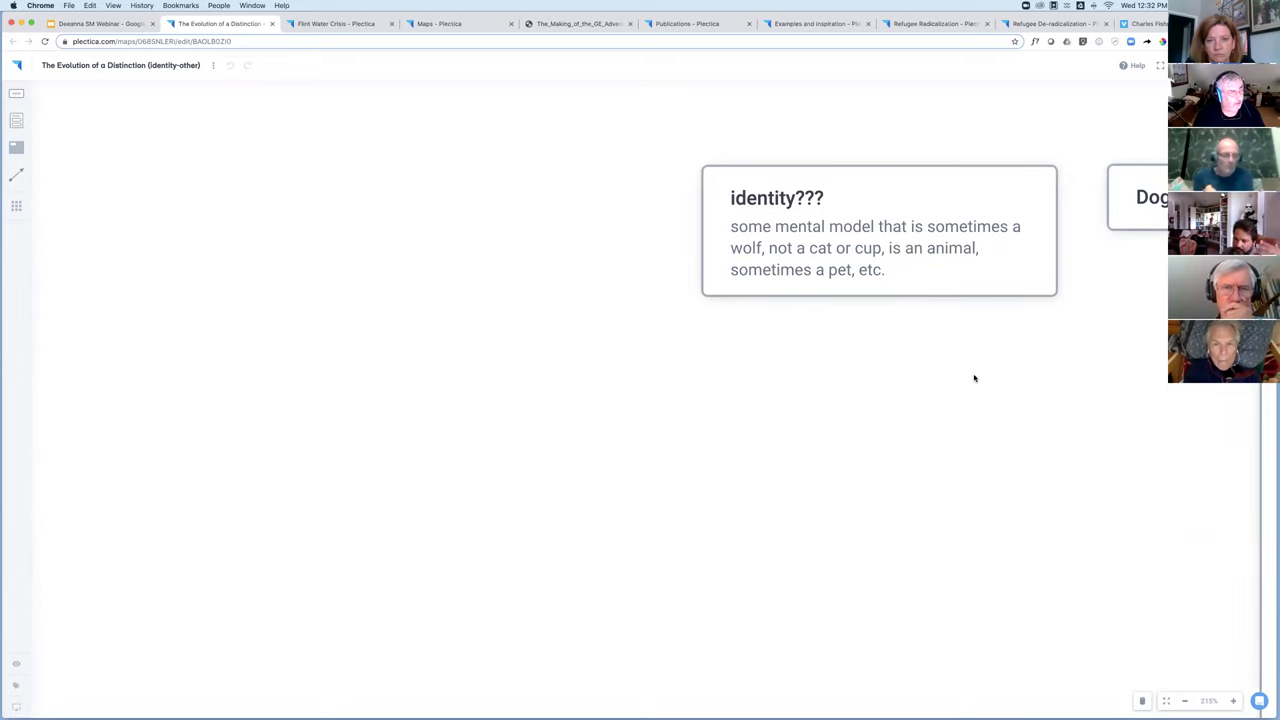
scroll(823, 391, right, 7)
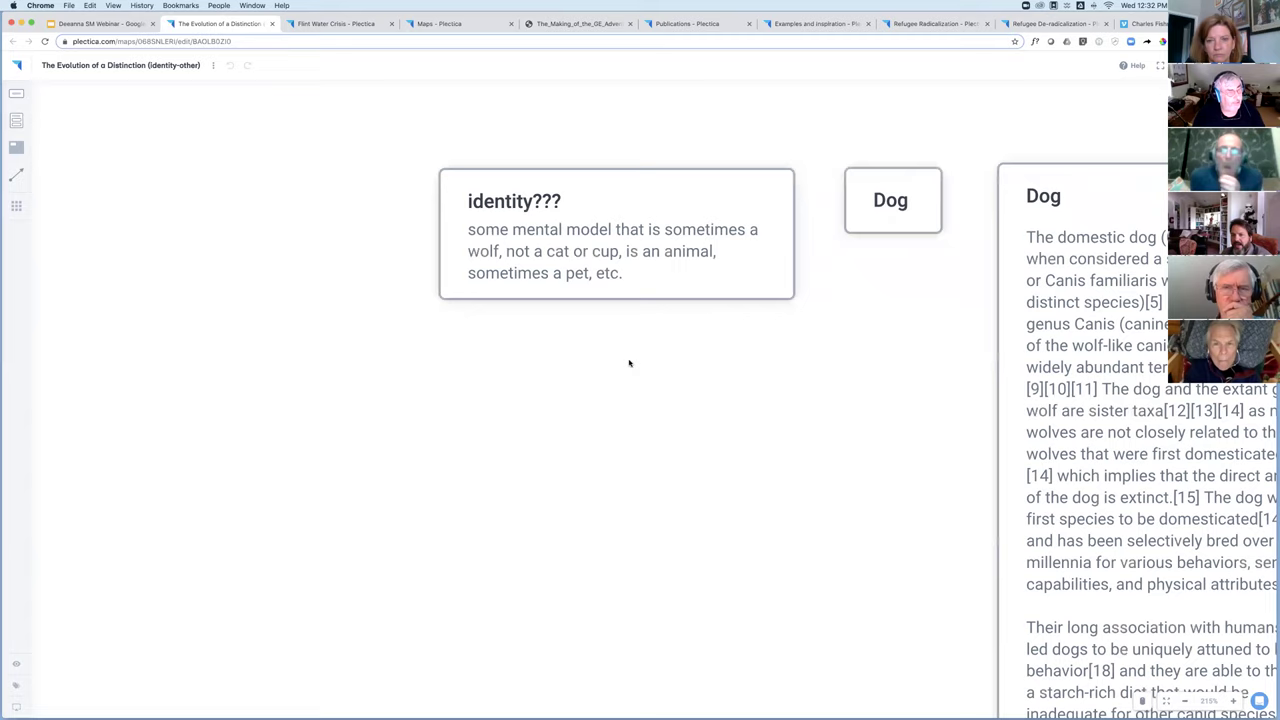
scroll(660, 349, right, 3)
scroll(843, 200, left, 4)
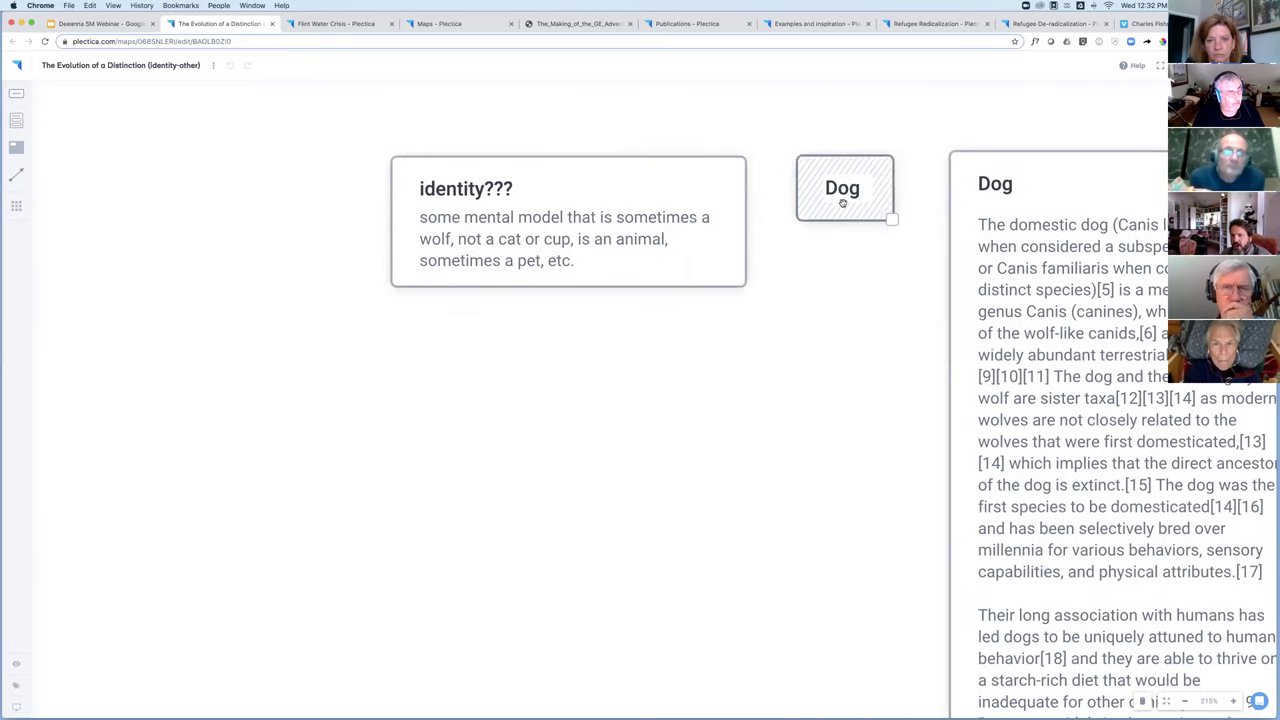
scroll(846, 254, right, 4)
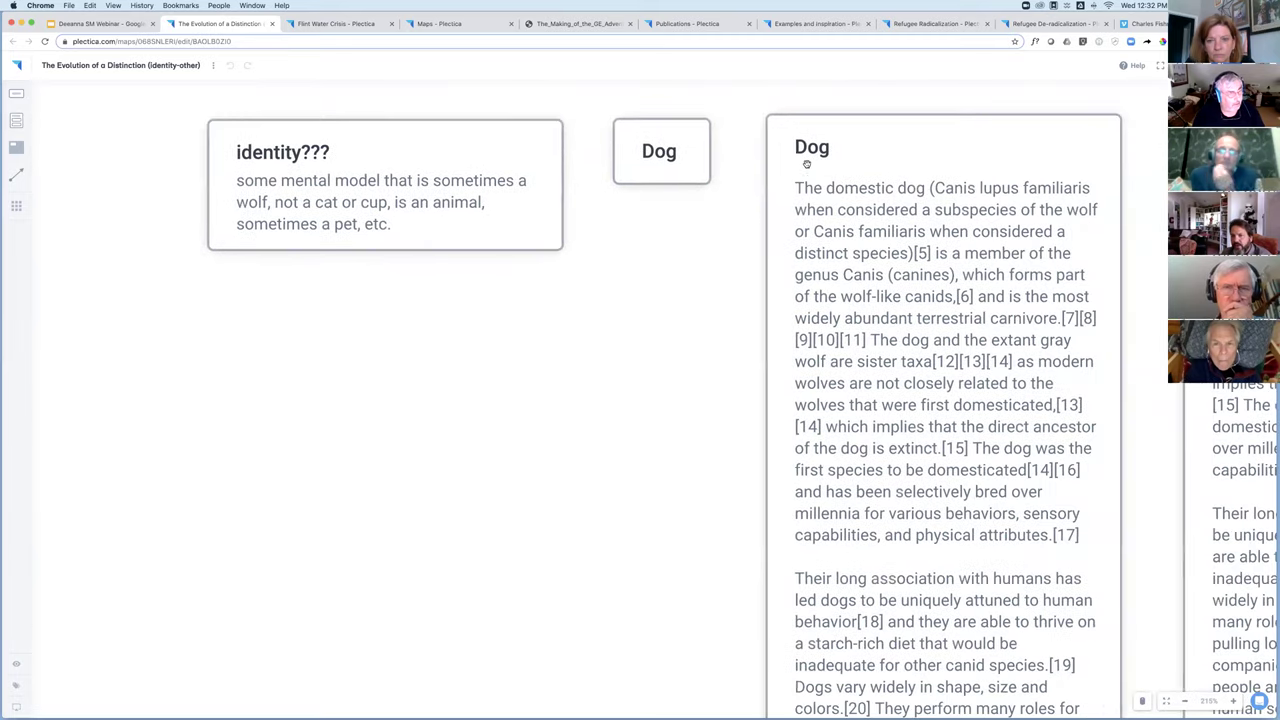
click(831, 151)
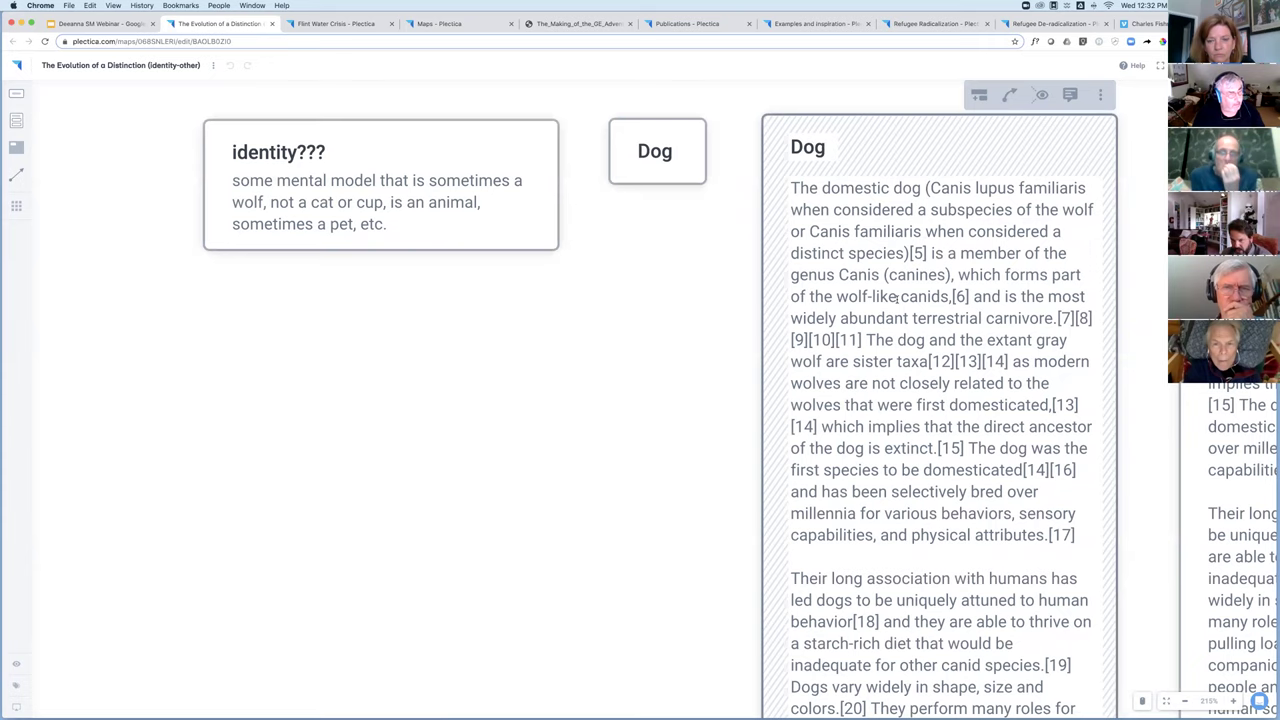
click(748, 494)
scroll(443, 443, right, 5)
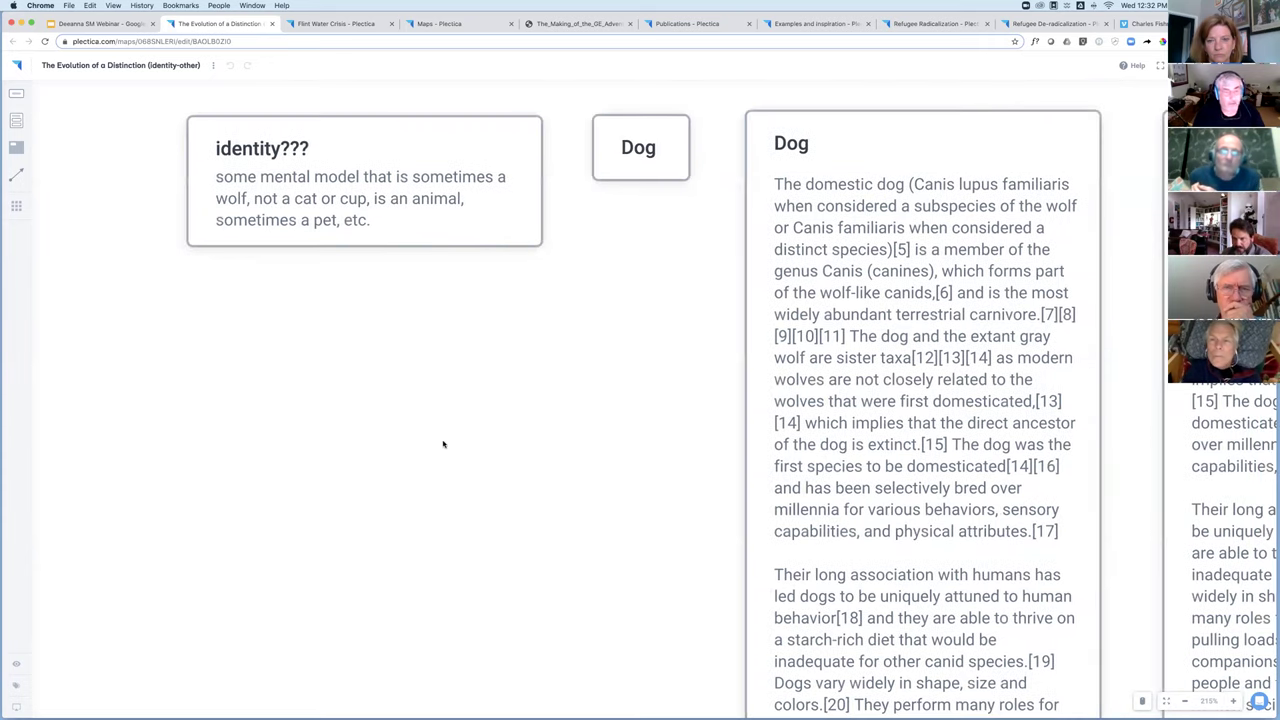
scroll(831, 440, right, 3)
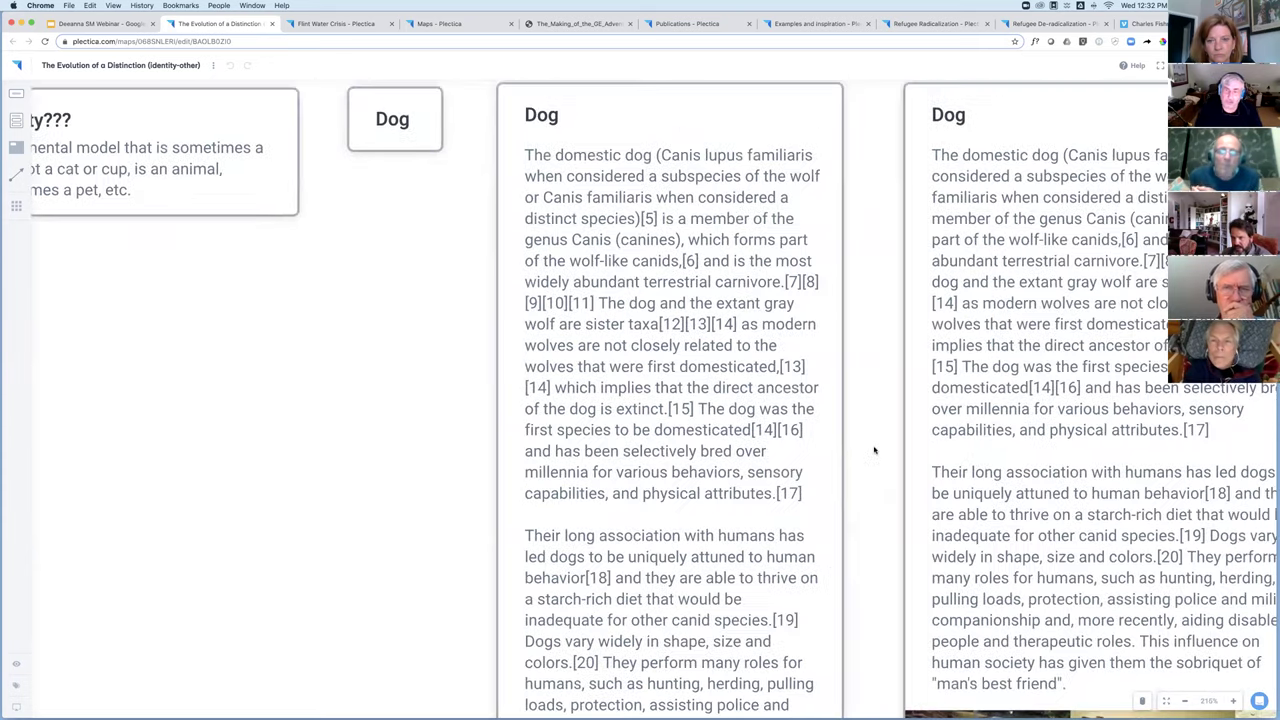
Compare the text-only Dog card with the Dog cards that add photos and is/not tags.
scroll(874, 449, down, 4)
scroll(702, 395, right, 5)
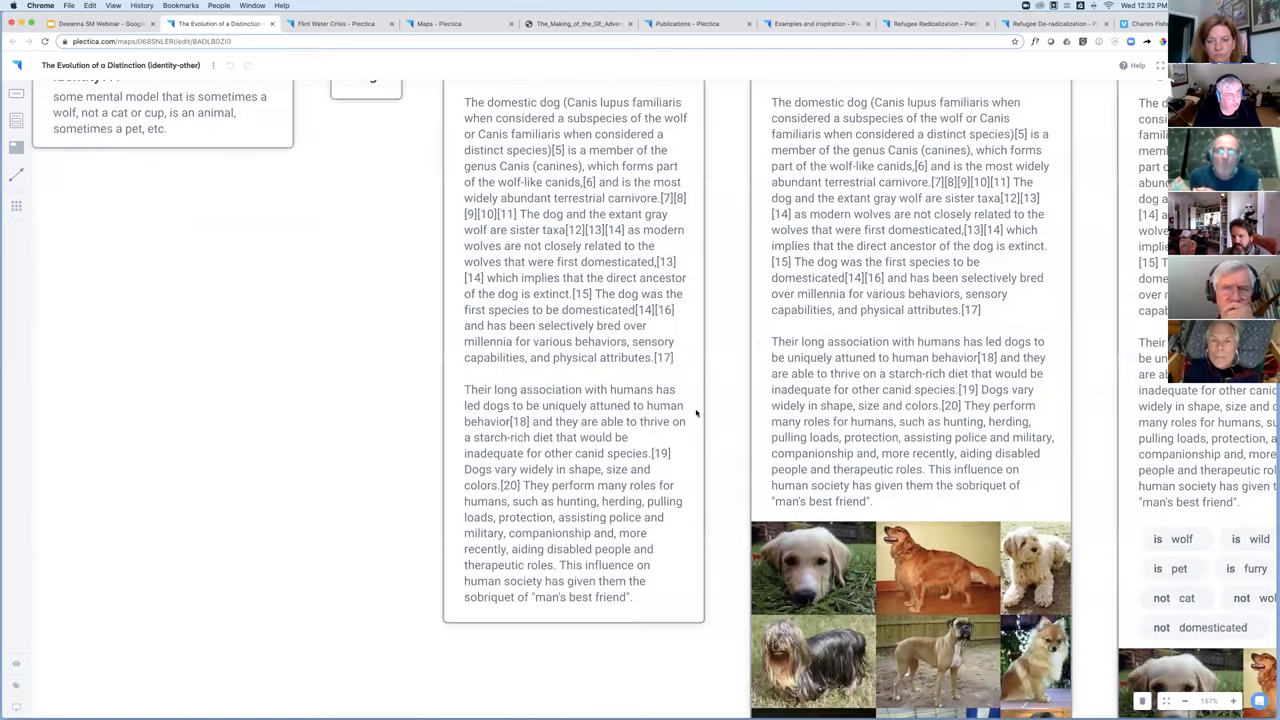
scroll(700, 430, down, 2)
scroll(703, 437, down, 3)
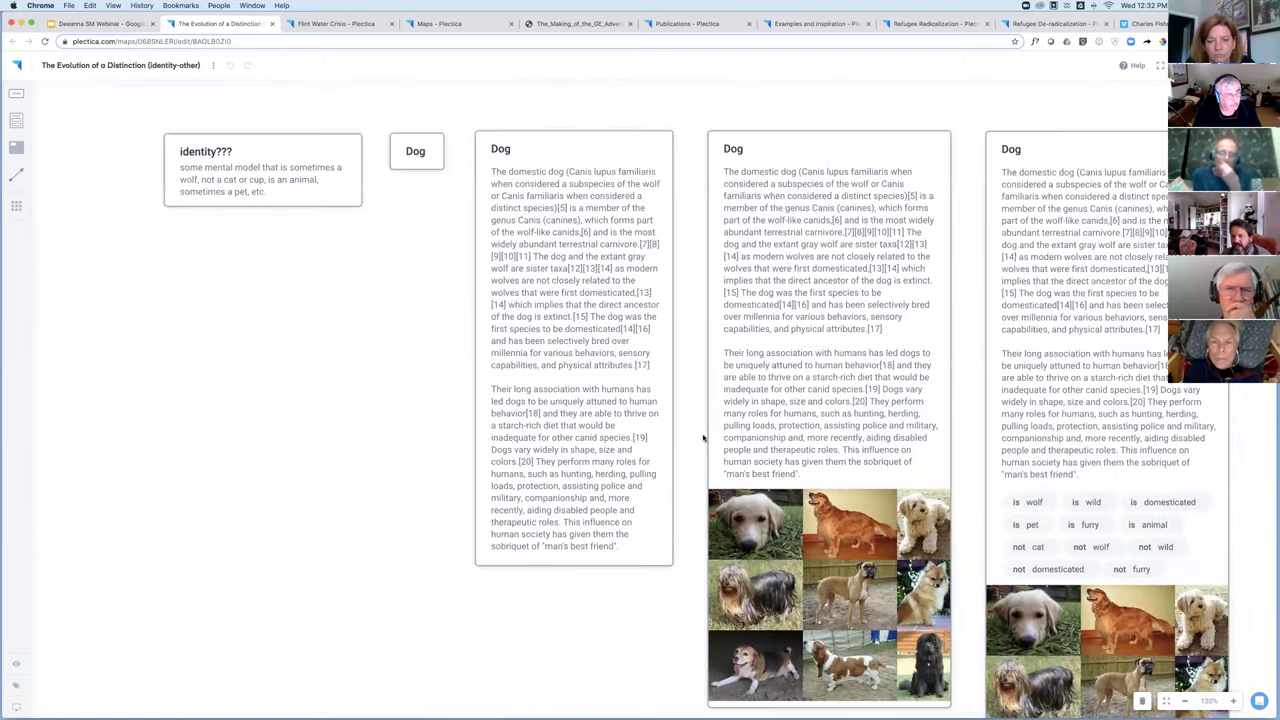
click(735, 476)
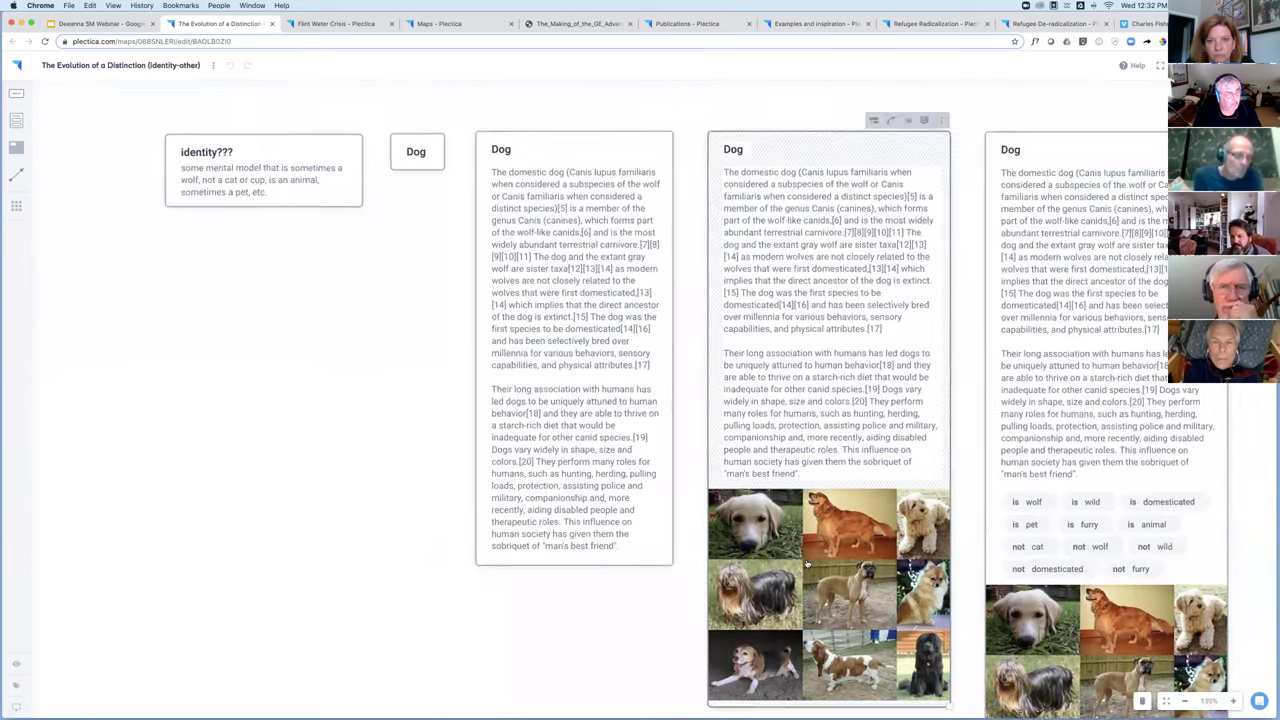
key(Escape)
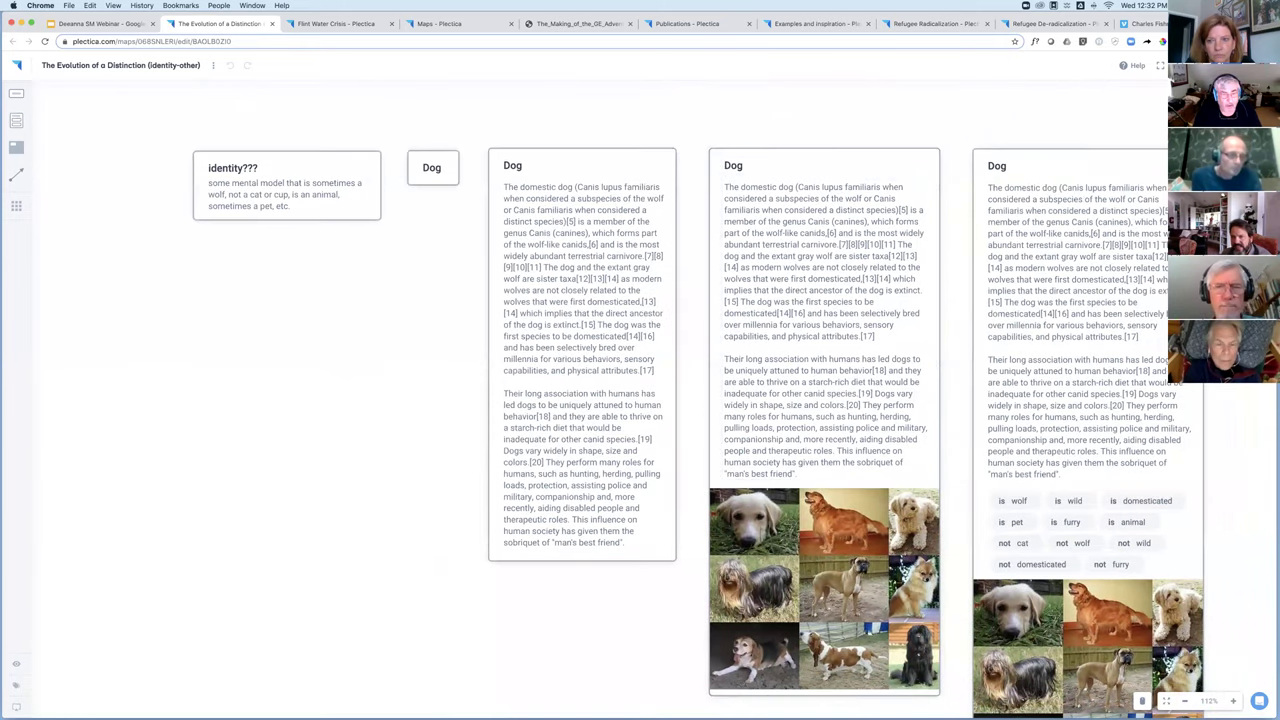
mouse_move(760, 350)
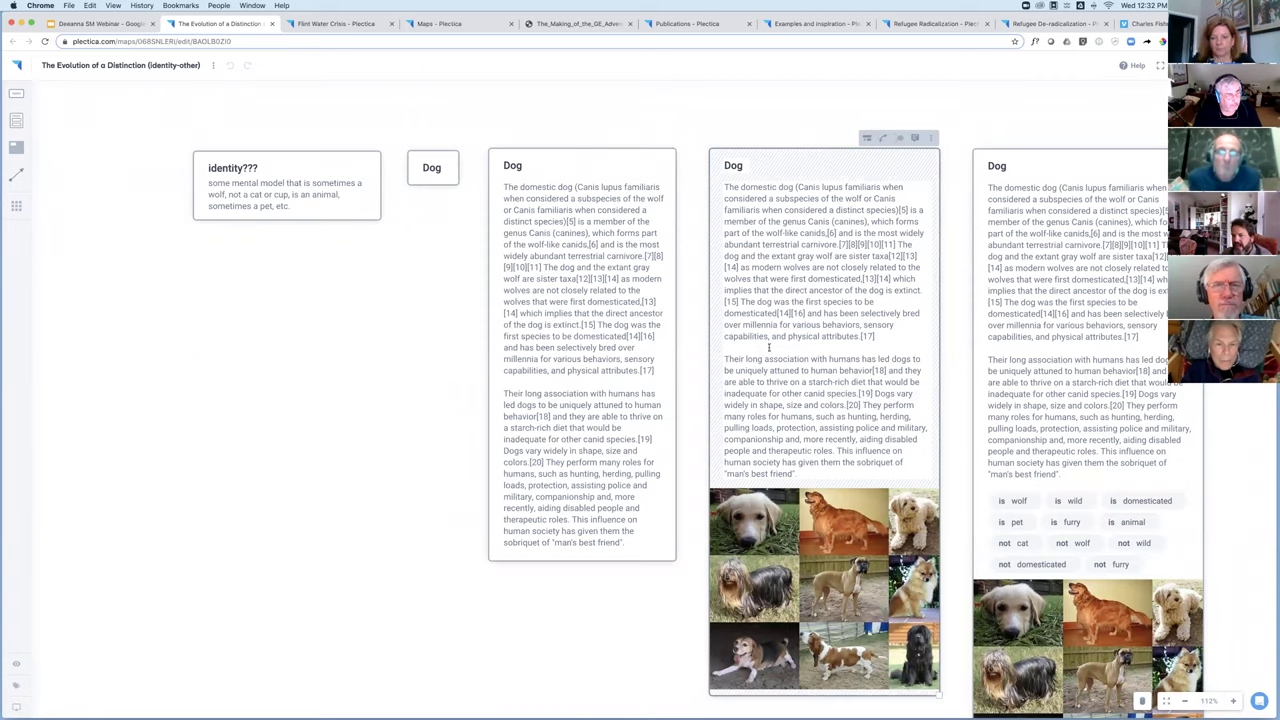
scroll(903, 472, right, 3)
scroll(903, 472, down, 1)
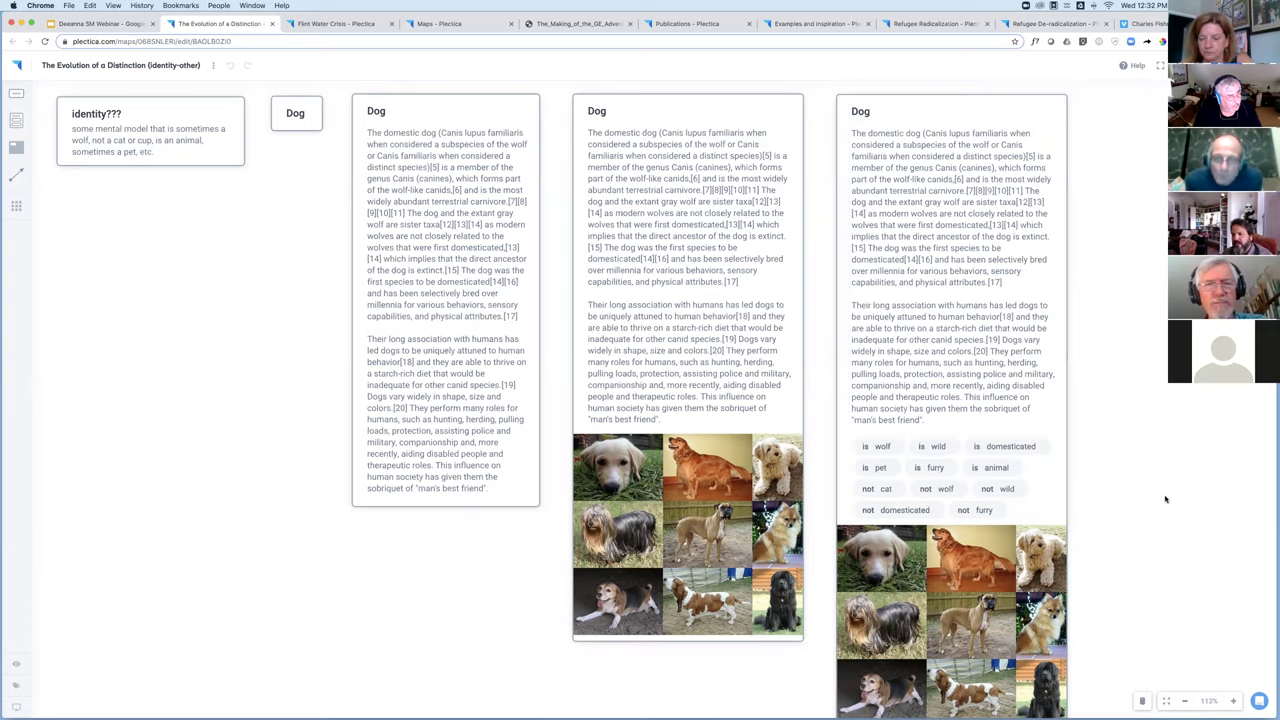
scroll(1160, 495, down, 3)
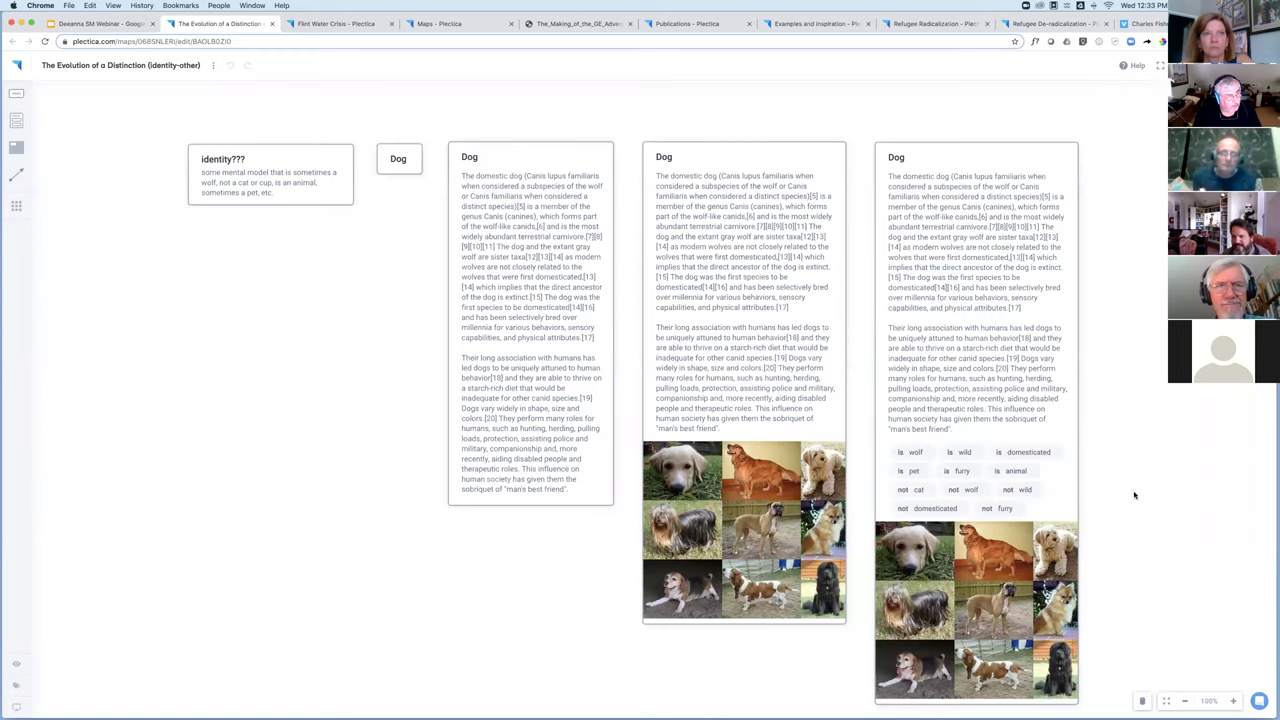
Examine the row of cards below the Dog cards that runs from identity??? through Human Resources to Talent Engagement.
scroll(1120, 420, down, 3)
scroll(1117, 445, down, 3)
scroll(900, 380, down, 2)
scroll(673, 318, down, 5)
scroll(673, 318, down, 2)
scroll(660, 454, up, 5)
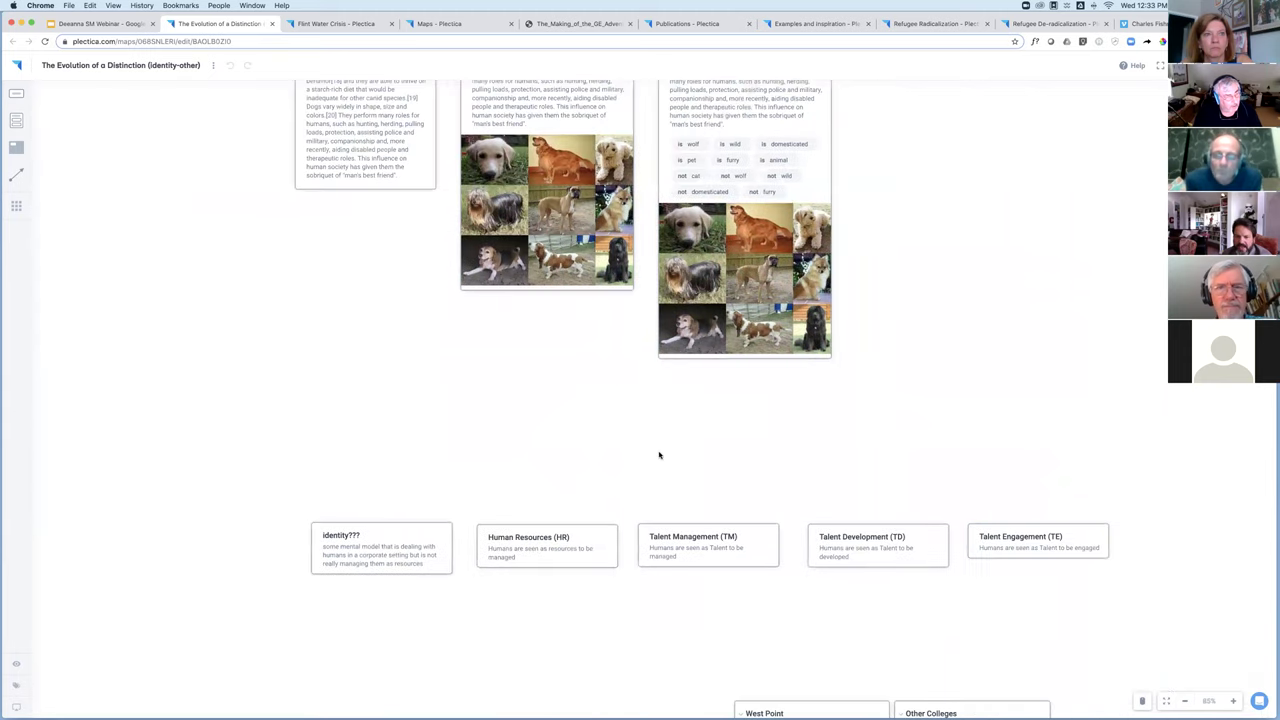
Examine the descriptions on the identity??? and Human Resources (HR) cards in the lower row of the map.
scroll(660, 454, down, 2)
scroll(720, 463, right, 3)
scroll(534, 340, down, 2)
scroll(657, 414, up, 2)
scroll(655, 412, left, 2)
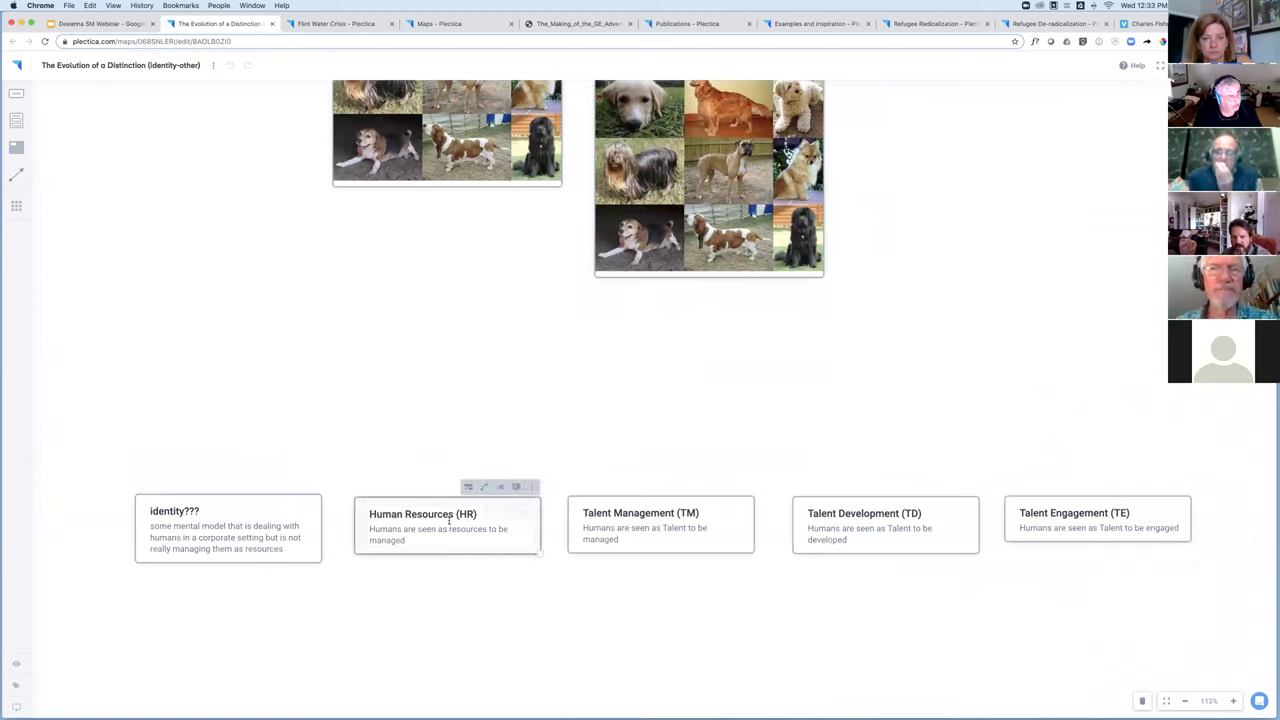
mouse_move(425, 539)
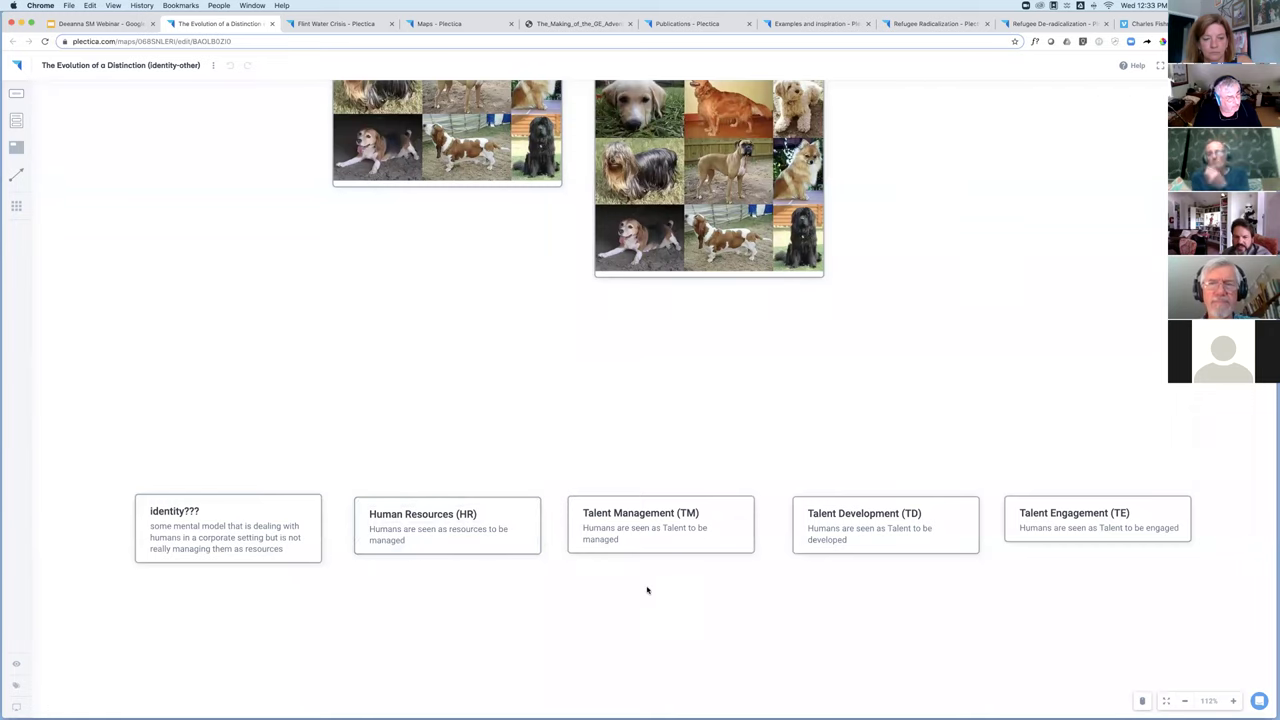
Examine the descriptions on the Talent Management, Talent Development and Talent Engagement cards.
scroll(647, 589, up, 3)
scroll(647, 589, up, 1)
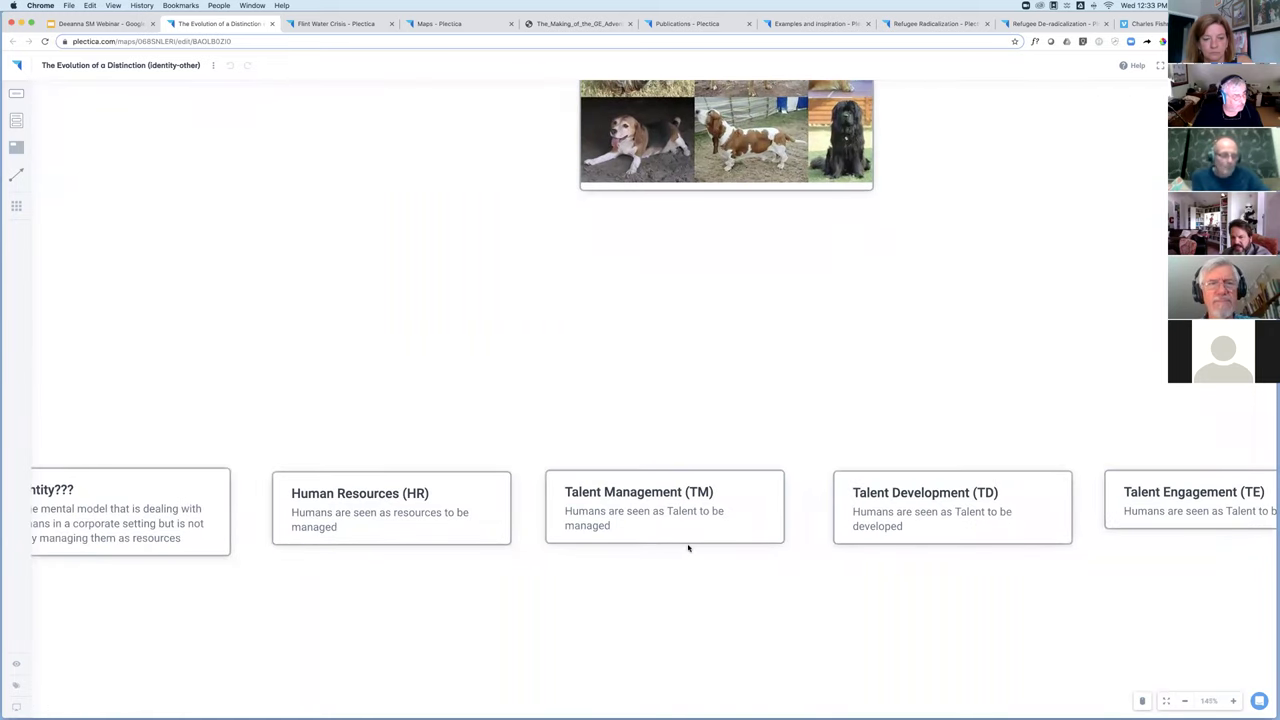
scroll(689, 546, right, 3)
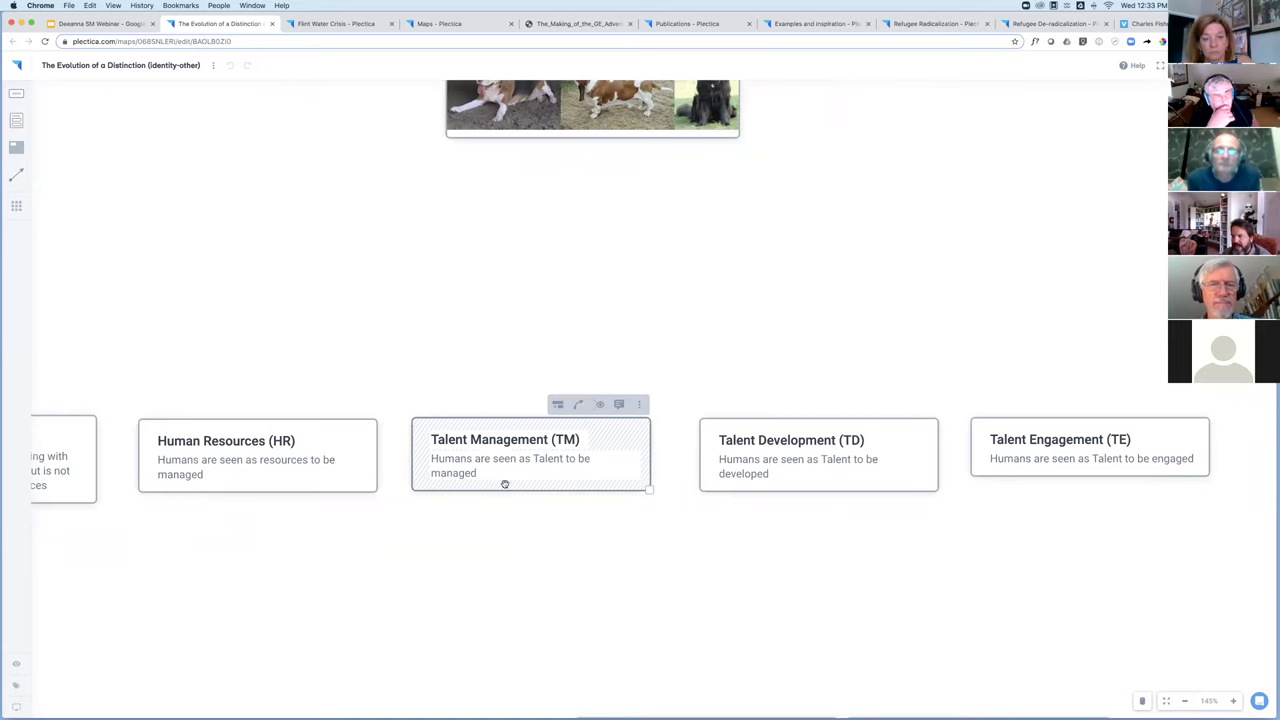
scroll(912, 547, up, 1)
scroll(916, 540, right, 3)
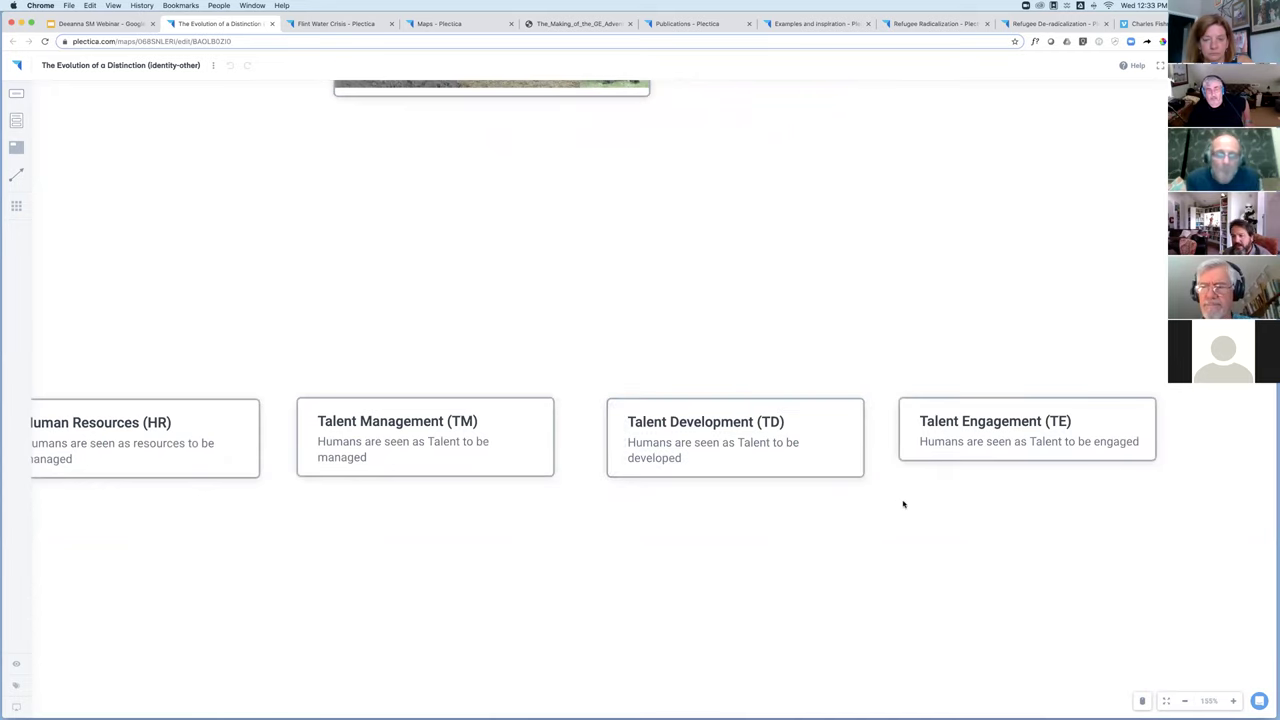
scroll(858, 506, right, 1)
scroll(834, 500, right, 1)
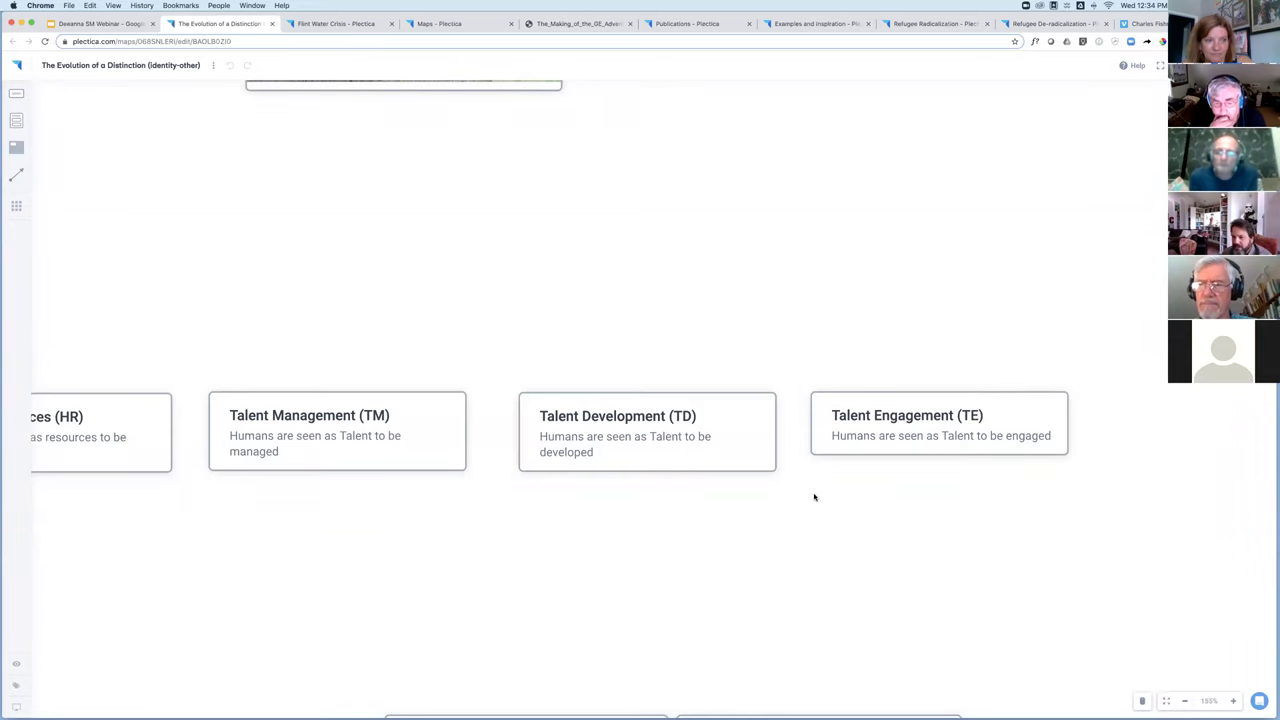
Compare the nested parts of the West Point and Other Colleges cards, down to Cadets and Students.
scroll(720, 526, down, 3)
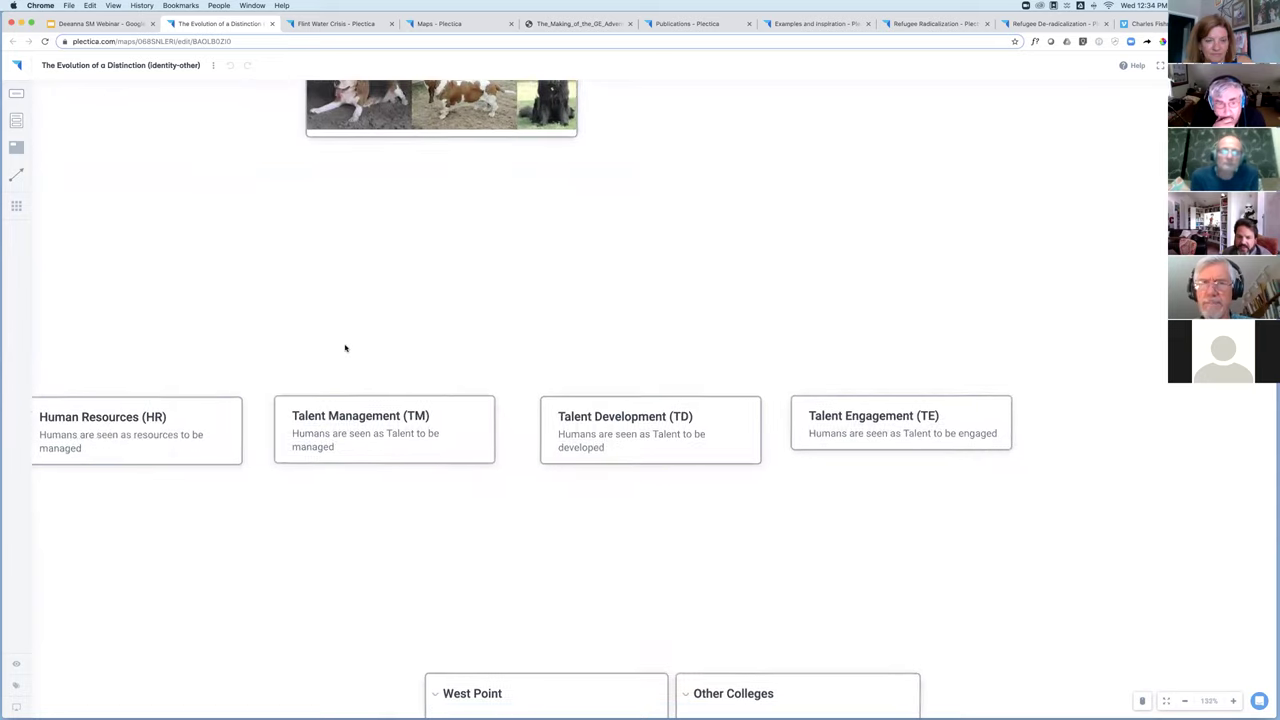
scroll(345, 348, down, 5)
scroll(965, 205, up, 5)
scroll(931, 408, up, 1)
scroll(1120, 380, left, 4)
scroll(1118, 382, up, 1)
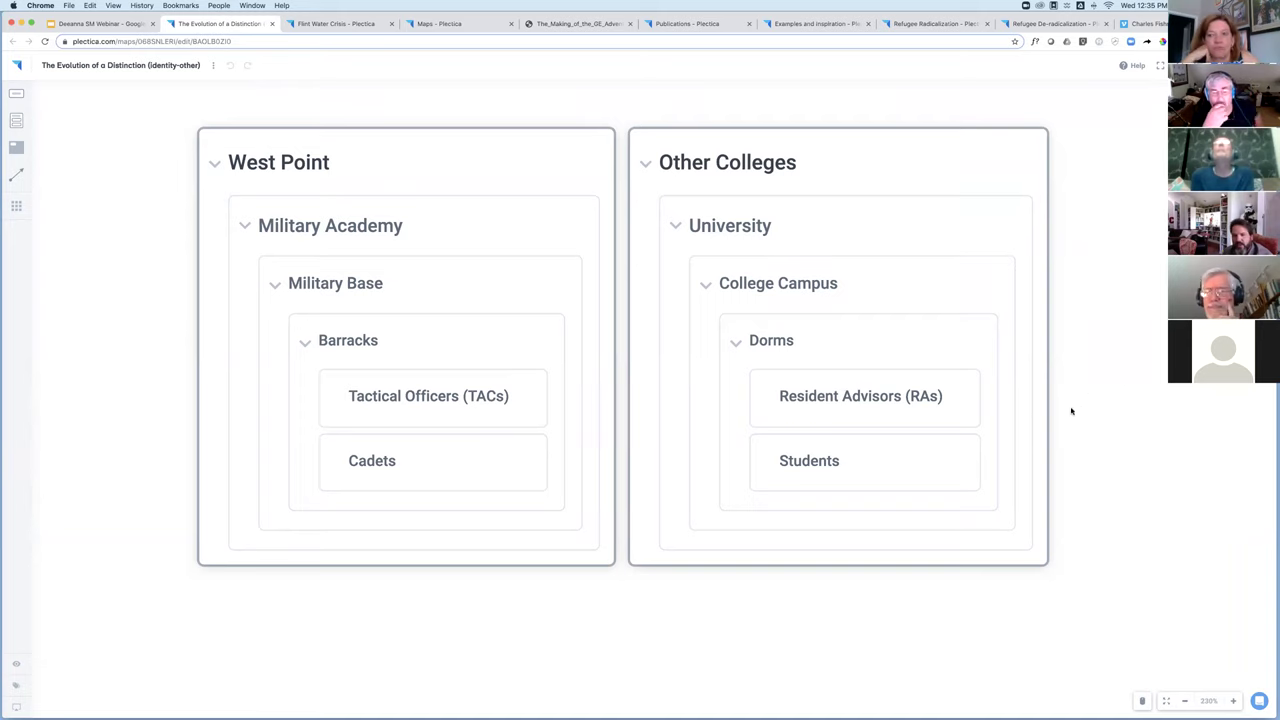
Return to the Google Slides list of 10 things to do more of and open the linked Compressibility, Waypoints, Freehand Example Map.
scroll(1070, 414, down, 3)
scroll(1070, 414, down, 3)
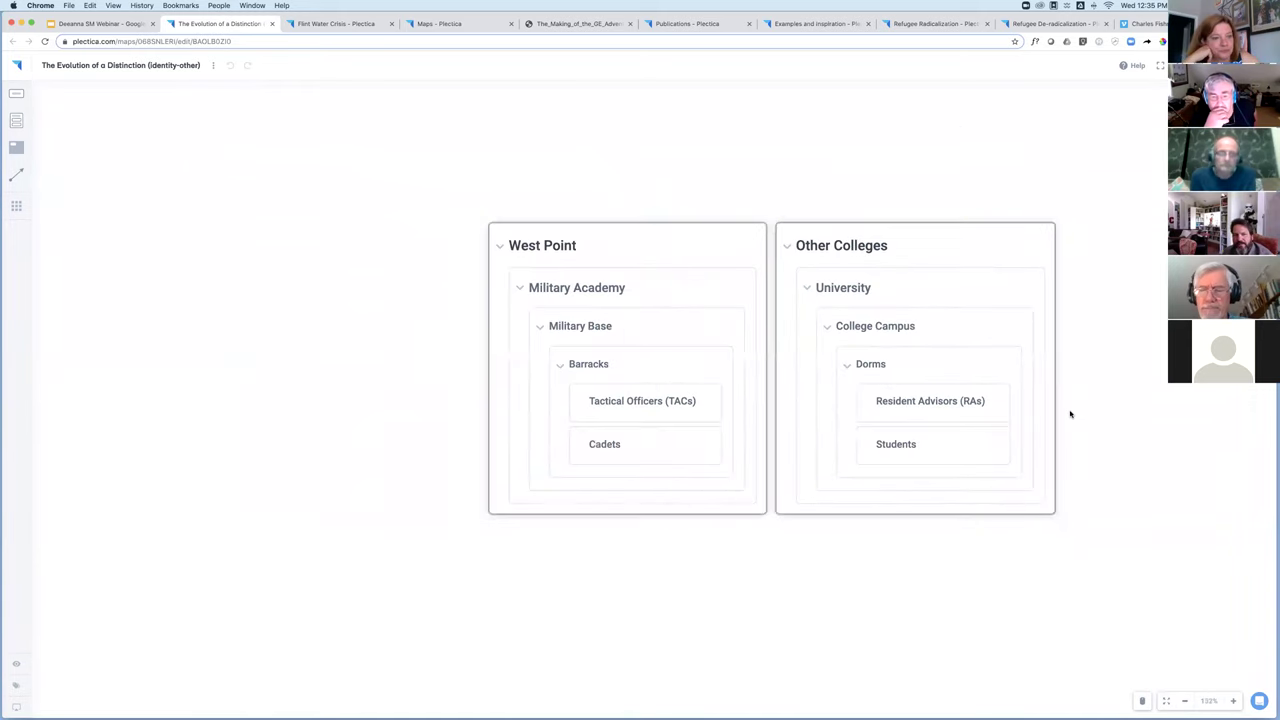
click(94, 24)
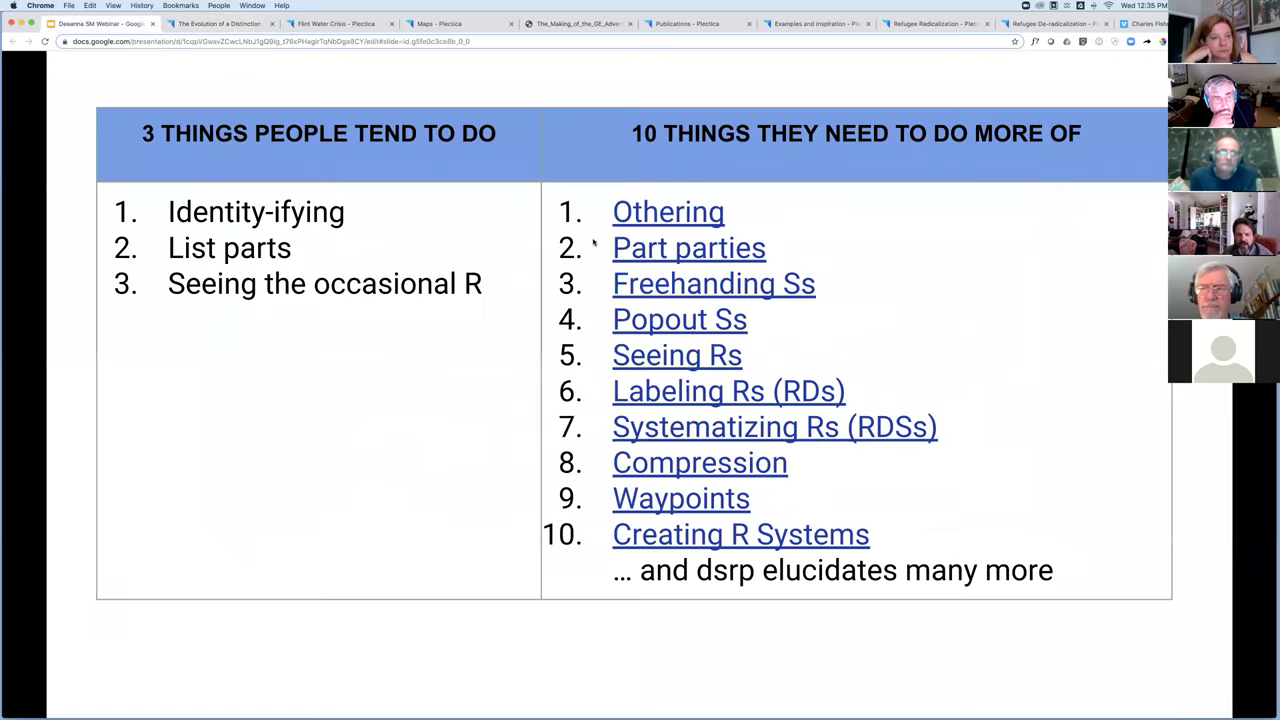
click(682, 255)
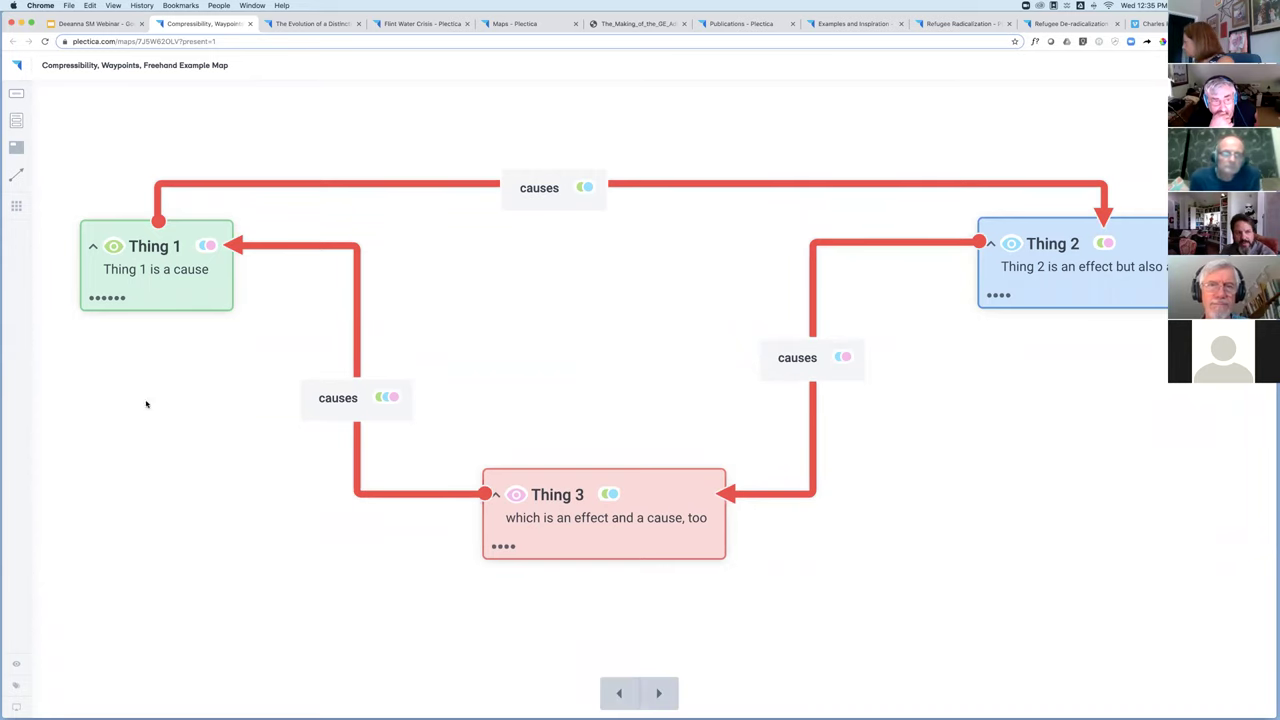
Advance the map's walk-through from the compressed system through the Thing 1, Thing 1-2 and Thing 2 waypoints.
click(660, 696)
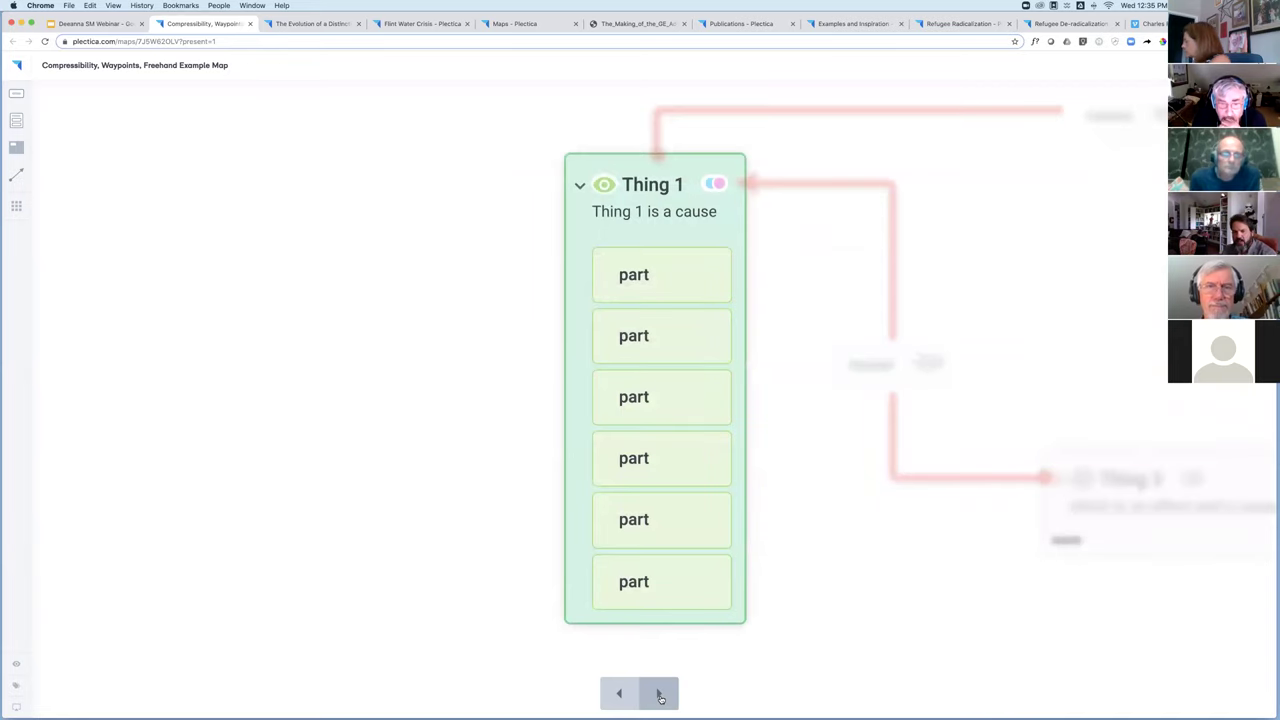
click(660, 696)
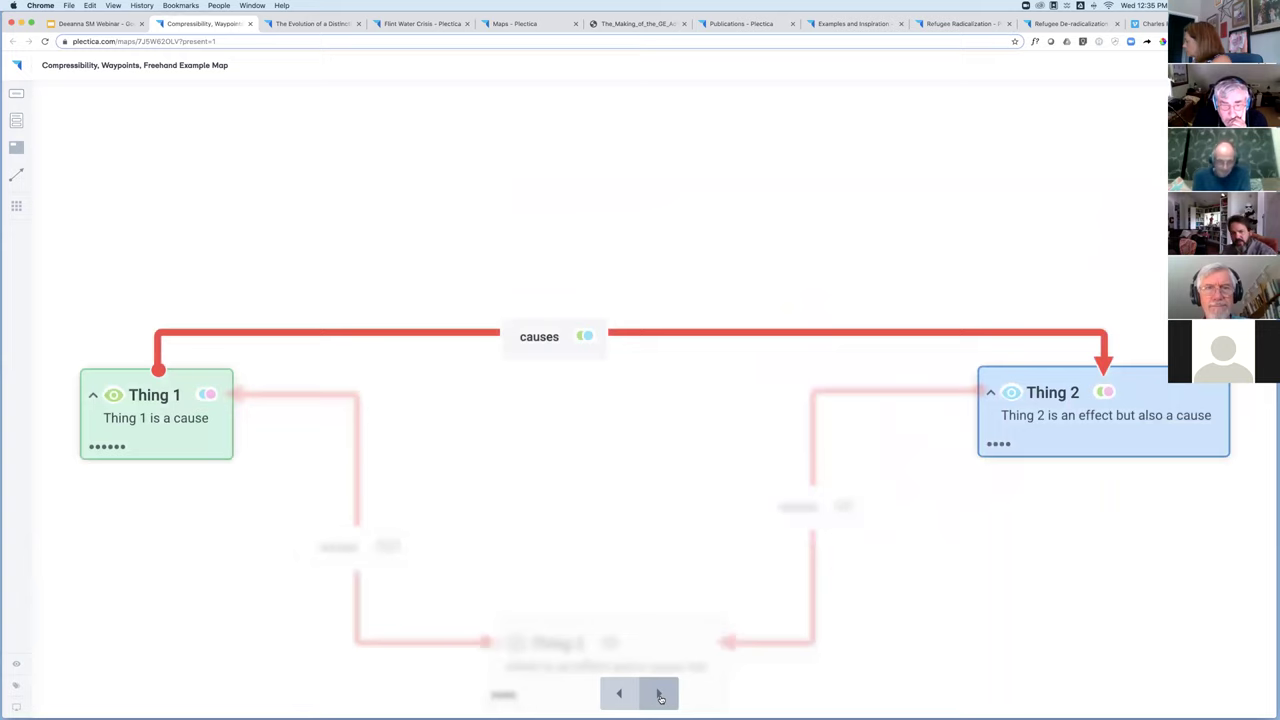
click(660, 696)
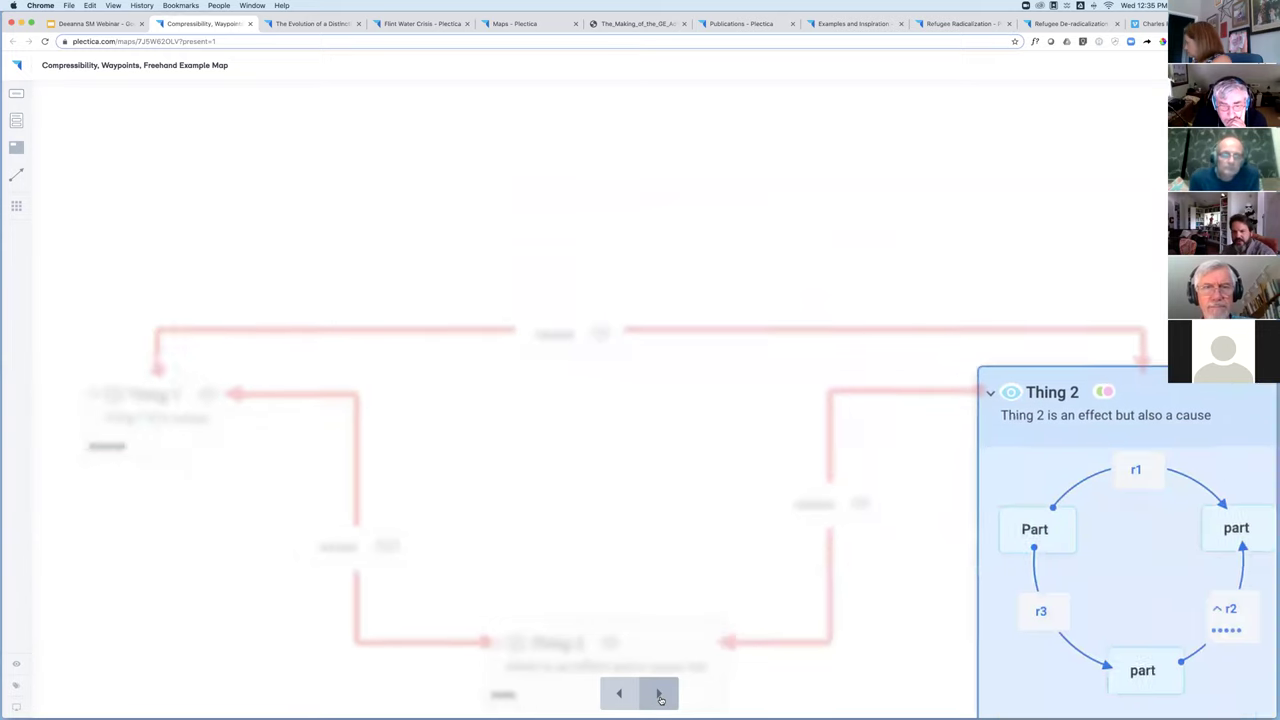
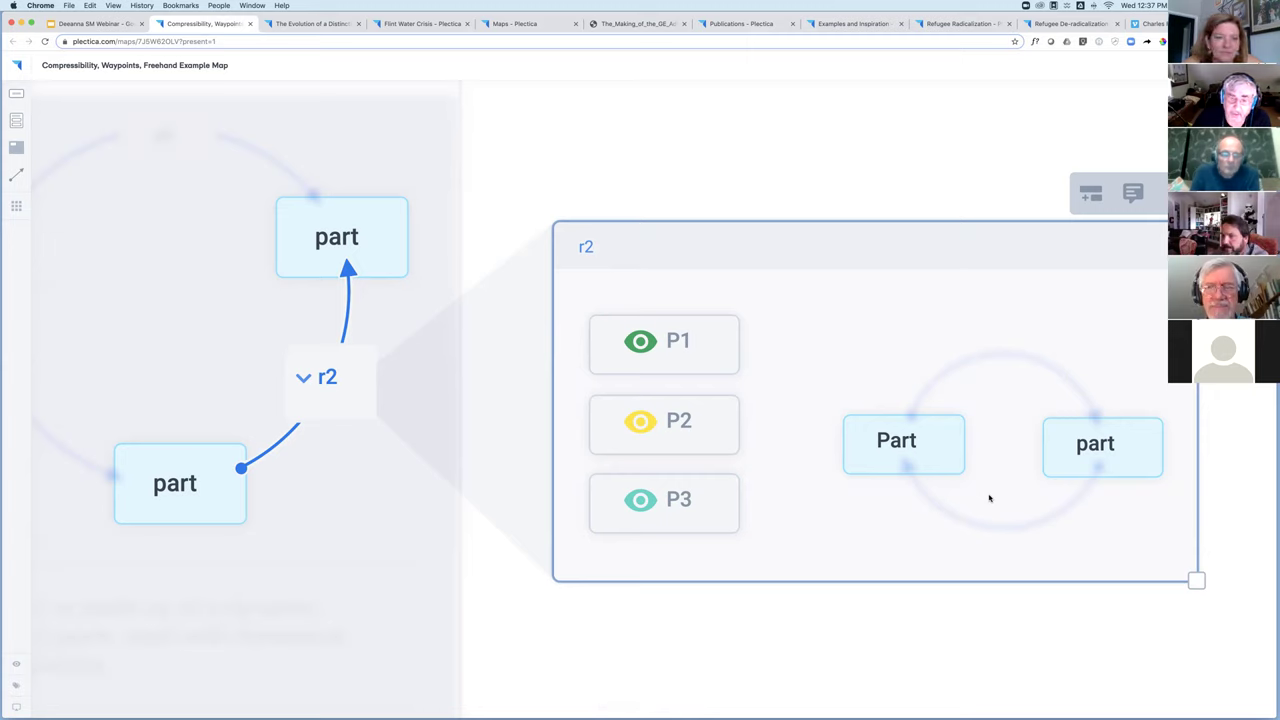
Inspect the part cards around the r2 relationship and its pop-out, and exit the waypoint presentation.
click(946, 434)
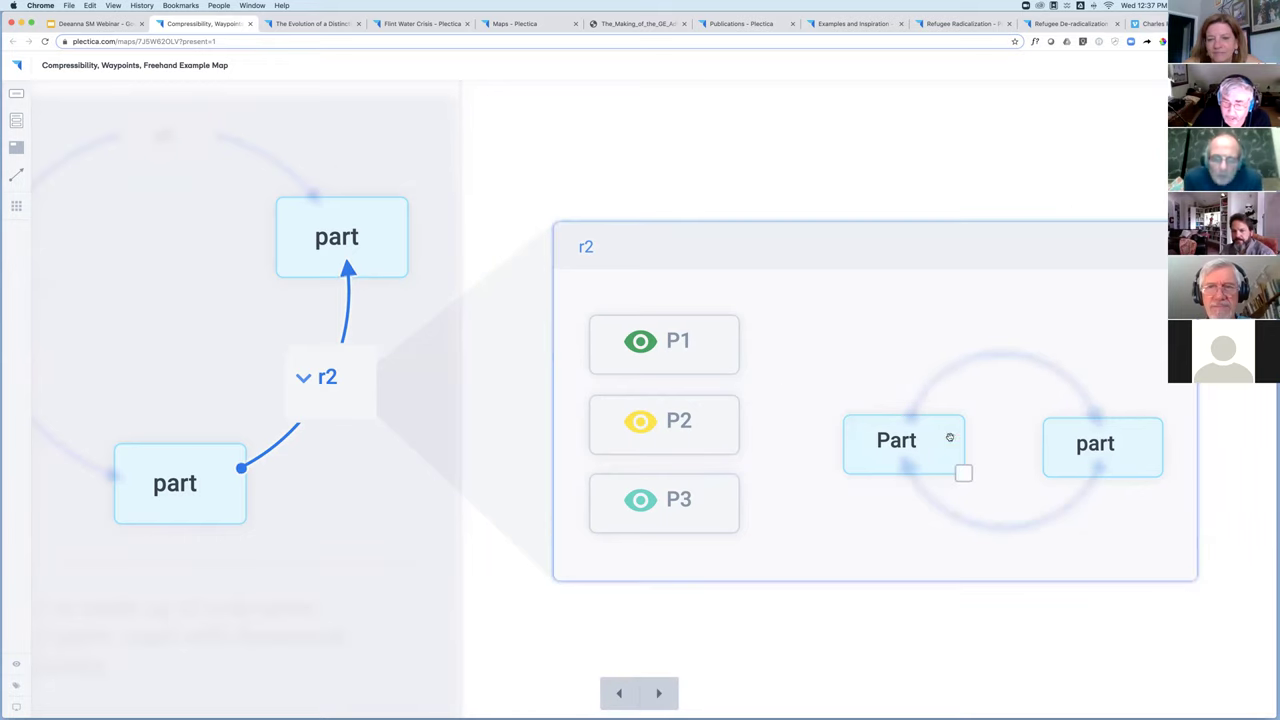
click(972, 645)
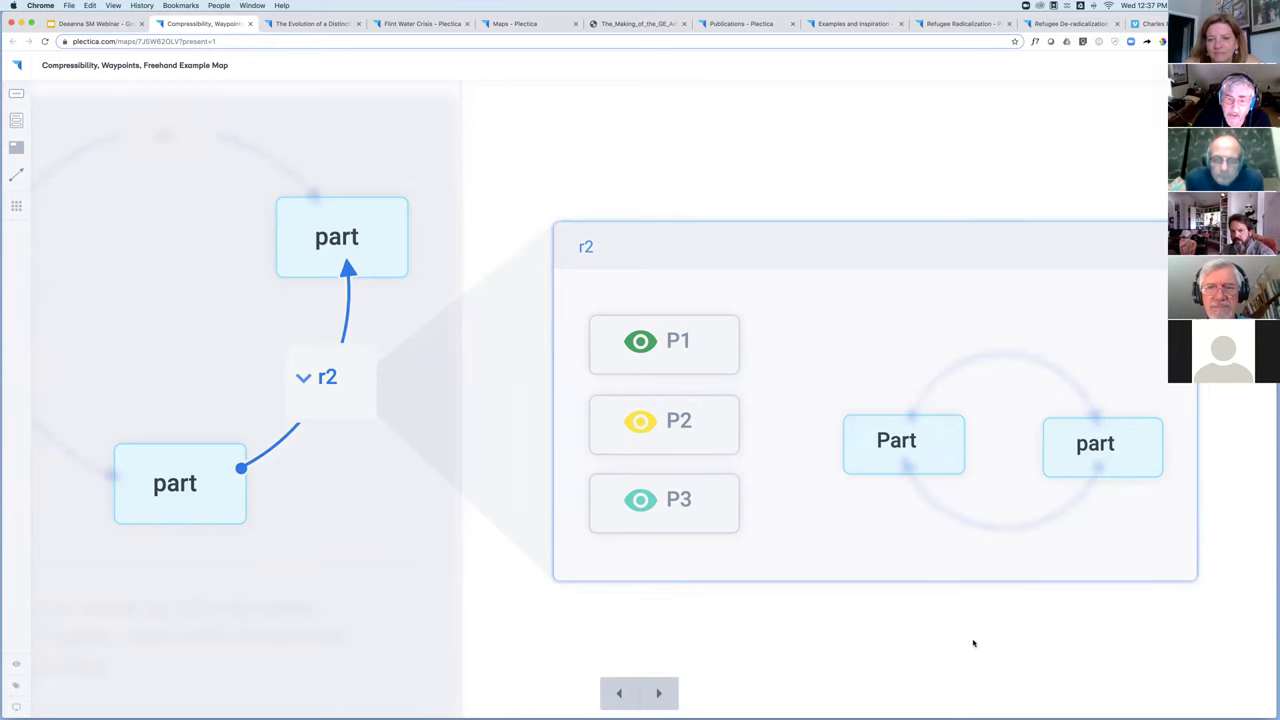
click(194, 481)
click(1140, 625)
key(Escape)
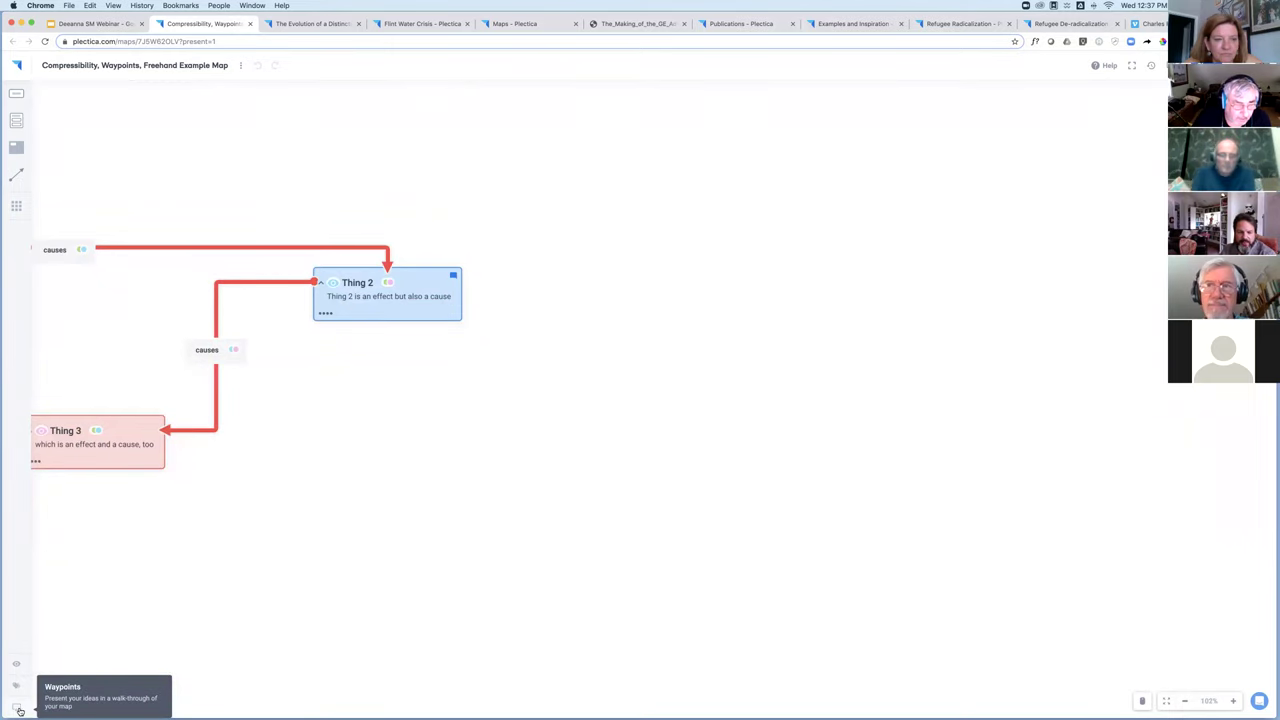
Show the map's waypoint list and step through the Thing 2, r2 and popout waypoints.
click(19, 710)
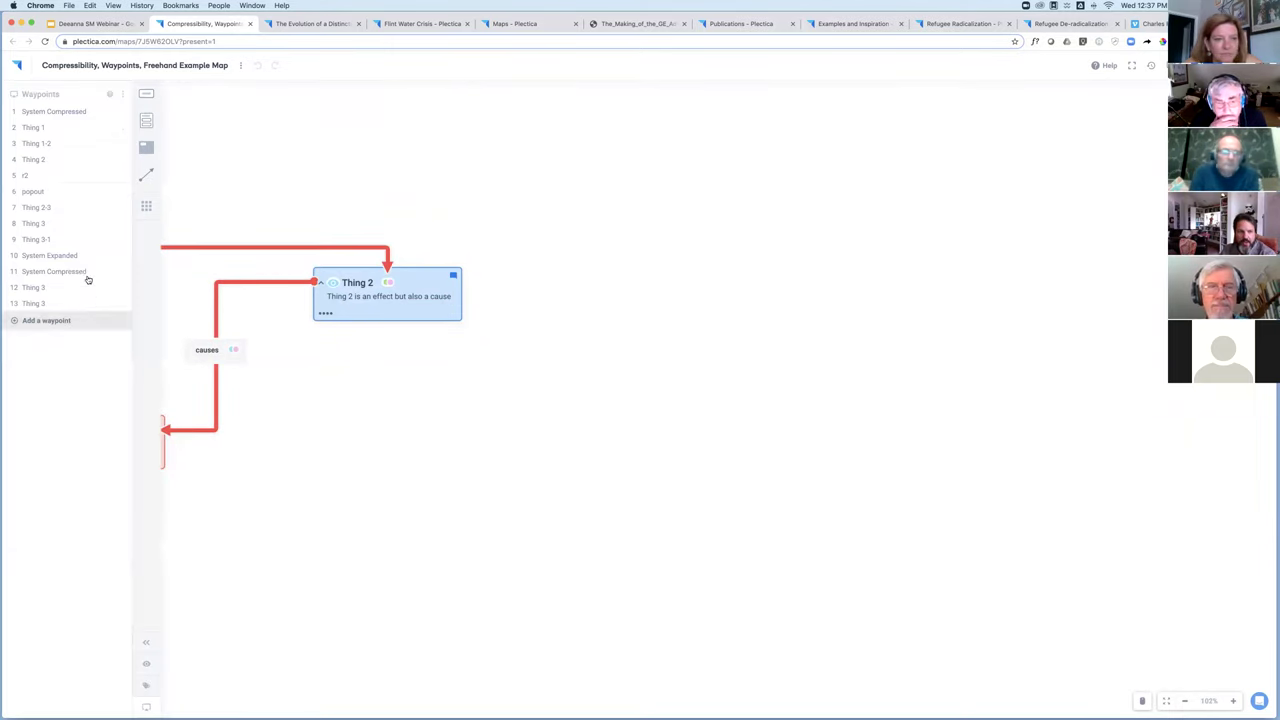
click(45, 159)
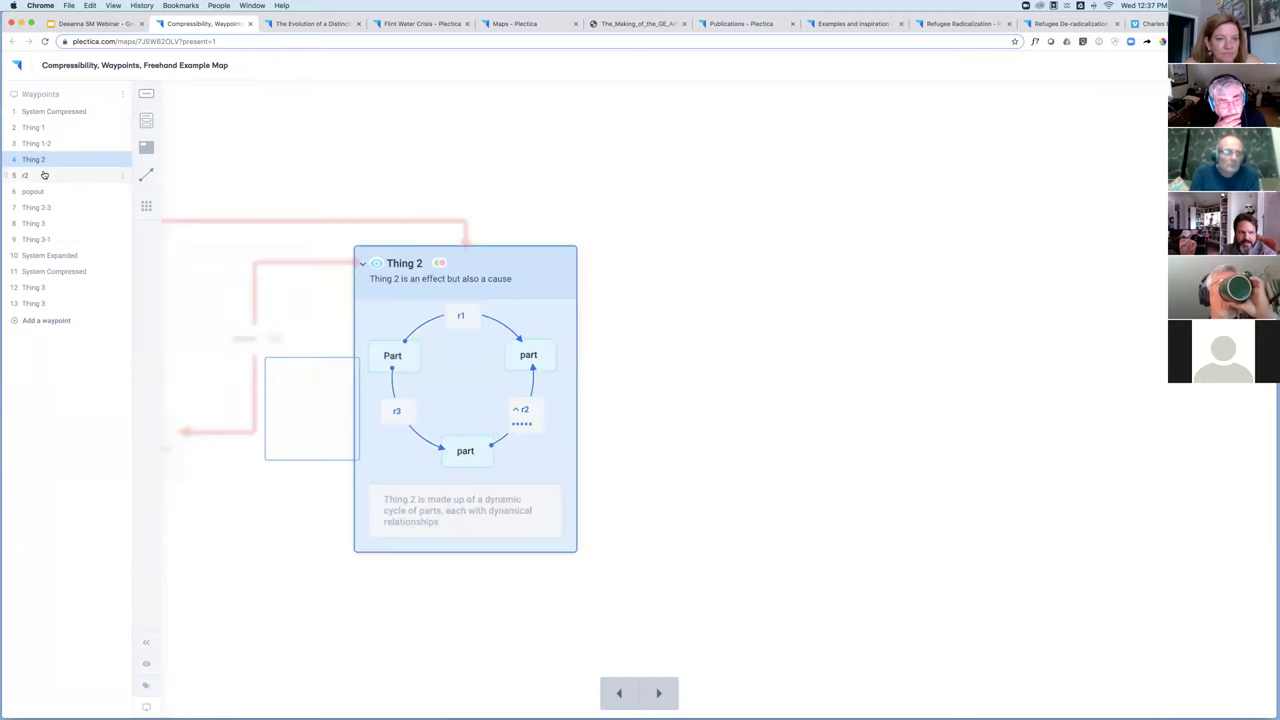
click(44, 175)
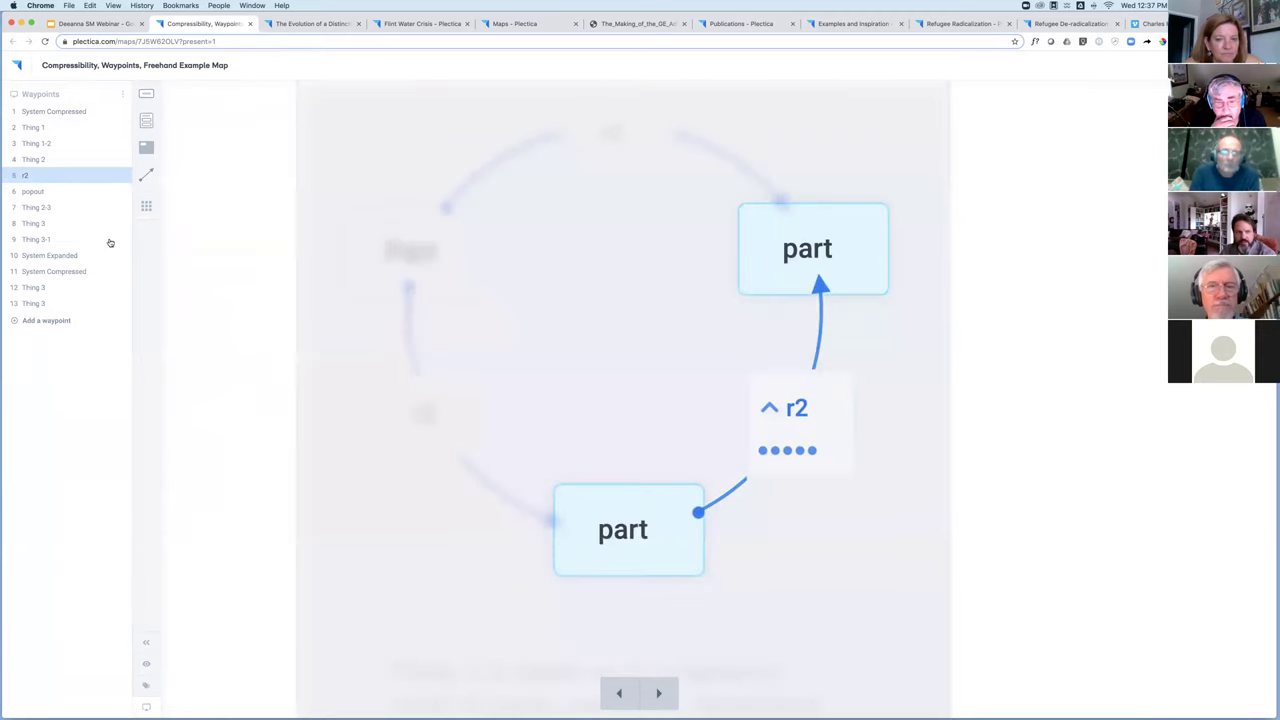
click(63, 192)
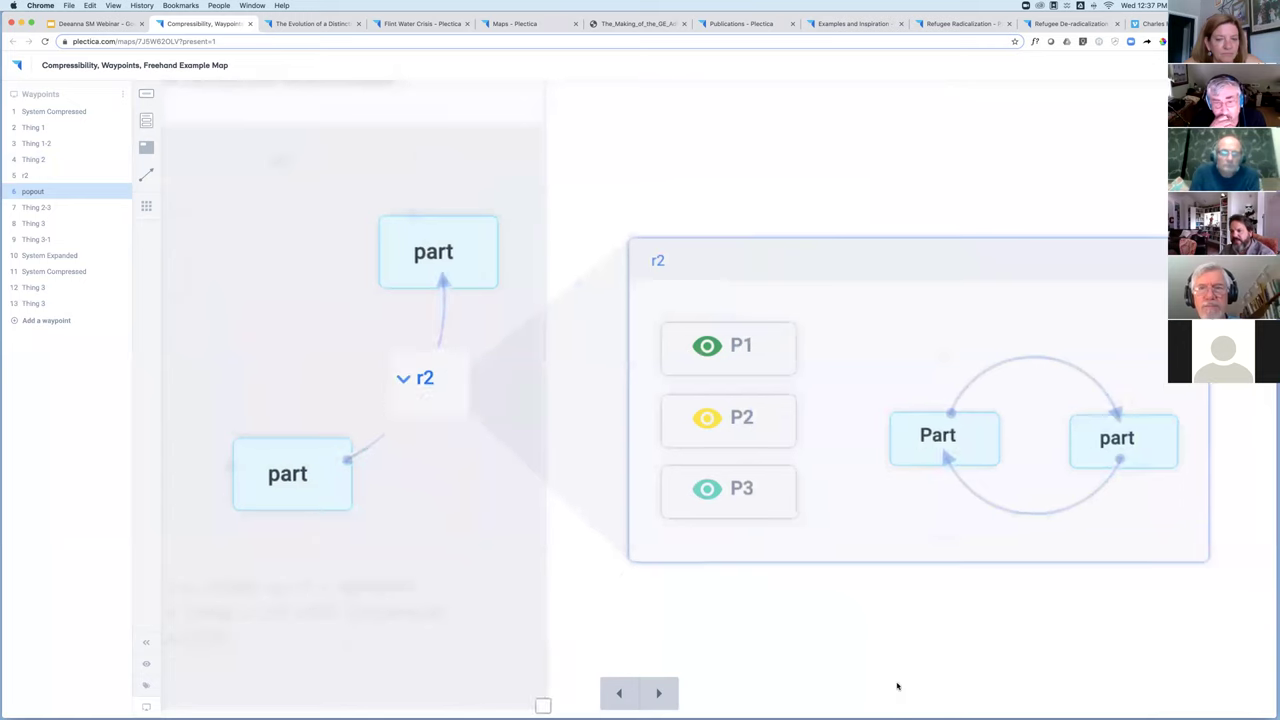
Try to add a part to the Part card in the r2 pop-out during the walk-through, and leave the presentation.
click(898, 434)
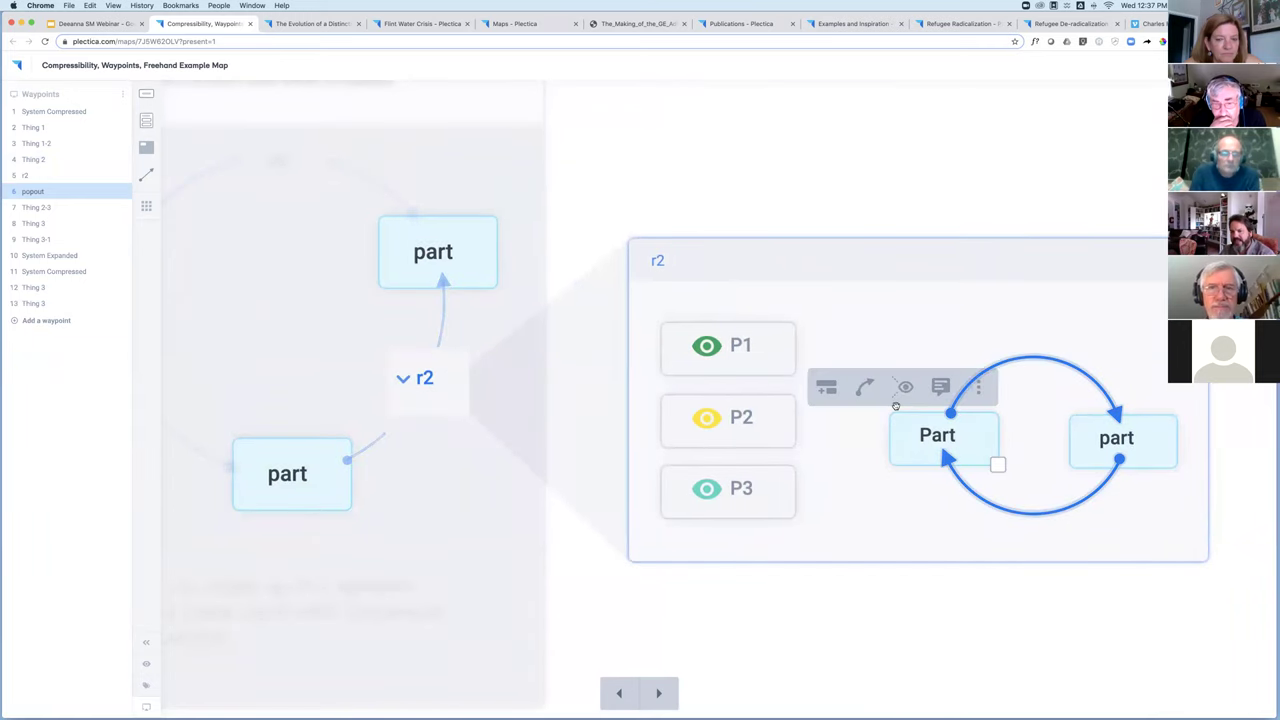
click(833, 399)
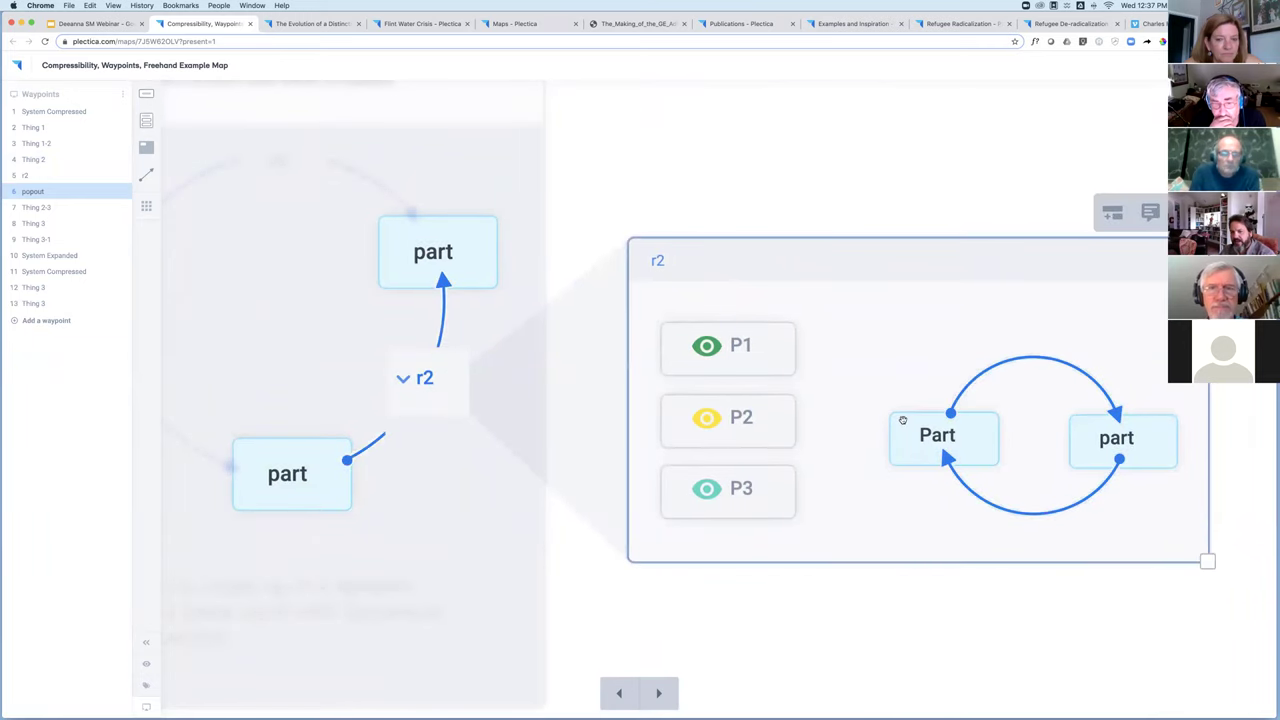
click(902, 420)
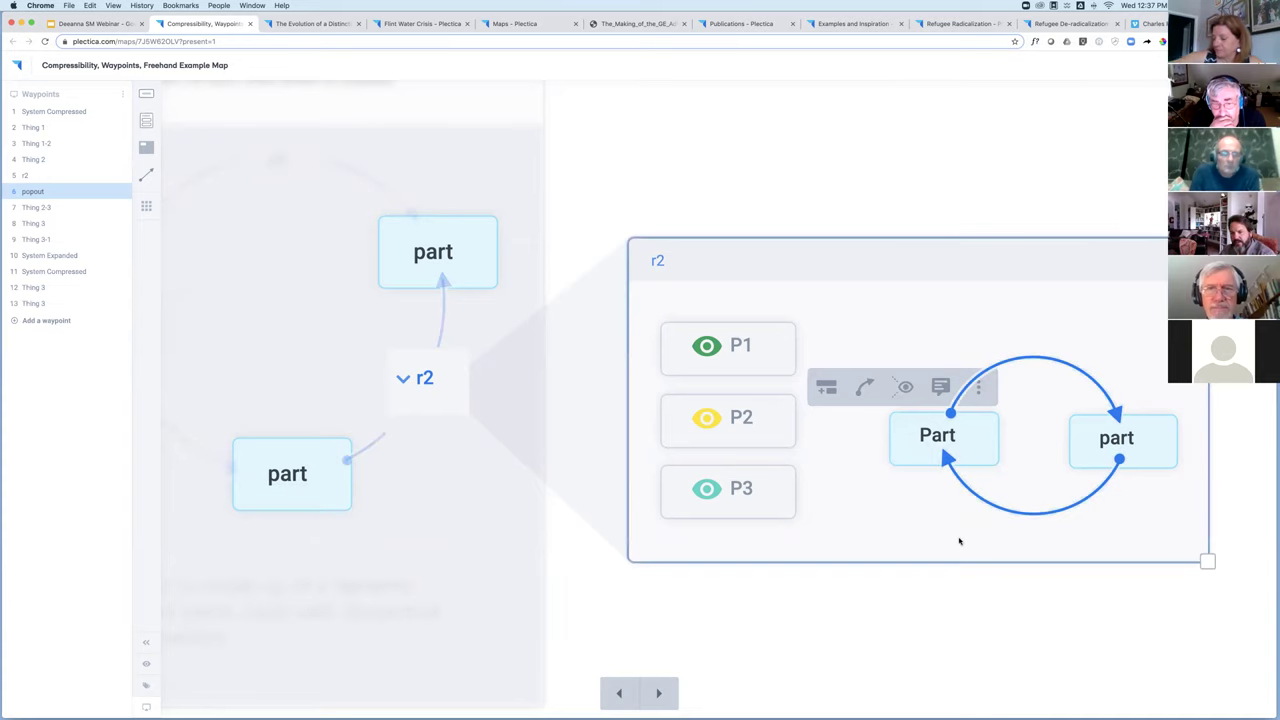
key(Escape)
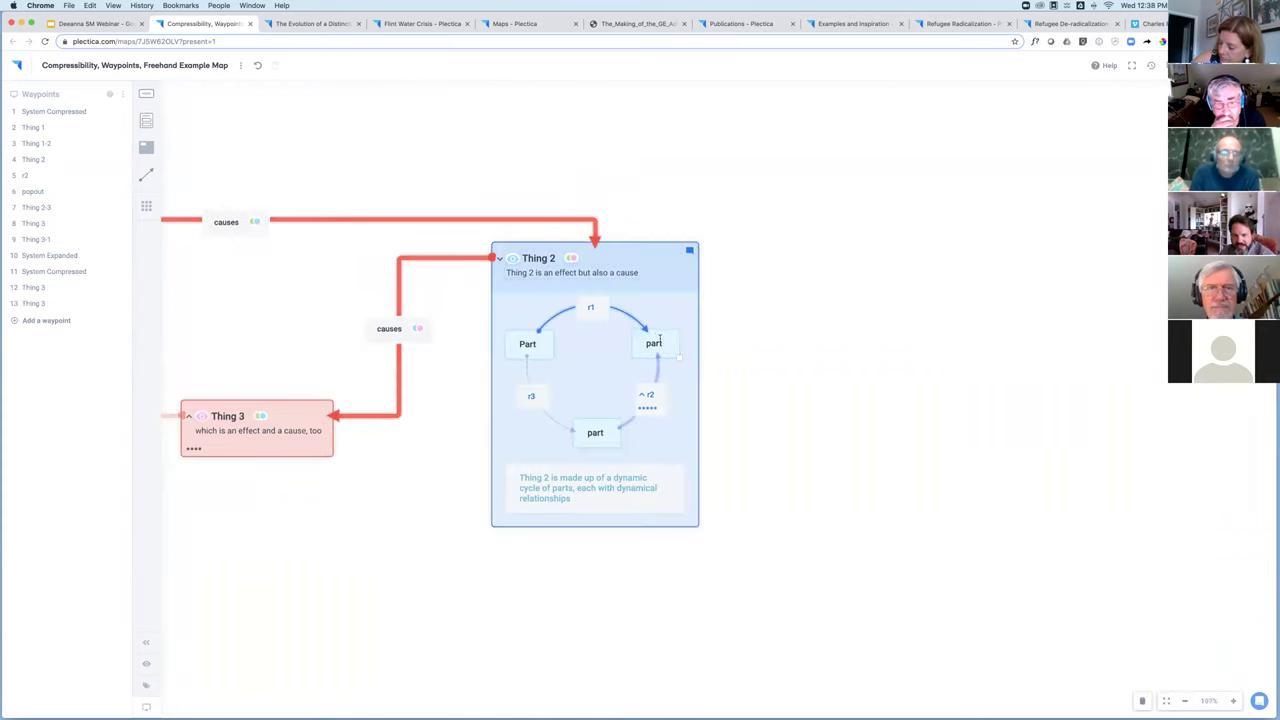
Expand the r2 relationship inside Thing 2 and add a blank part to the Part card in its pop-out.
click(643, 395)
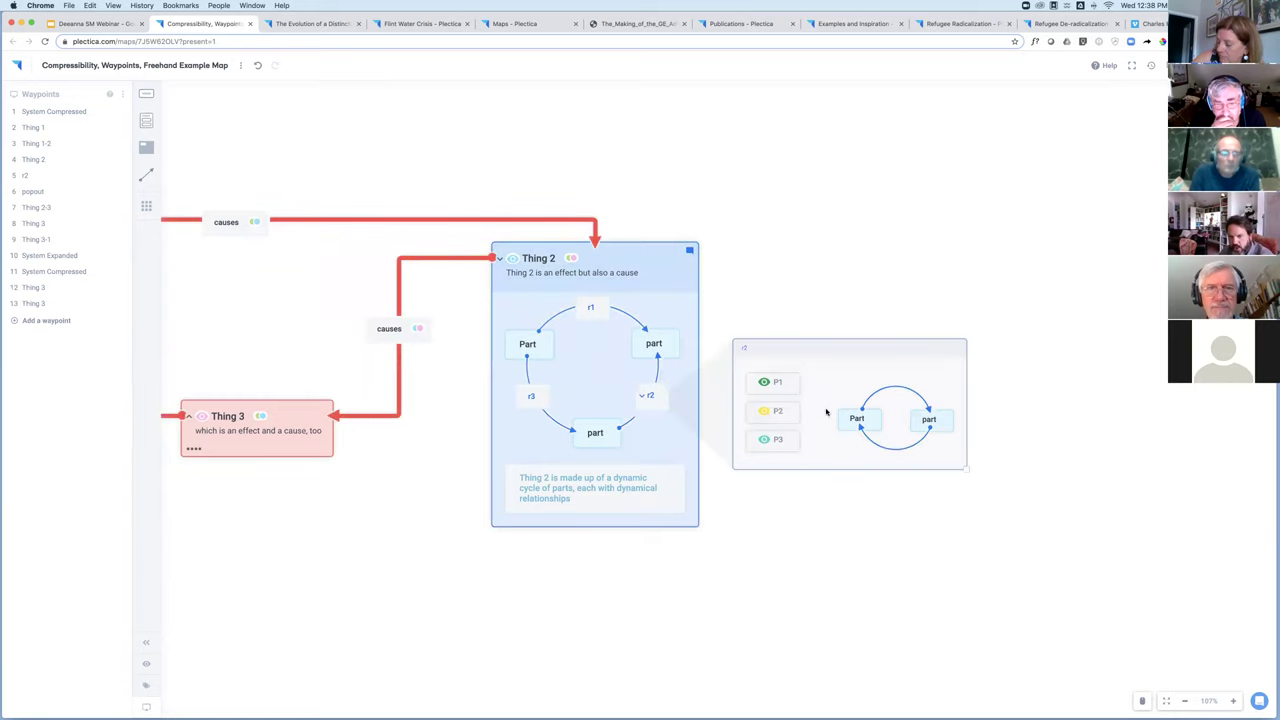
click(843, 414)
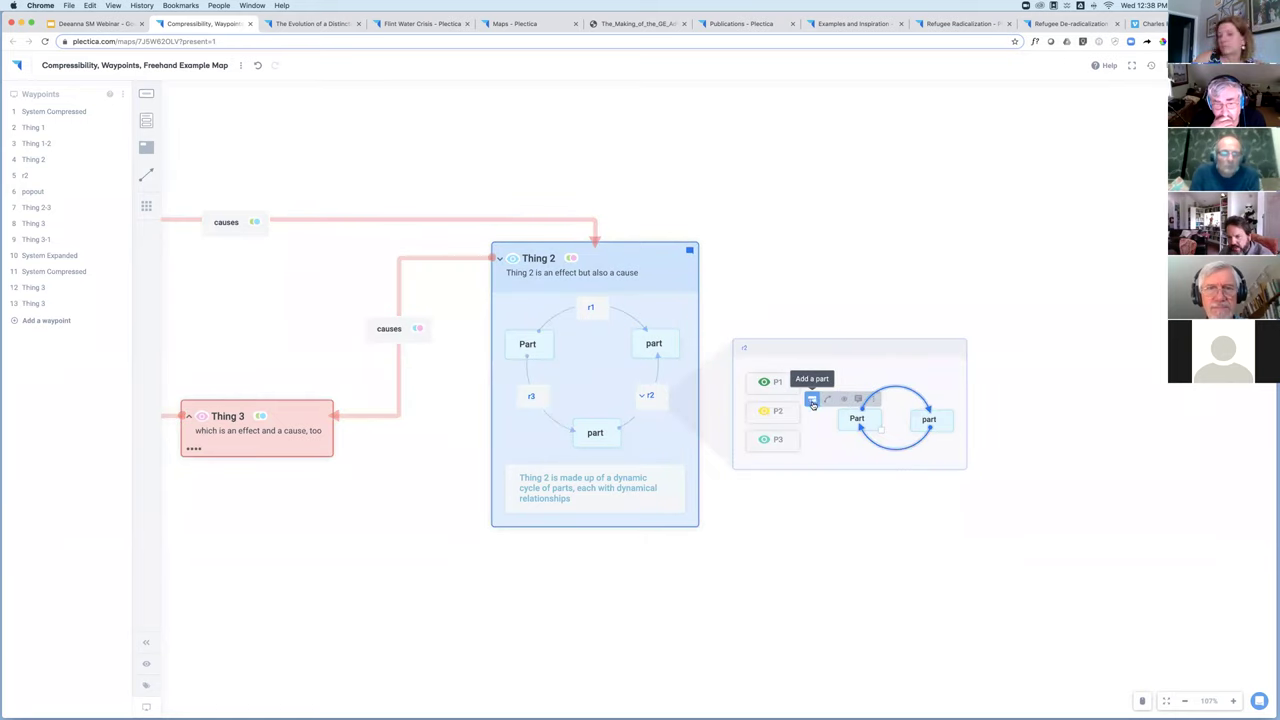
click(812, 400)
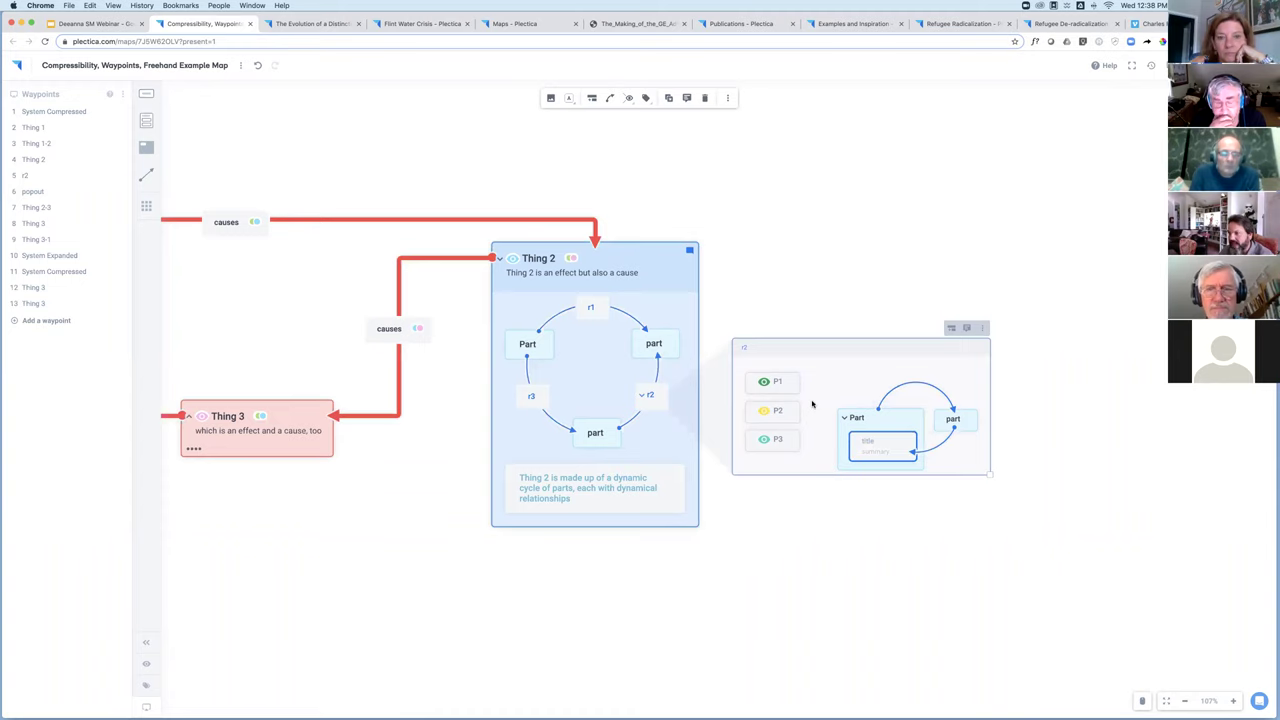
Discard the blank part inside the Part card of the r2 pop-out.
click(880, 442)
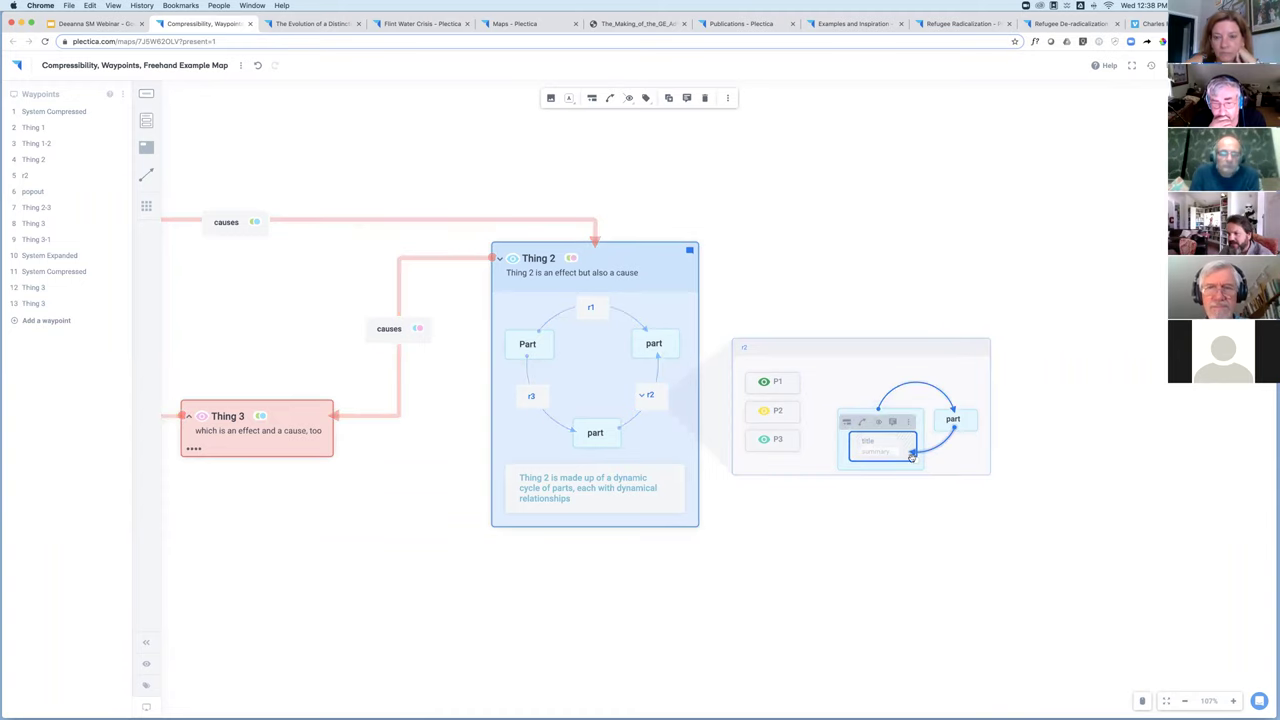
click(911, 454)
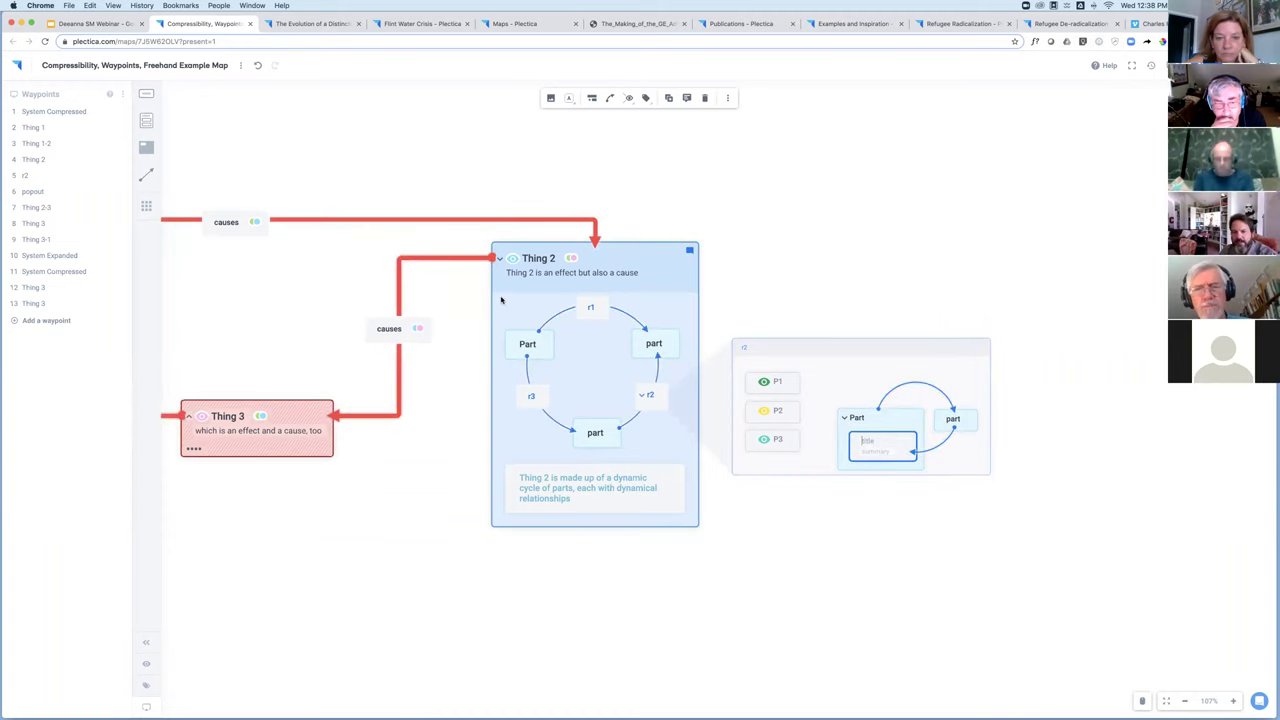
click(884, 424)
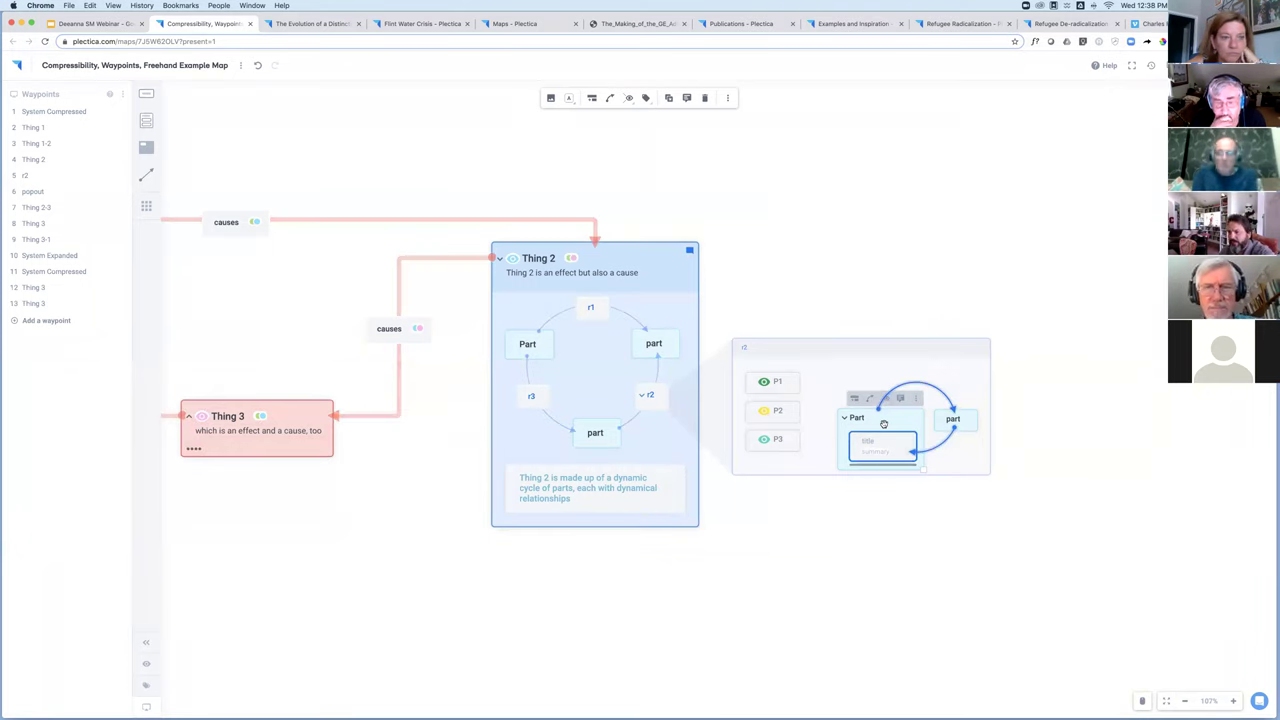
click(883, 426)
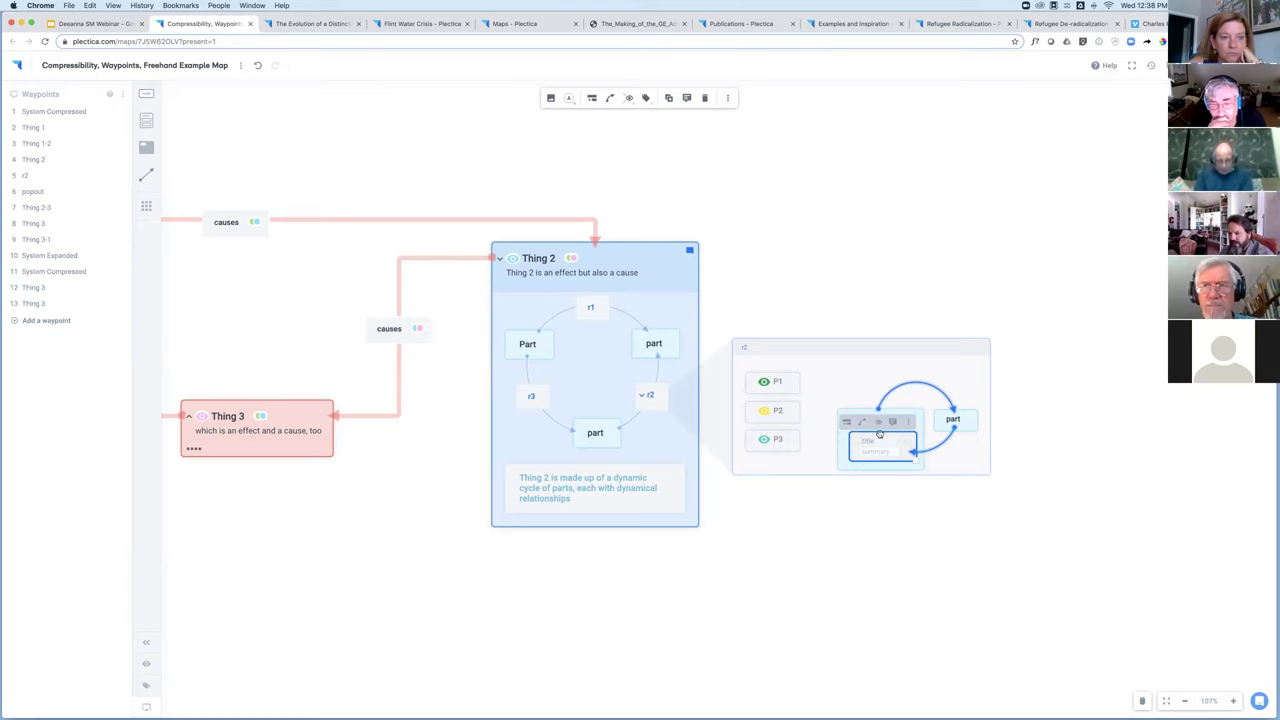
key(Escape)
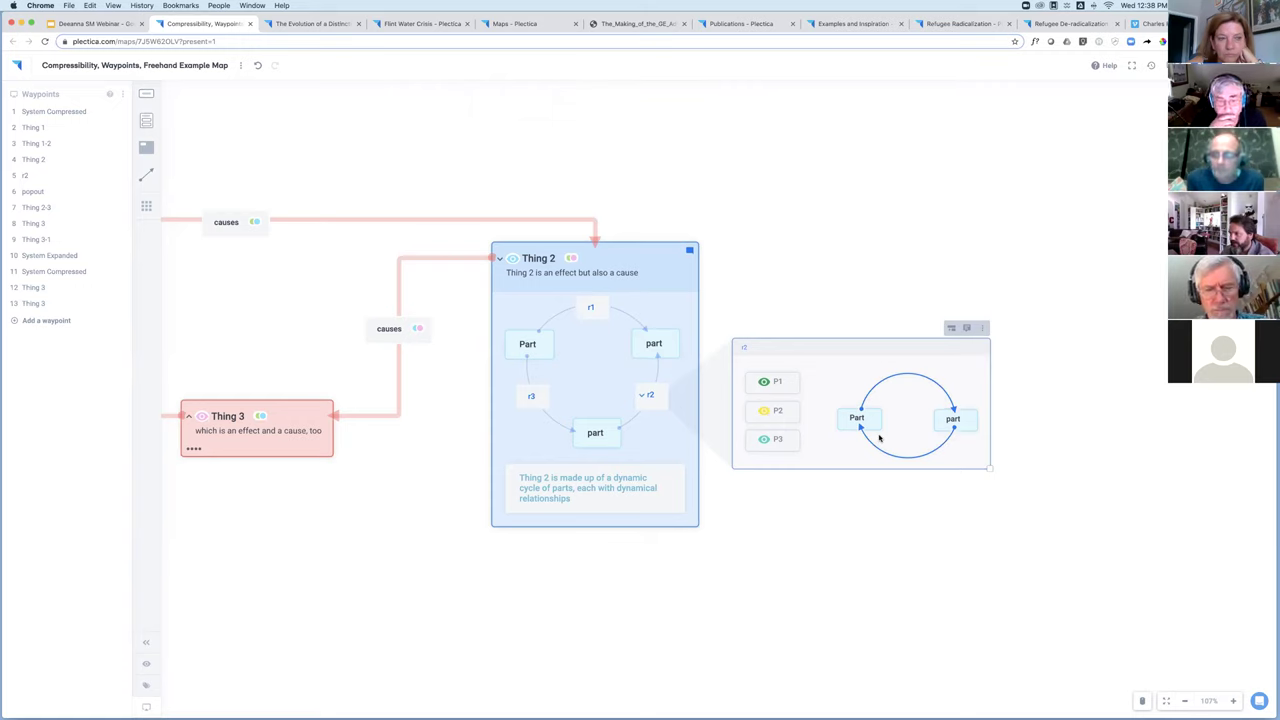
Start the map walk-through at the r2 waypoint and step through popout, Thing 2-3, Thing 3, Thing 3-1 and System Expanded.
click(61, 181)
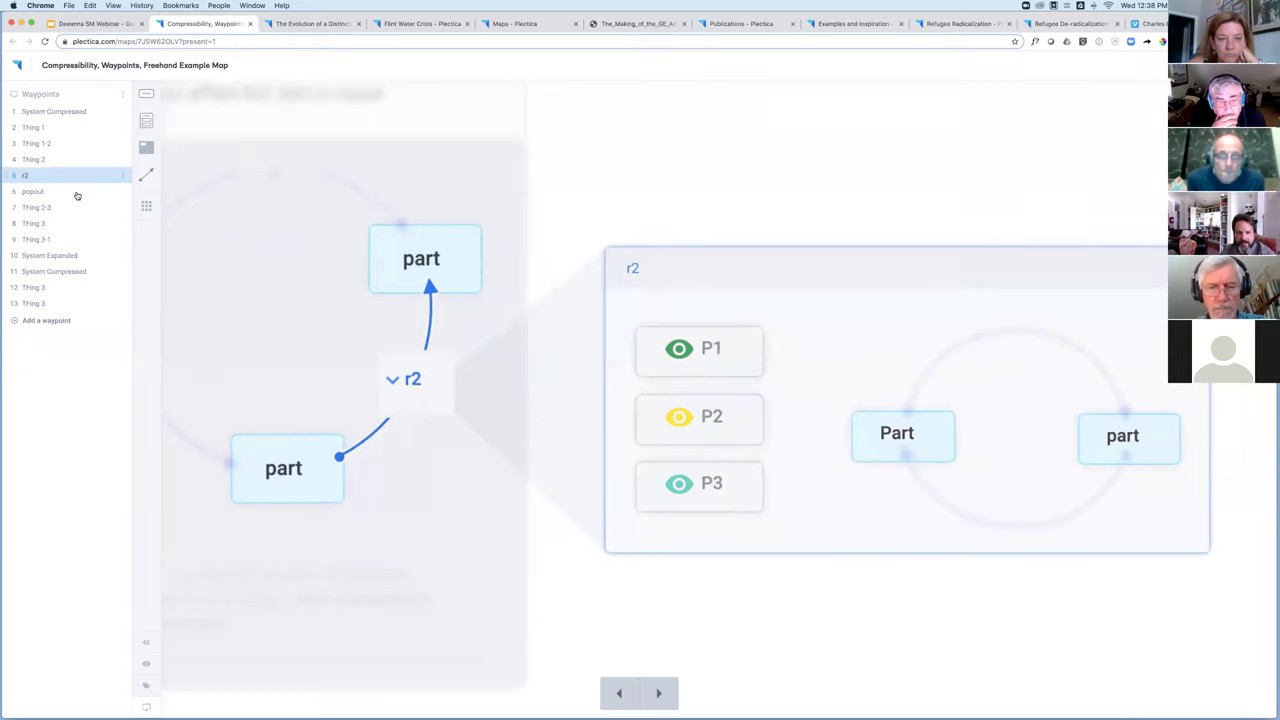
click(661, 694)
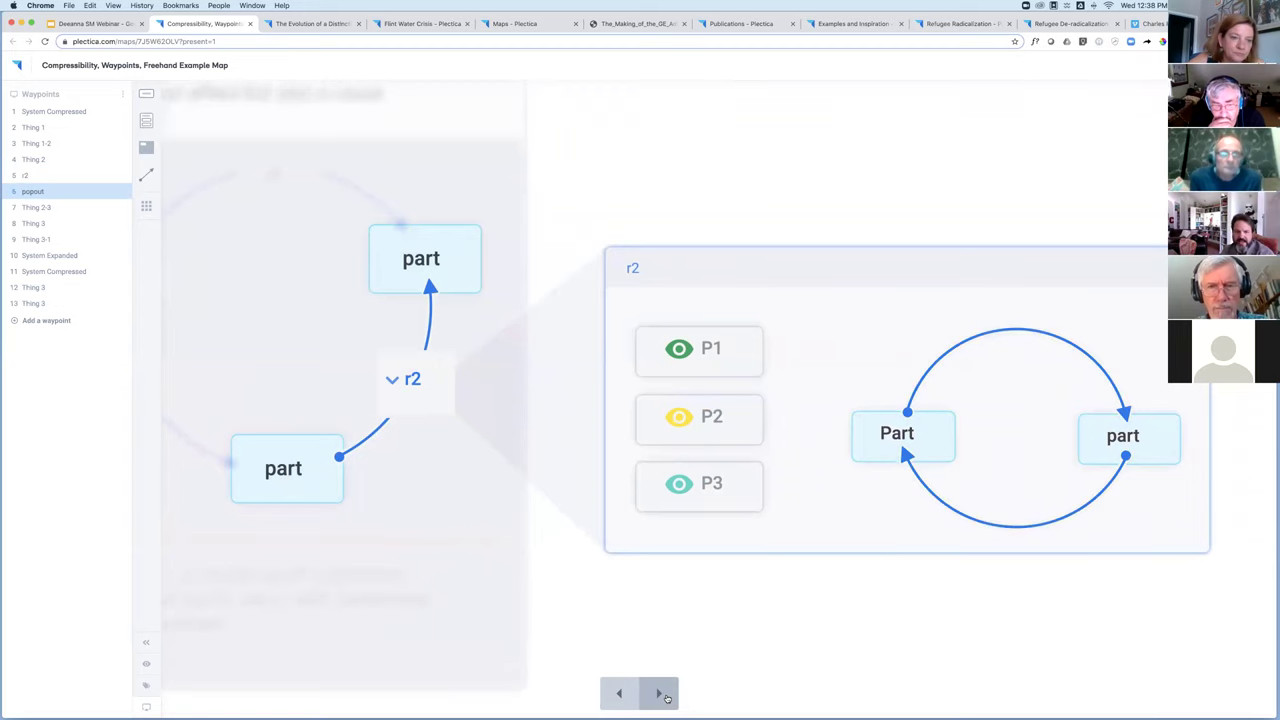
click(662, 694)
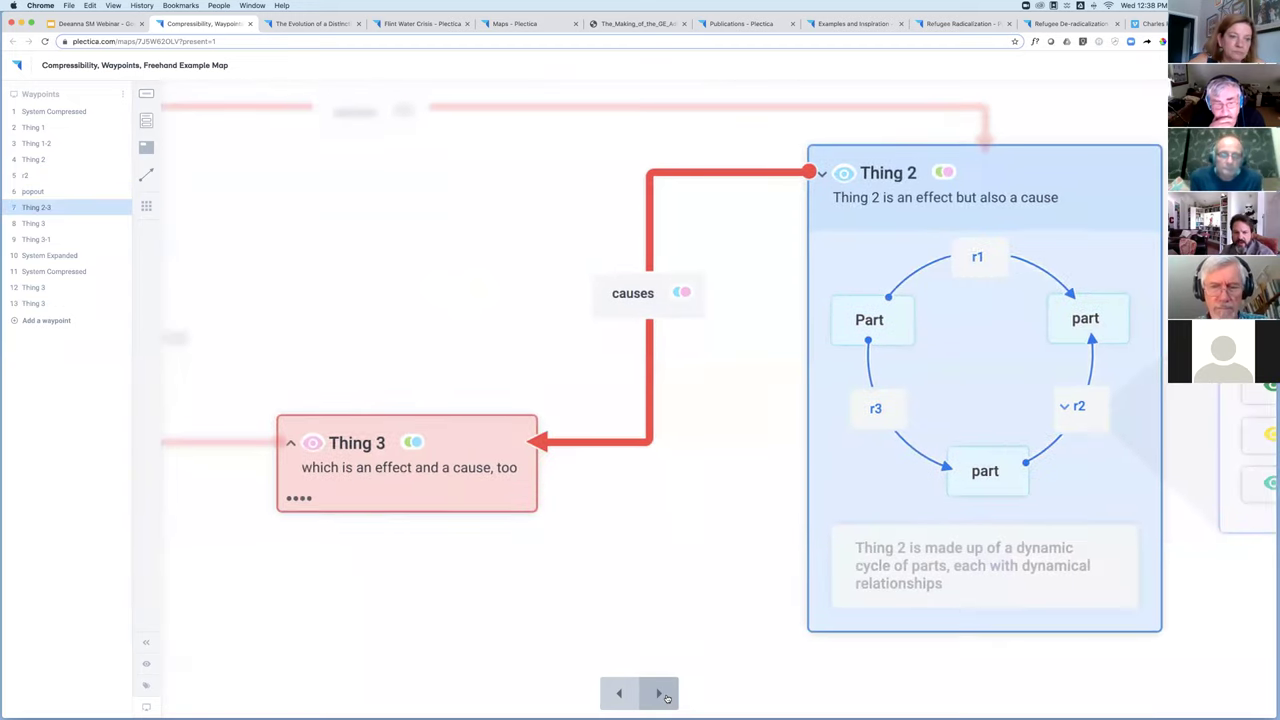
click(663, 694)
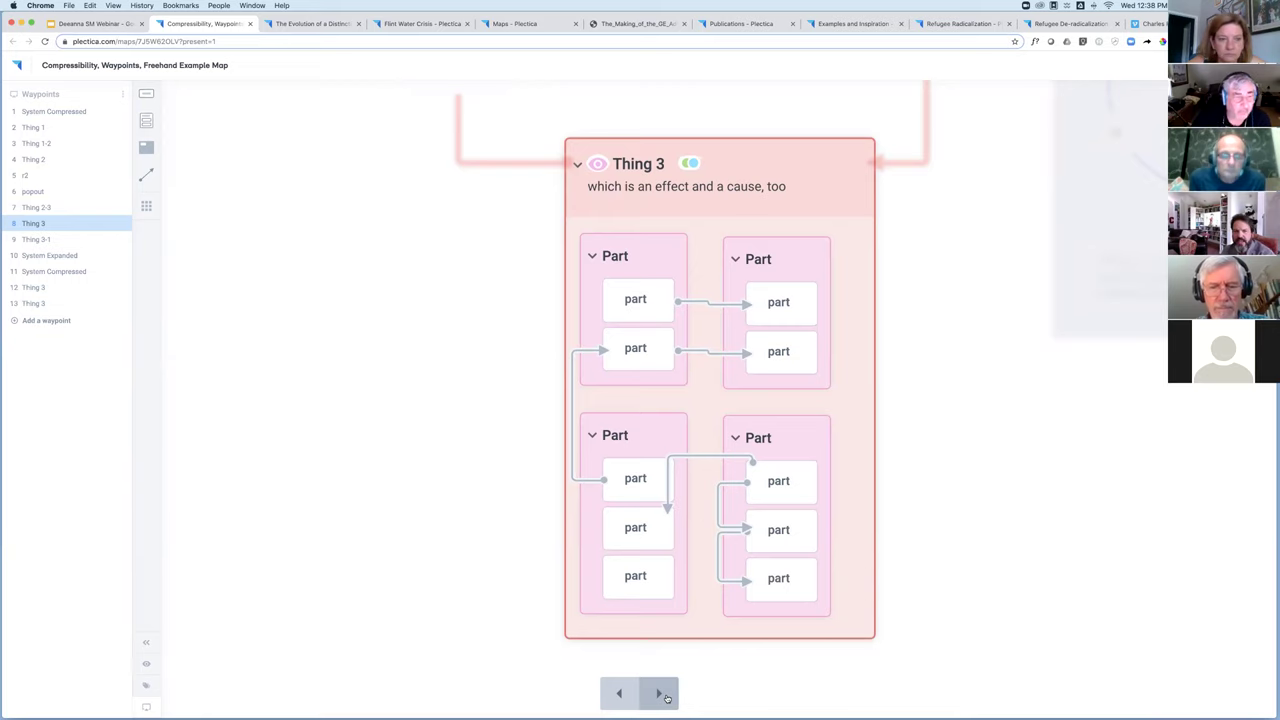
click(664, 694)
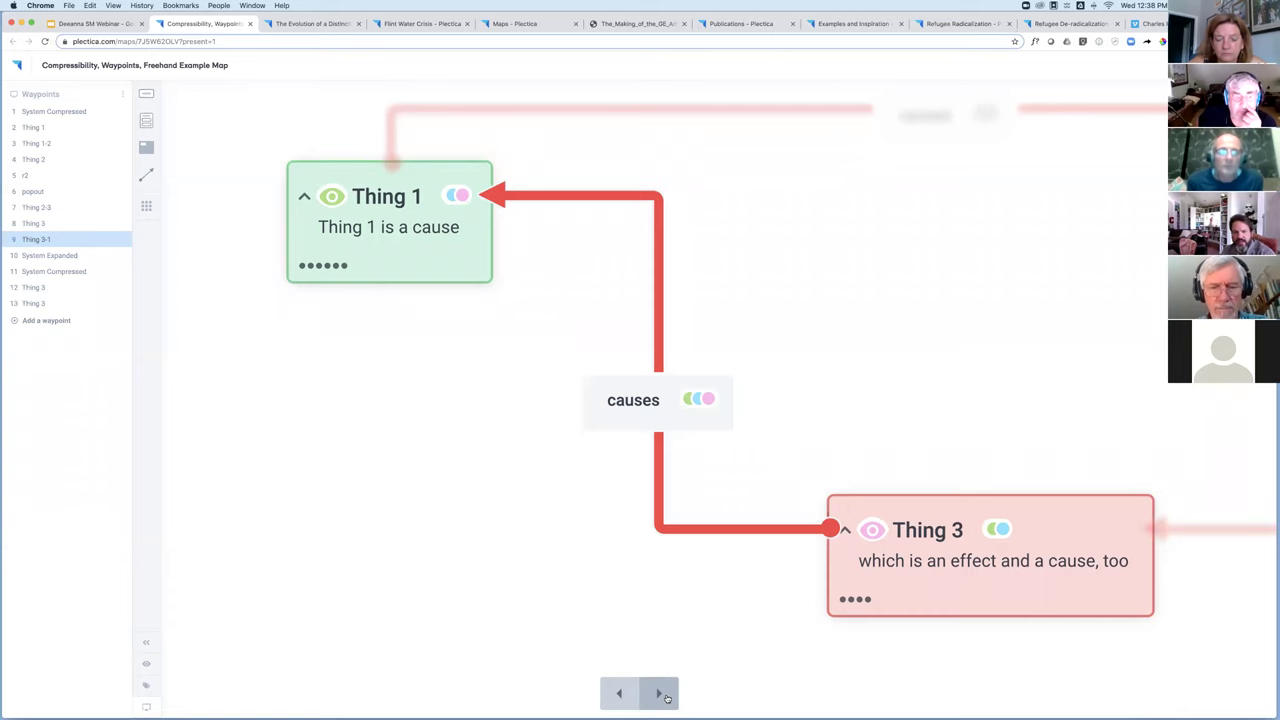
click(666, 695)
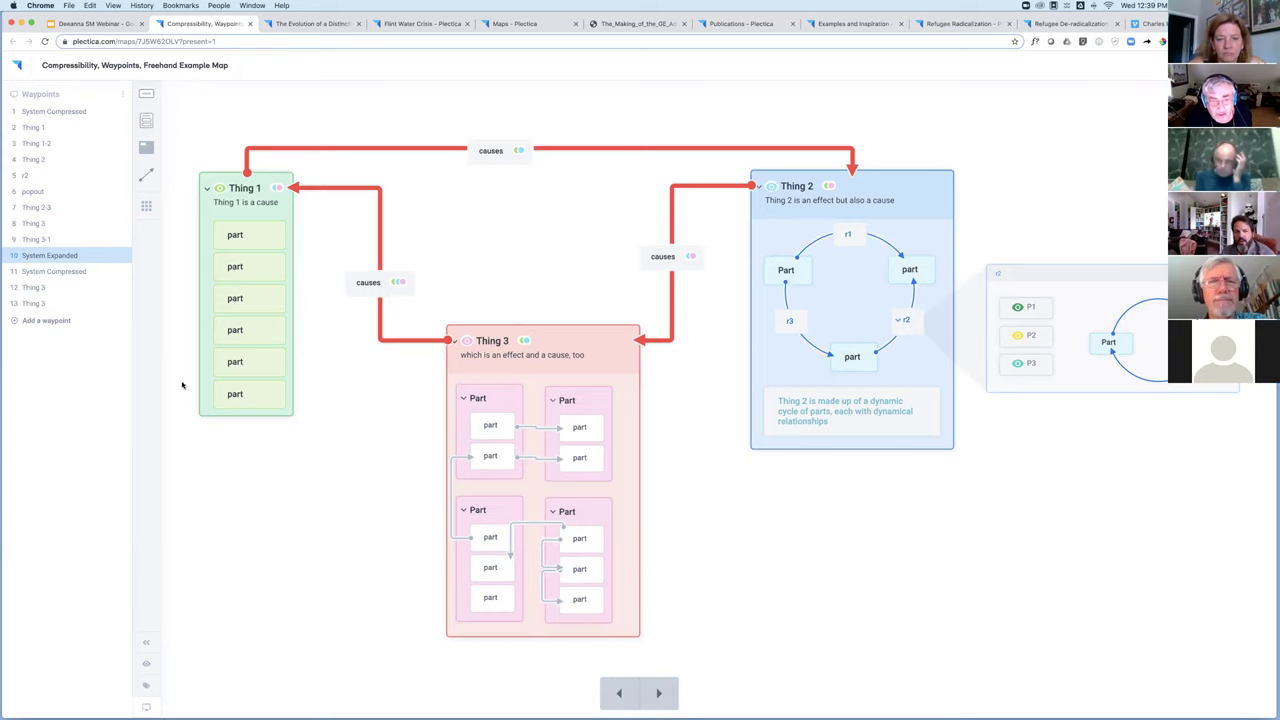
Alternate between the System Compressed and System Expanded waypoints to compare both views, ending on System Expanded.
click(88, 273)
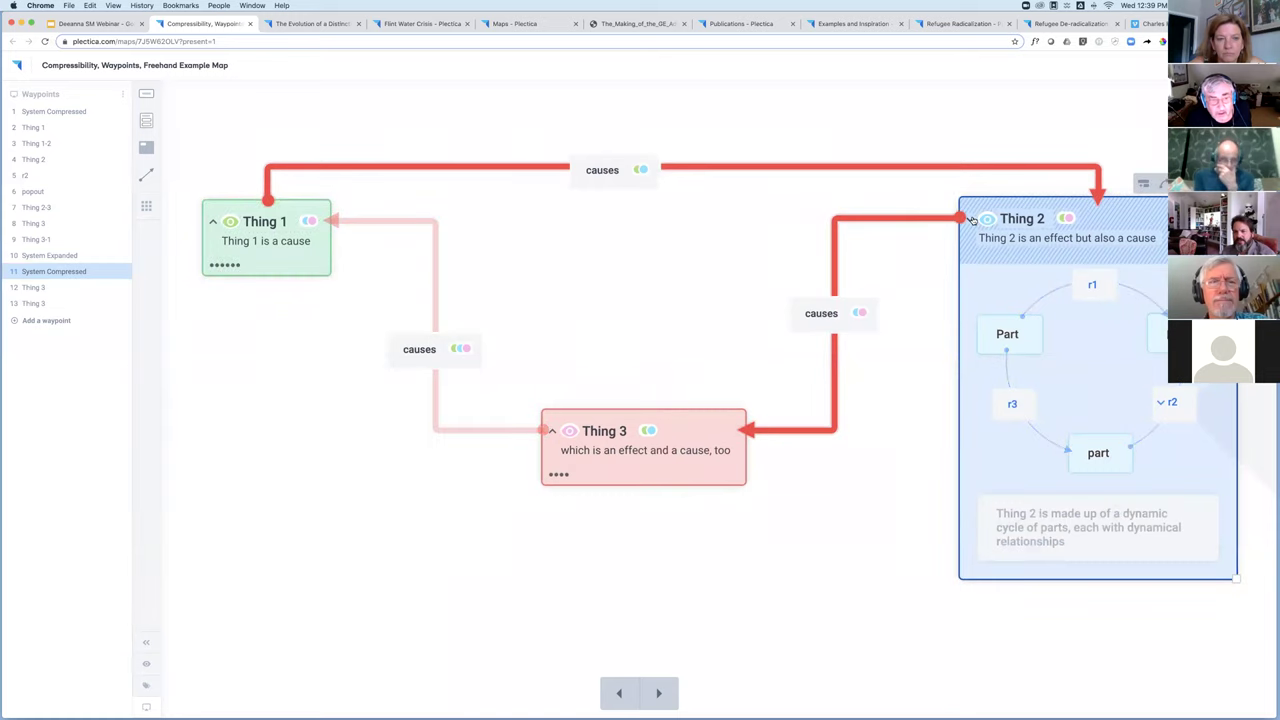
click(57, 256)
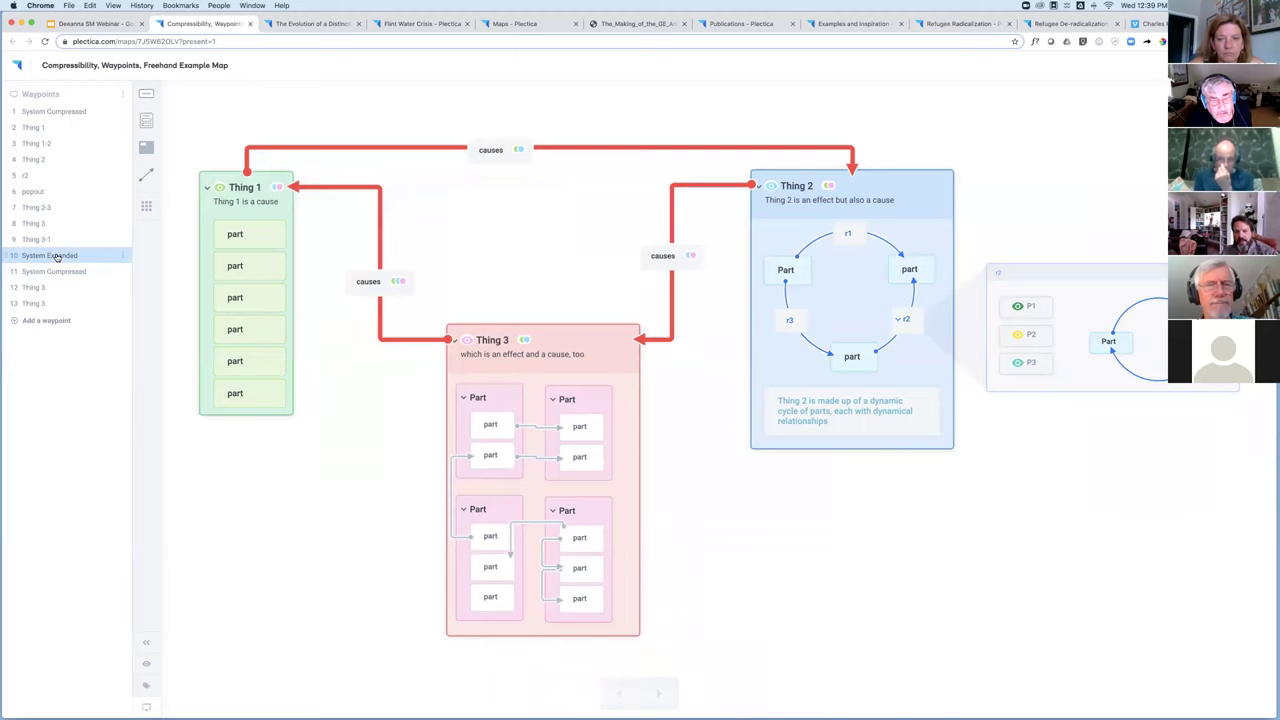
click(55, 271)
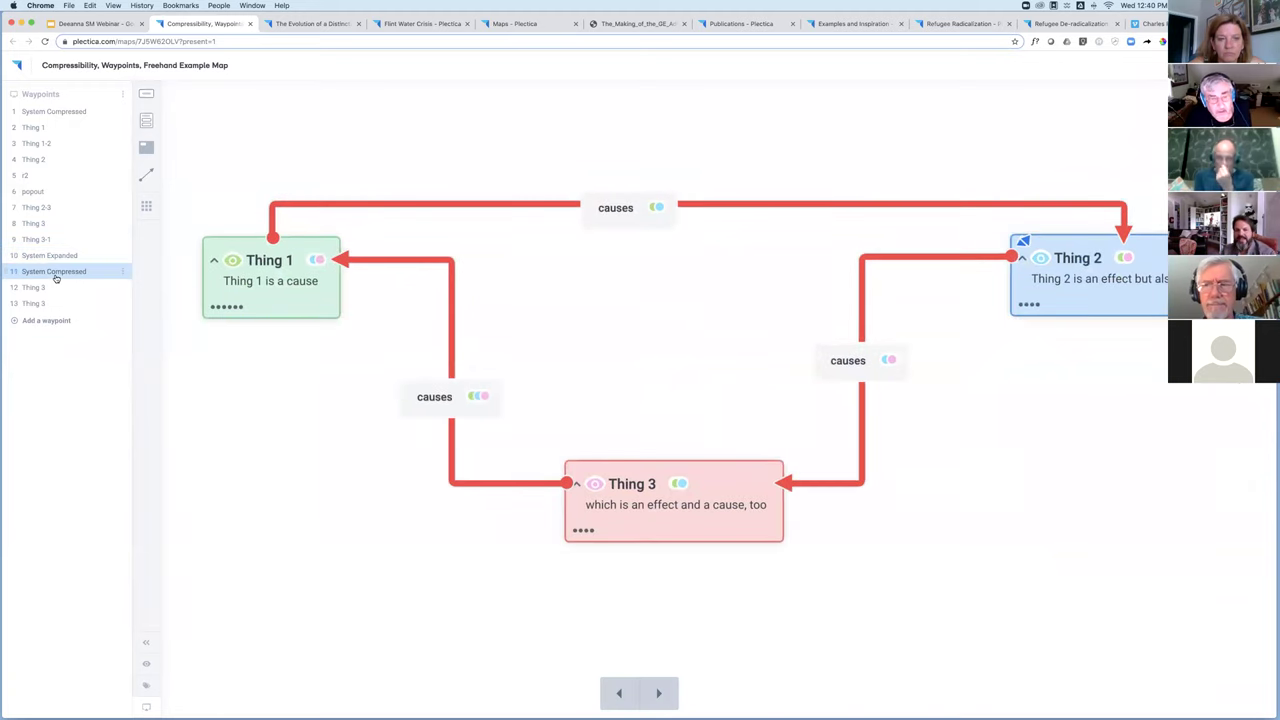
click(58, 256)
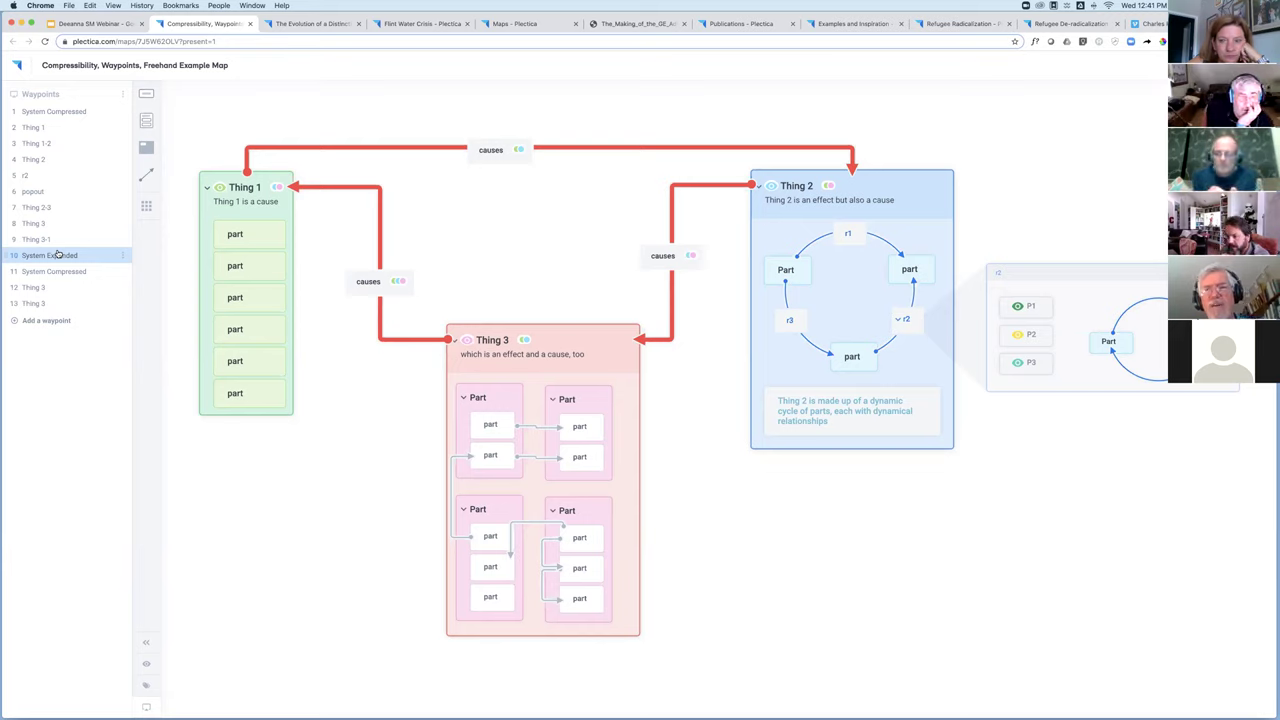
Search the expanded system map for "part".
key(super+f)
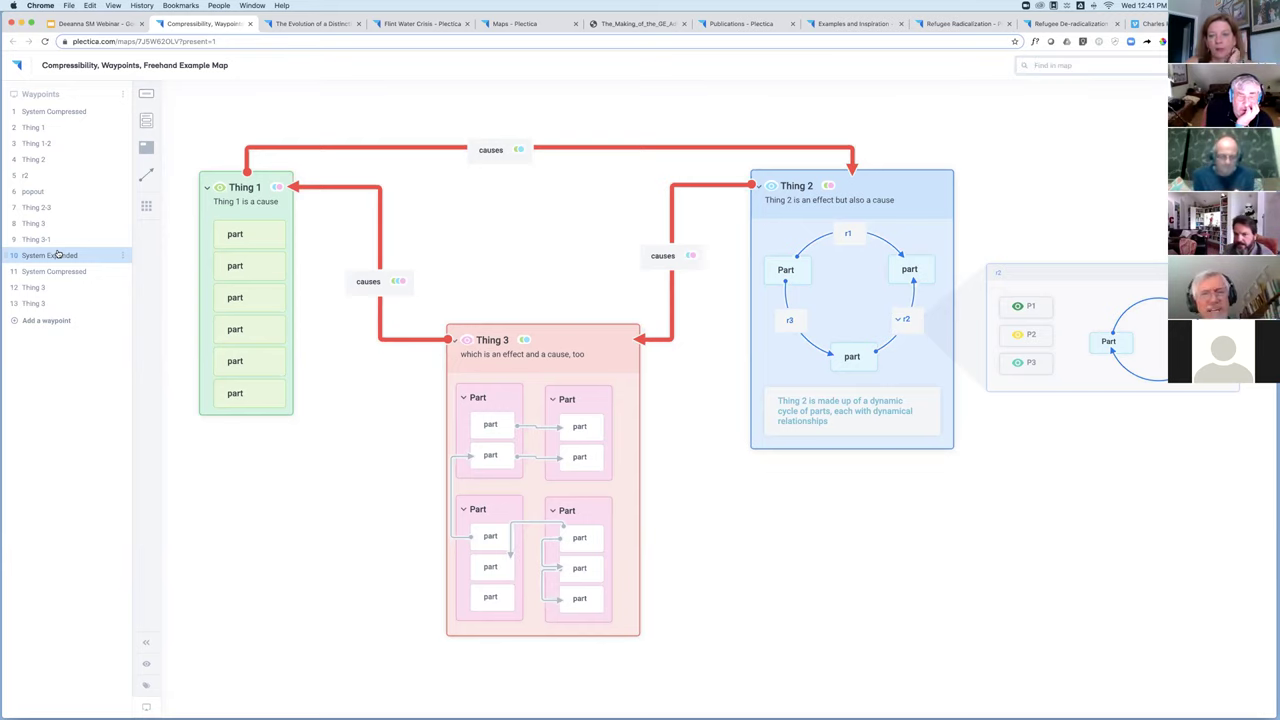
text(part)
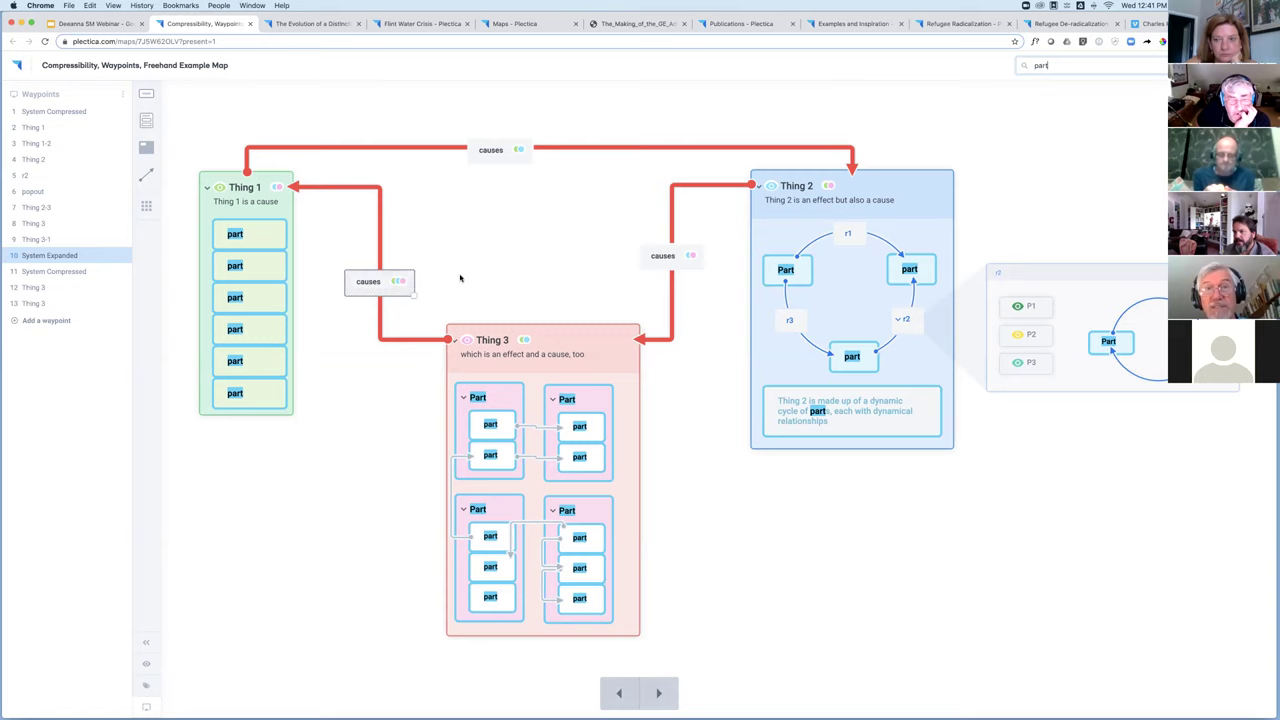
double_click(1061, 65)
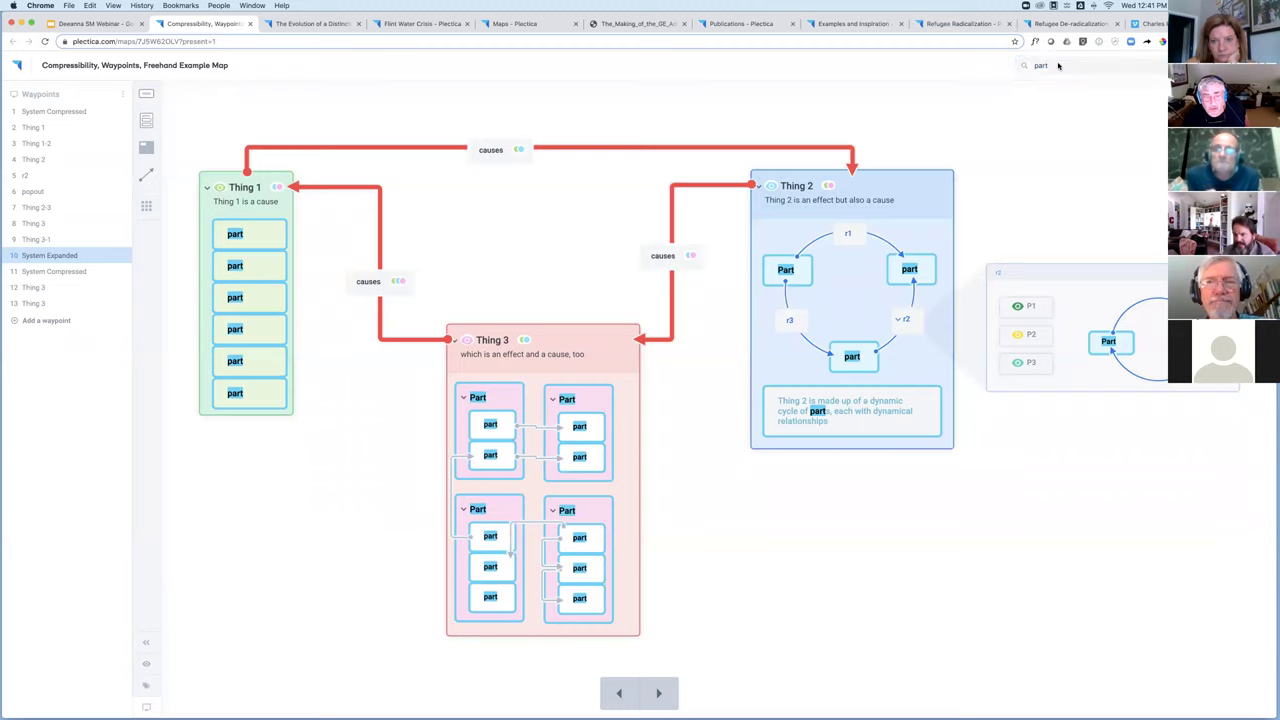
click(1059, 67)
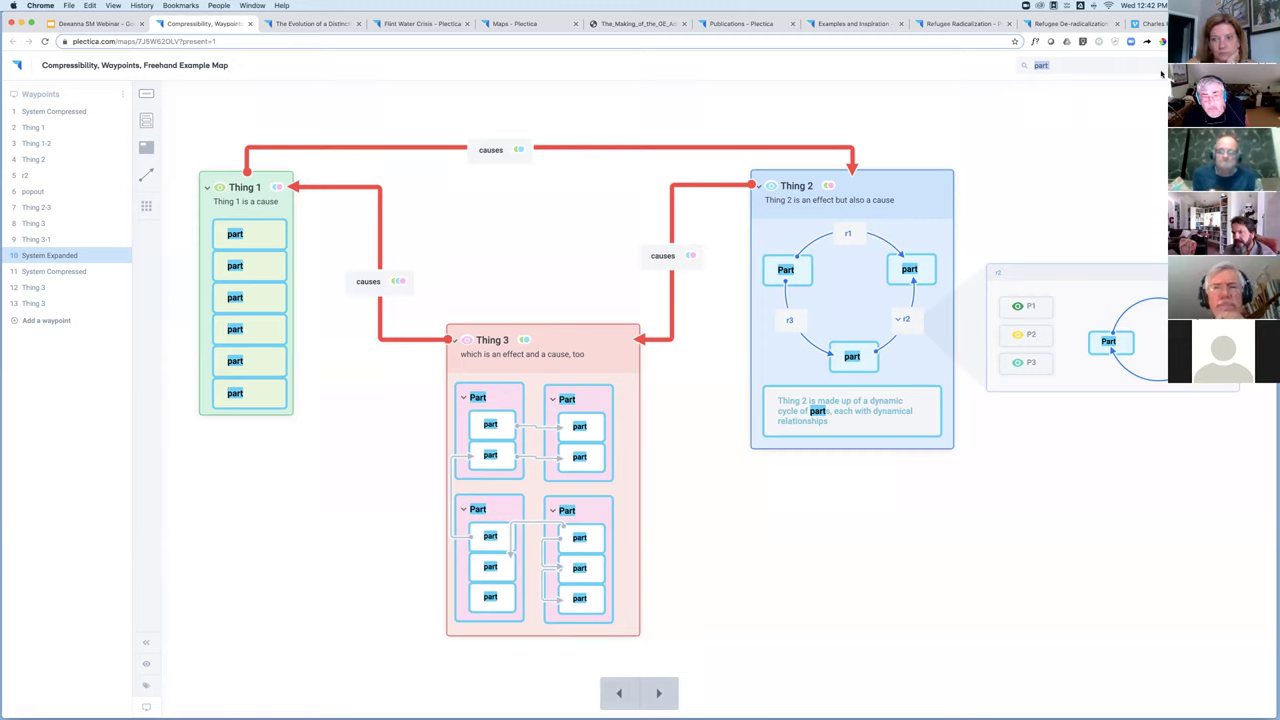
click(1130, 70)
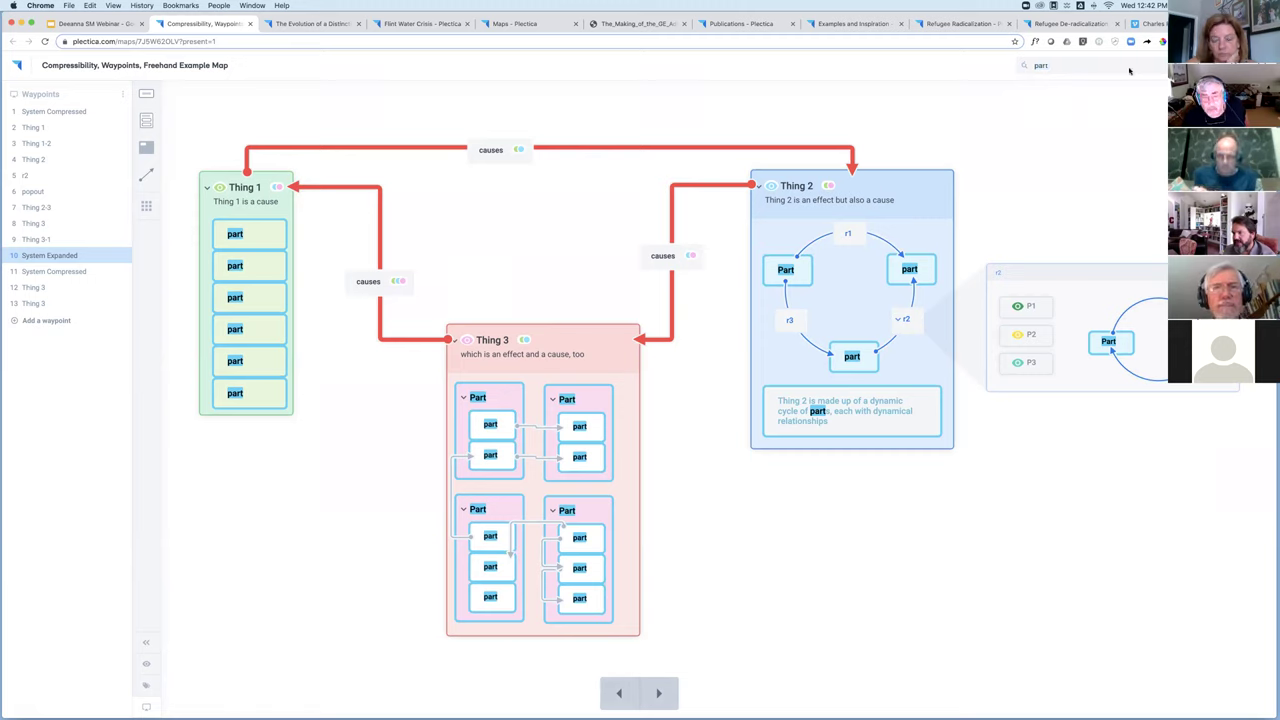
Switch to the Plectica maps overview, search it for "slider" and browse the matching maps.
click(291, 30)
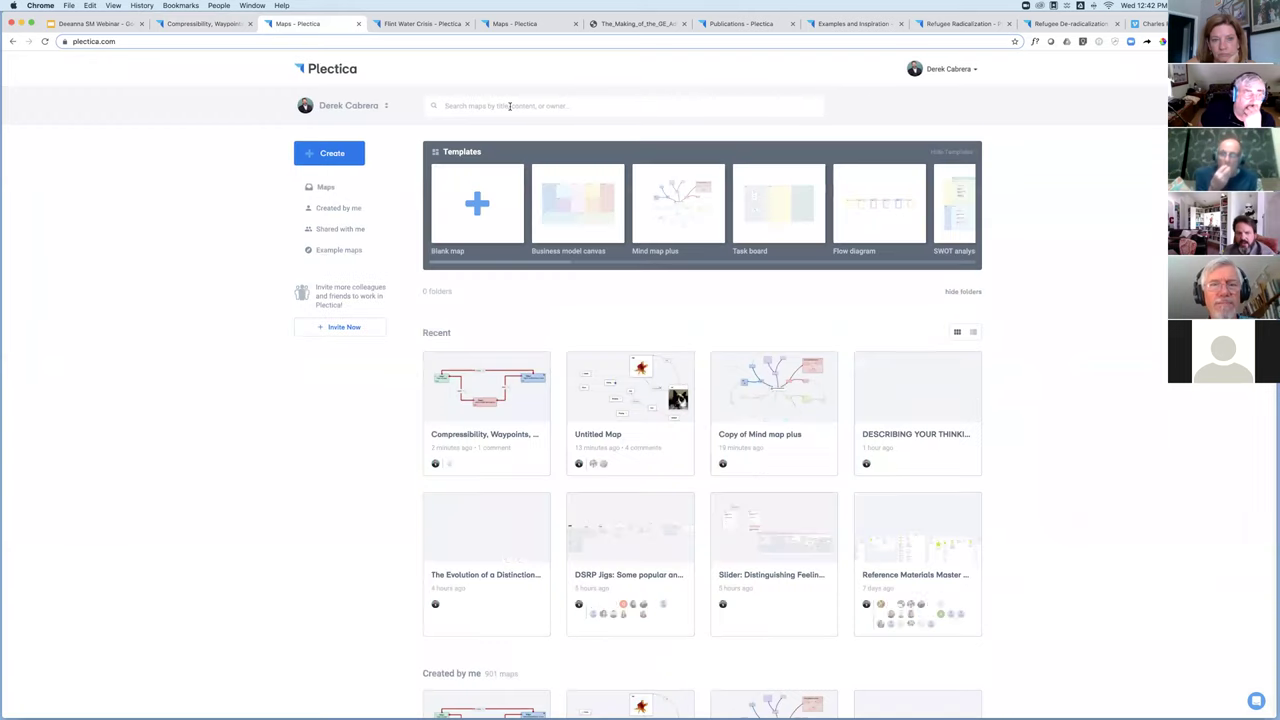
click(510, 106)
text(slider)
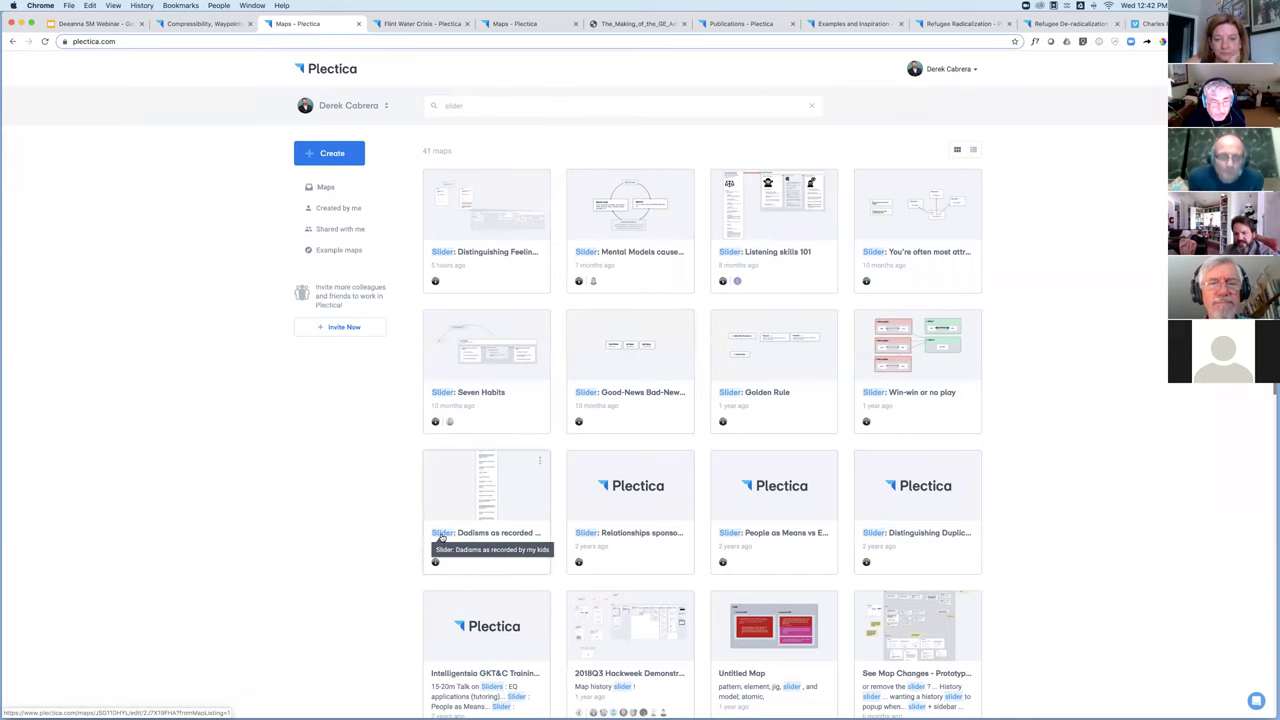
scroll(446, 536, down, 5)
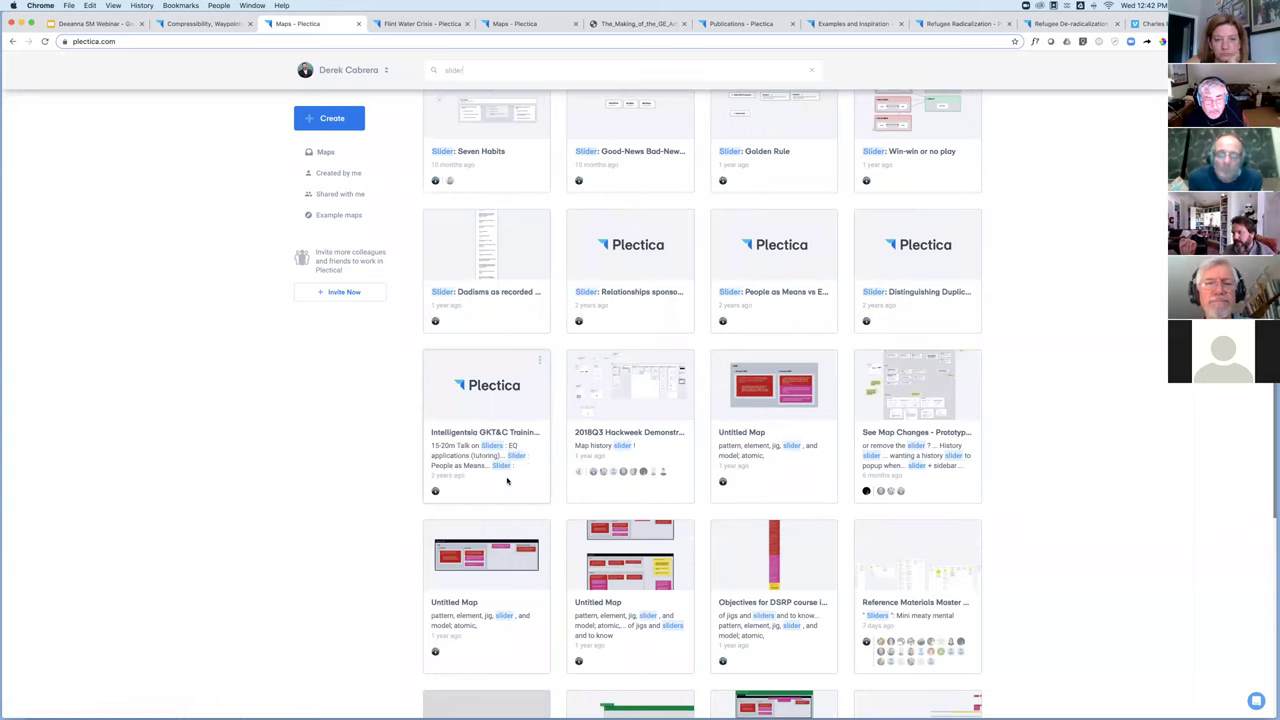
scroll(507, 481, up, 5)
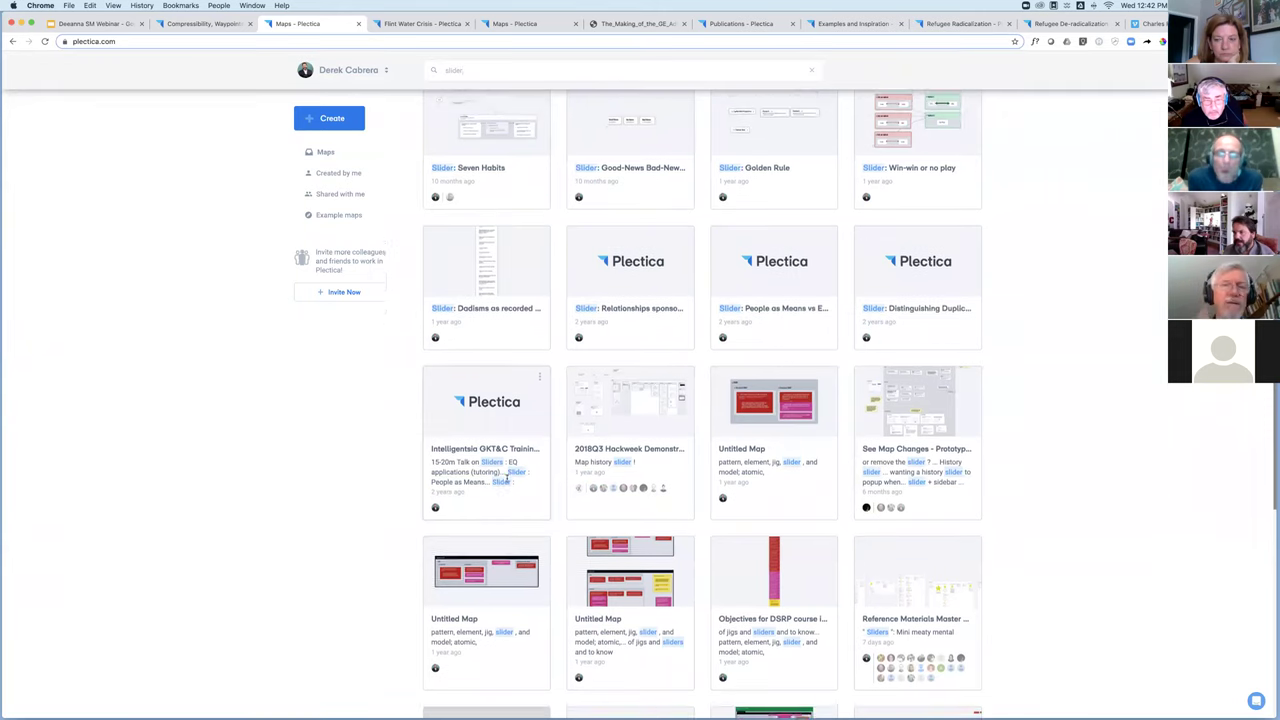
Return to the example map, show the second System Compressed waypoint and the last two Thing 3 waypoints, and finish the presentation with the waypoint list hidden.
click(107, 26)
click(195, 23)
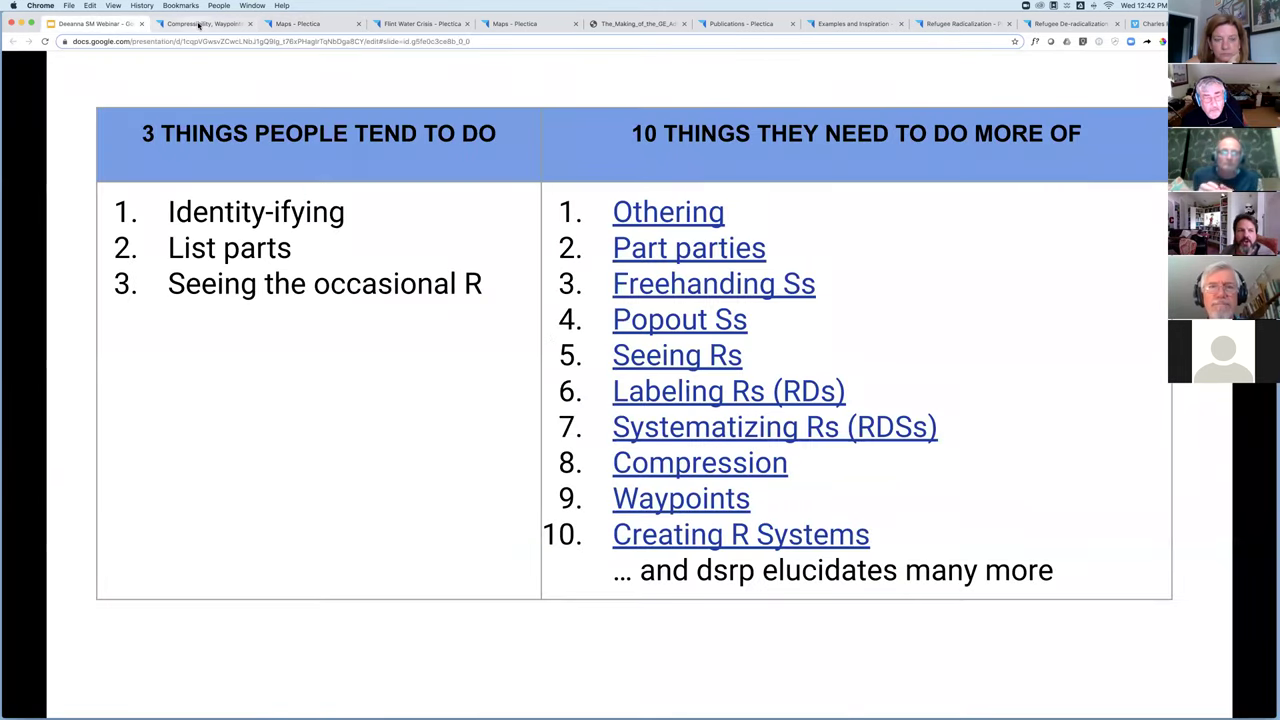
click(73, 273)
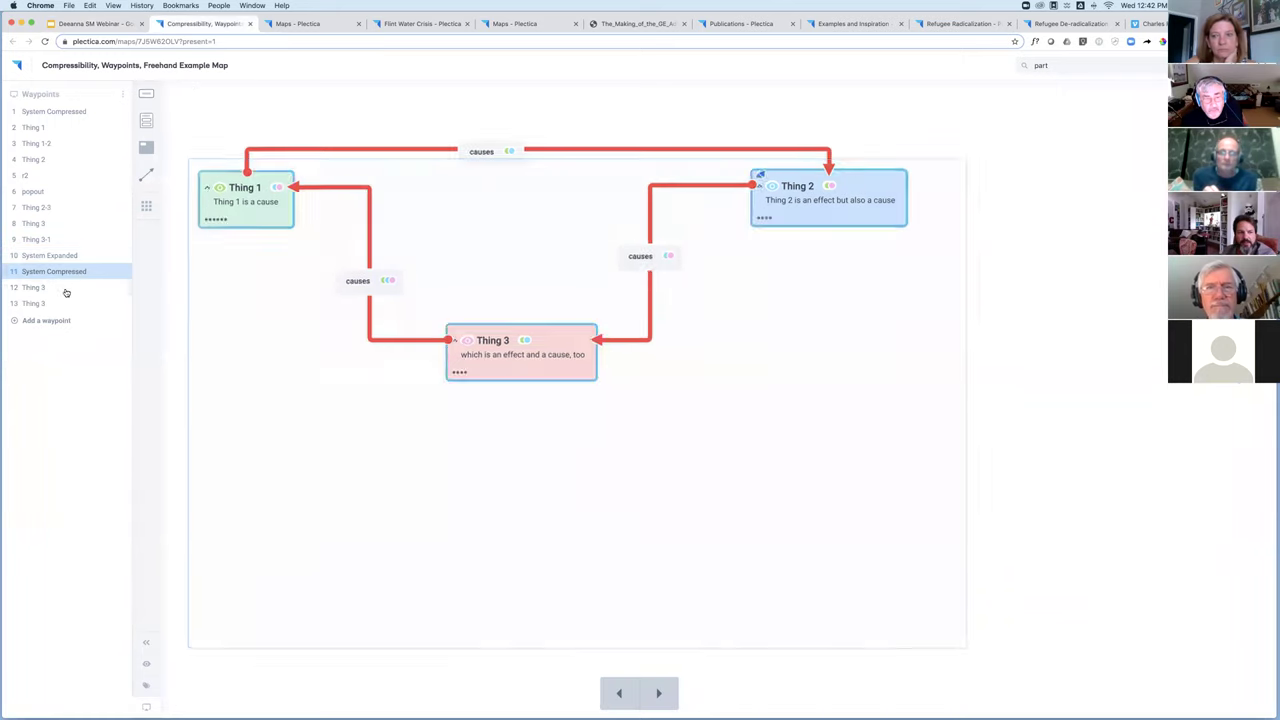
click(66, 288)
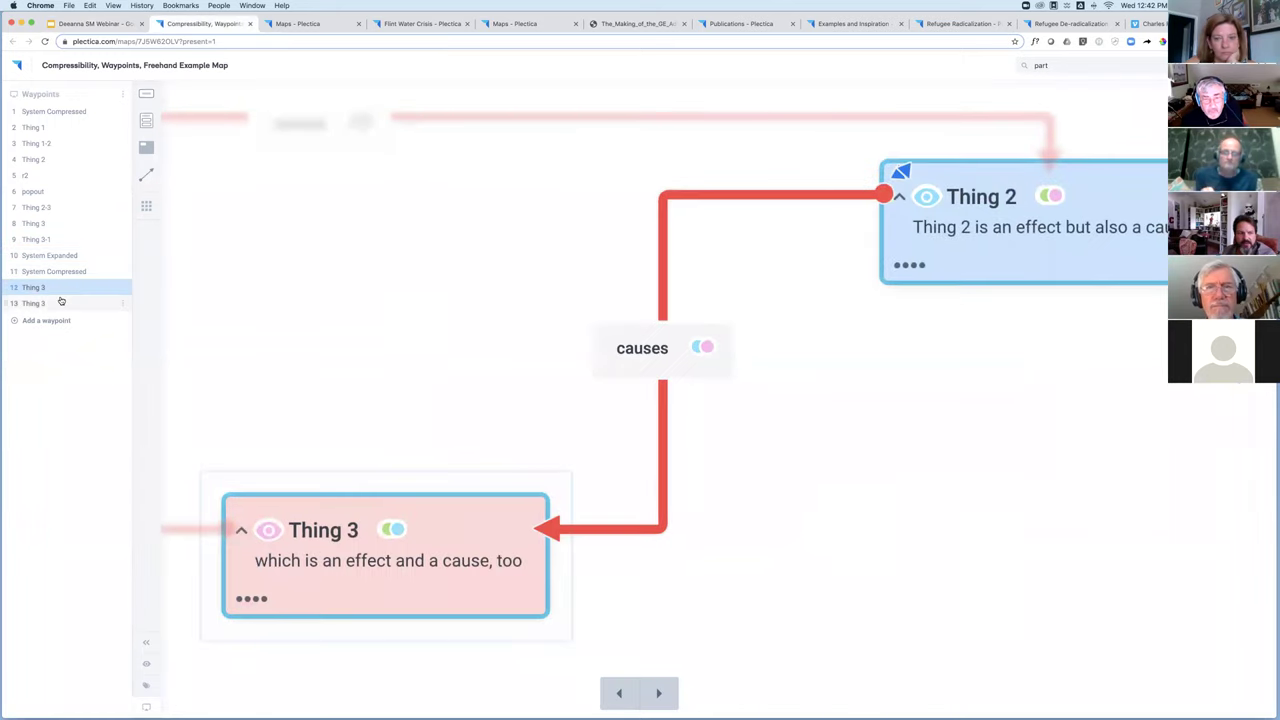
click(62, 303)
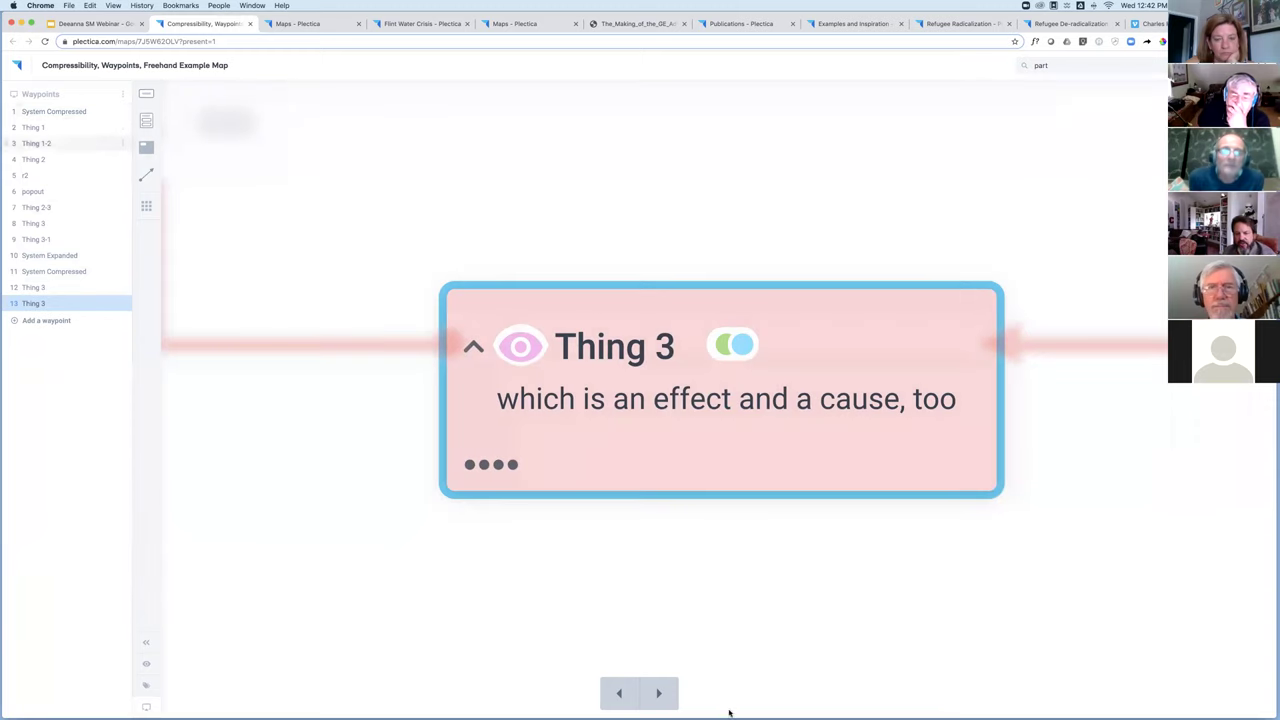
click(146, 642)
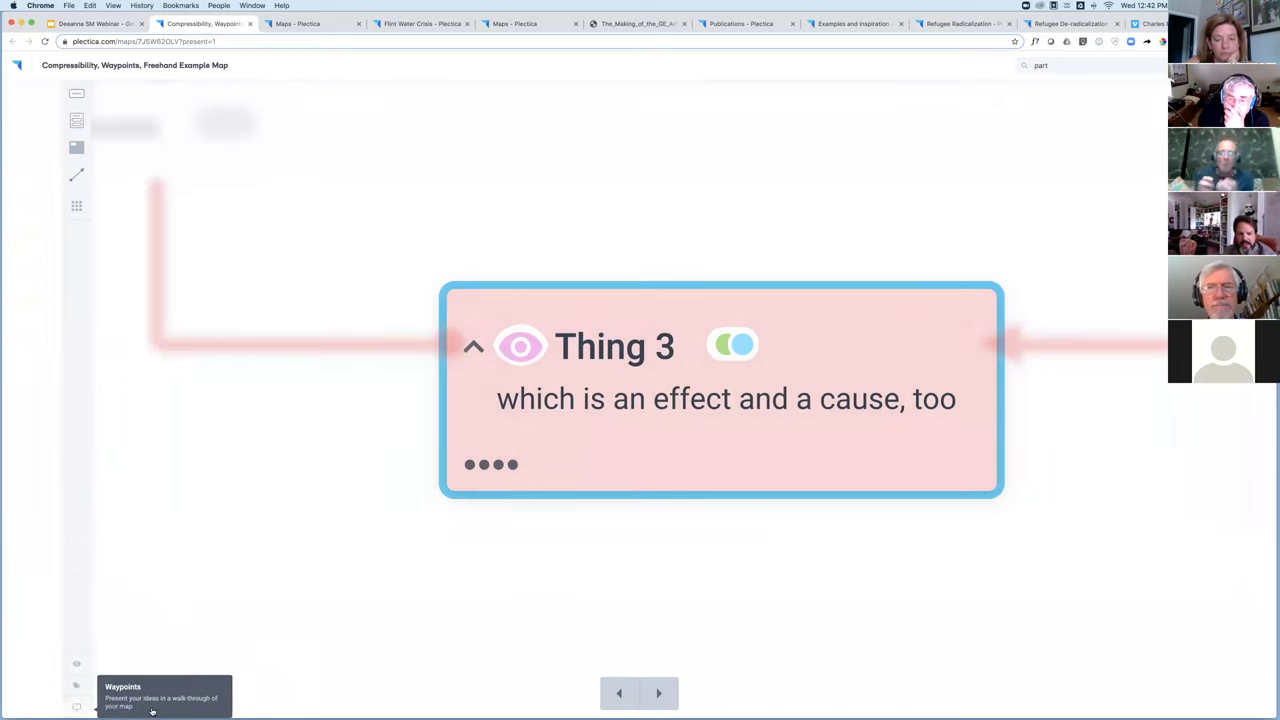
click(658, 697)
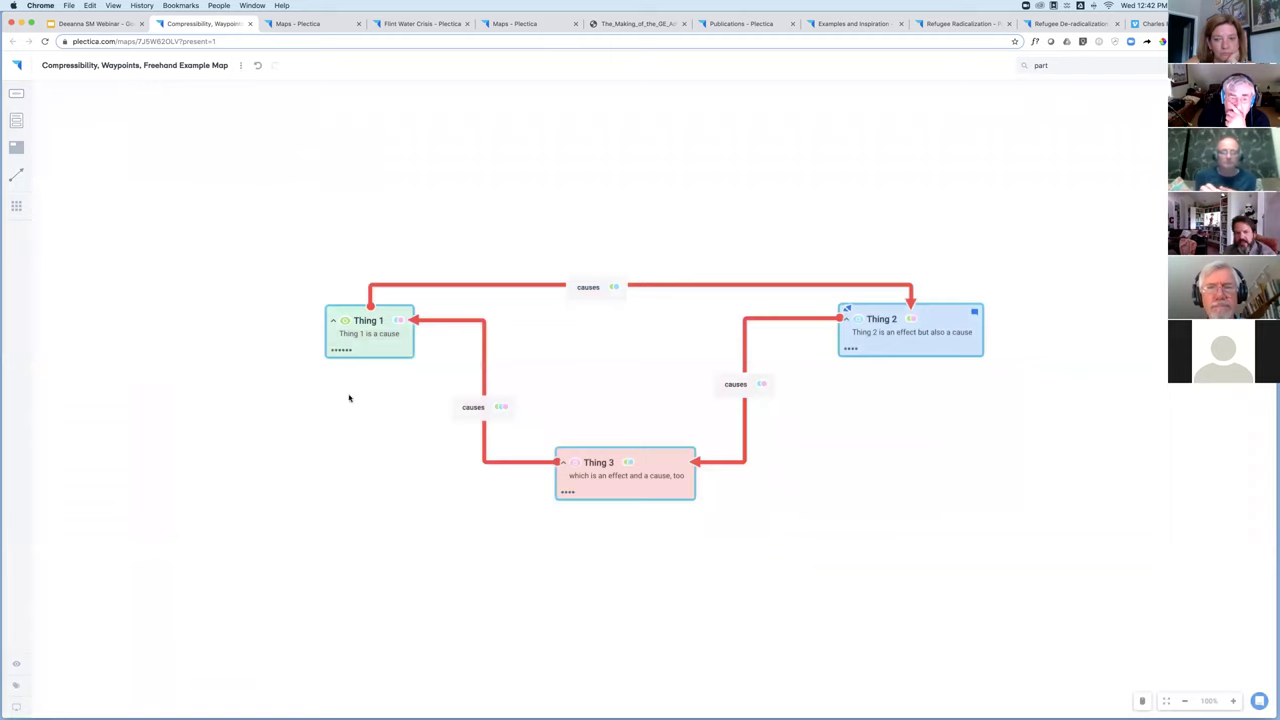
Restart the presentation at the first System Compressed waypoint and hide the waypoint list.
click(17, 706)
click(123, 94)
click(166, 130)
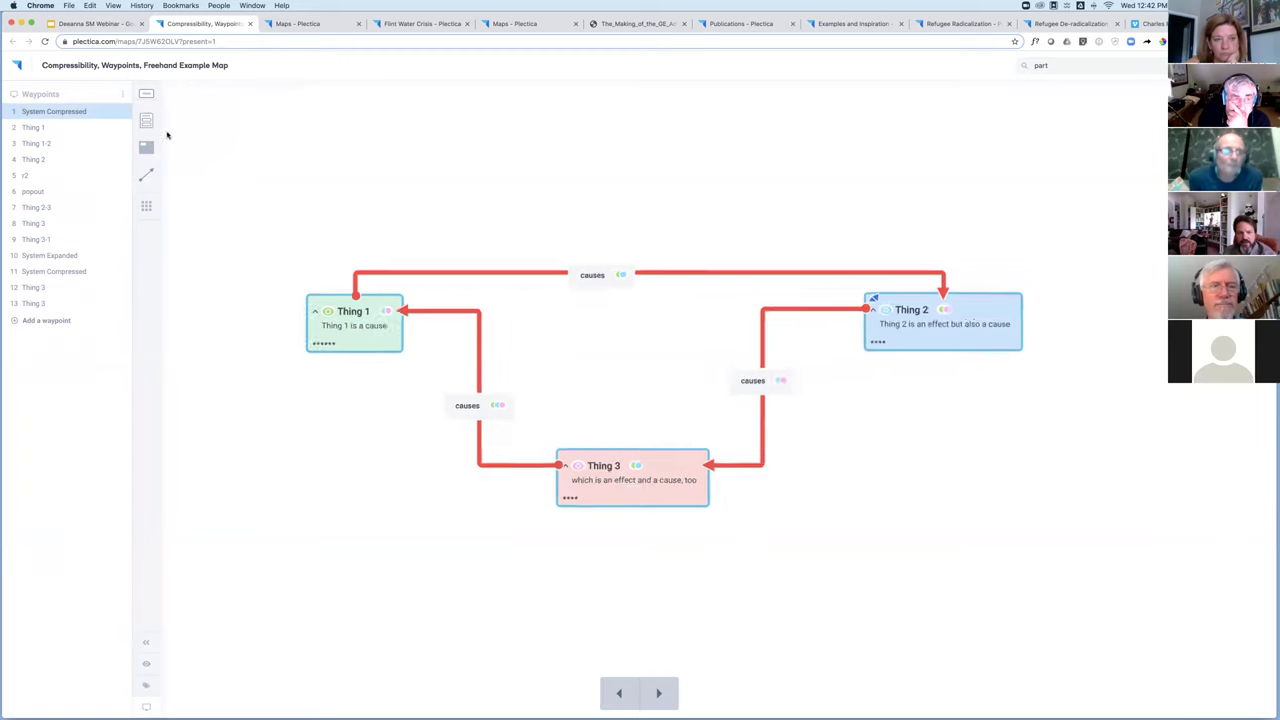
click(146, 707)
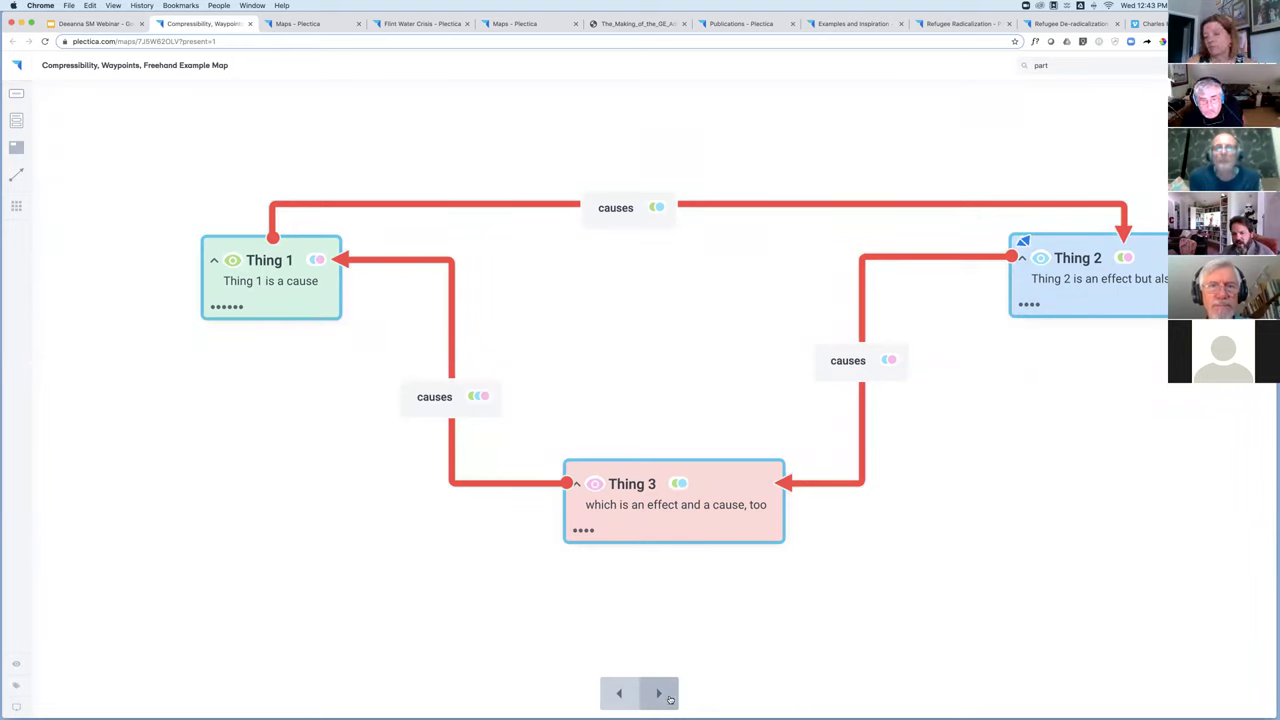
Advance the presentation from Thing 1 through Thing 1-2, Thing 2, r2 and the pop-out to Thing 2-3.
click(670, 699)
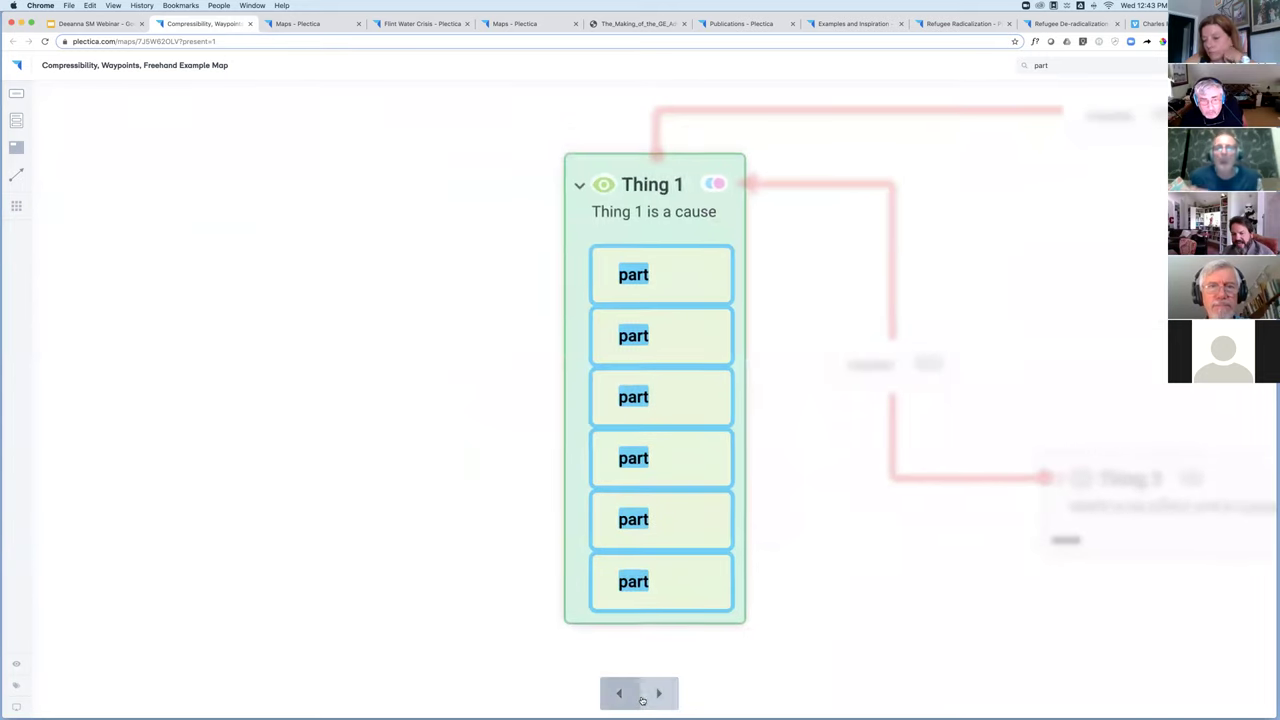
click(659, 695)
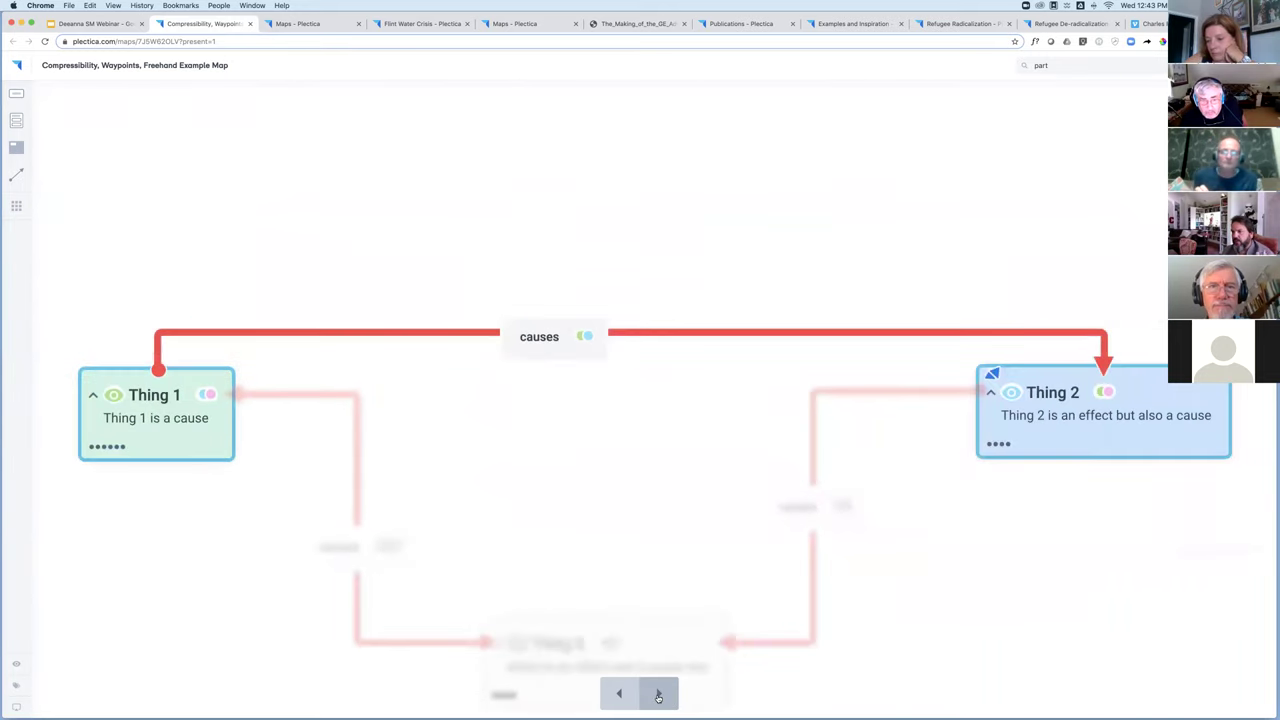
click(658, 695)
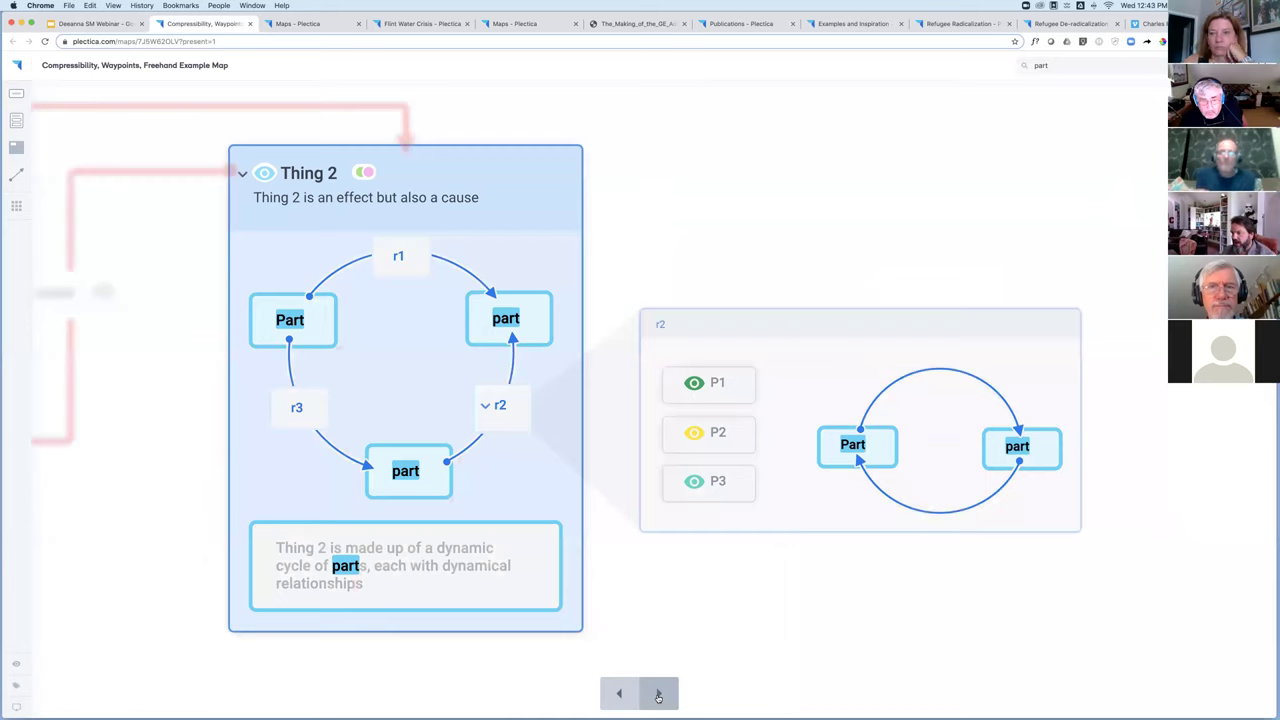
click(658, 695)
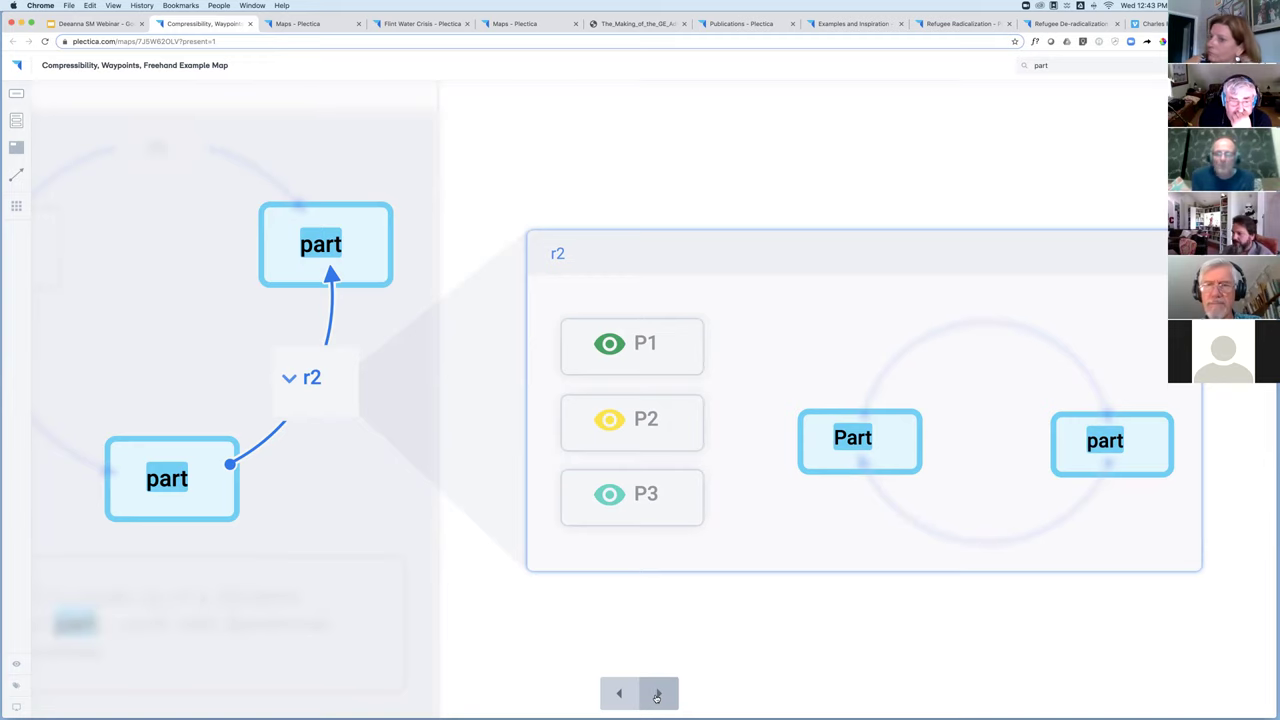
click(657, 695)
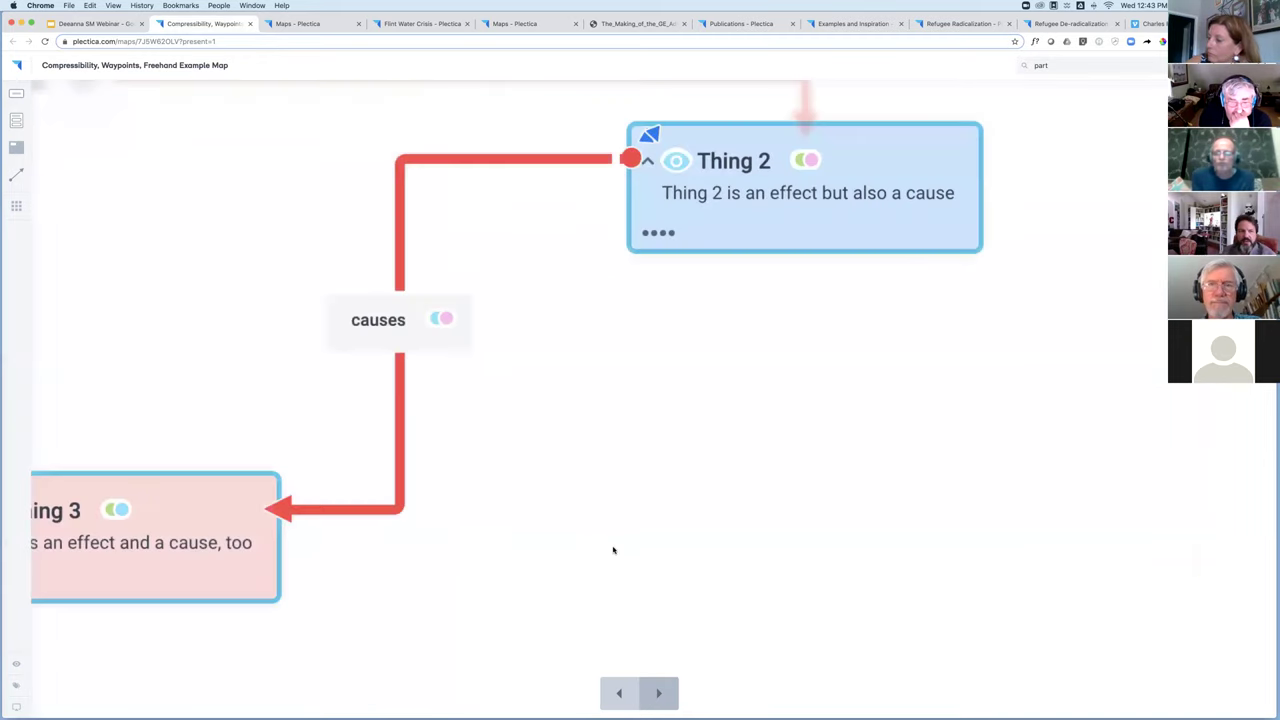
Return to the webinar slides, open the "DESCRIBING YOUR THINKING vs. PREDICTING YOUR THINKING" map and examine its Rockclimbing and Mastery diagrams.
click(117, 24)
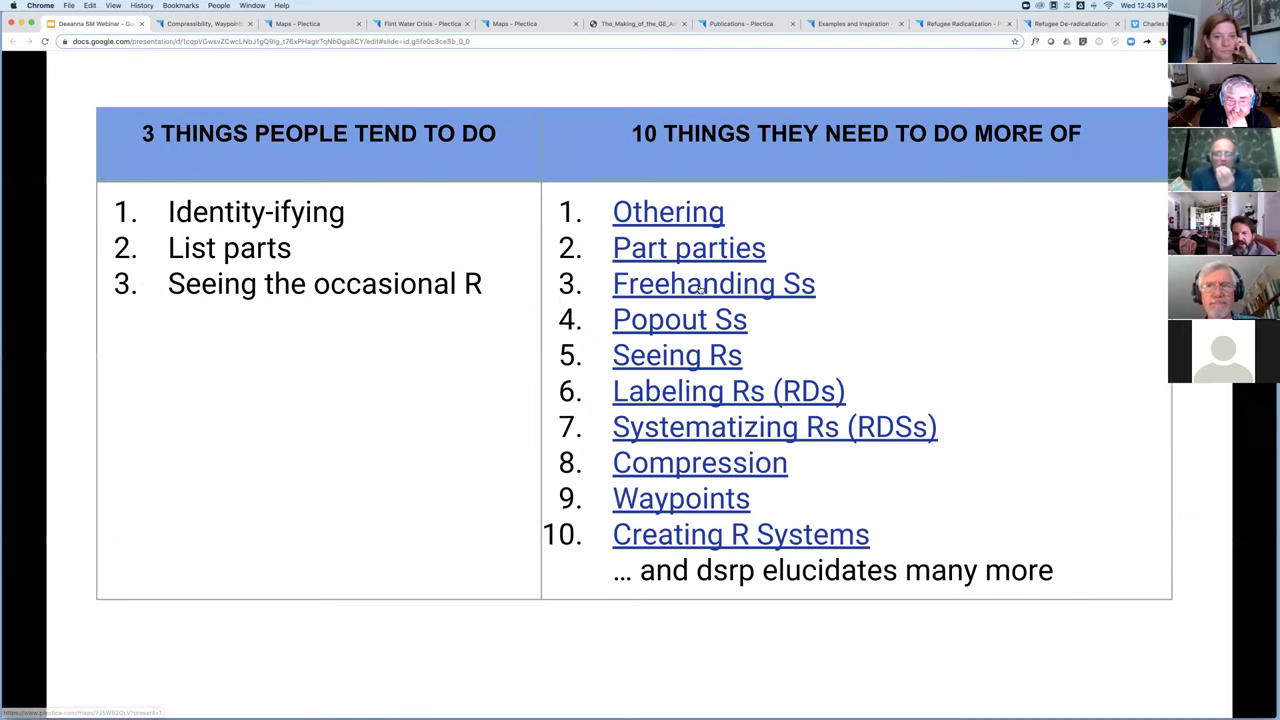
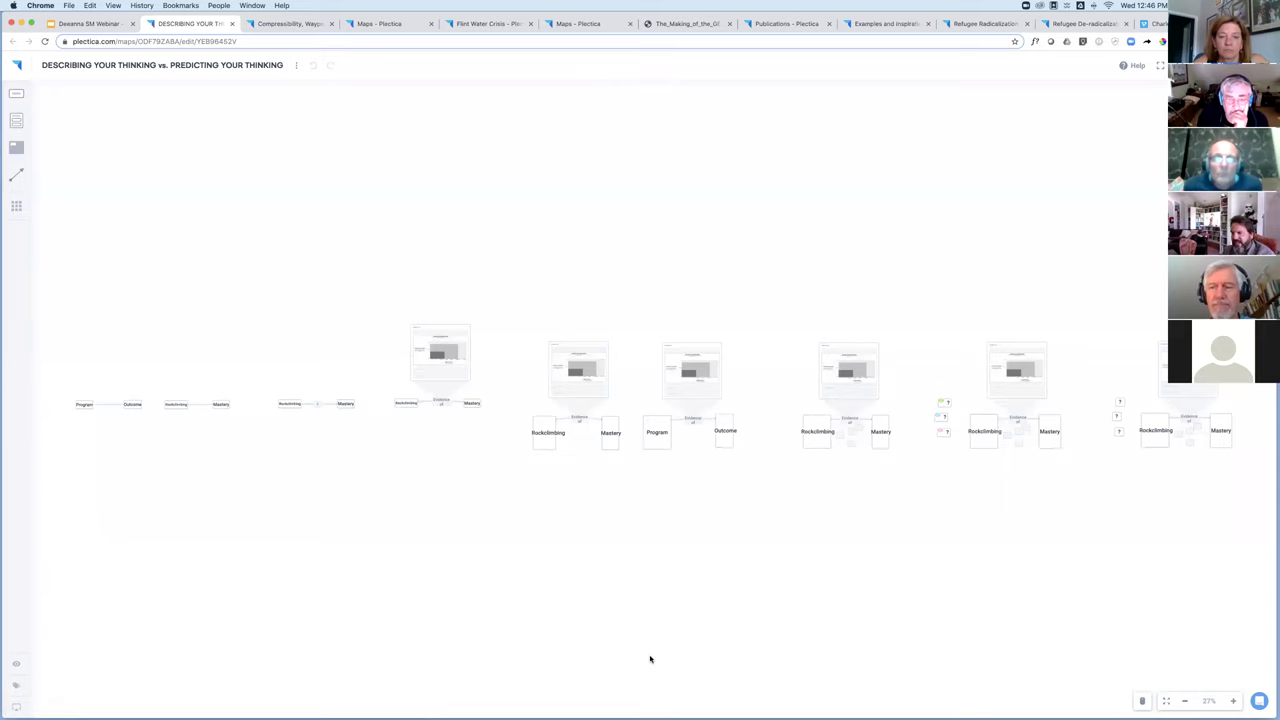
scroll(291, 537, up, 5)
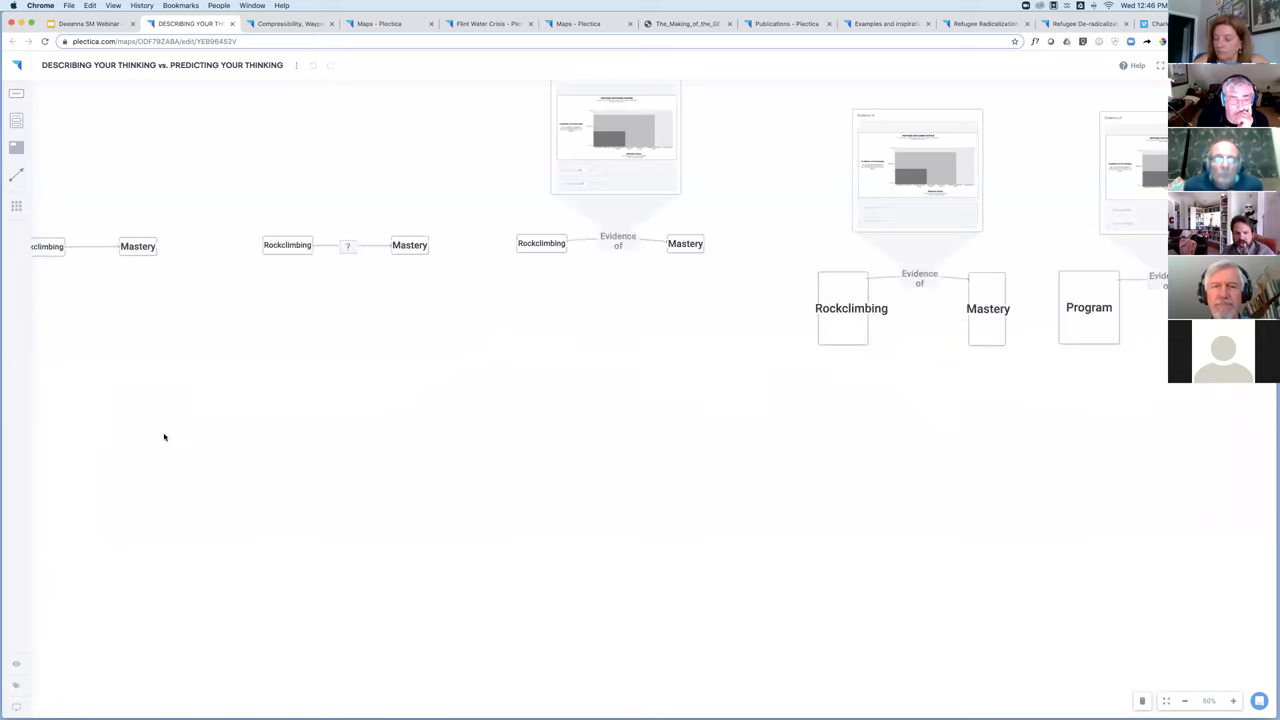
Return to the start of the map and examine the Program-to-Outcome diagram up close.
scroll(820, 454, left, 5)
scroll(770, 470, up, 2)
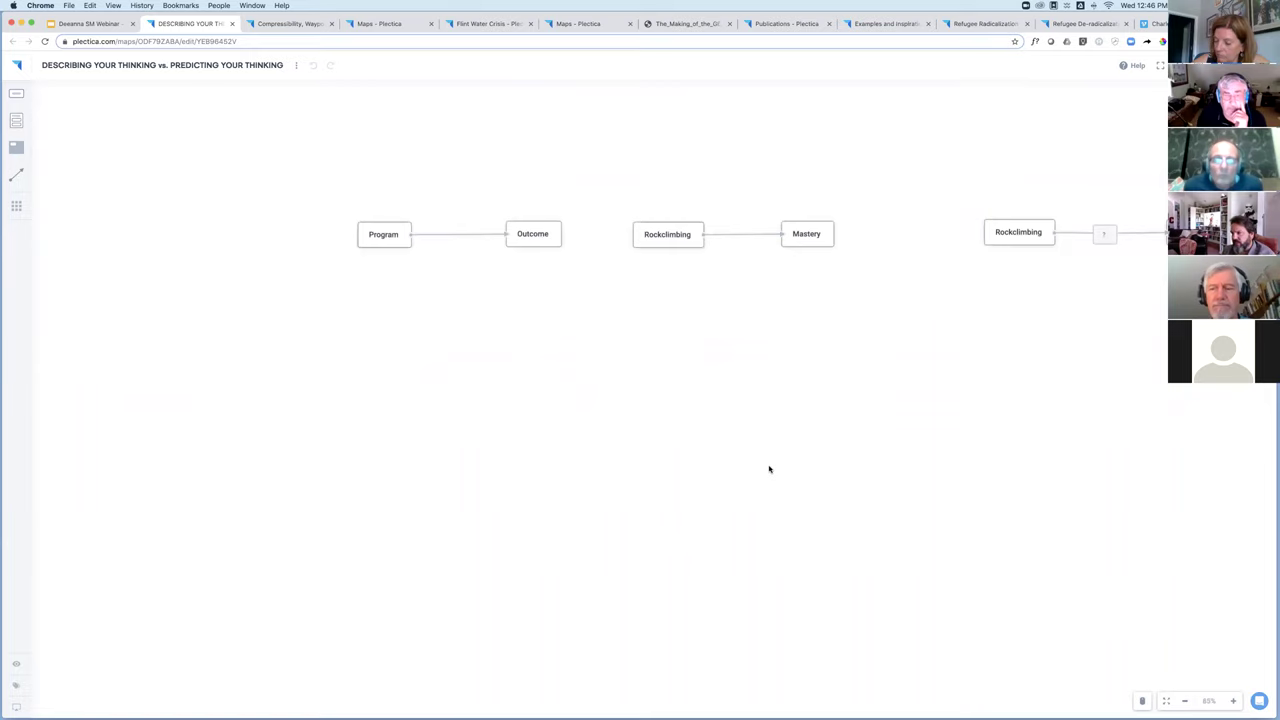
scroll(499, 329, up, 5)
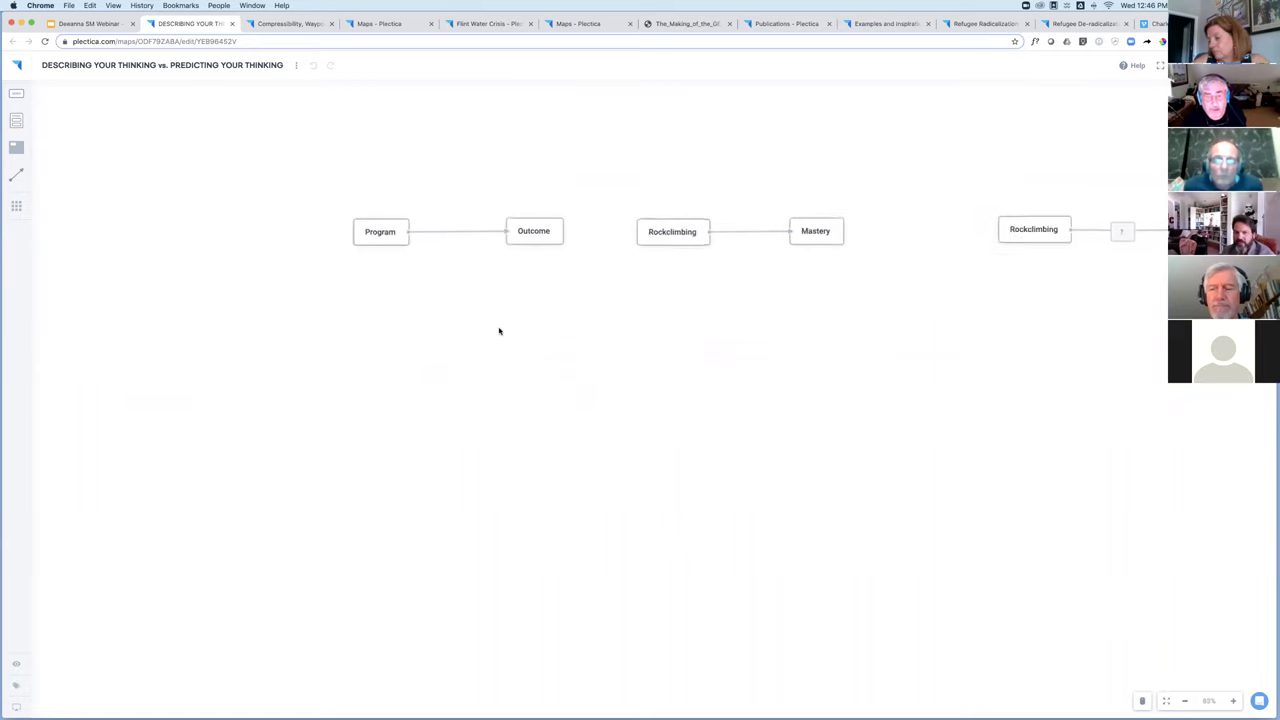
scroll(864, 405, left, 5)
scroll(864, 405, up, 2)
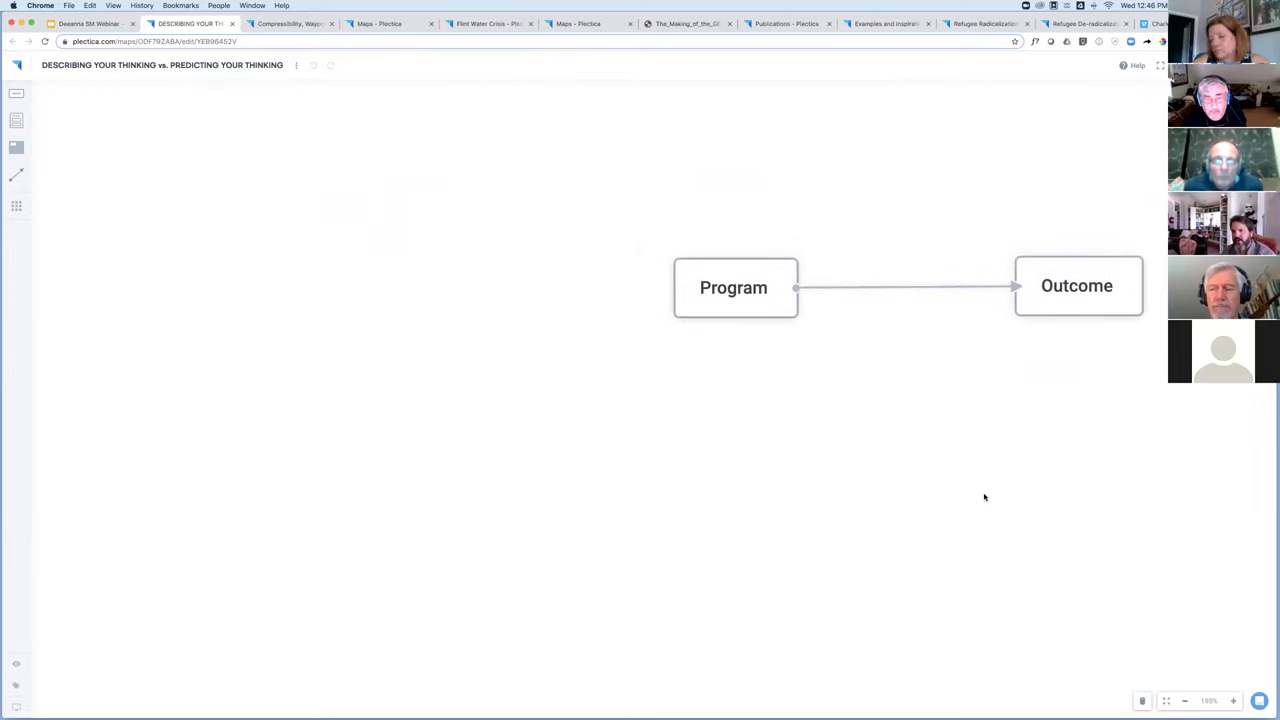
scroll(982, 496, up, 1)
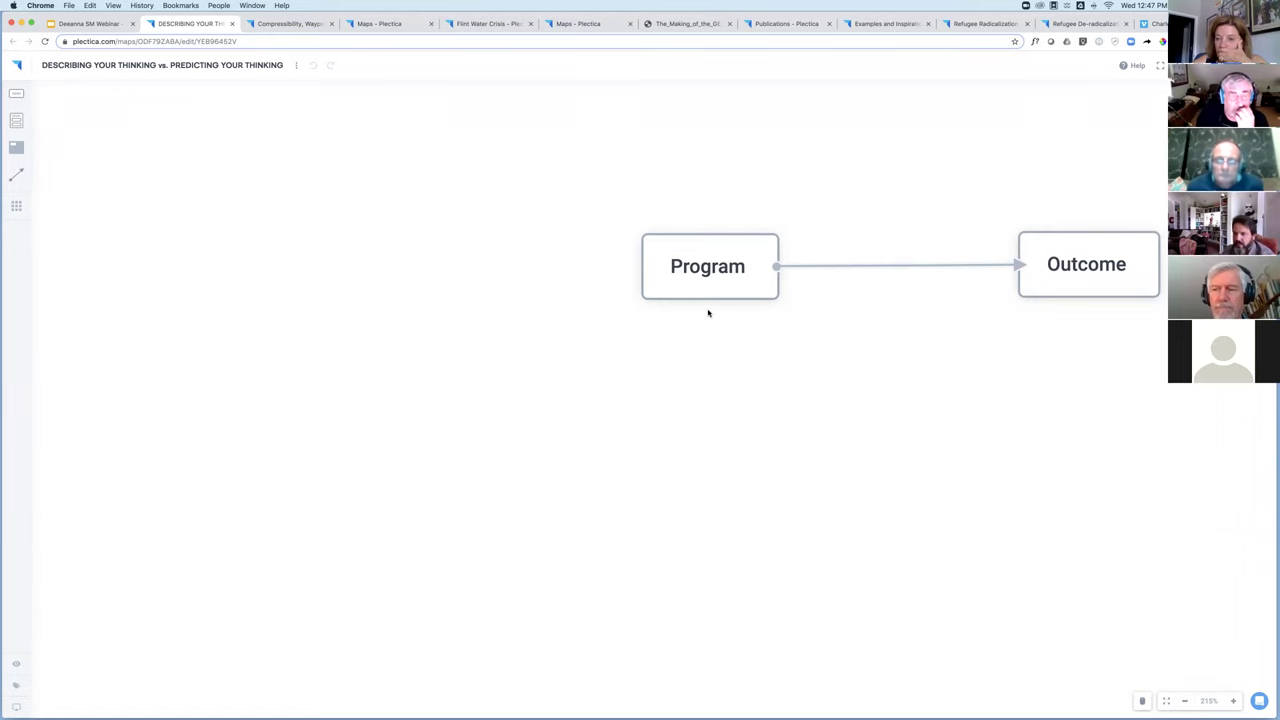
scroll(985, 368, up, 2)
scroll(1029, 377, up, 2)
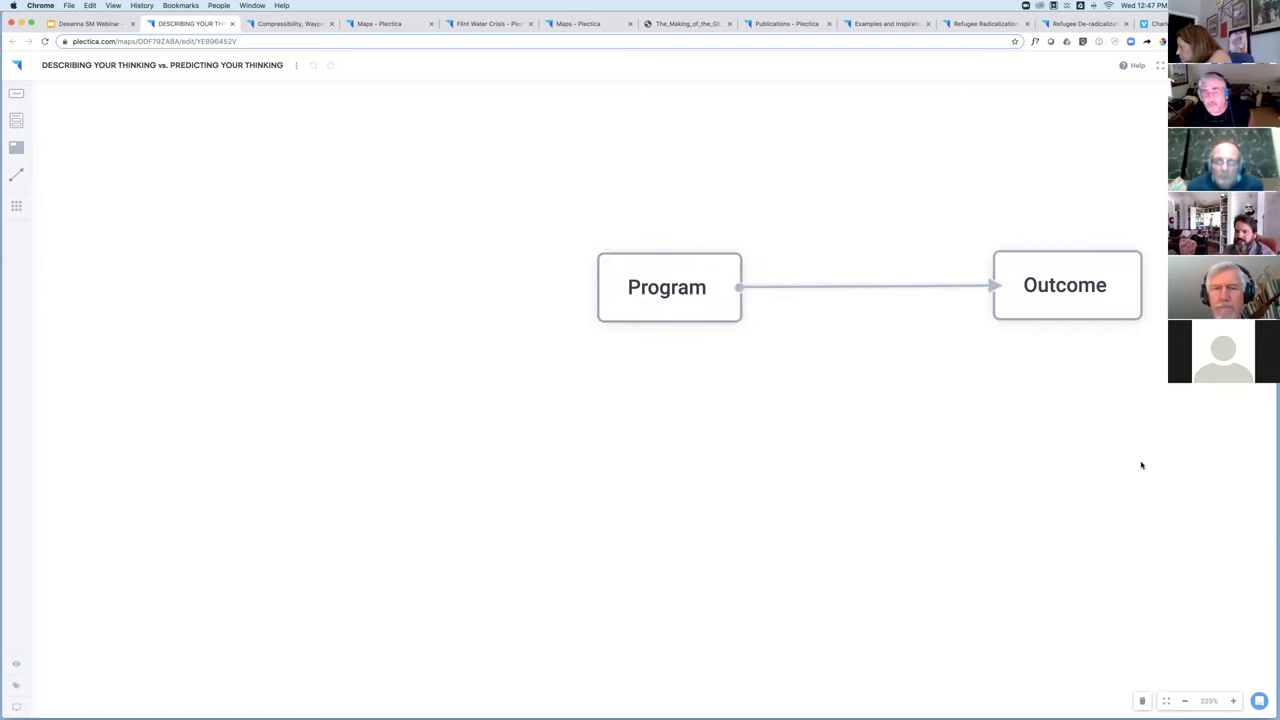
Compare the Program-to-Outcome diagram with the plain Rockclimbing-to-Mastery diagram beside it.
drag(1157, 431, 423, 423)
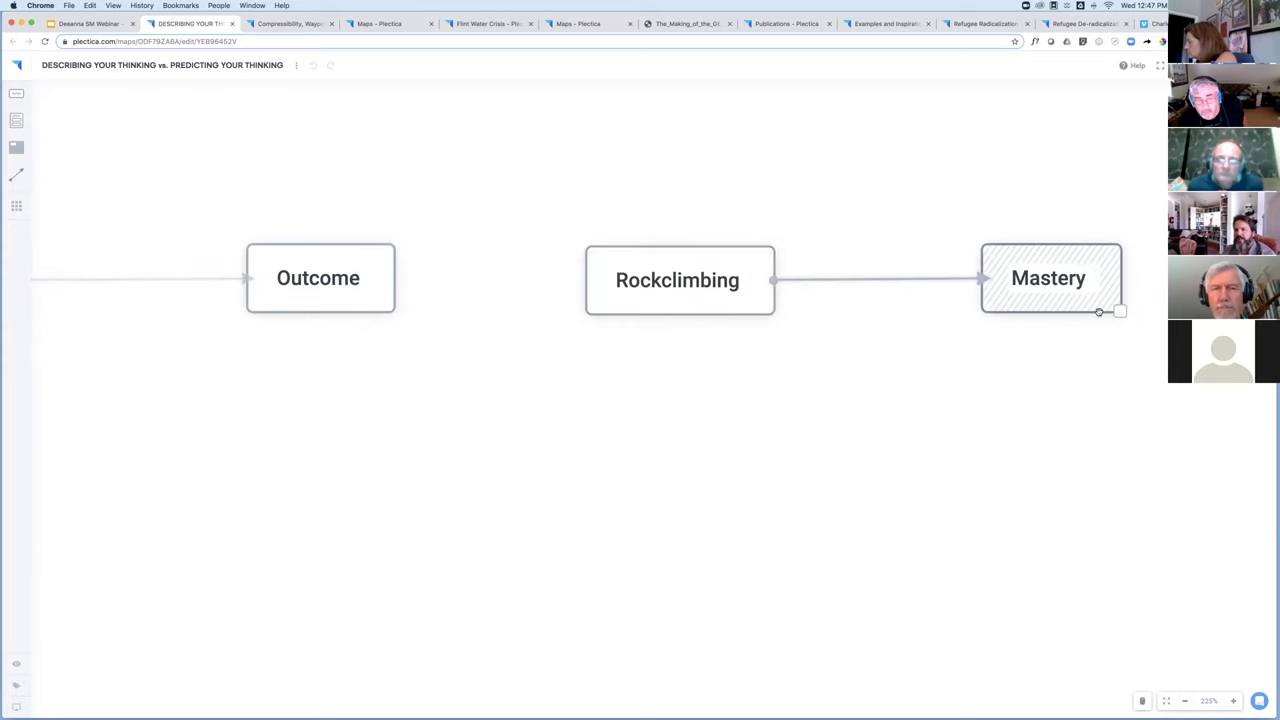
mouse_move(1095, 309)
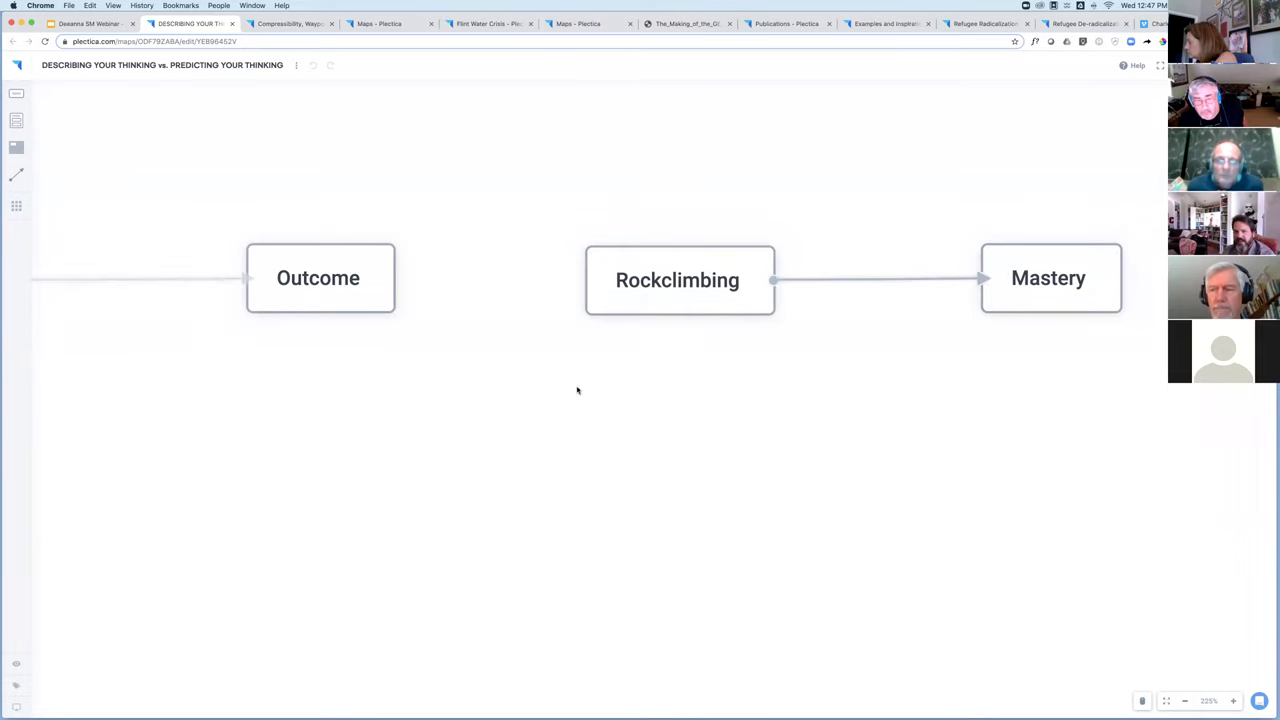
scroll(688, 387, left, 5)
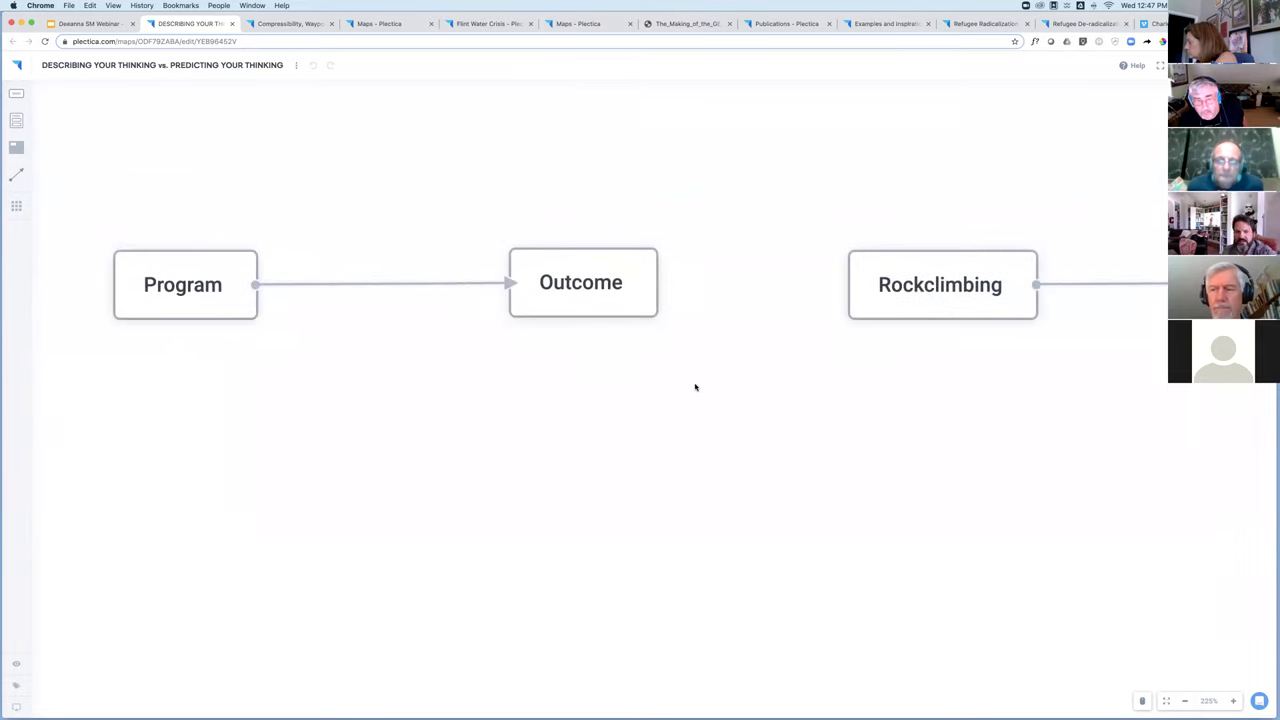
scroll(823, 391, right, 6)
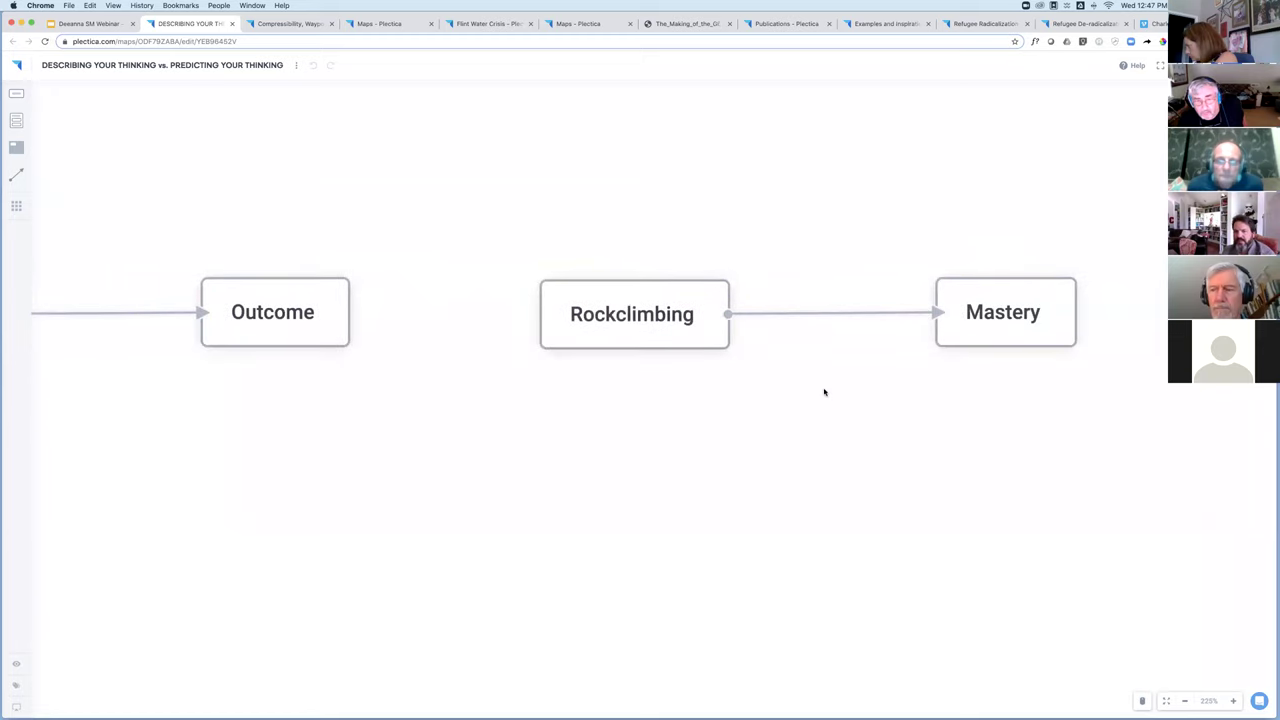
scroll(823, 391, up, 5)
scroll(740, 380, right, 4)
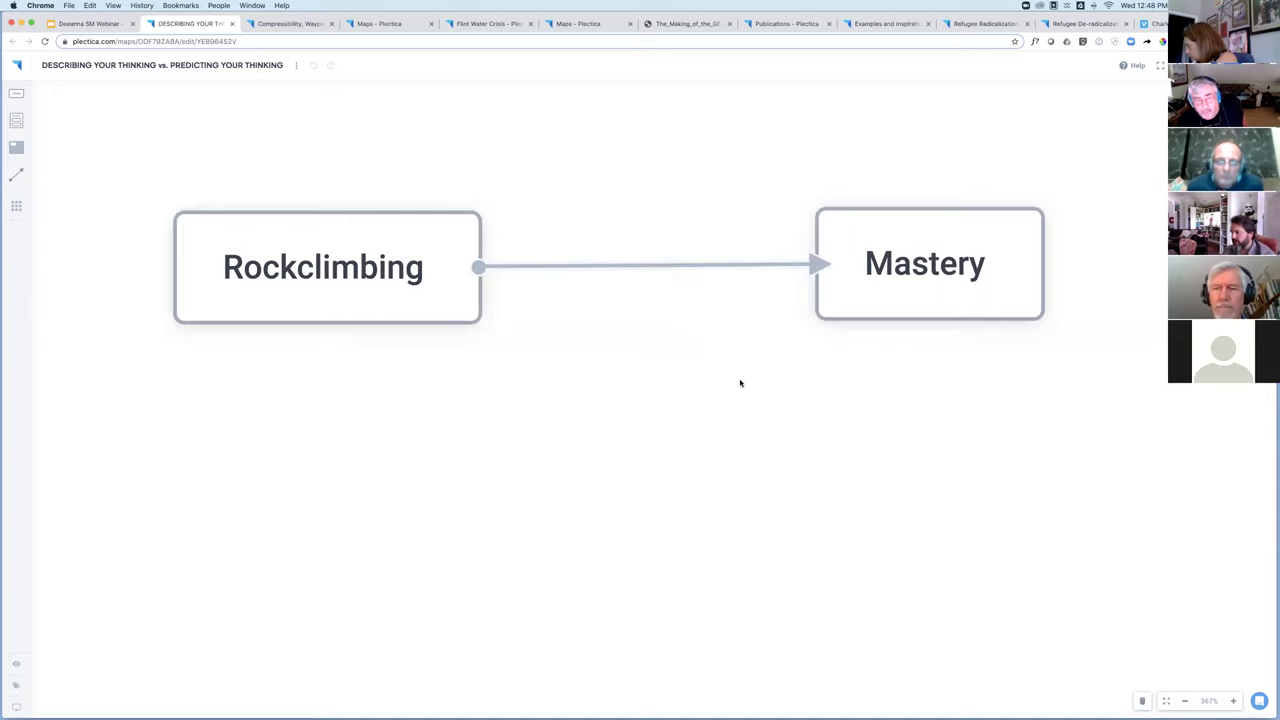
scroll(740, 380, down, 1)
scroll(734, 391, right, 5)
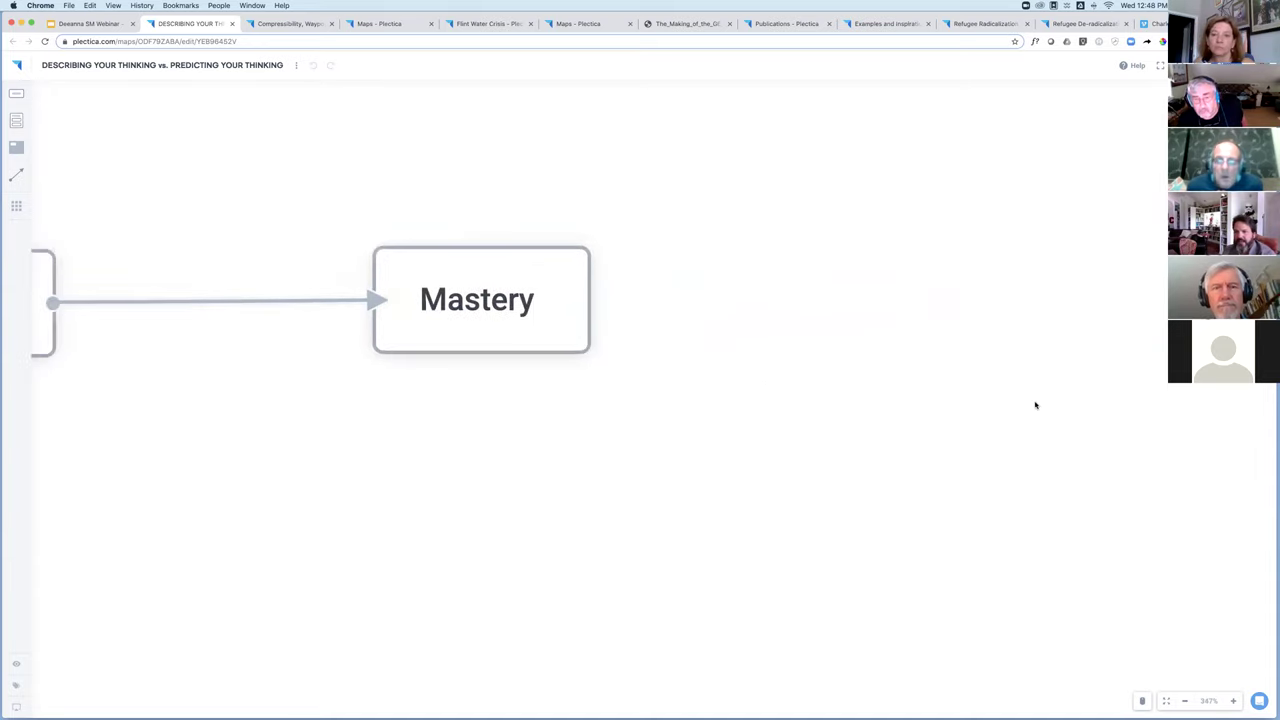
Examine the Rockclimbing-to-Mastery diagram whose relationship carries a question-mark card.
scroll(757, 408, right, 10)
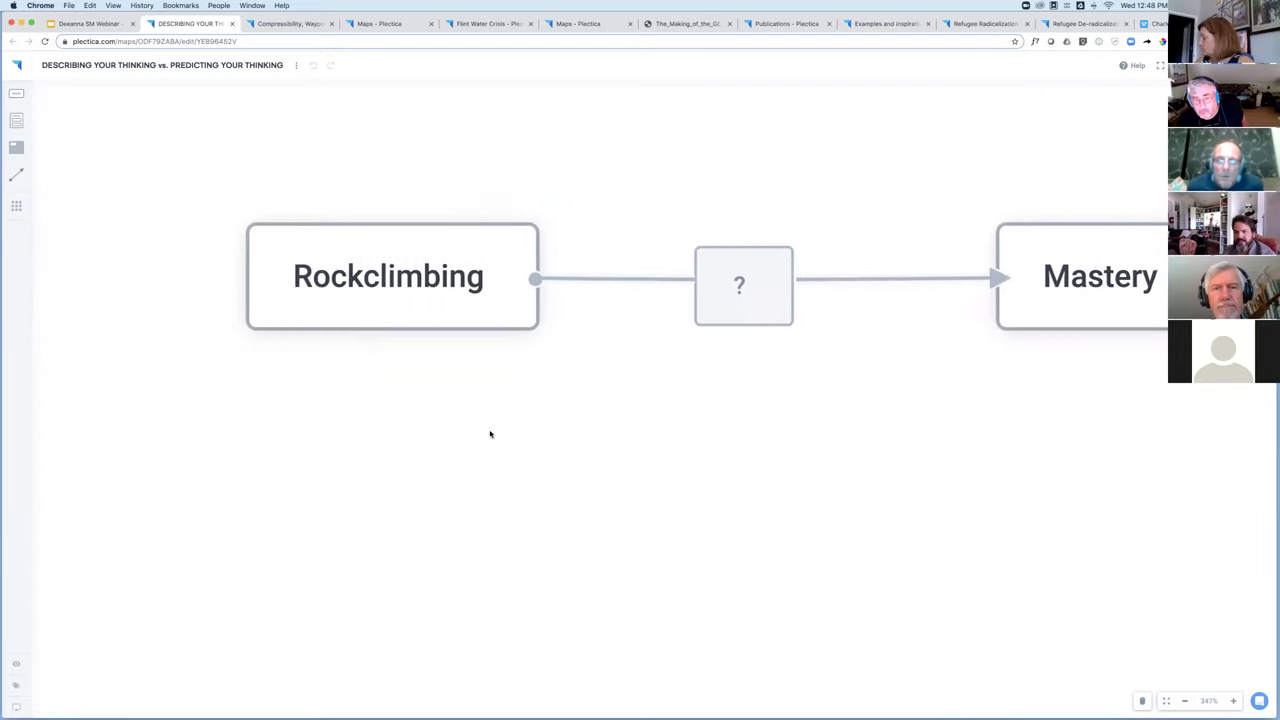
scroll(490, 434, right, 3)
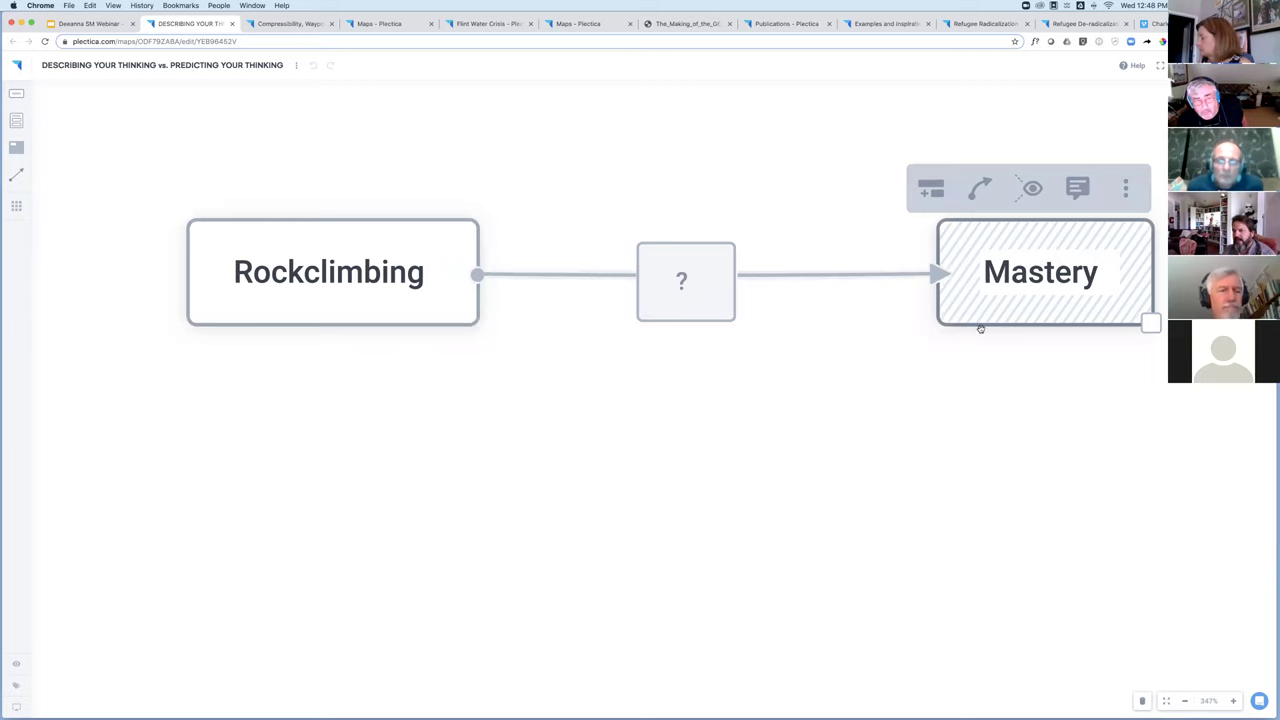
scroll(843, 349, up, 1)
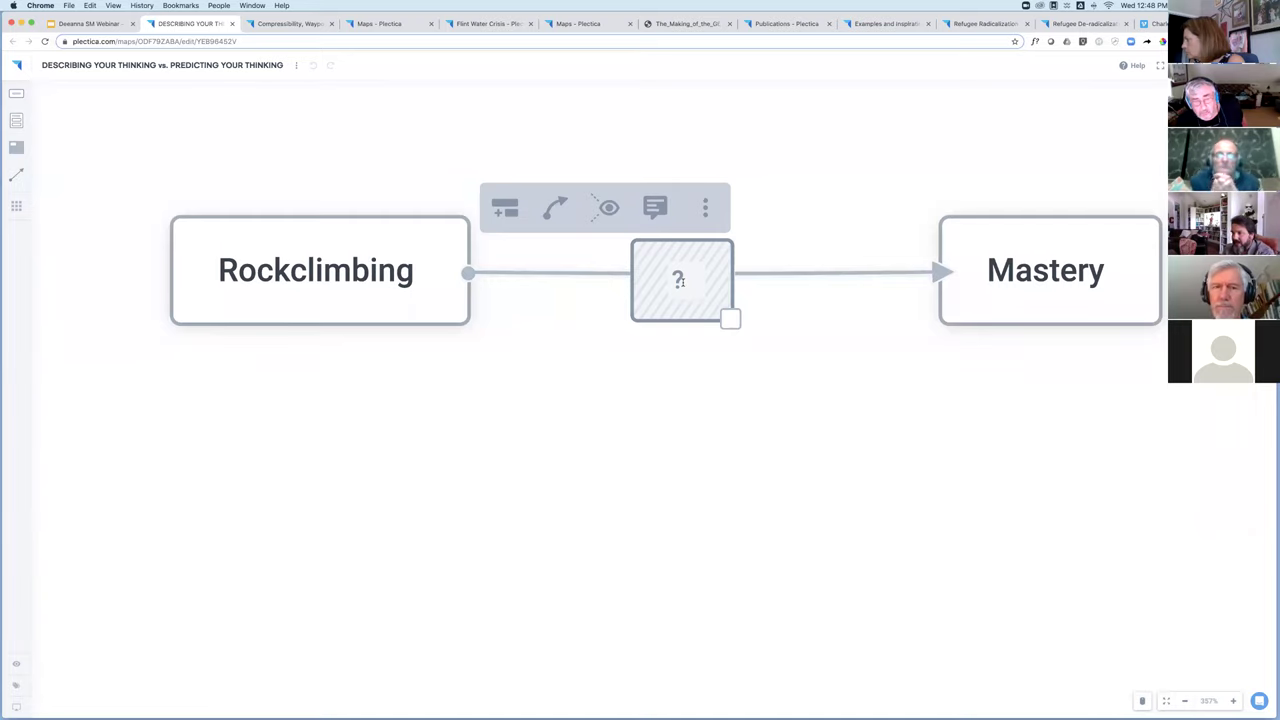
click(1034, 470)
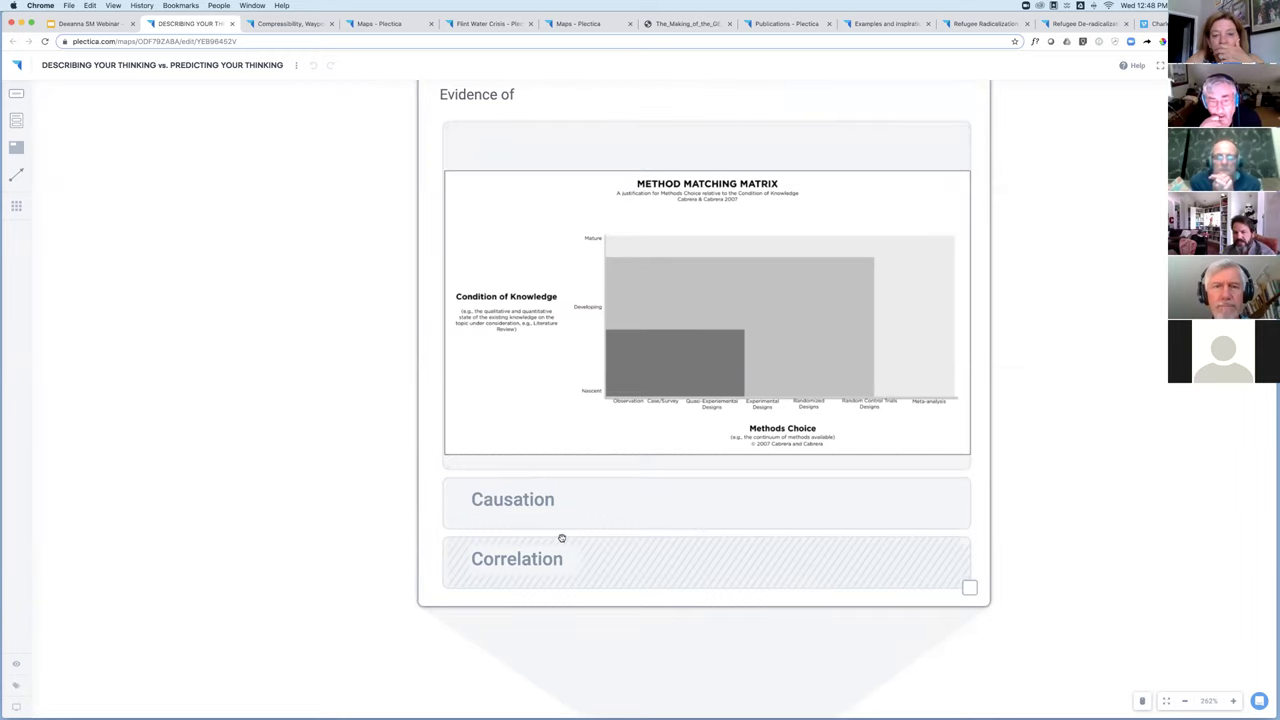
Examine the "Evidence of" relationship between Rockclimbing and Mastery, including its pop-out with the Method Matching Matrix, Causation and Correlation.
scroll(931, 634, down, 3)
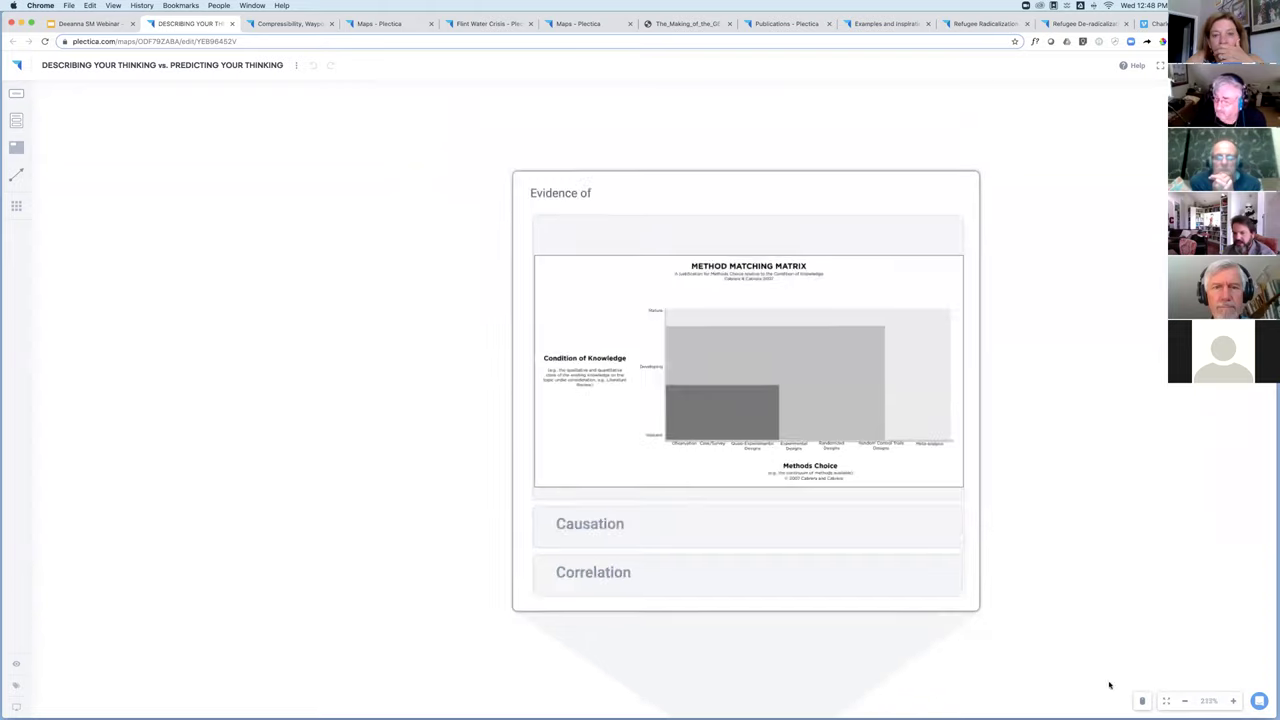
scroll(1066, 337, down, 5)
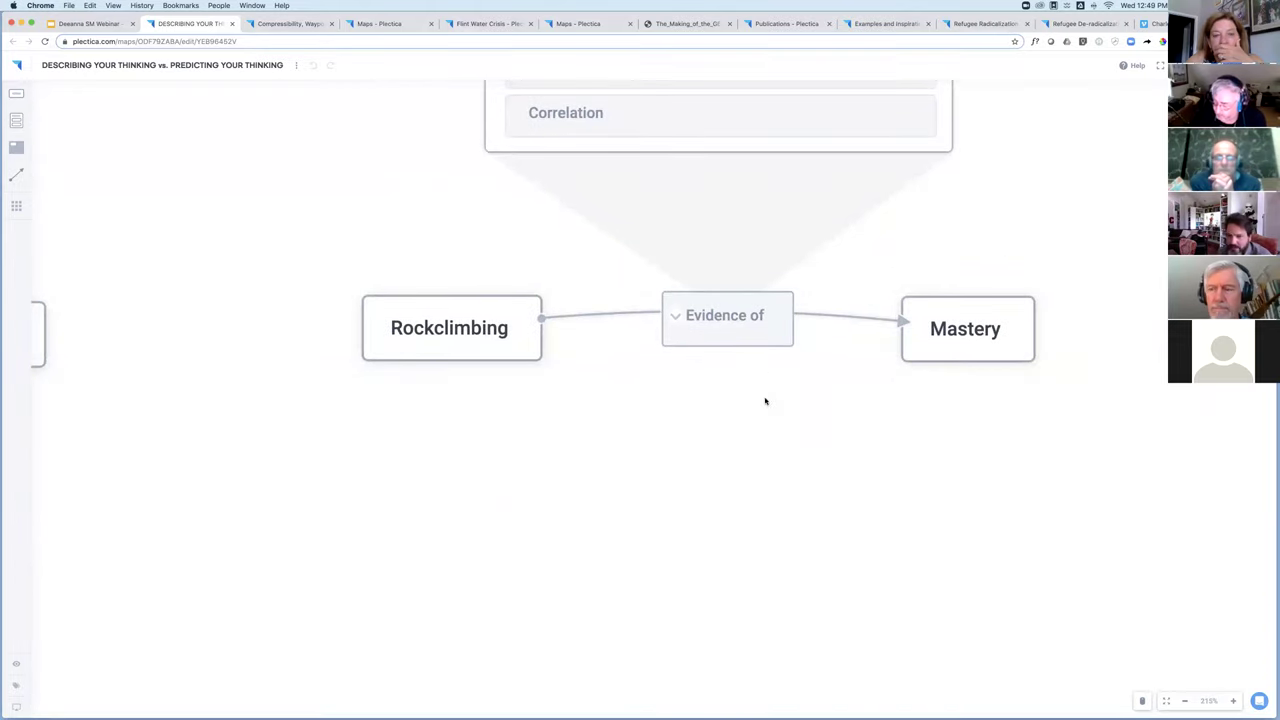
scroll(830, 404, down, 1)
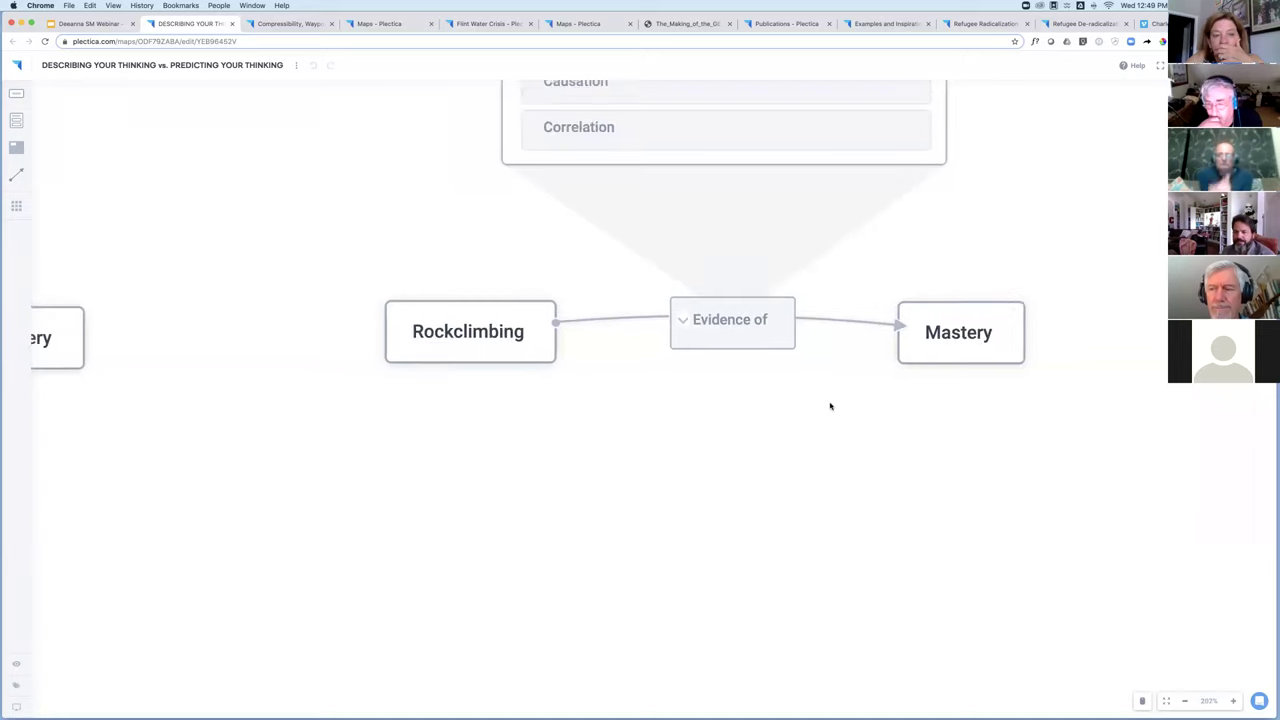
scroll(830, 404, up, 2)
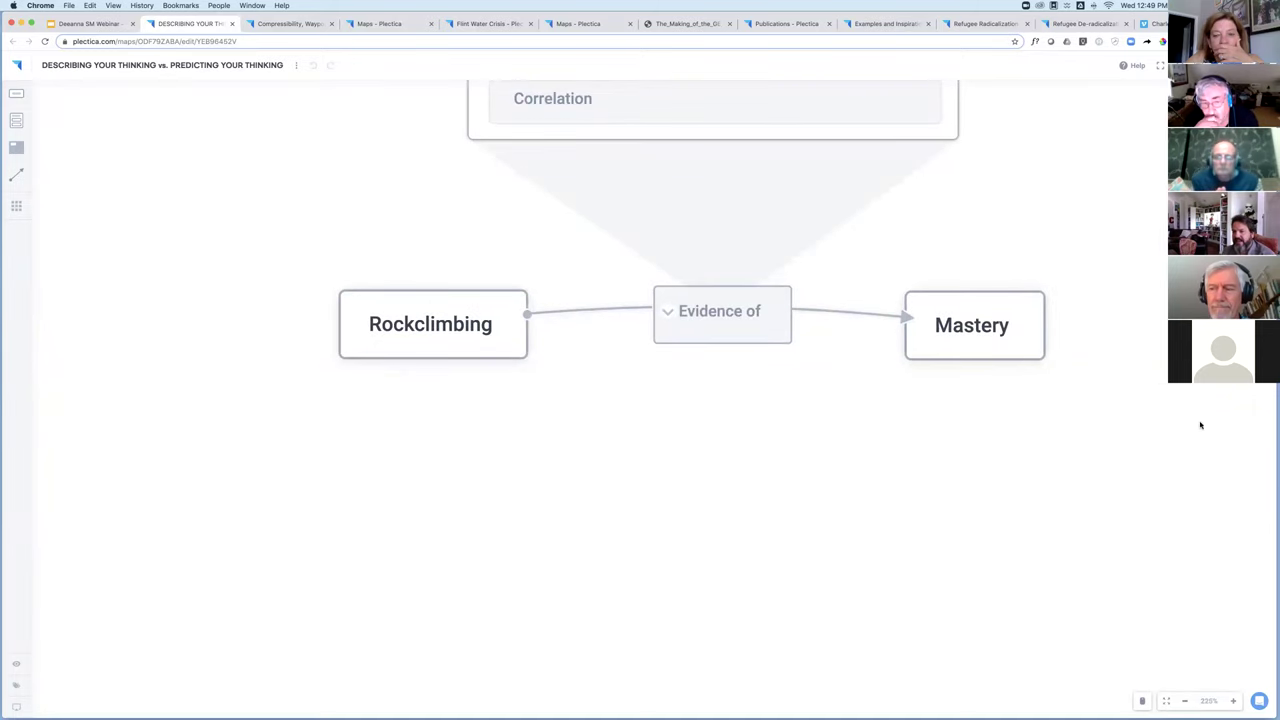
Examine the question-mark parts inside the Rockclimbing and Mastery cards of the following diagram.
scroll(823, 423, right, 5)
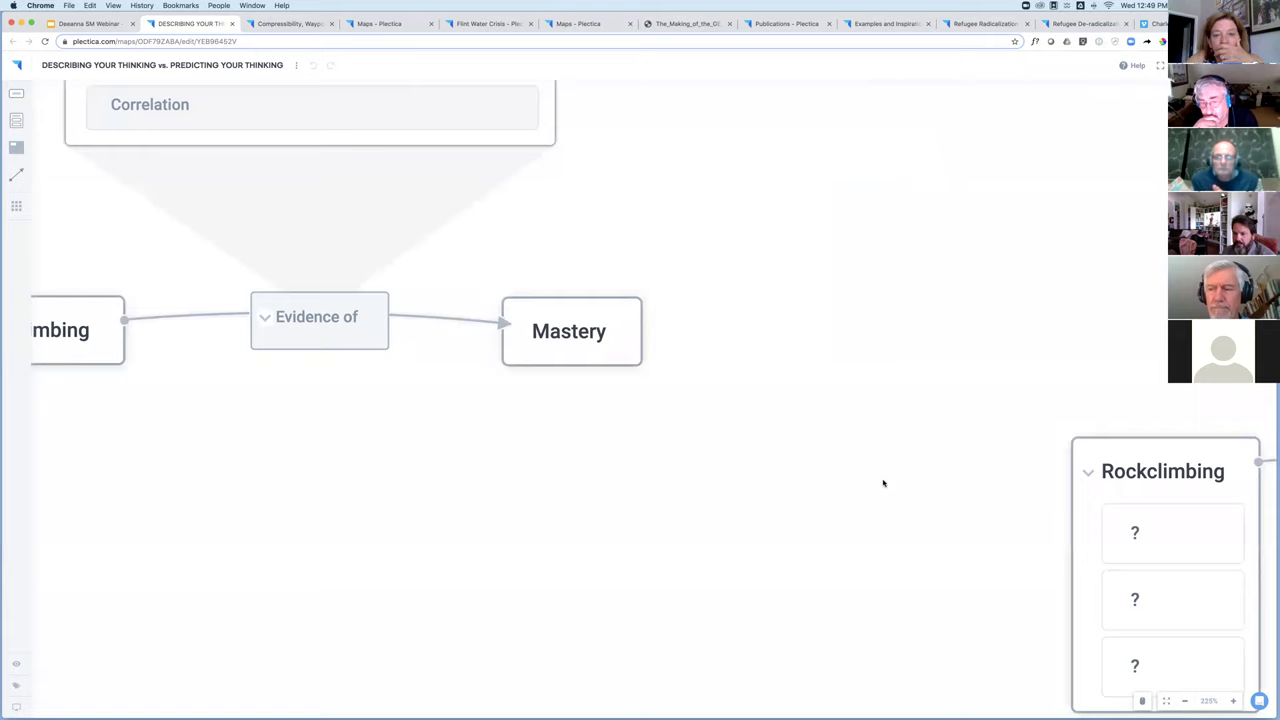
scroll(883, 483, right, 5)
scroll(883, 483, down, 2)
drag(930, 395, 718, 393)
click(431, 531)
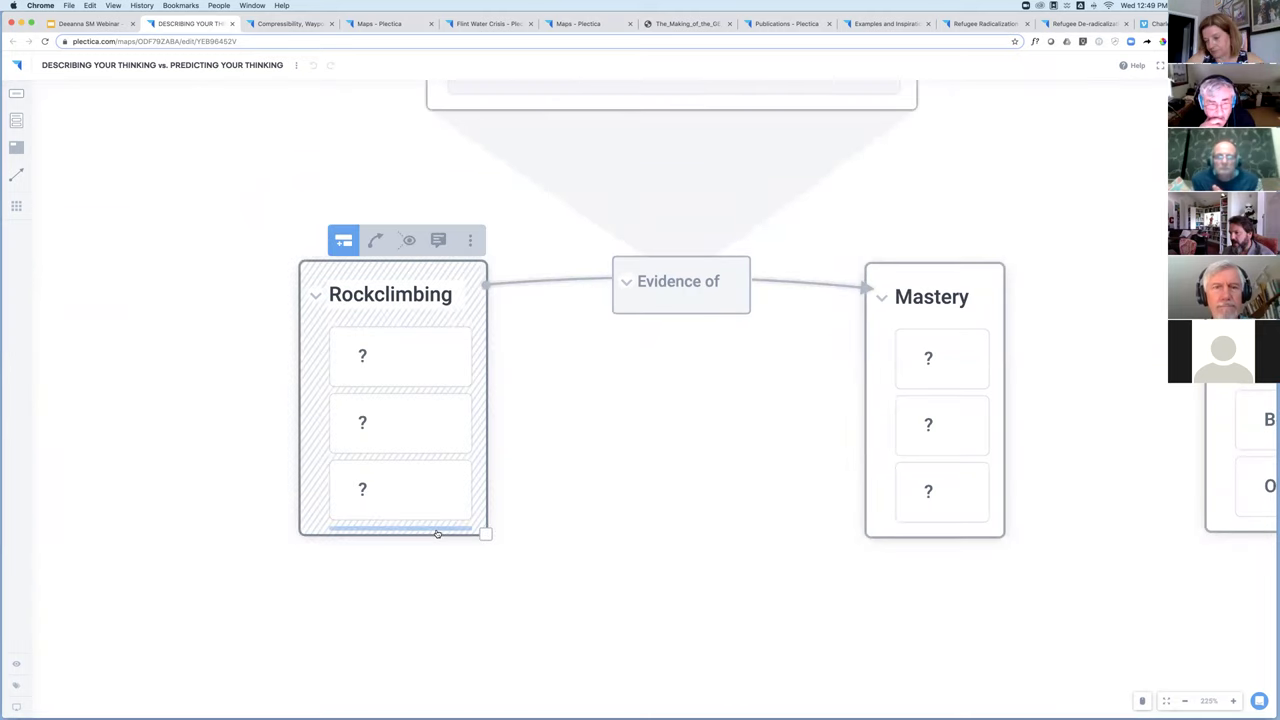
click(986, 534)
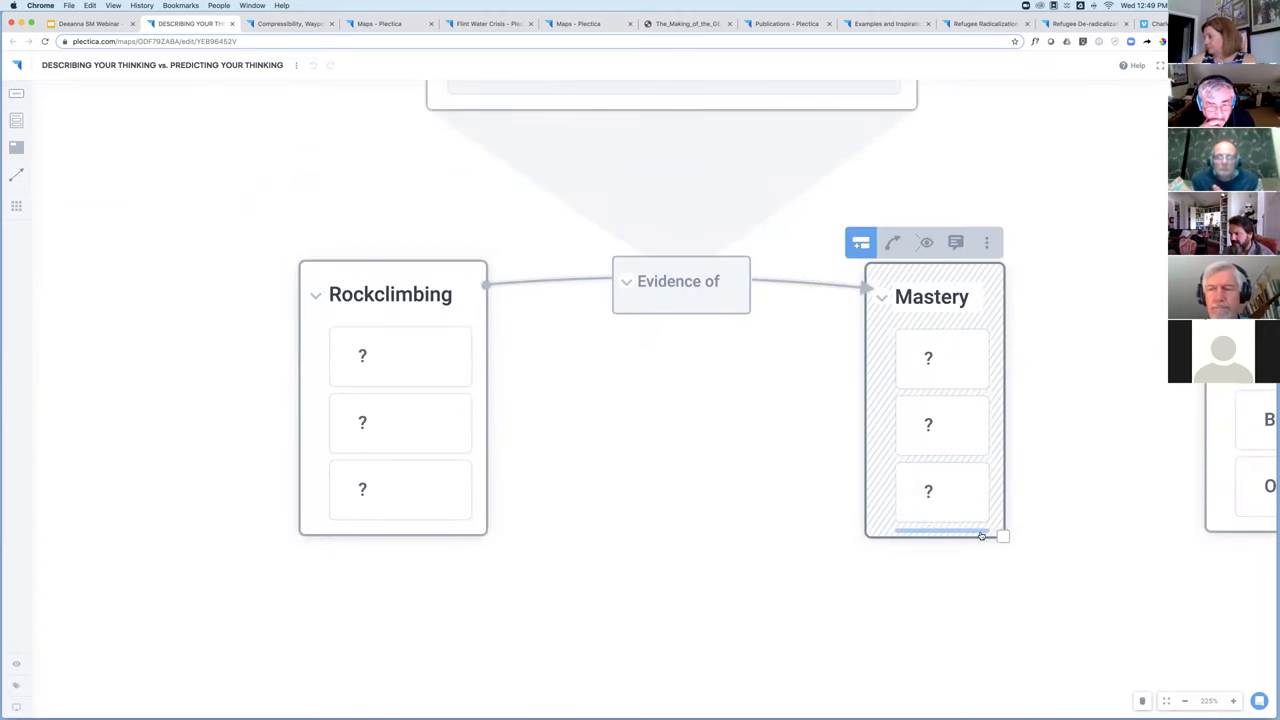
click(1123, 491)
Examine the Program card's parts Rock Climbing, Belaying and Observing alongside the Outcome card's question-mark parts.
scroll(560, 491, right, 10)
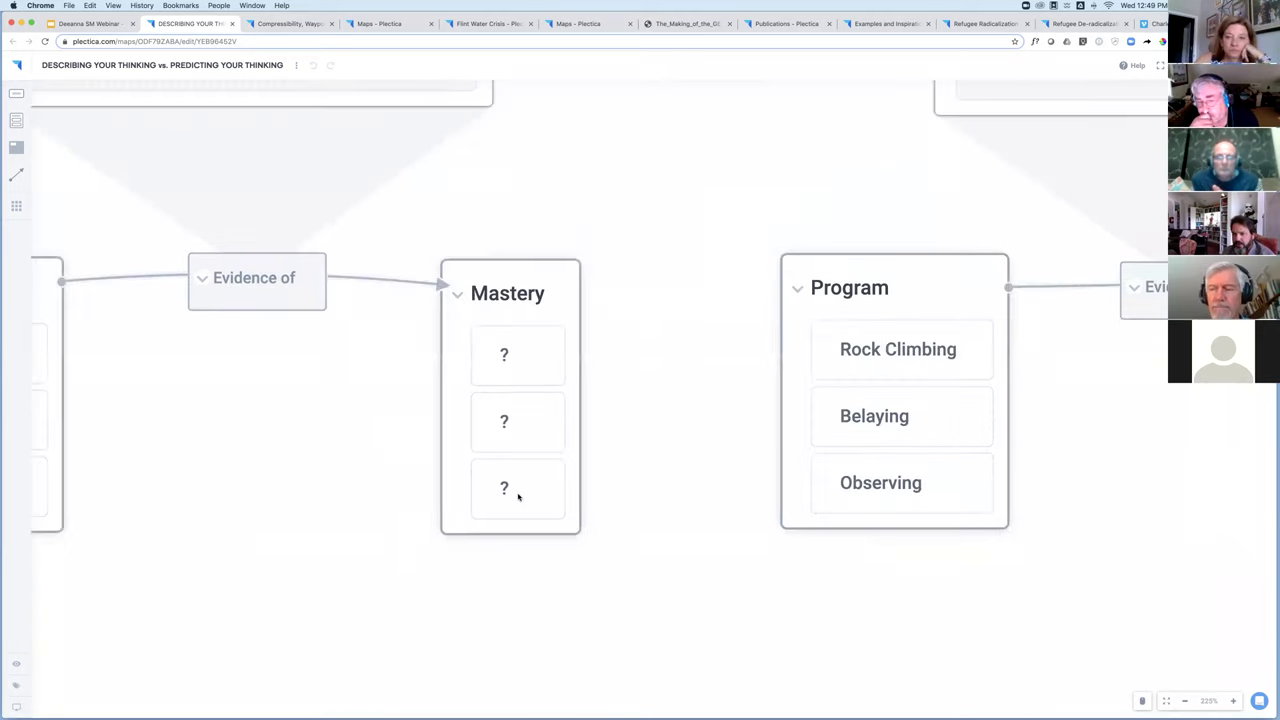
scroll(849, 466, right, 4)
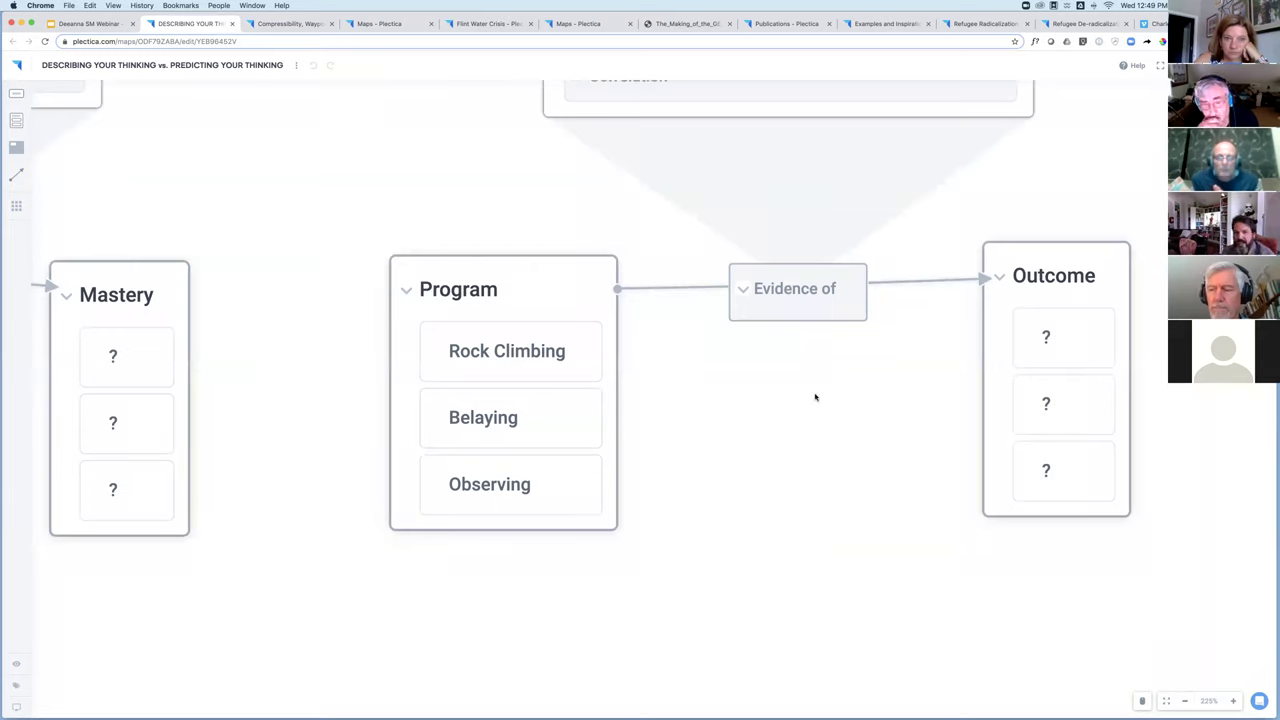
scroll(735, 387, right, 2)
scroll(503, 351, right, 2)
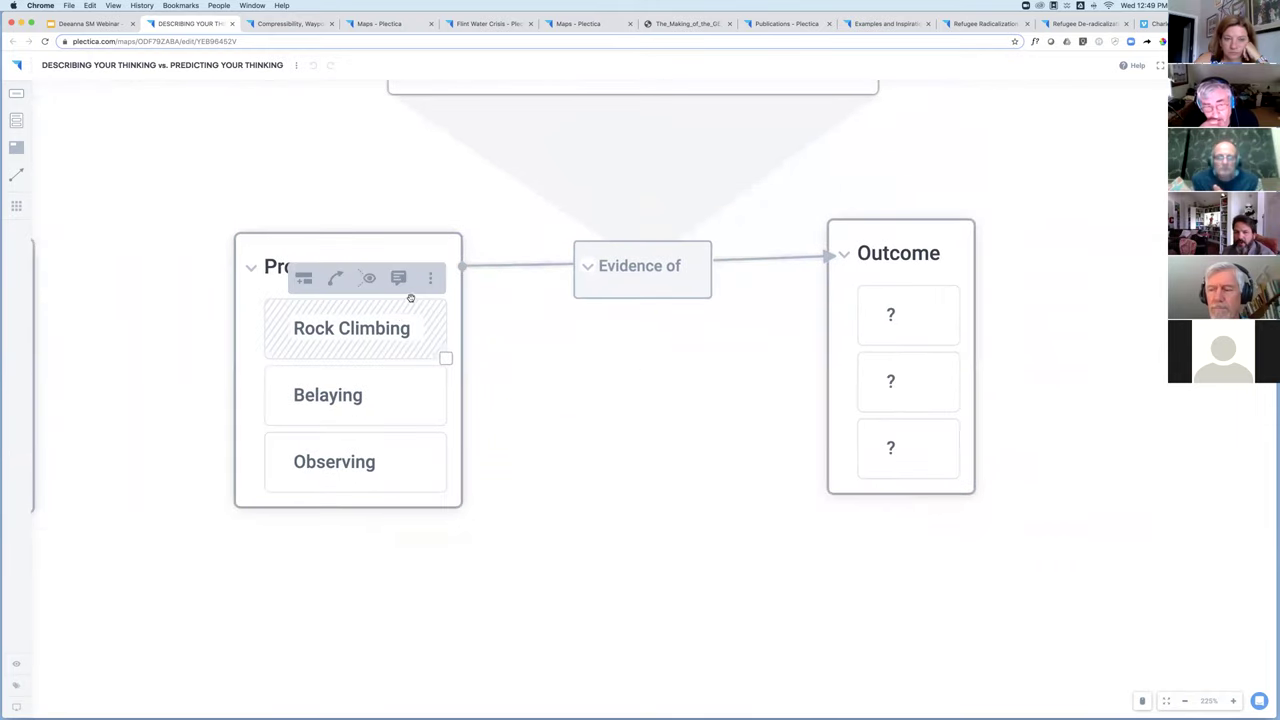
mouse_move(424, 354)
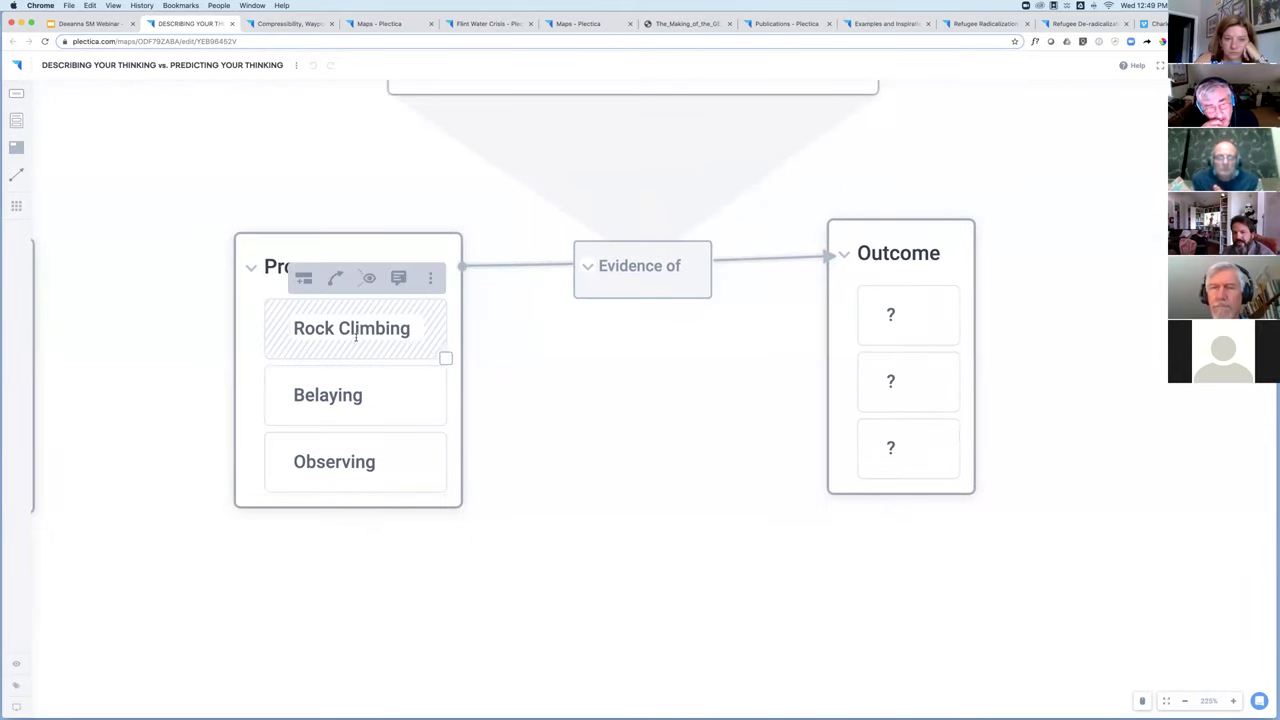
mouse_move(342, 398)
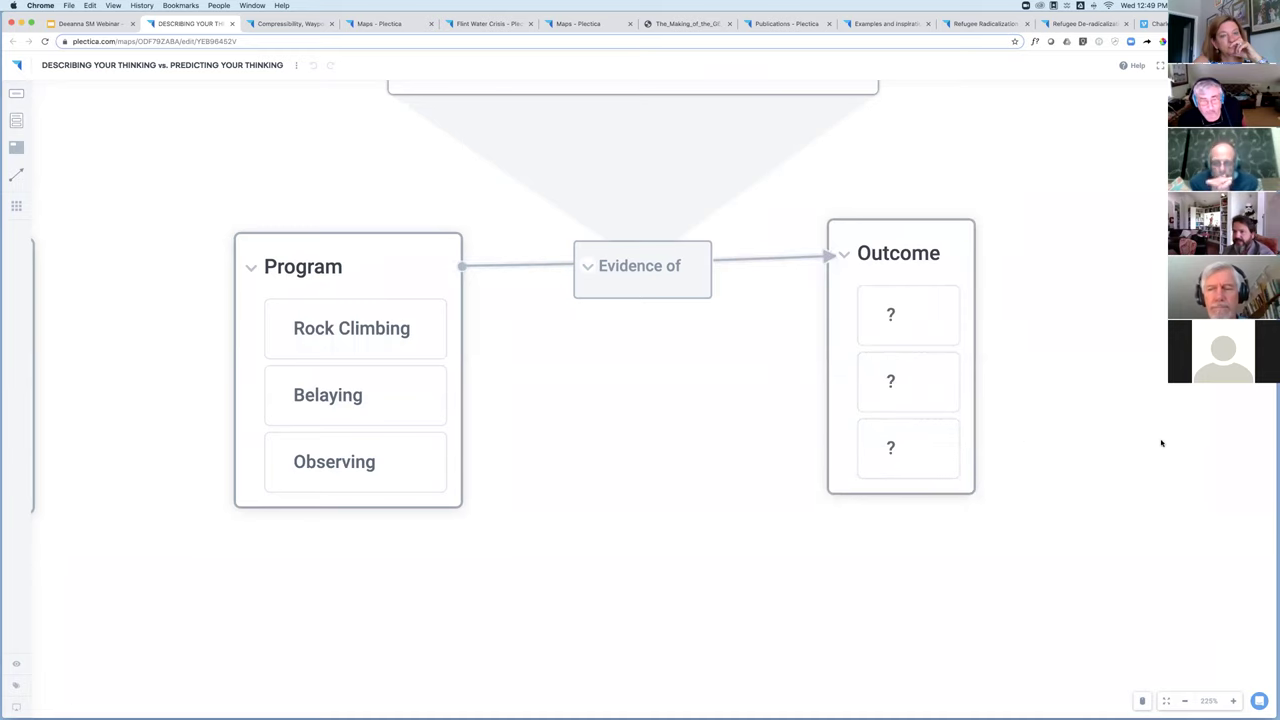
Examine the question-mark relationships linking the individual parts of Rockclimbing to the parts of Mastery.
scroll(1161, 443, right, 10)
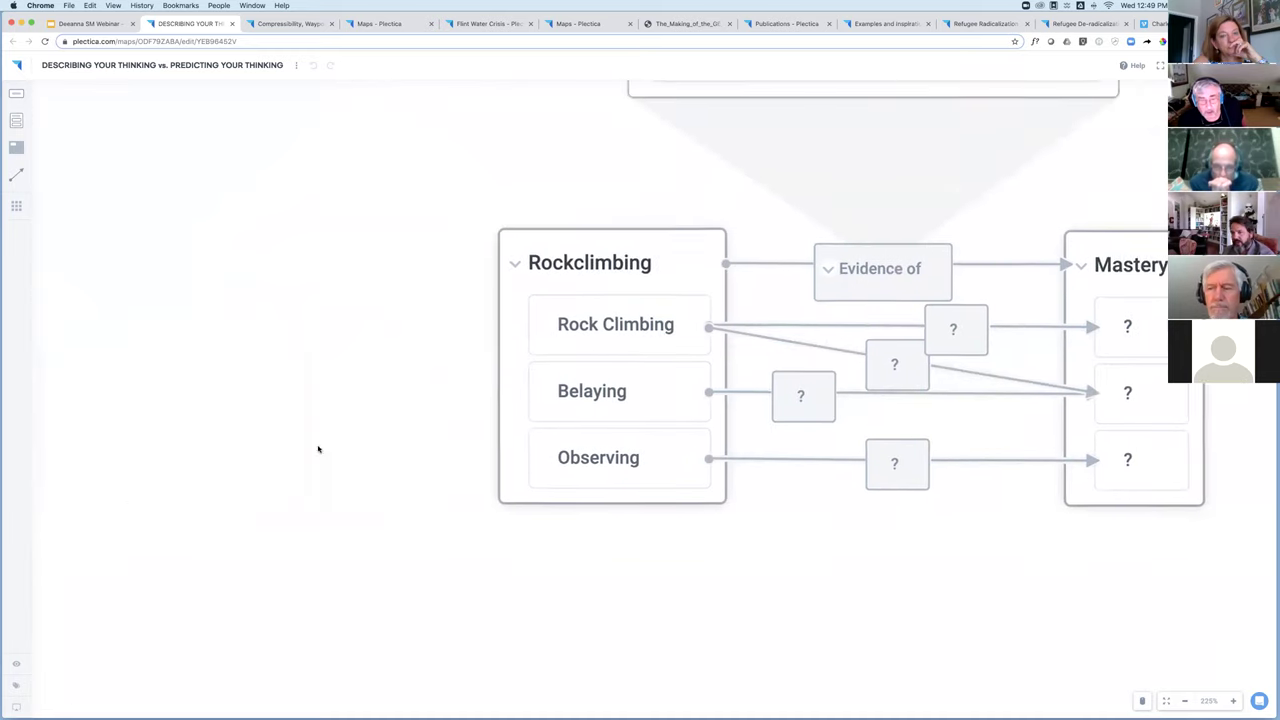
scroll(318, 449, right, 2)
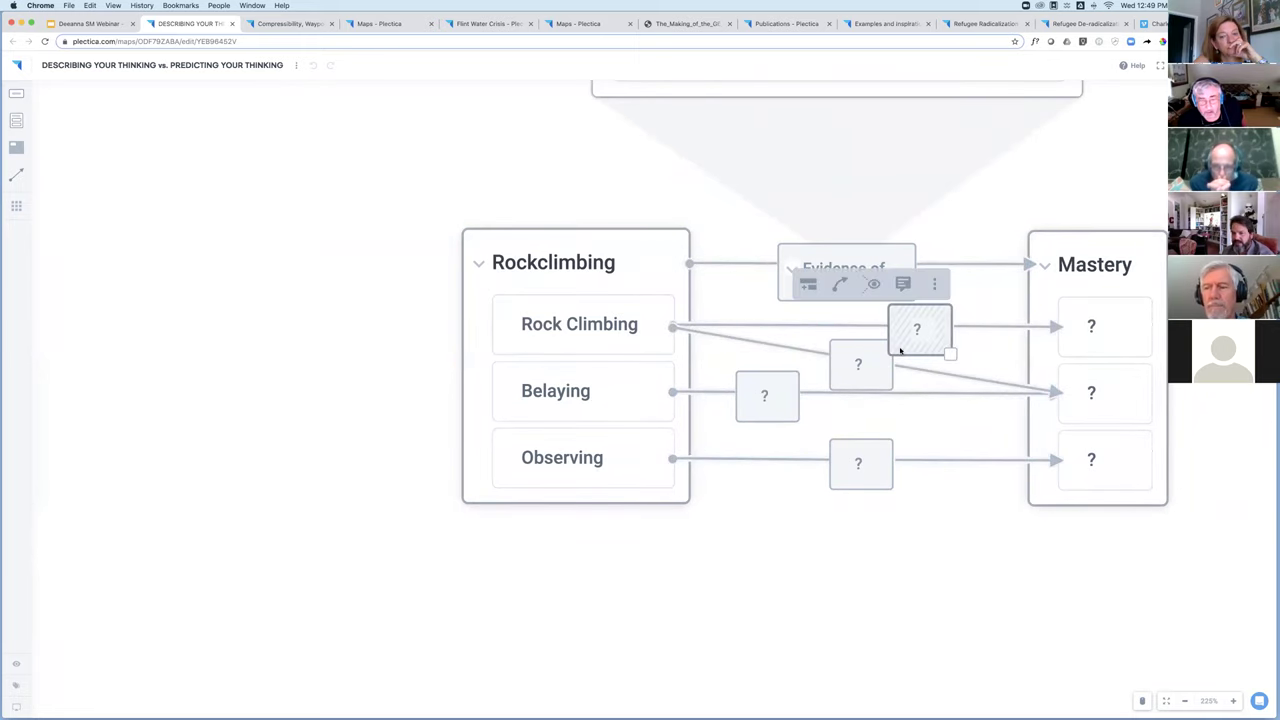
scroll(1101, 536, down, 5)
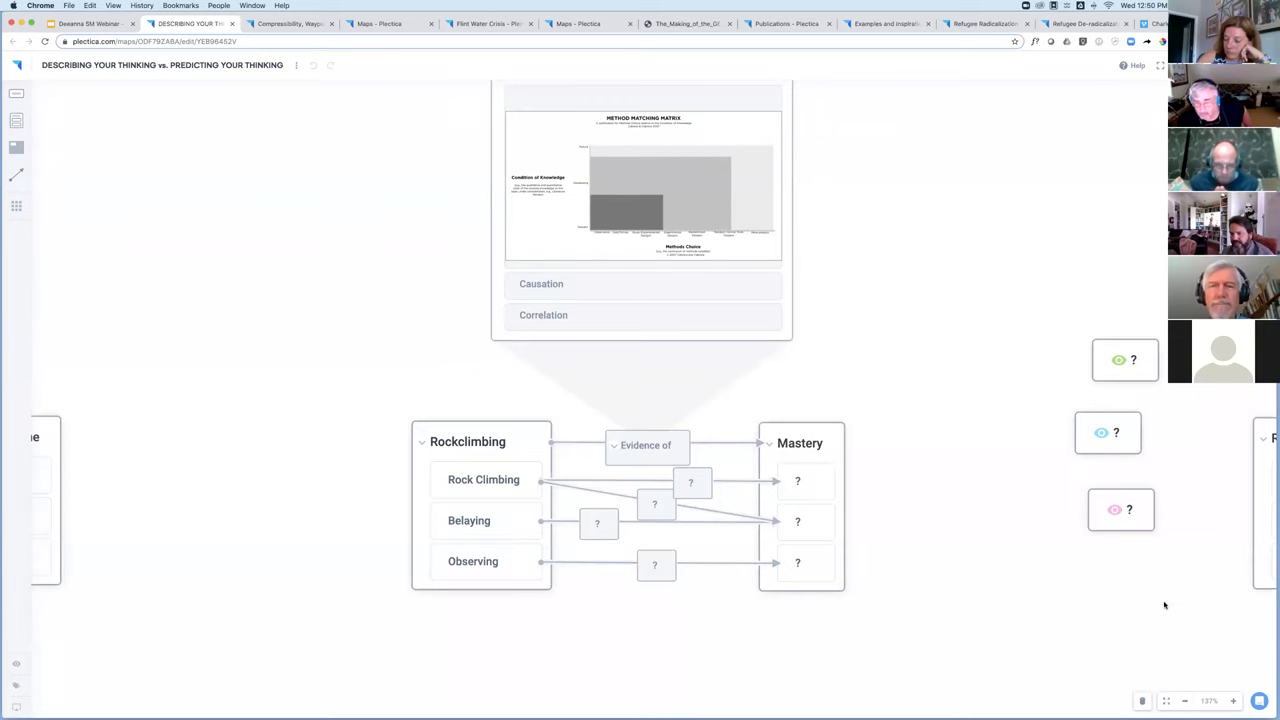
Examine the green, blue and pink perspective cards beside the Rockclimbing-to-Mastery diagram with its perspective markers.
scroll(836, 577, right, 2)
scroll(836, 577, right, 15)
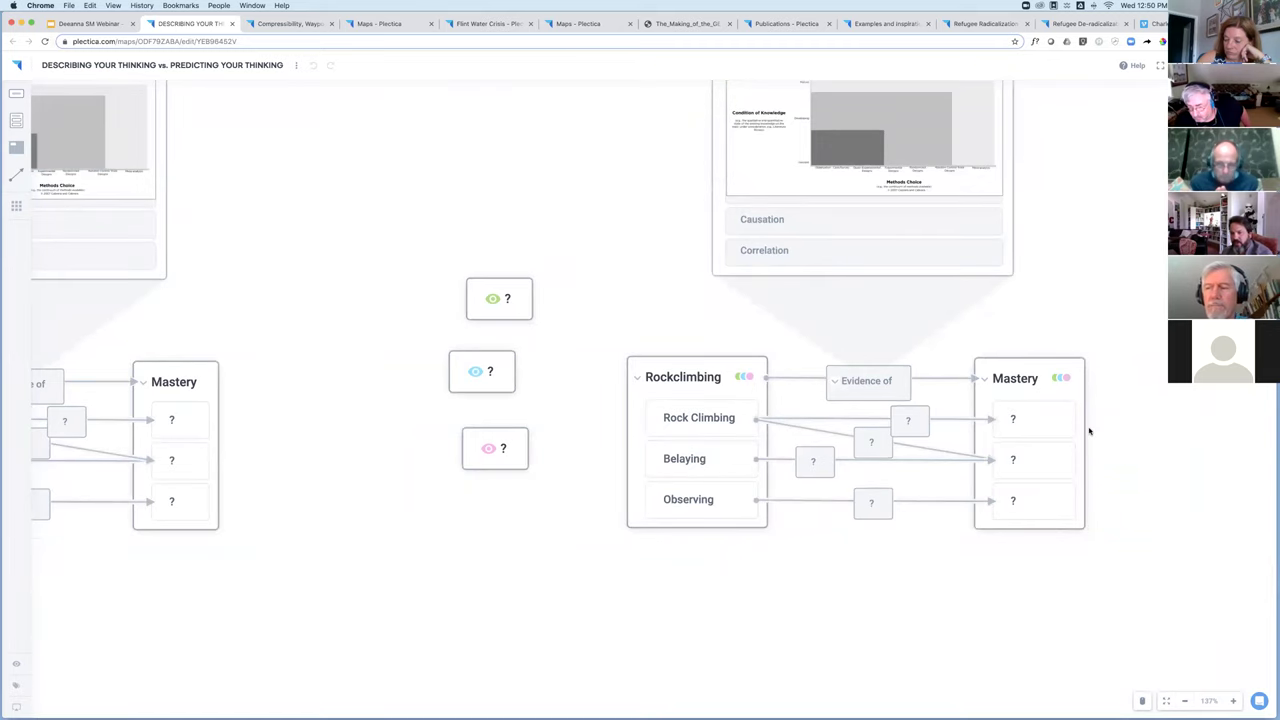
mouse_move(1031, 424)
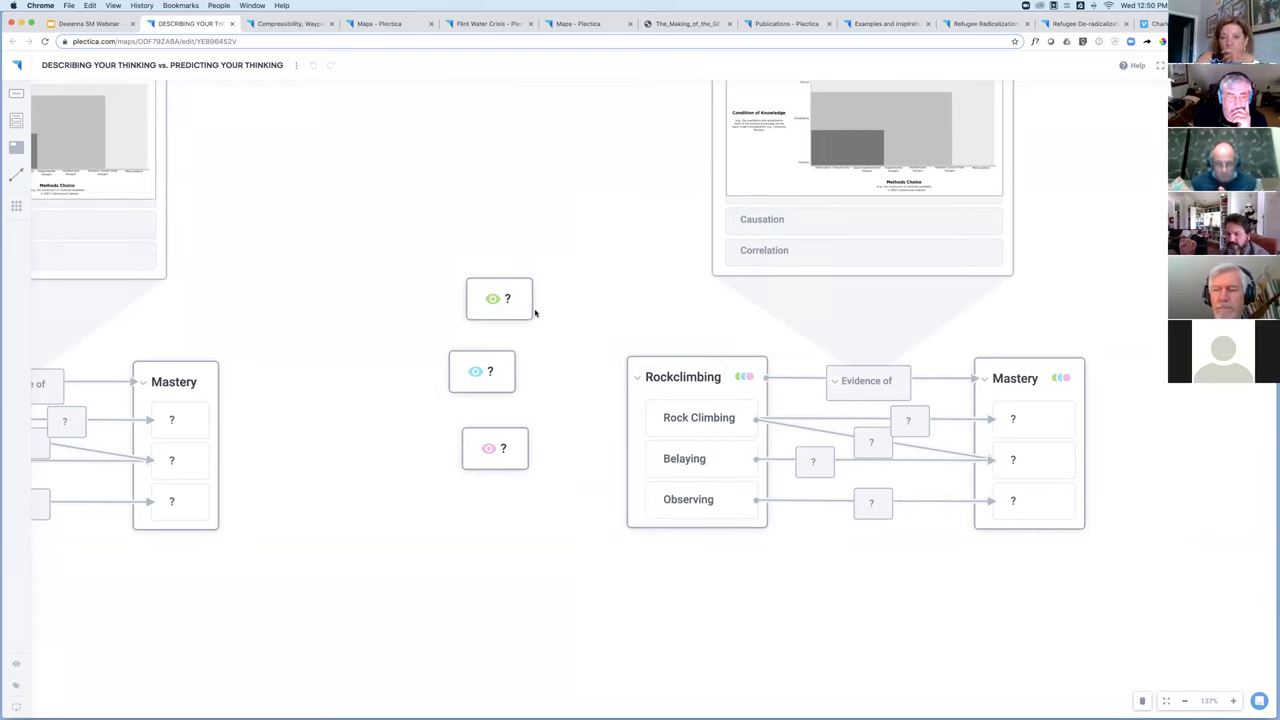
scroll(1094, 492, up, 5)
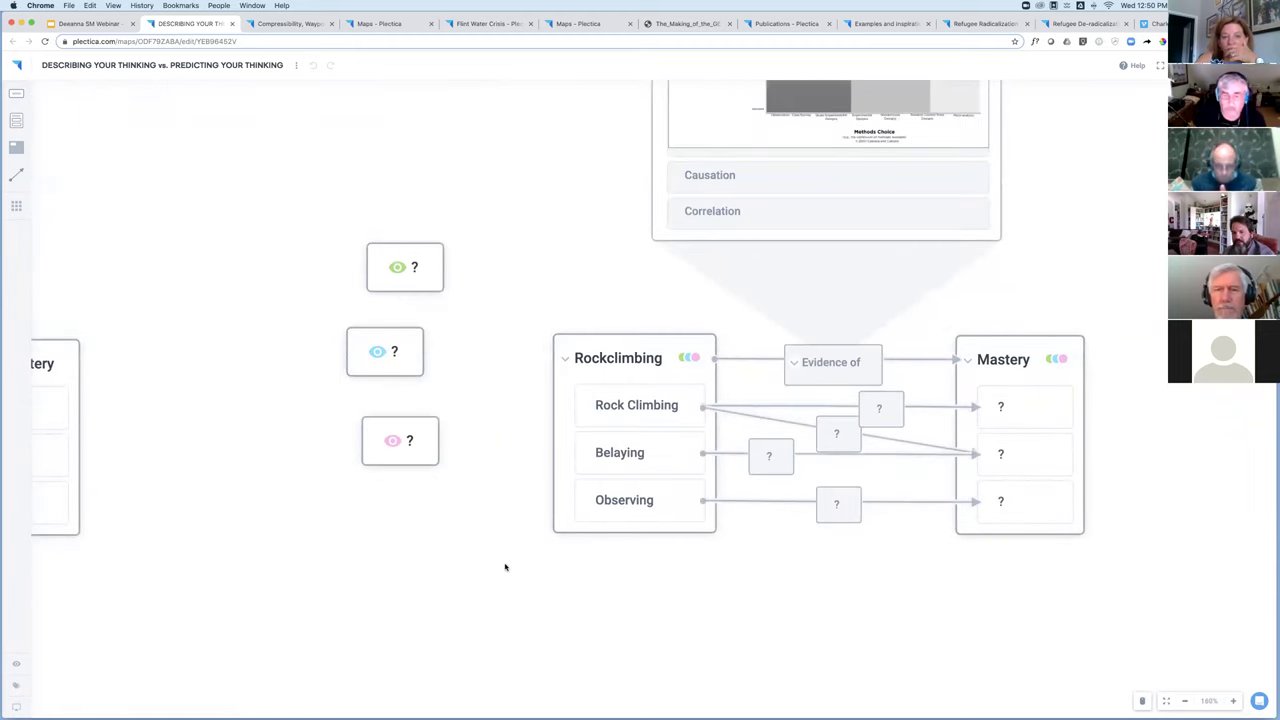
scroll(505, 567, down, 1)
scroll(505, 567, down, 2)
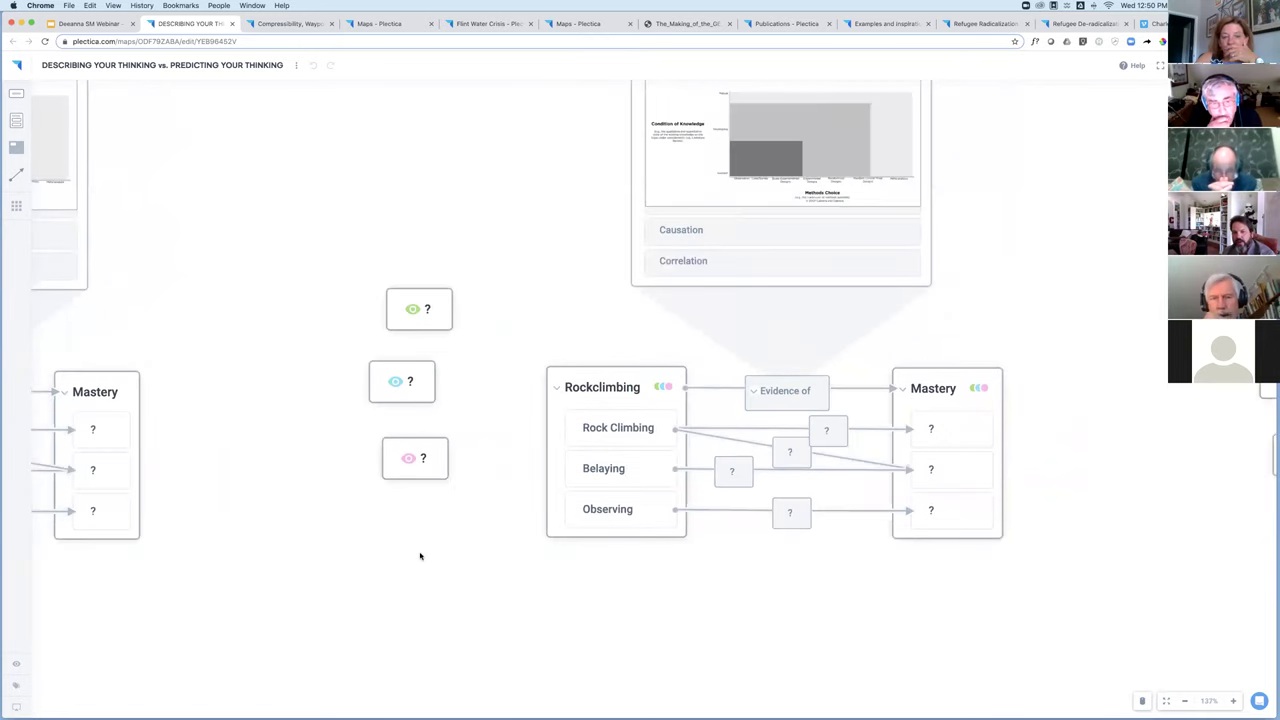
scroll(420, 556, down, 1)
scroll(432, 553, down, 1)
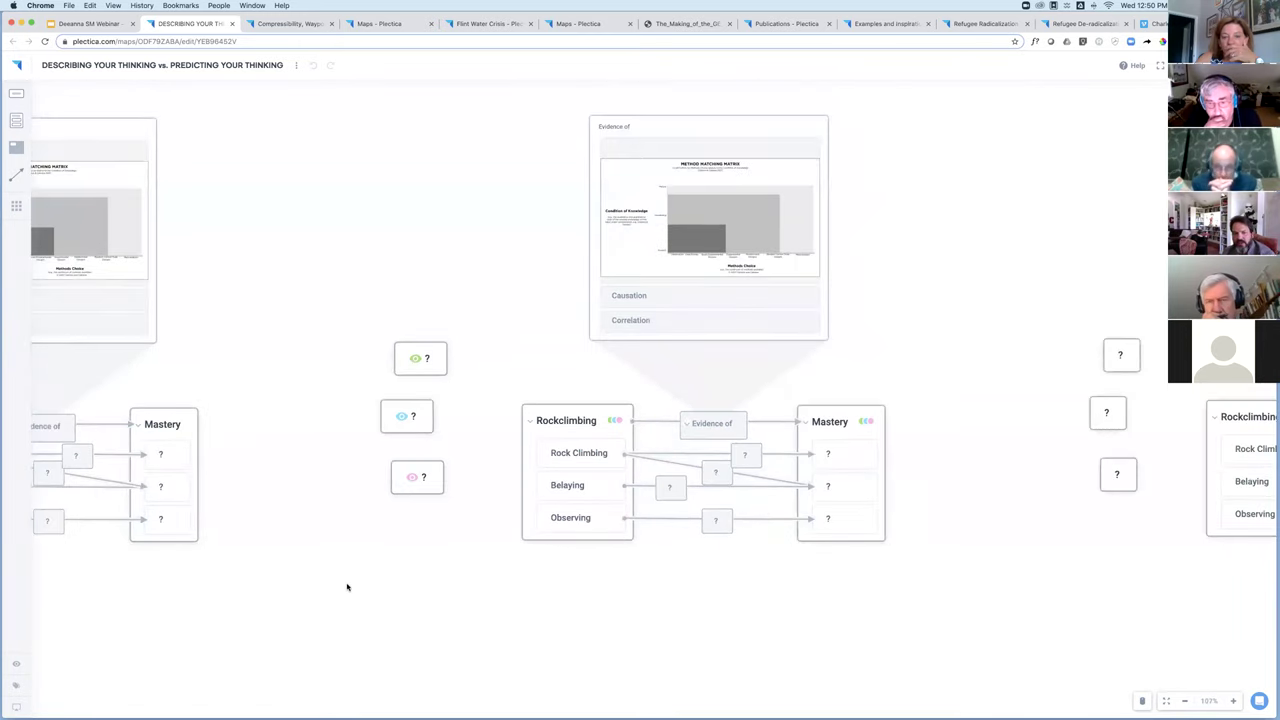
Create three blank cards in a triangle on an empty area of the canvas below the Rockclimbing diagrams.
scroll(717, 543, left, 2)
scroll(891, 538, right, 4)
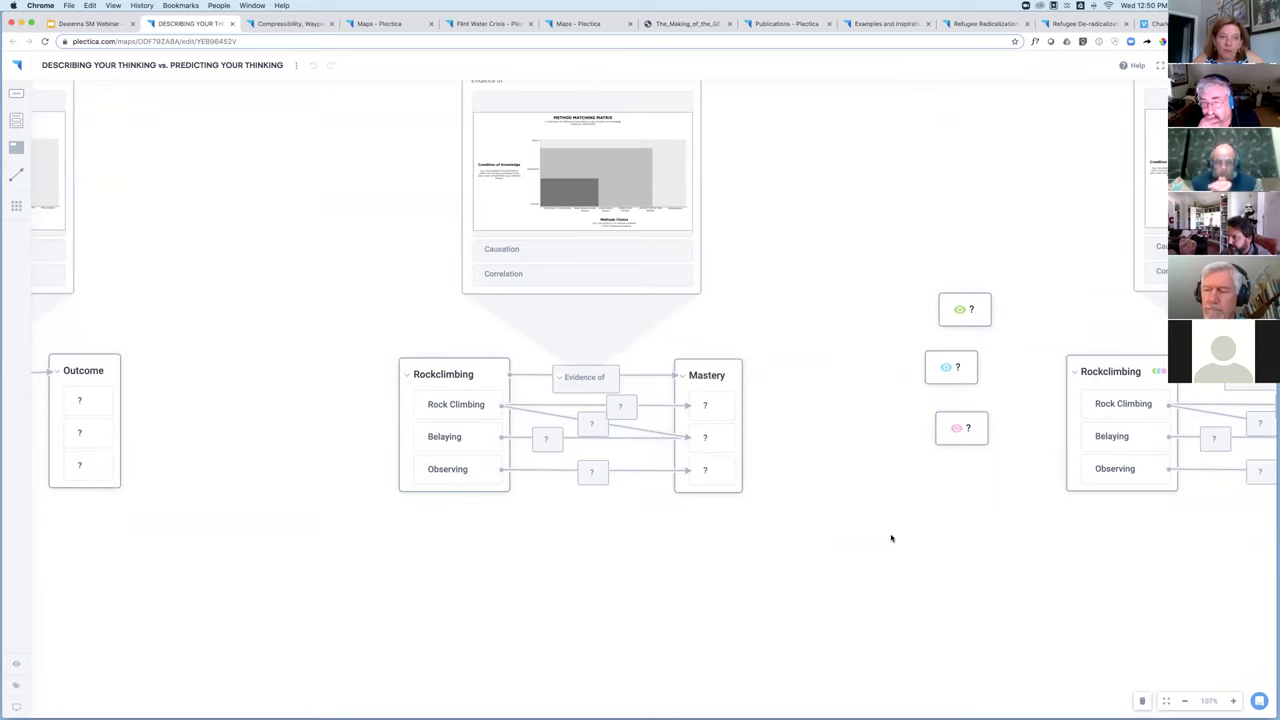
drag(906, 466, 917, 147)
scroll(917, 147, down, 2)
double_click(477, 274)
double_click(684, 279)
double_click(569, 378)
drag(489, 291, 495, 289)
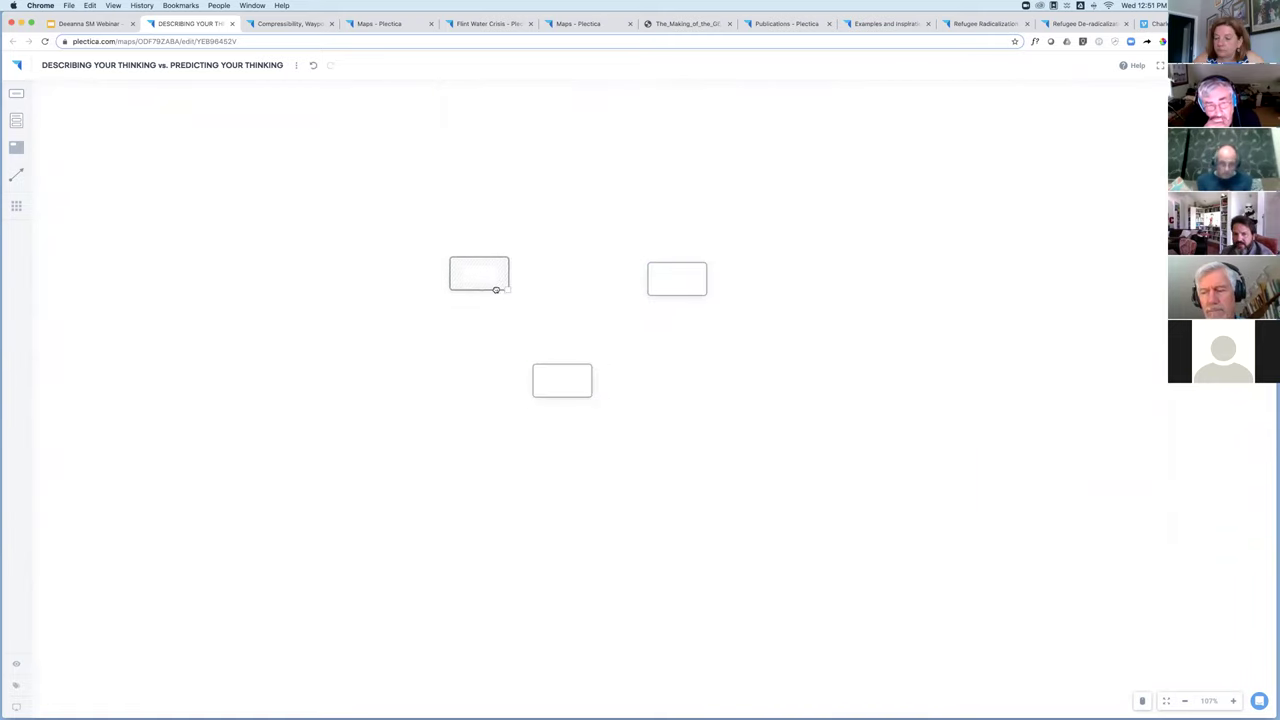
Add a separate card beside the three blank cards and title it n(n-1)/2.
double_click(858, 351)
text(n(n-1))
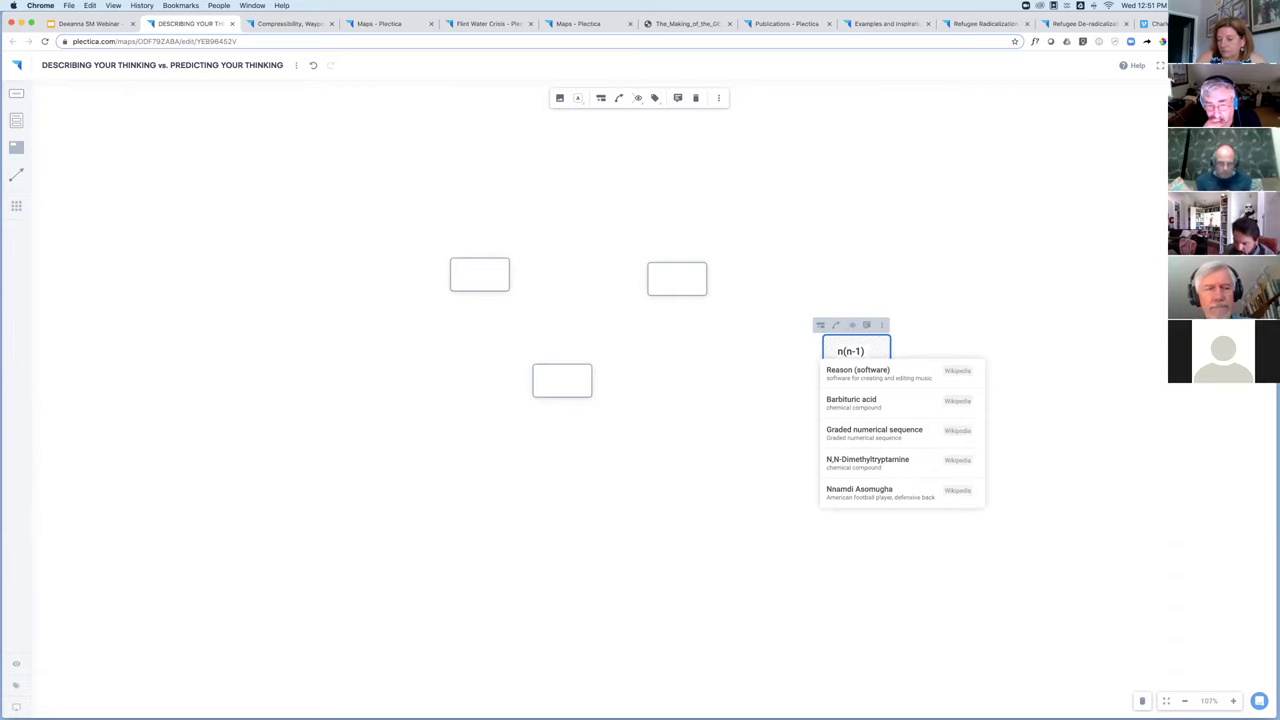
text(/2)
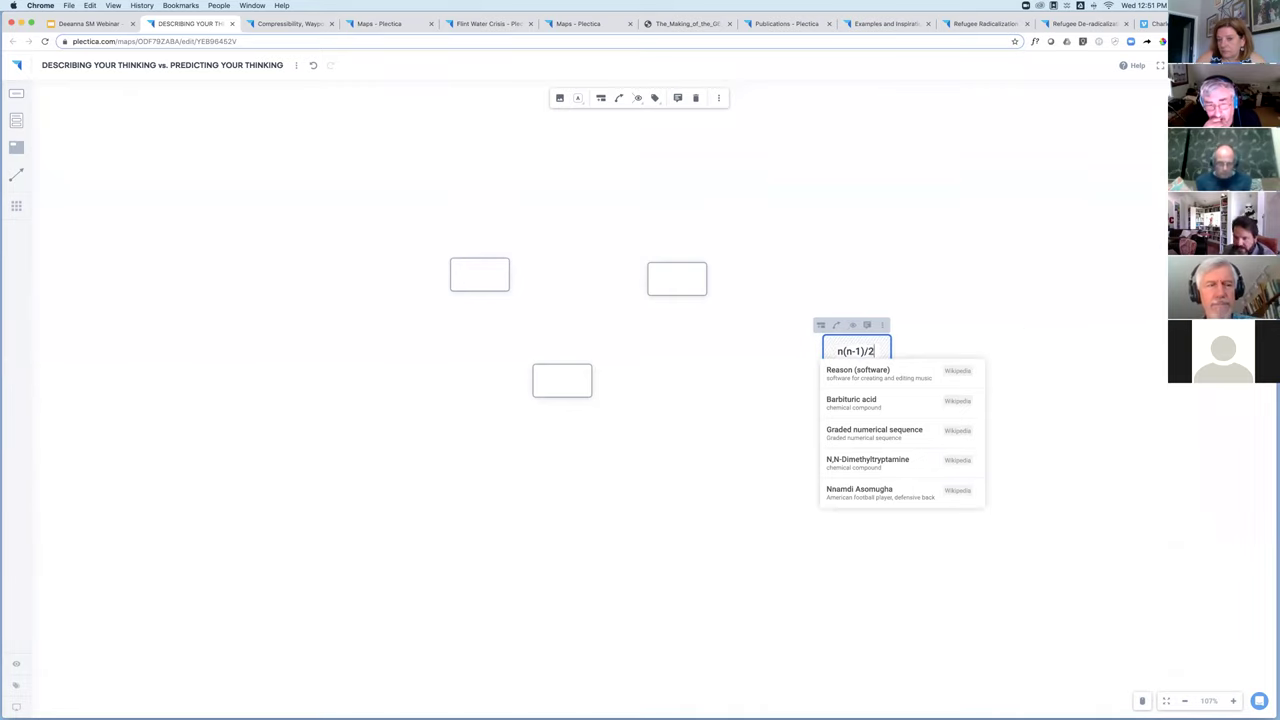
click(866, 410)
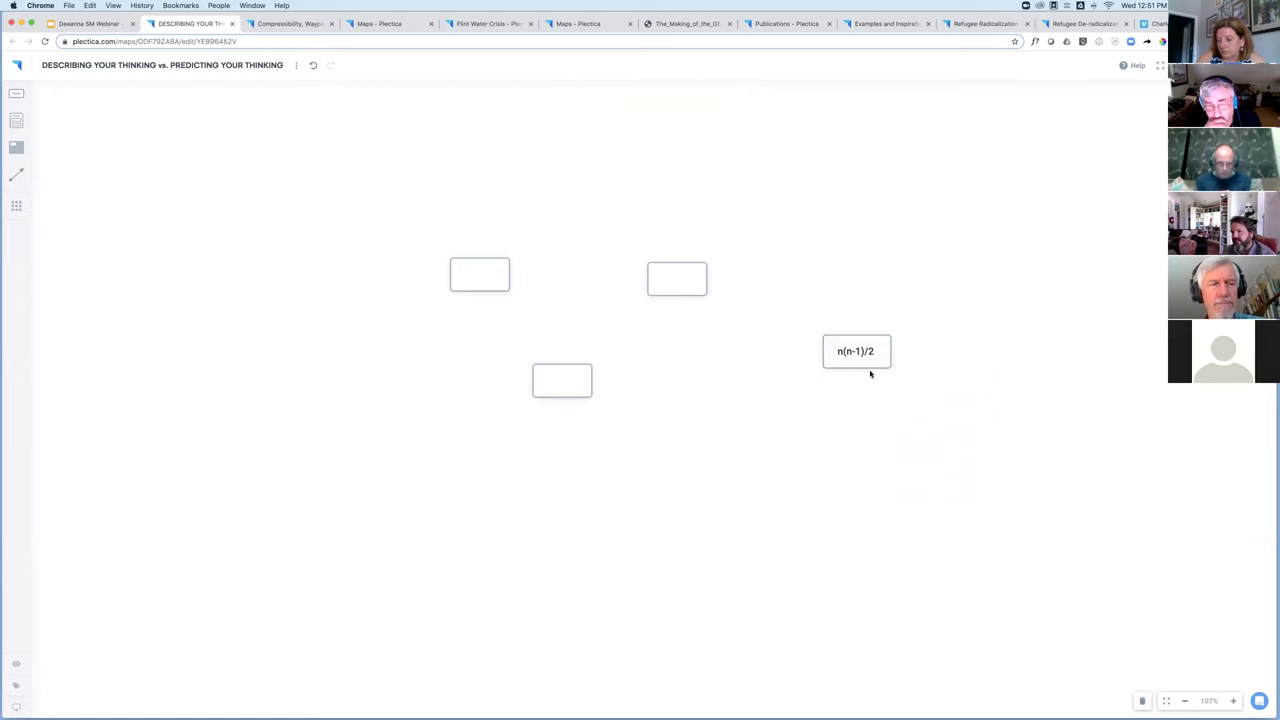
Connect the three blank cards to one another with relationship lines so they form a triangle.
click(572, 371)
drag(538, 354, 482, 275)
click(562, 378)
drag(538, 354, 490, 290)
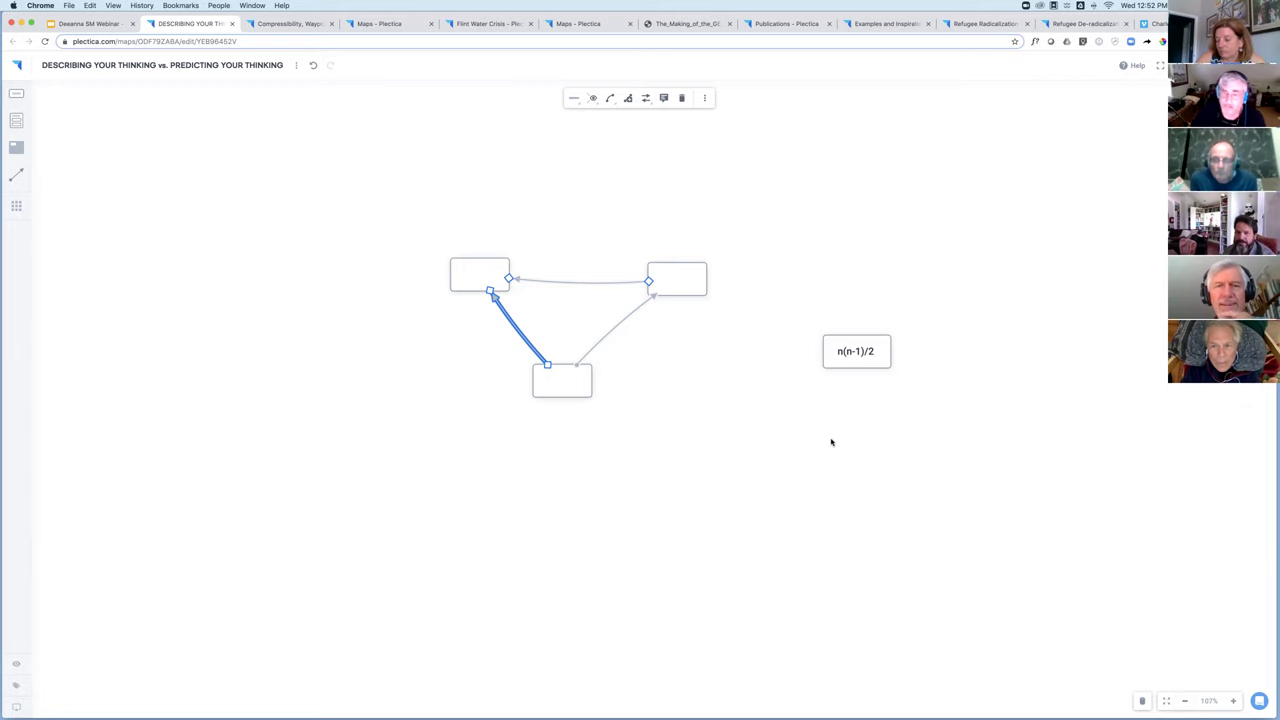
Add a card on the relationship between the lower and upper-right blank cards, and spread the triangle's lower and upper-left cards outward.
scroll(838, 447, down, 1)
scroll(838, 447, down, 5)
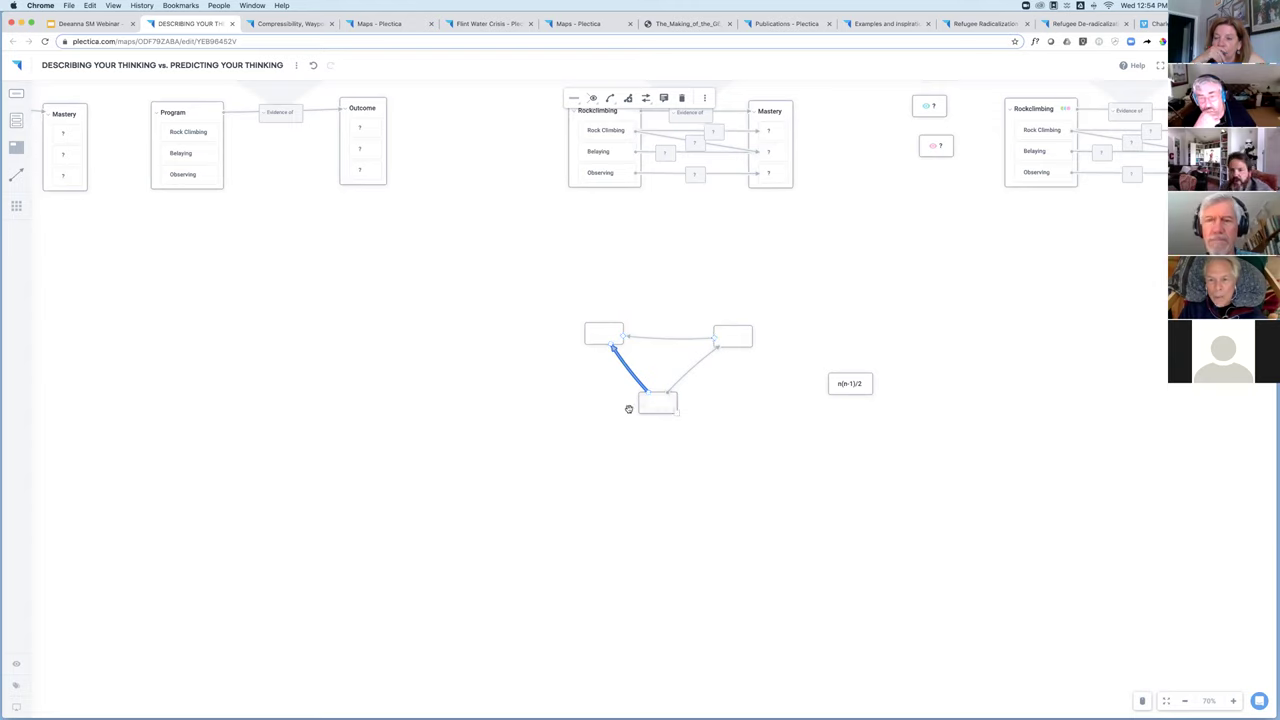
double_click(690, 369)
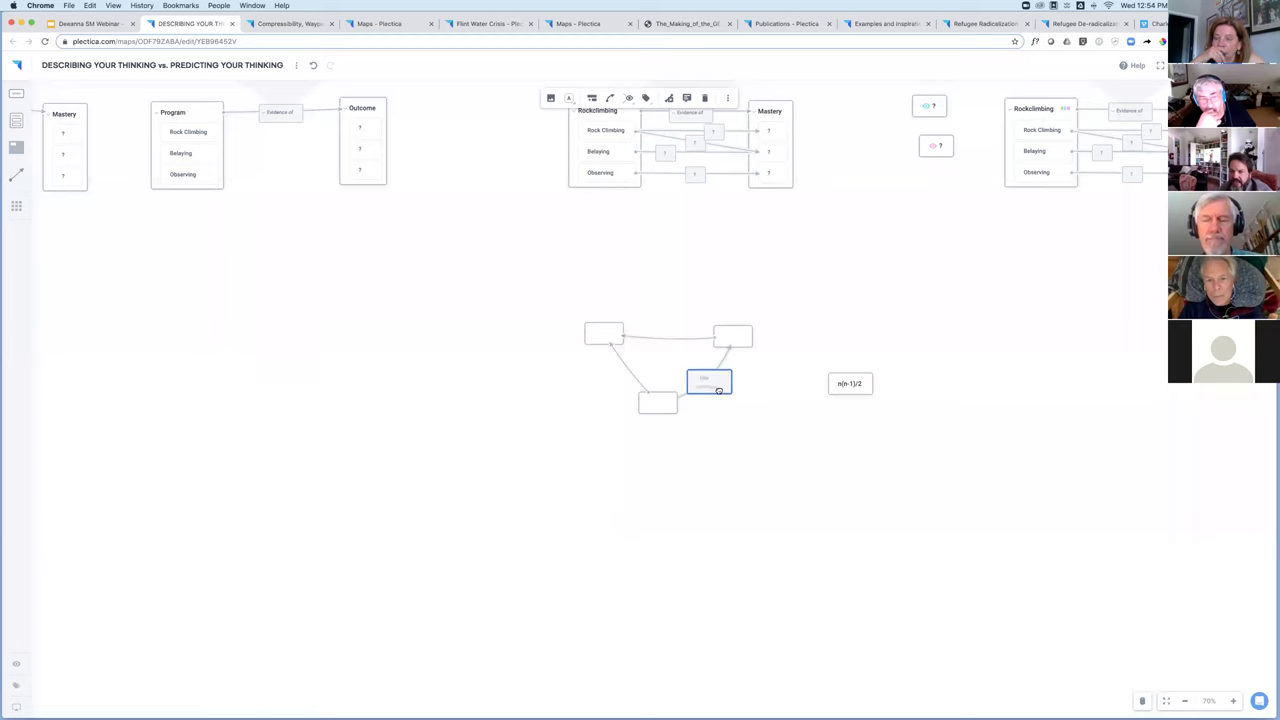
drag(659, 408, 660, 449)
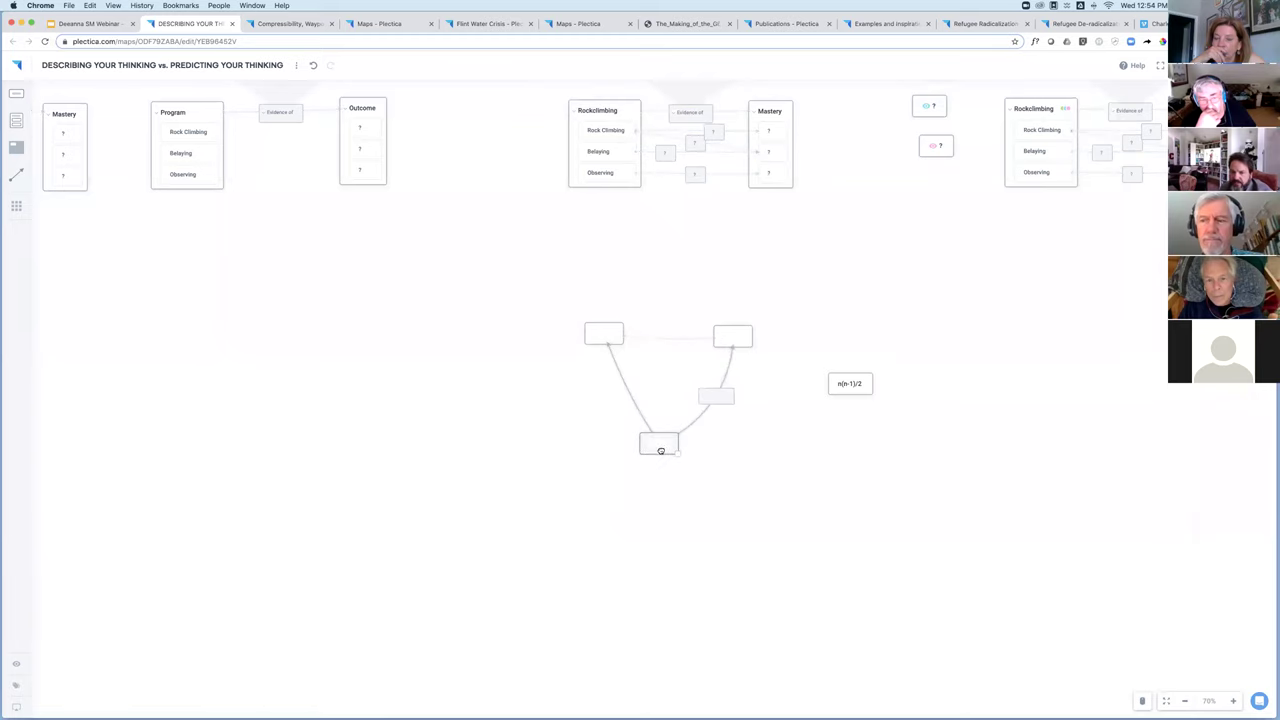
click(589, 338)
drag(589, 338, 549, 341)
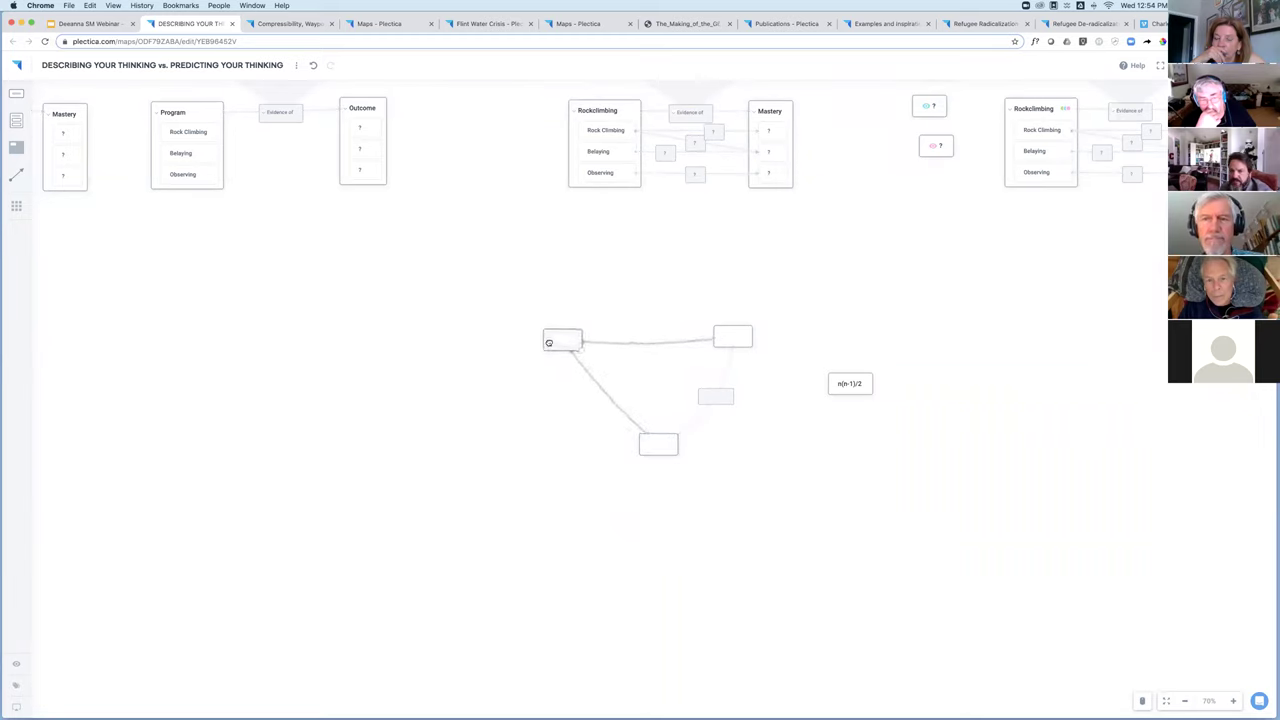
Label the card on the relationship between the lower and upper-right cards .5.
click(713, 400)
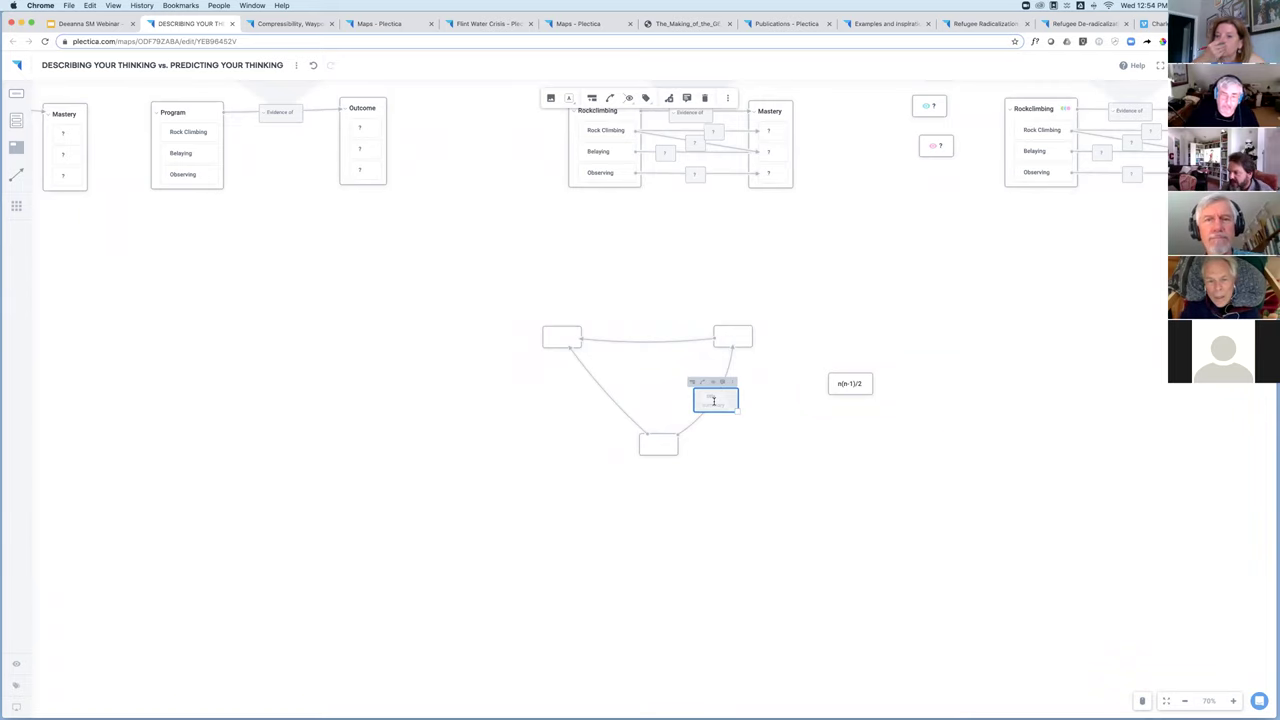
click(719, 397)
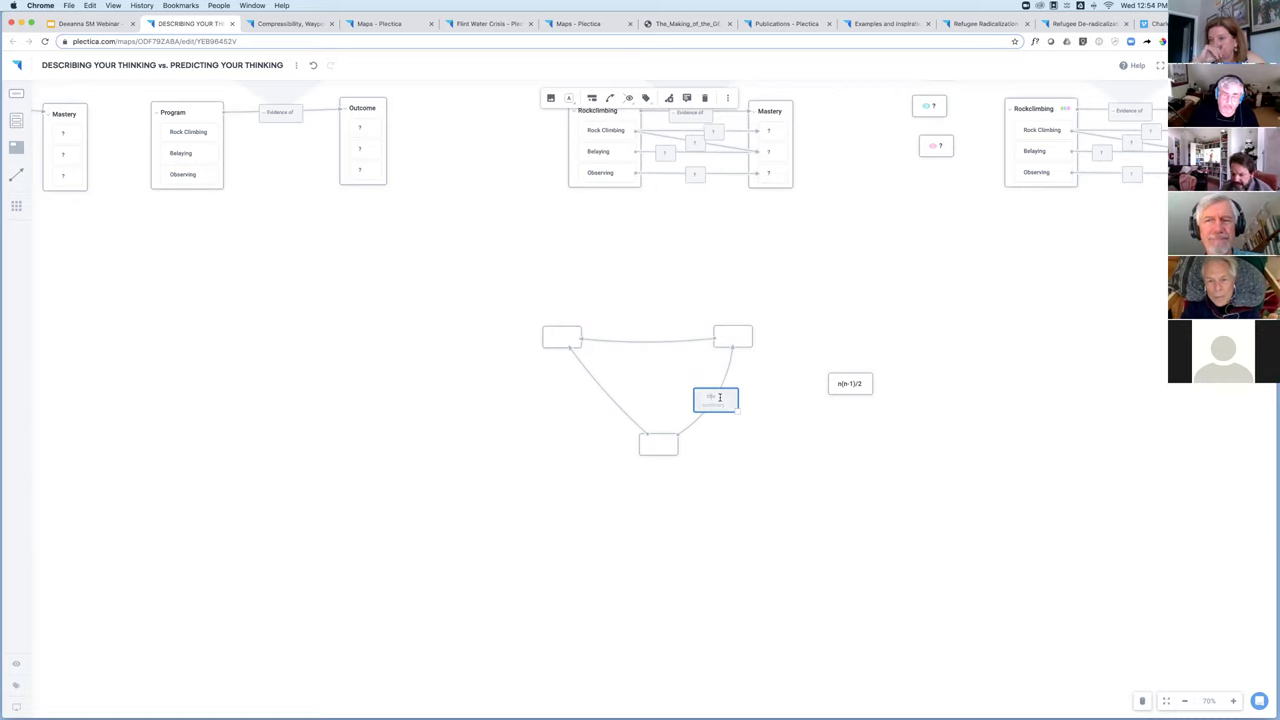
text(1)
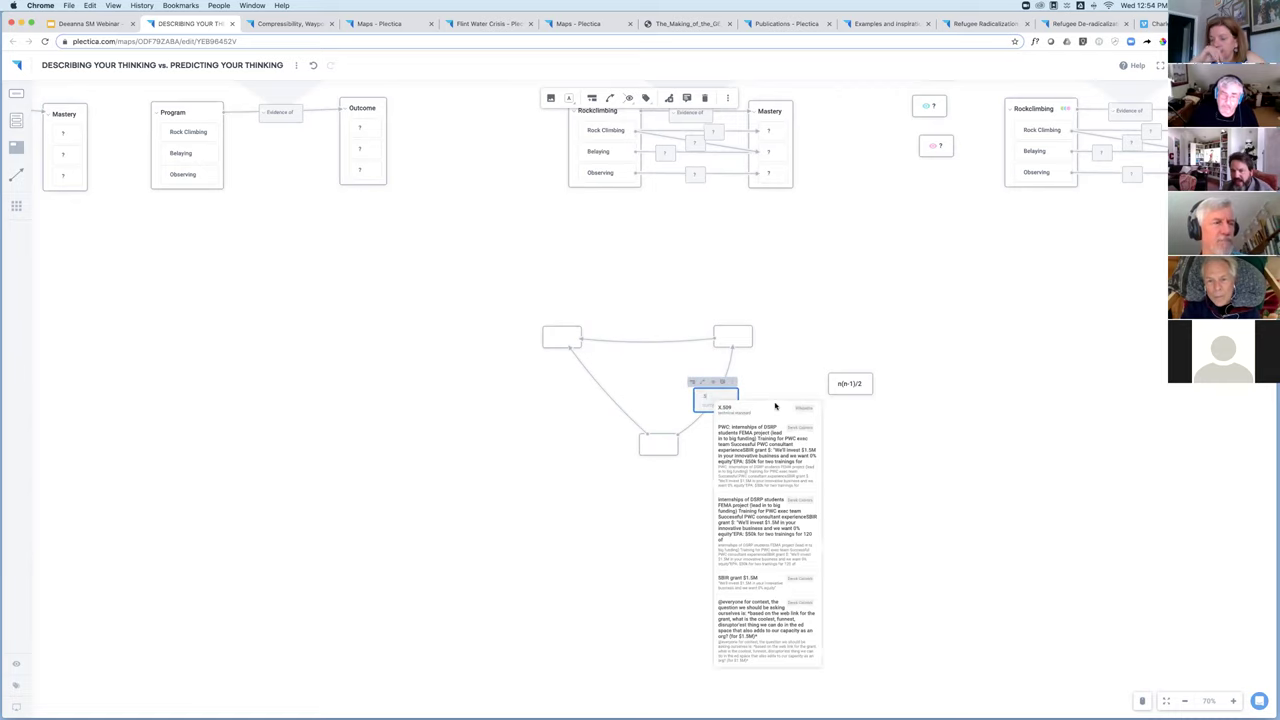
click(763, 368)
Add a card on the relationship between the two upper blank cards and label it .3.
click(649, 342)
double_click(649, 342)
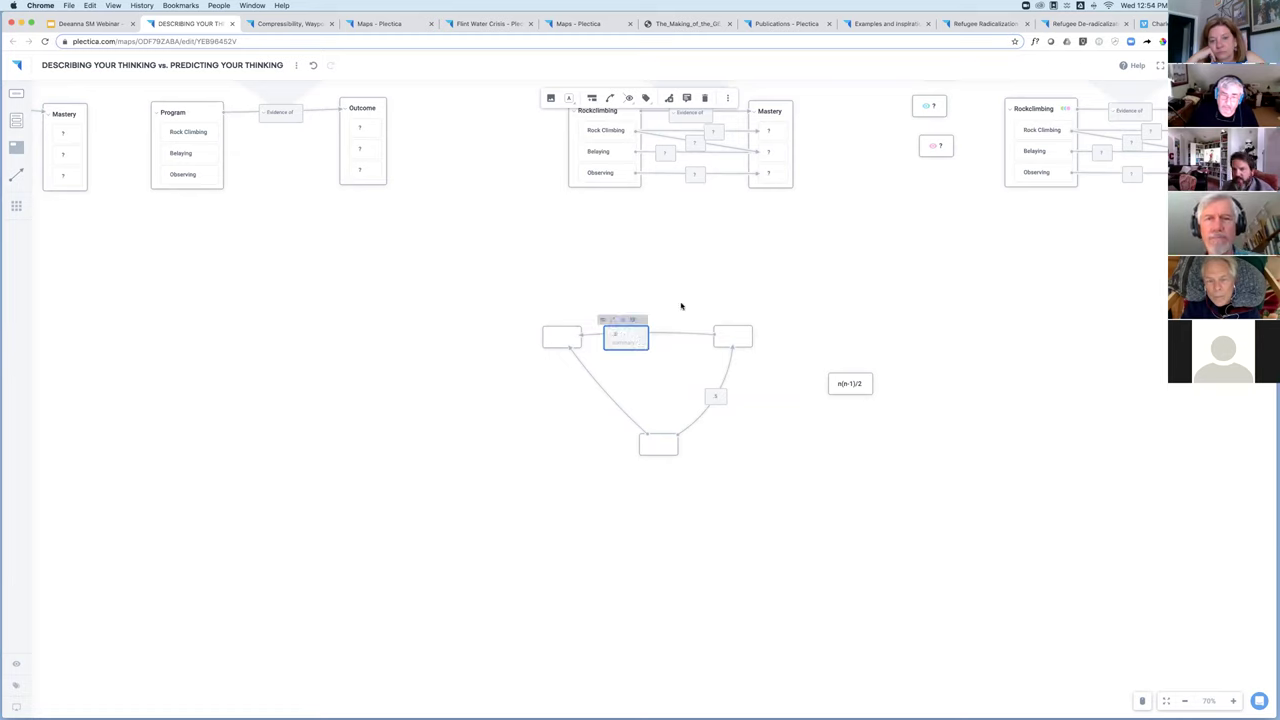
text(2)
click(815, 455)
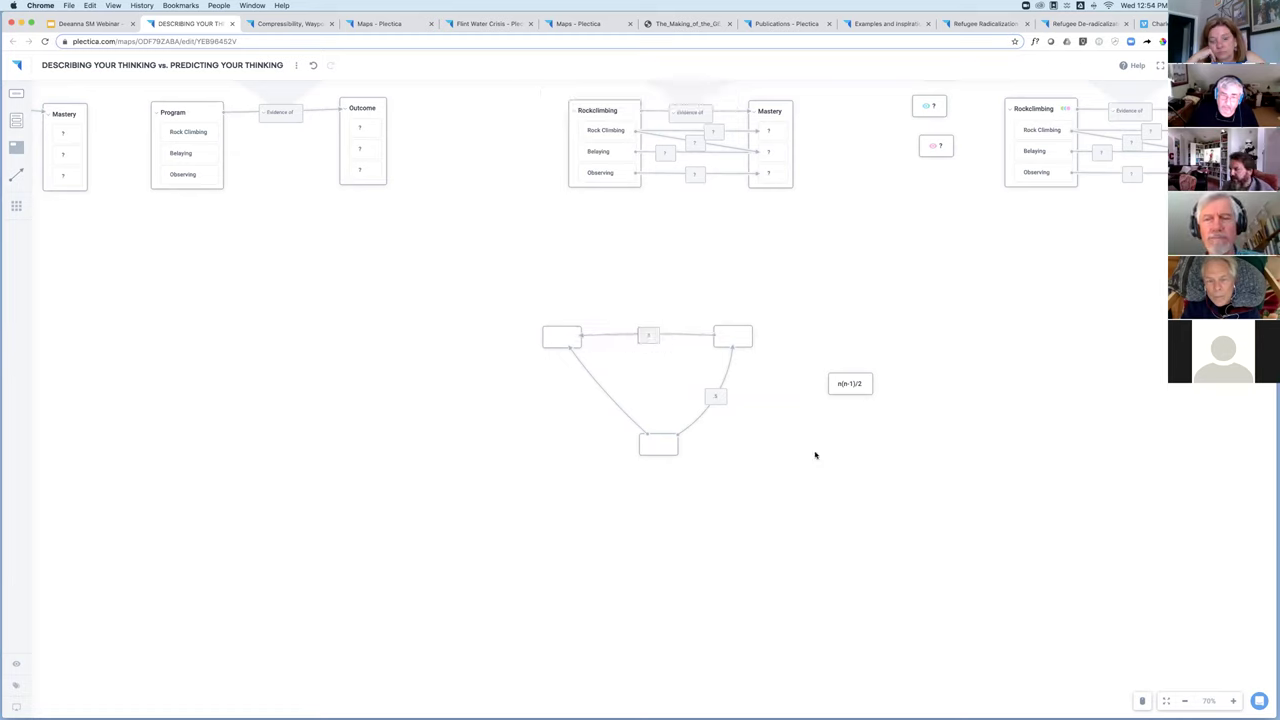
Try the Elbow shape on the upper relationship, raise its .3 label, and set the line to Curve so it arches above the cards.
click(682, 335)
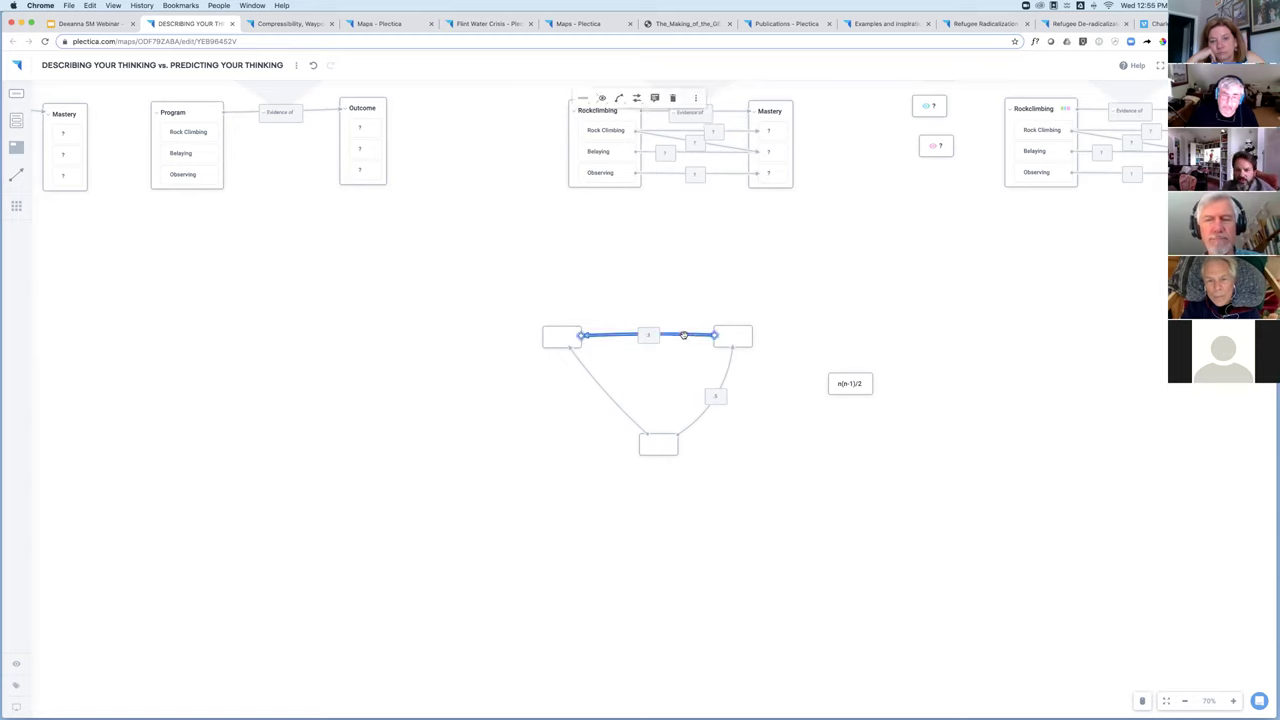
click(619, 100)
click(632, 132)
drag(618, 334, 618, 295)
click(638, 118)
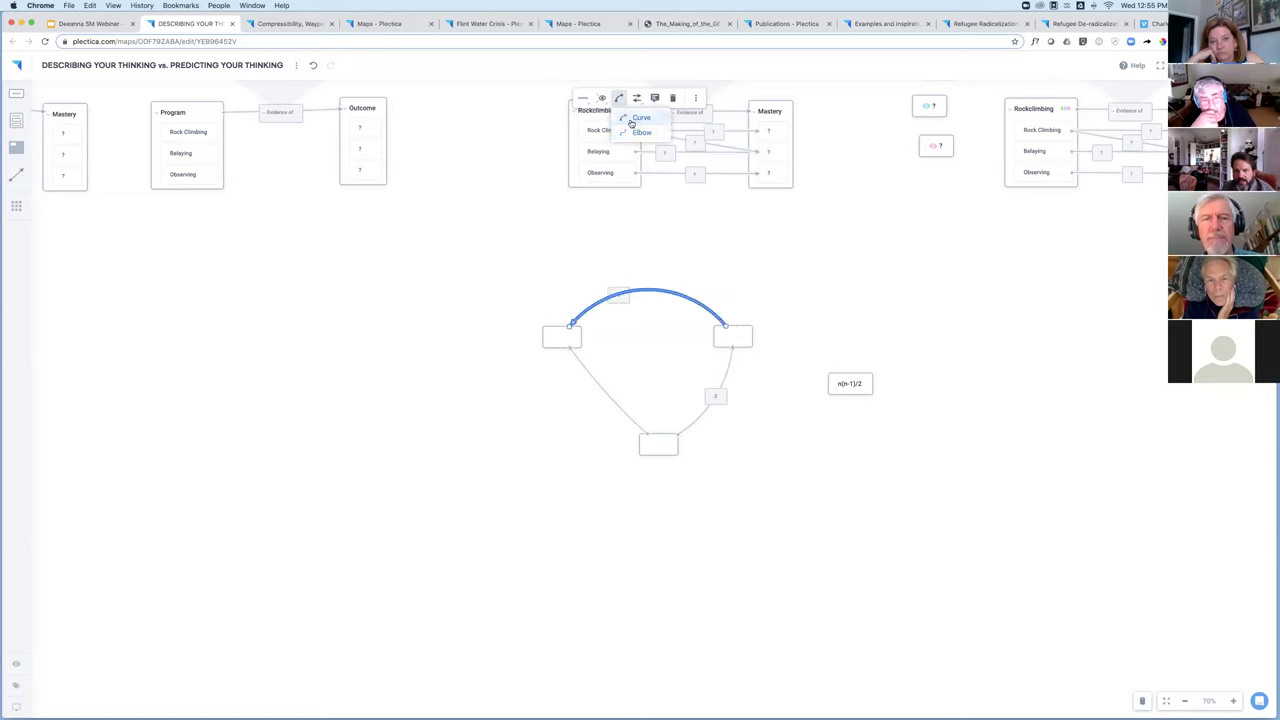
Style the arched upper relationship as a thick red dotted line with arrowheads at both ends.
click(583, 98)
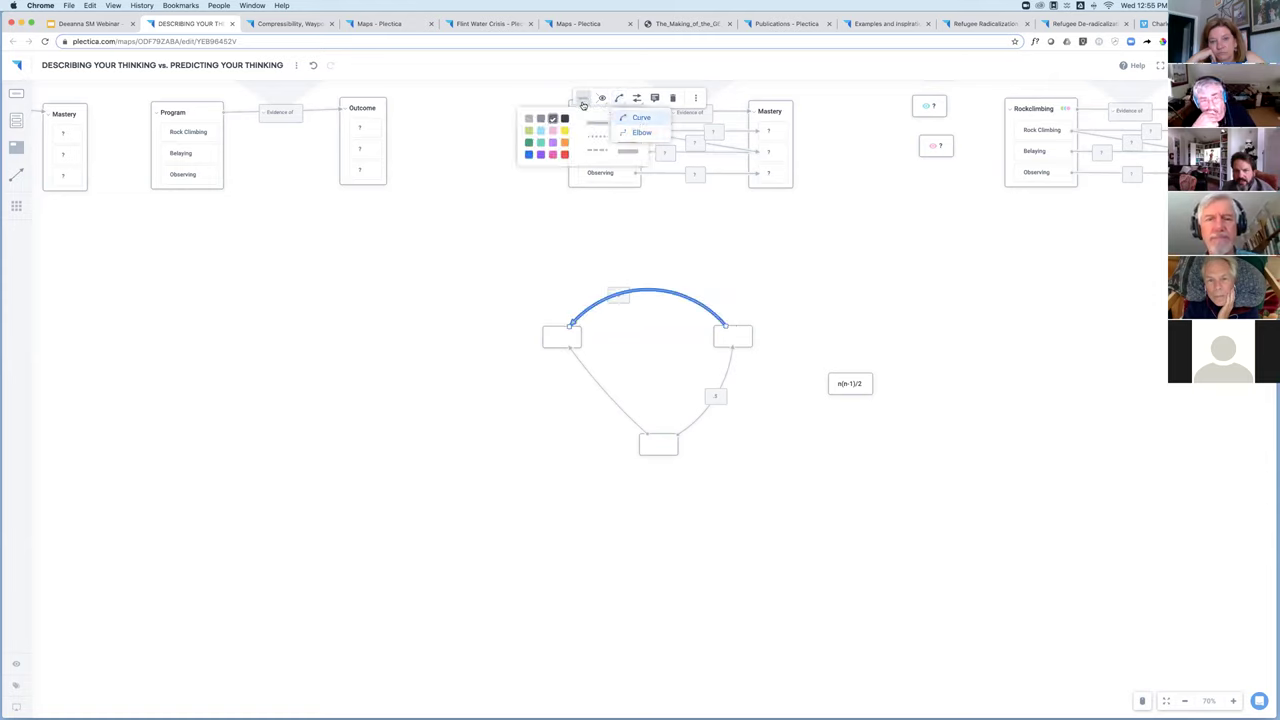
click(562, 155)
click(595, 150)
click(632, 155)
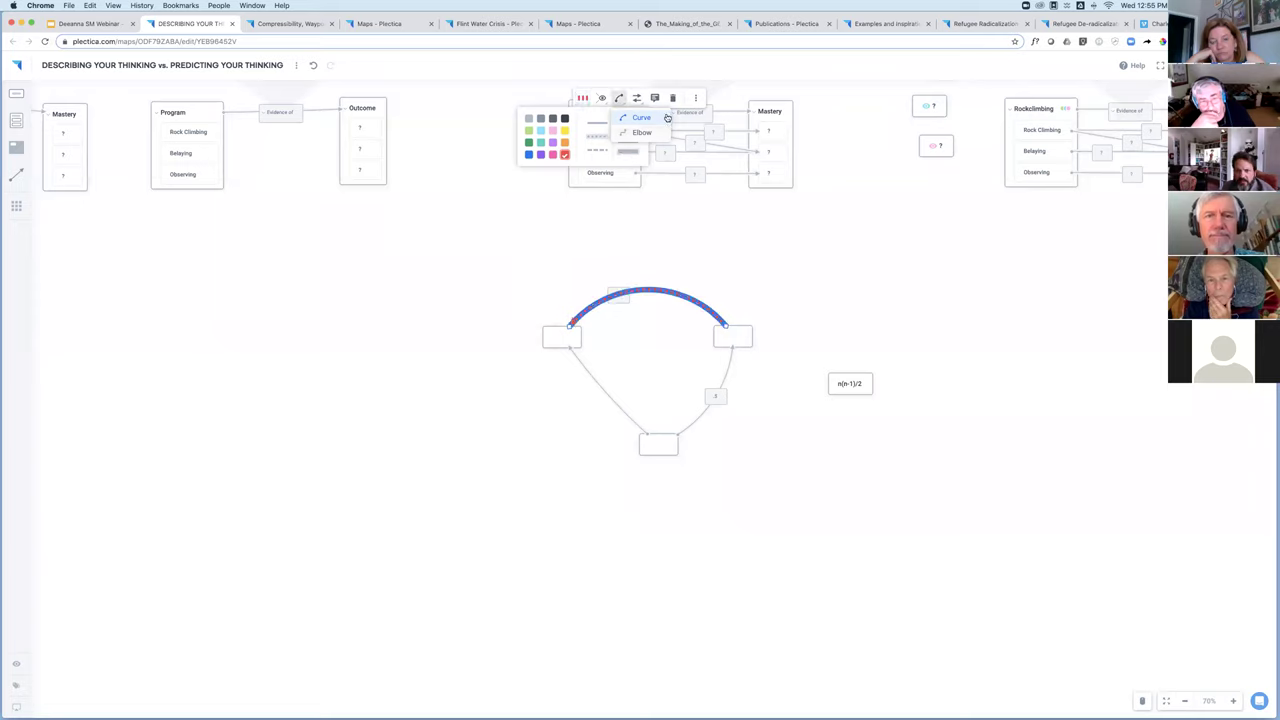
click(696, 100)
mouse_move(775, 133)
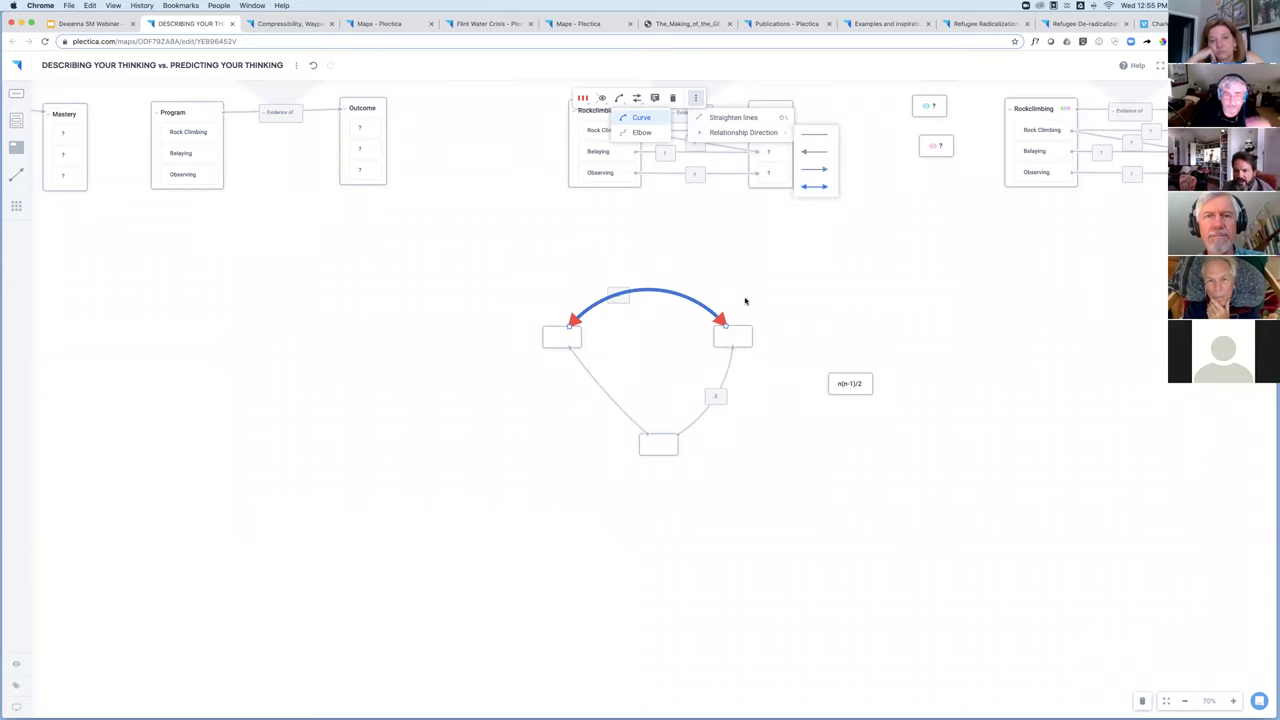
click(786, 464)
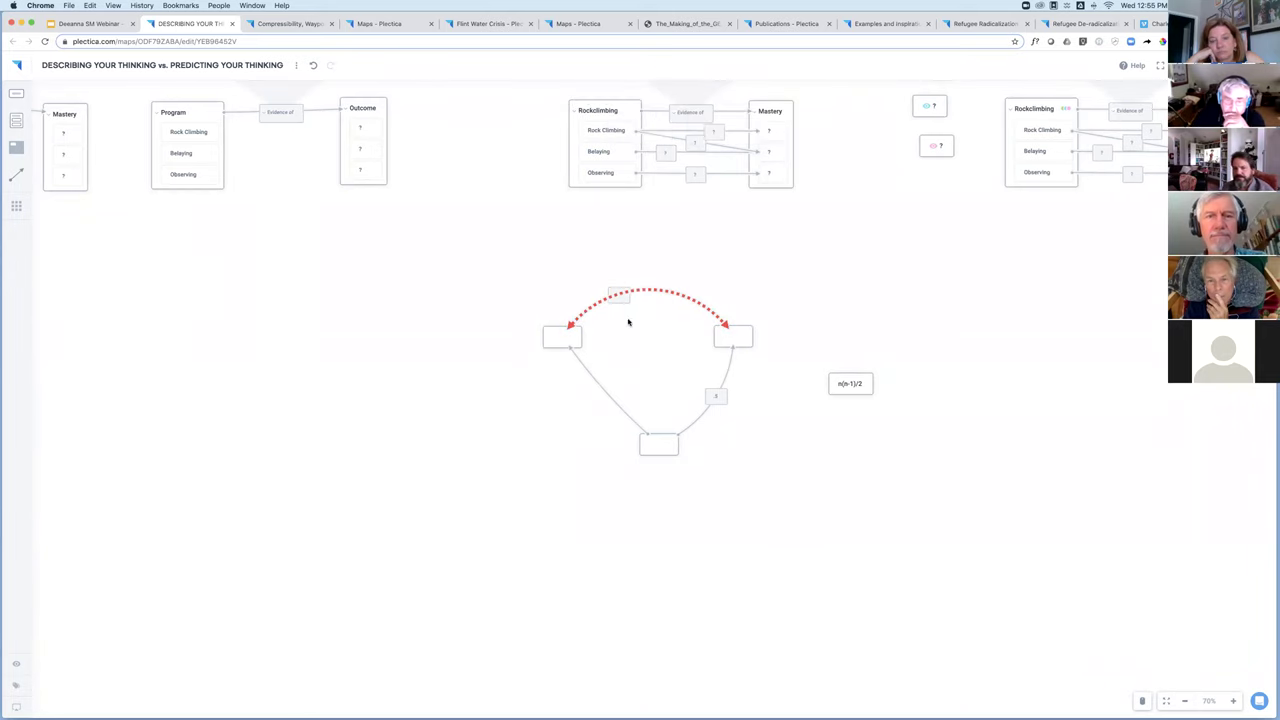
Move the .3 label card to the peak of the red arc and give it a red Fill card style.
click(647, 283)
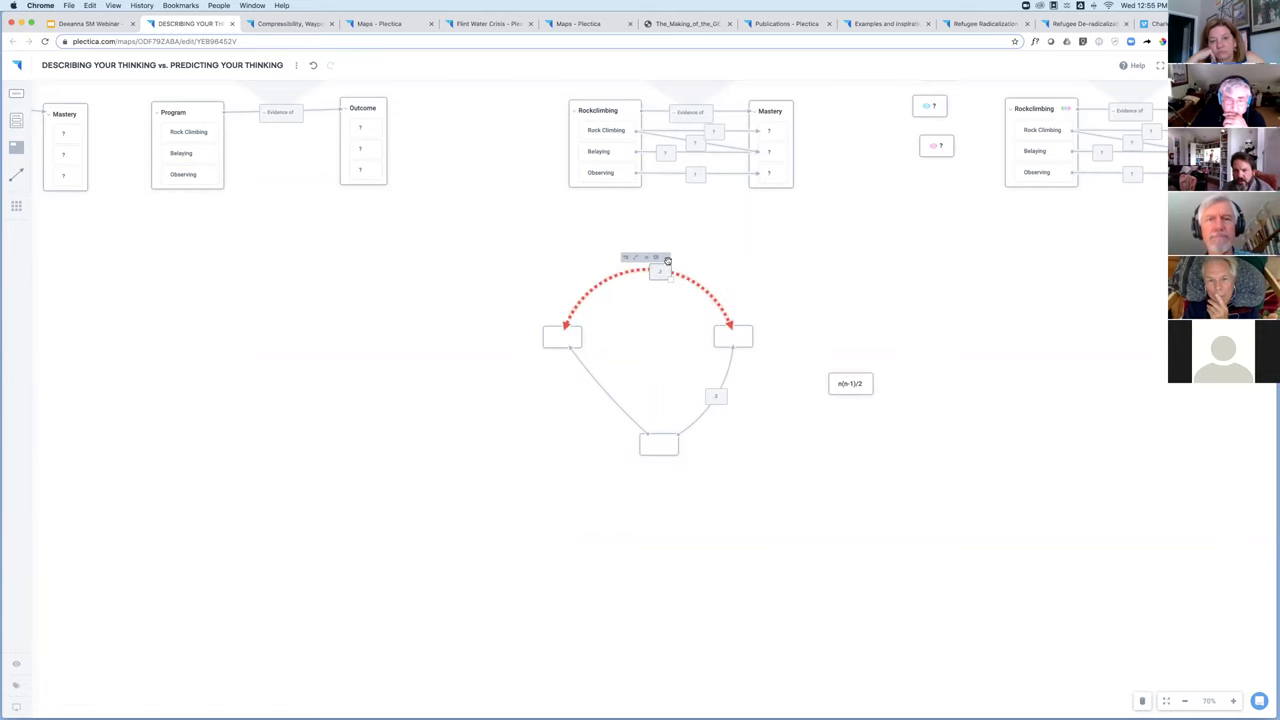
click(665, 259)
mouse_move(700, 261)
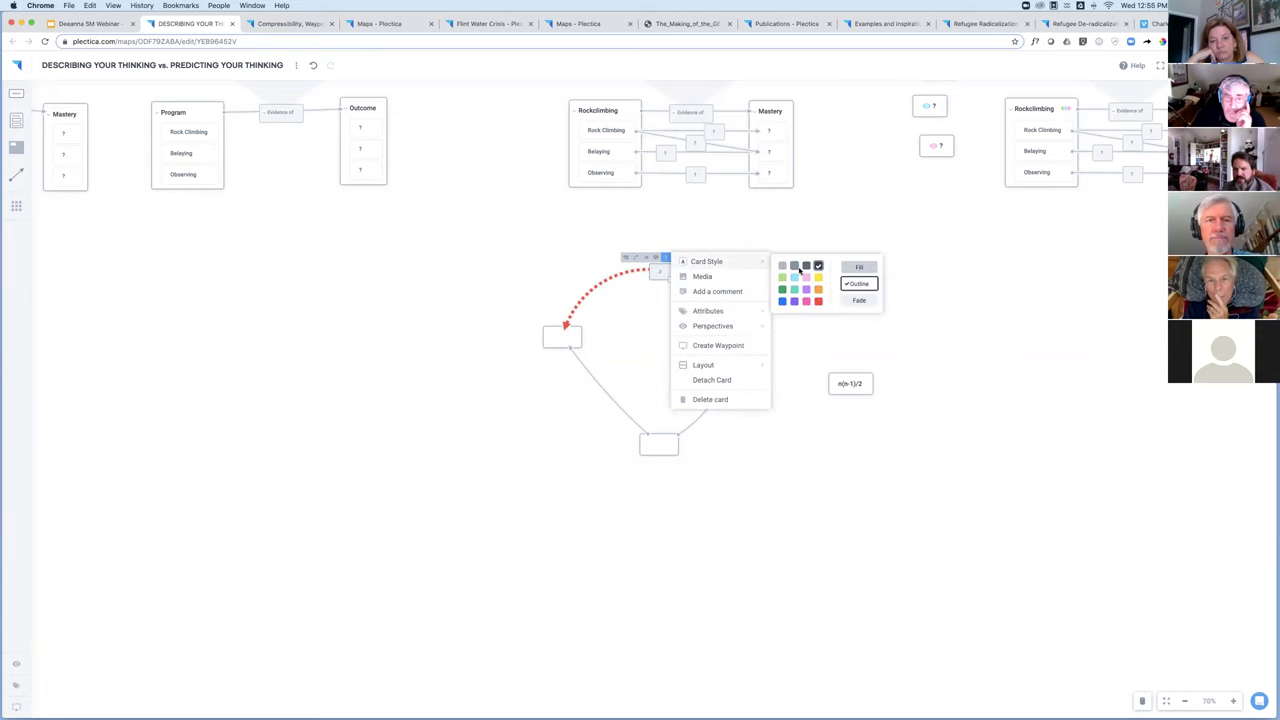
click(818, 302)
click(859, 300)
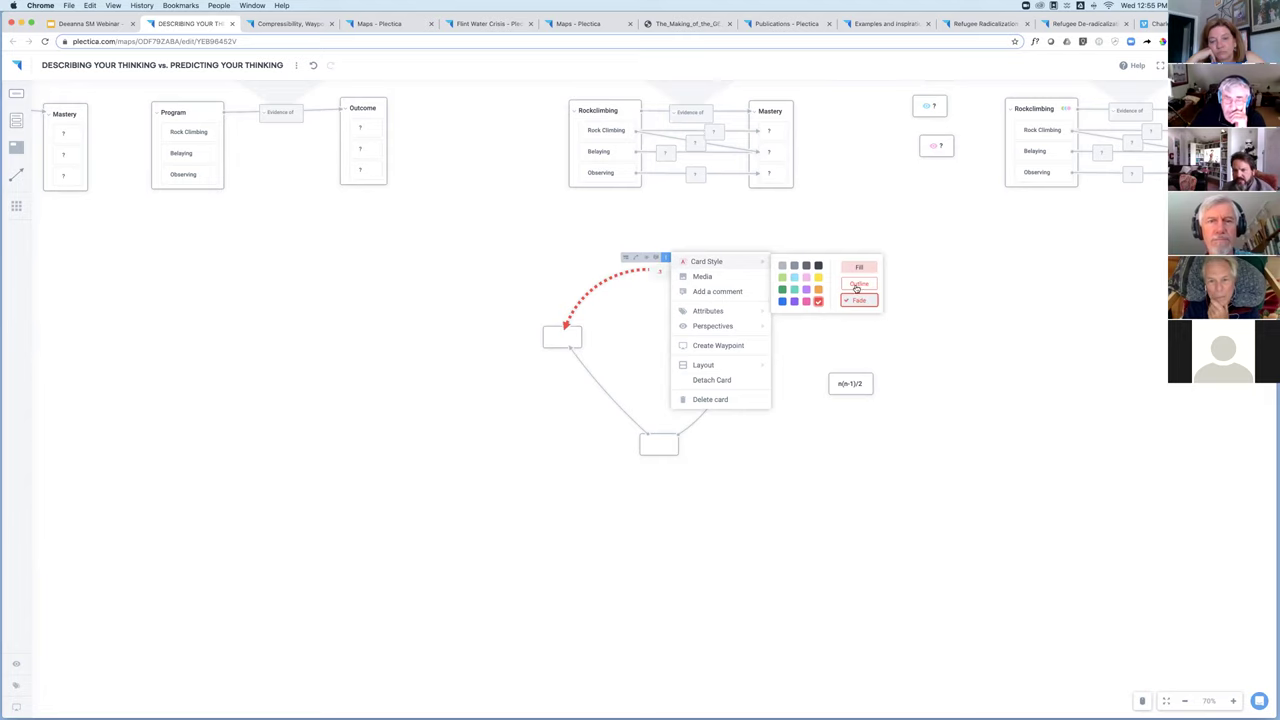
click(857, 267)
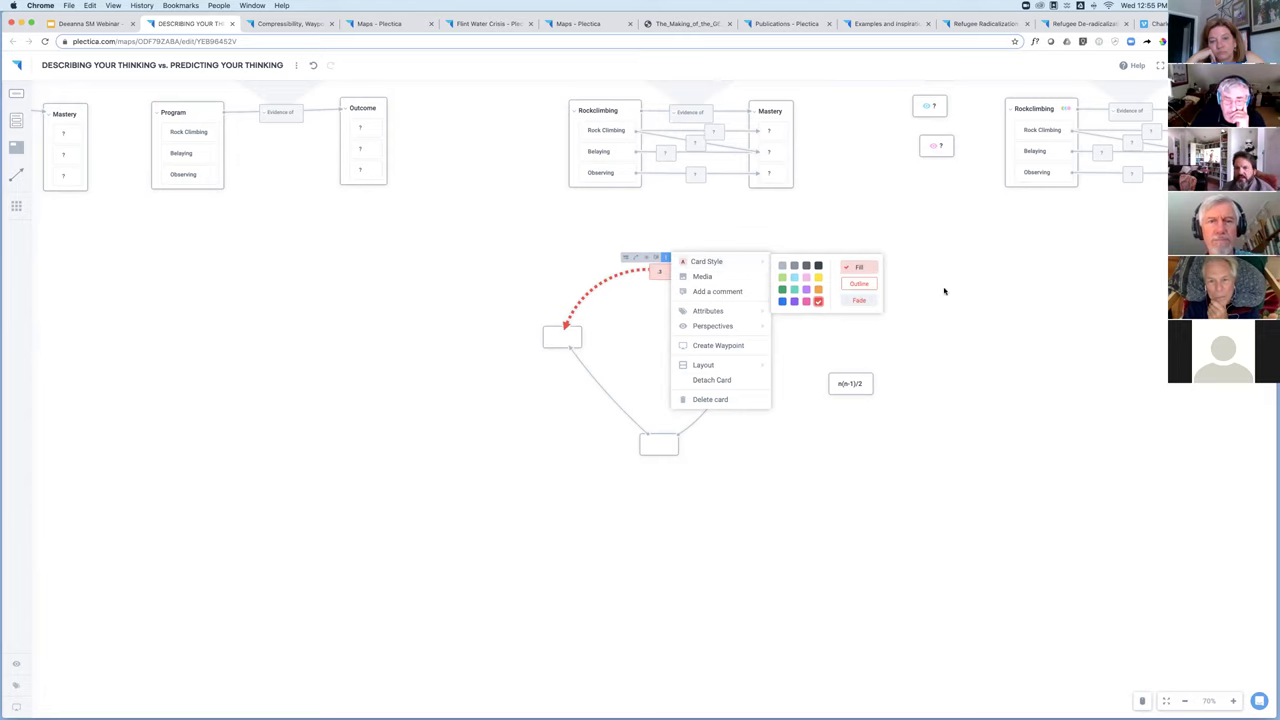
click(948, 319)
Enlarge the triangle's lower blank card into a big box and shift it back beneath the two upper cards.
click(660, 447)
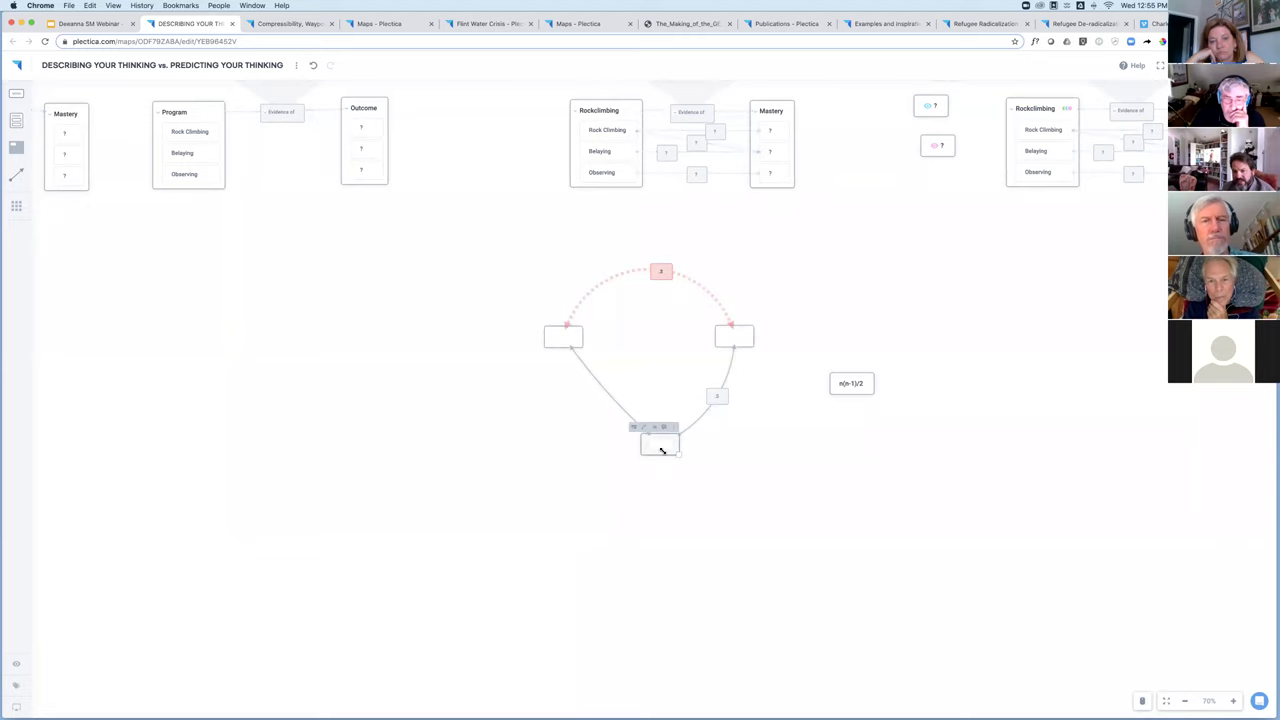
drag(678, 454, 837, 586)
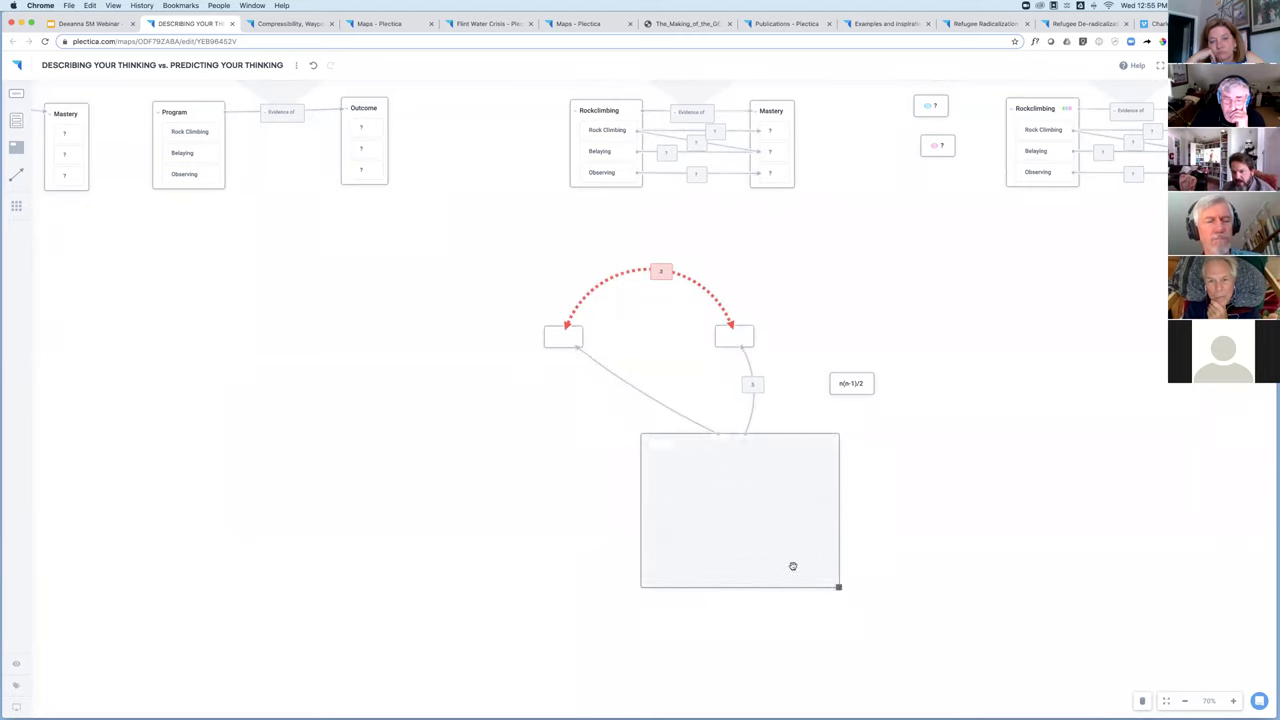
drag(780, 437, 682, 434)
click(769, 429)
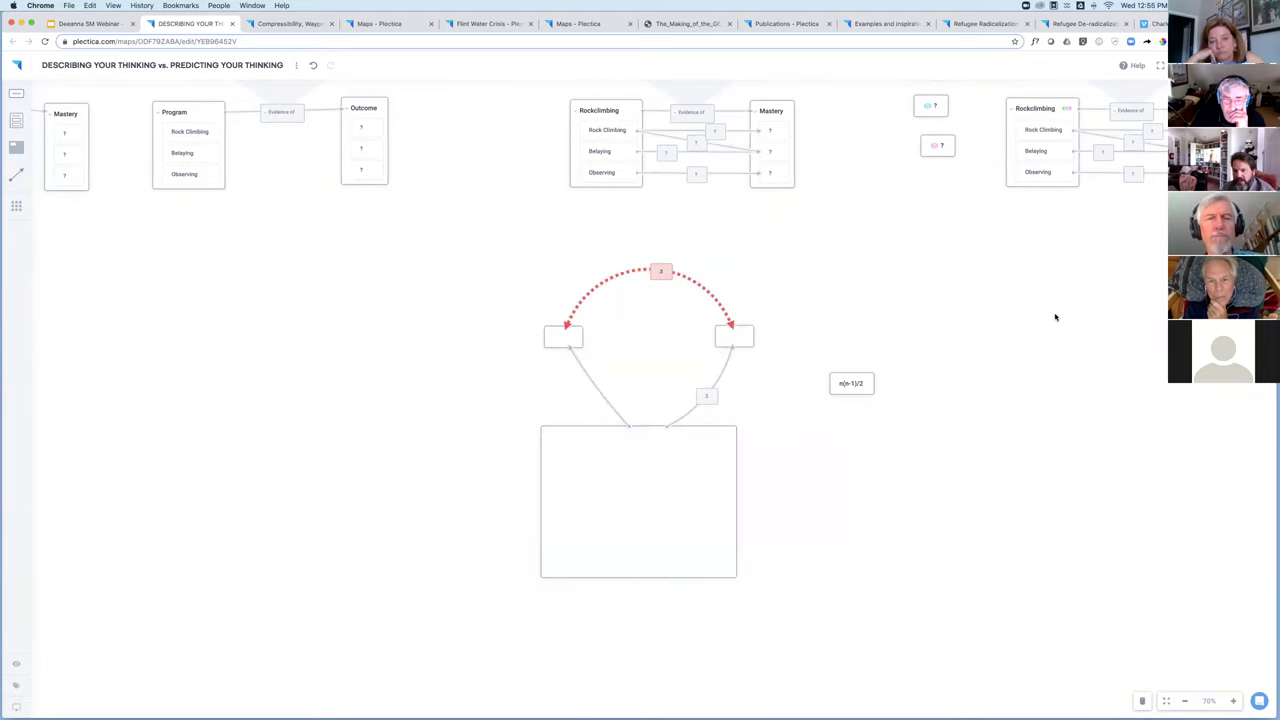
Create two blank cards, nesting one as a part of the enlarged lower card and the other inside the upper-left card.
double_click(1037, 336)
drag(1043, 358, 614, 458)
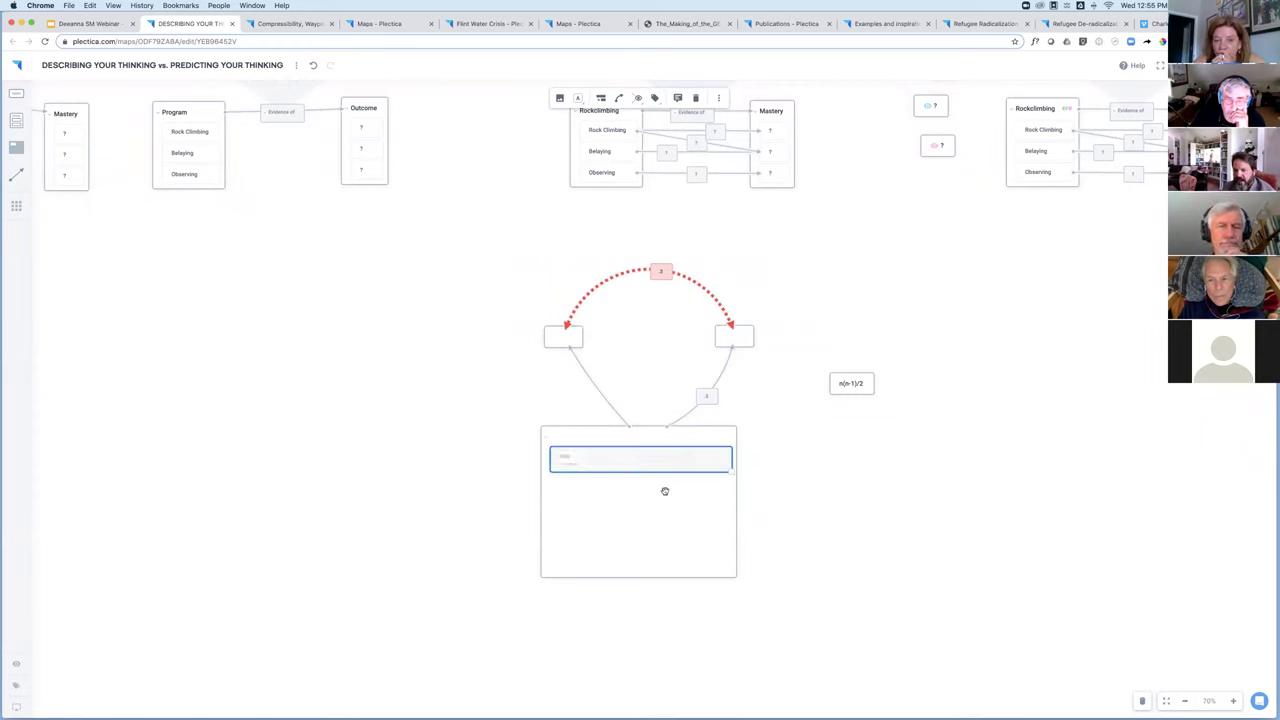
double_click(929, 452)
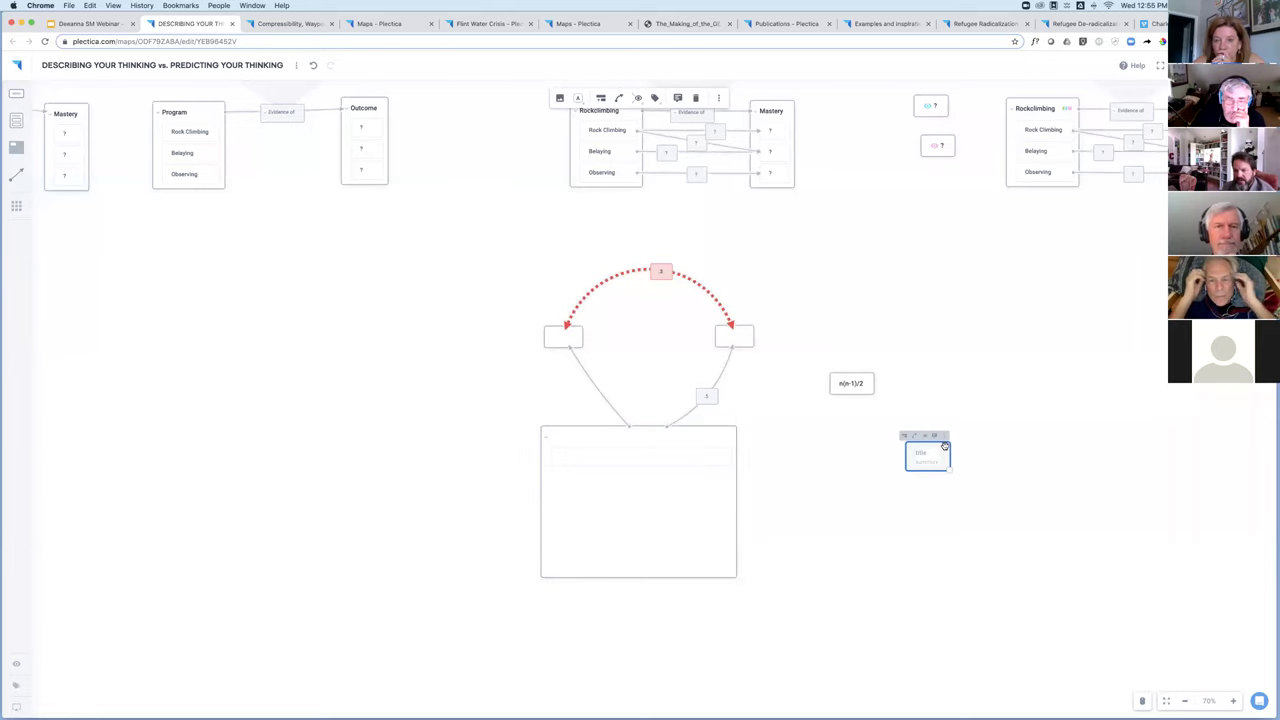
drag(934, 446, 596, 341)
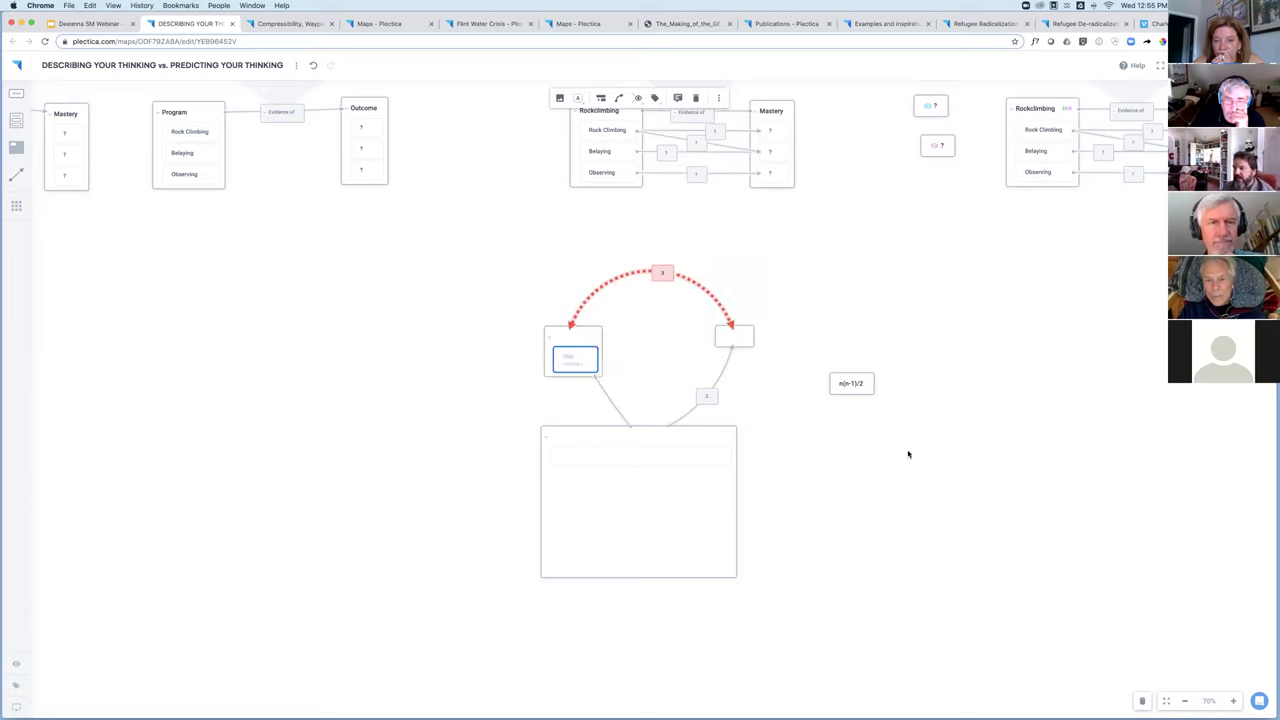
Add a blank subpart to the part inside the upper-left card, and move it out as a separate card to the left of the diagram.
scroll(908, 454, up, 5)
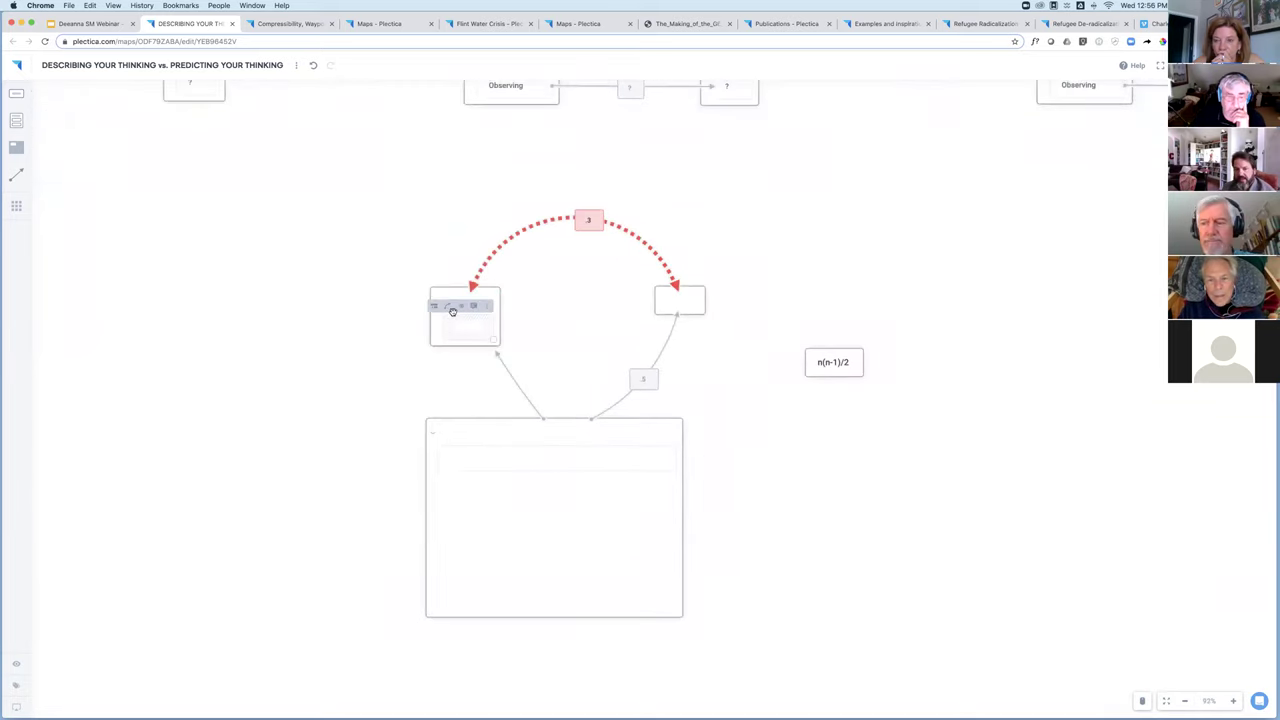
click(436, 307)
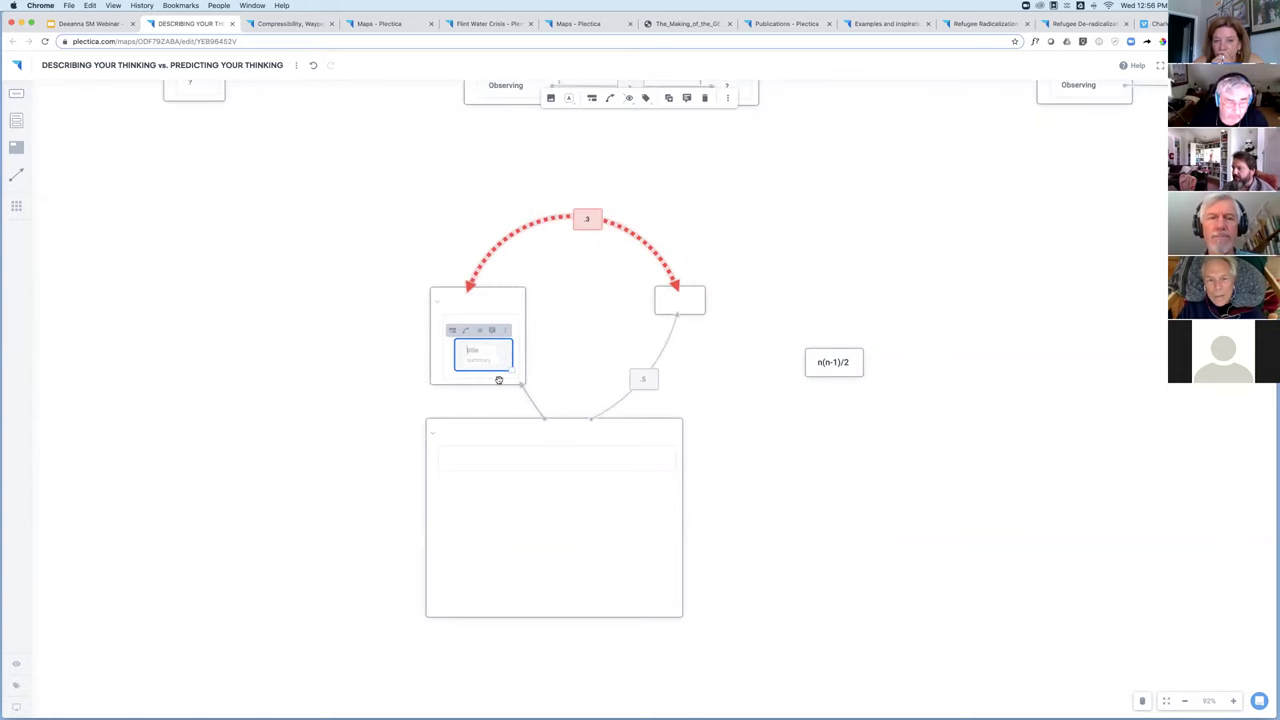
drag(480, 343, 162, 297)
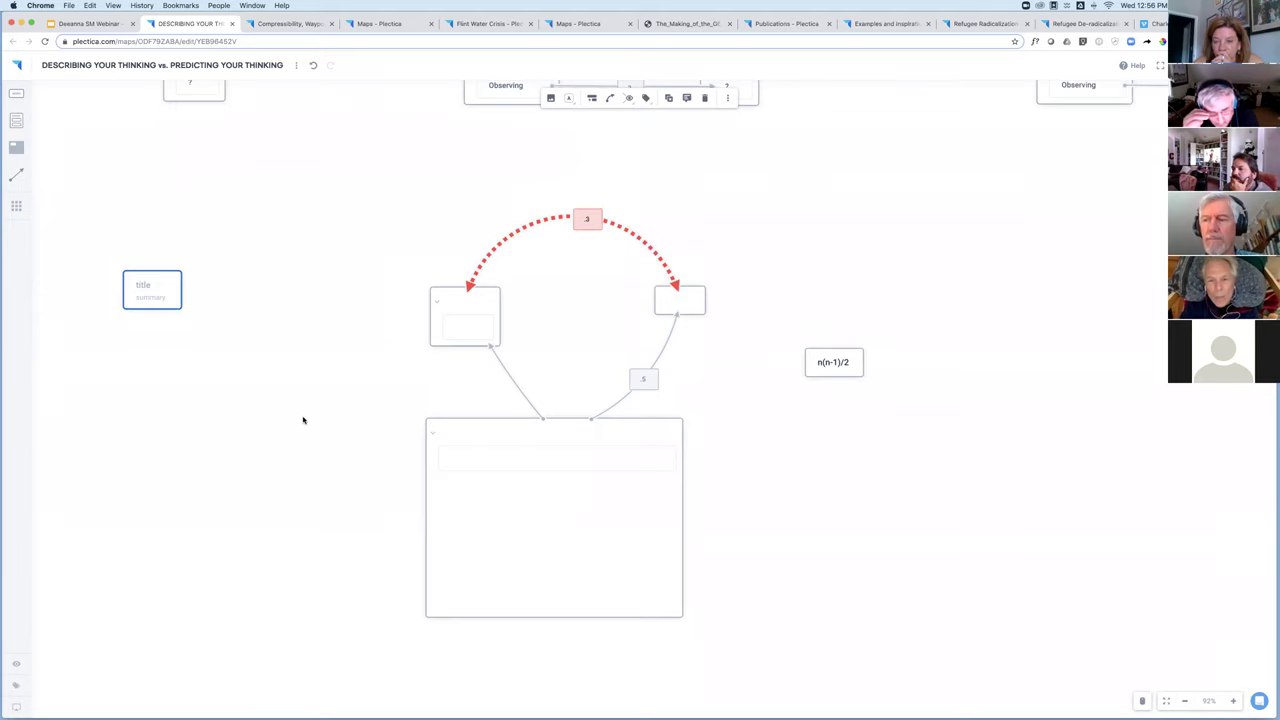
scroll(315, 418, down, 5)
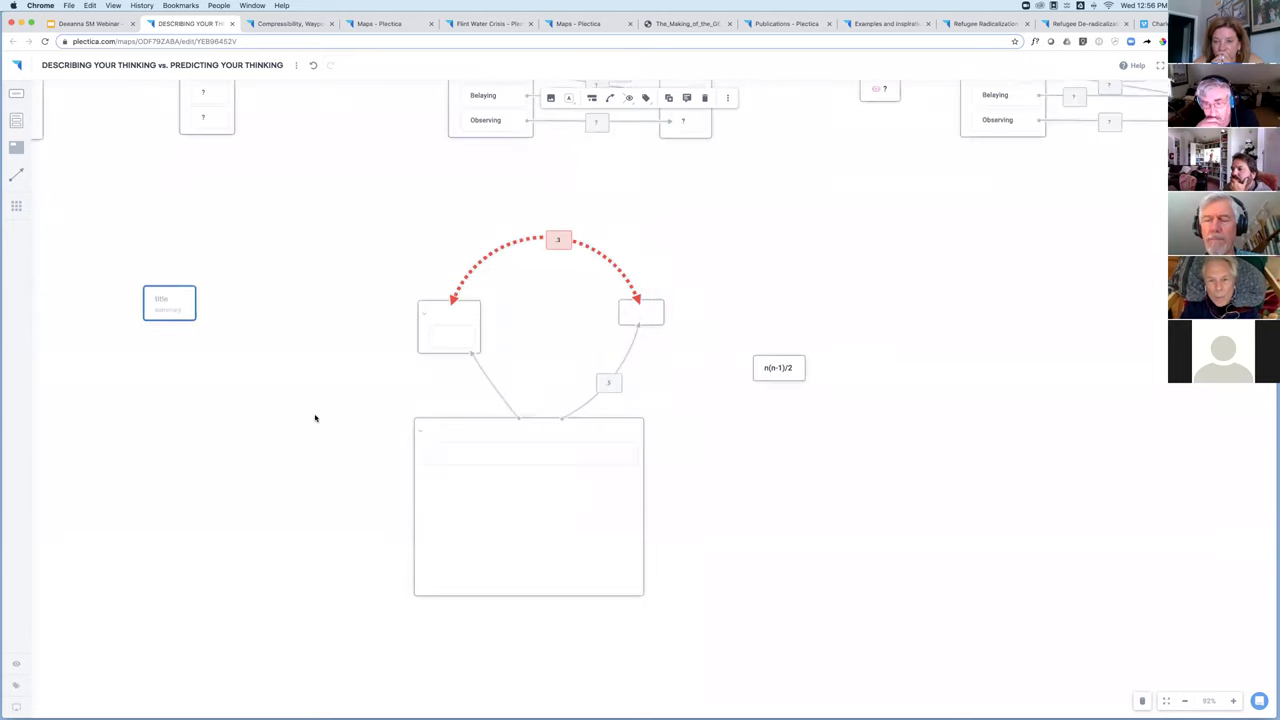
Switch to the Google Slides presentation and go back to the slide "How is DSRP mapping (Plectica) different and the same?".
scroll(315, 418, down, 5)
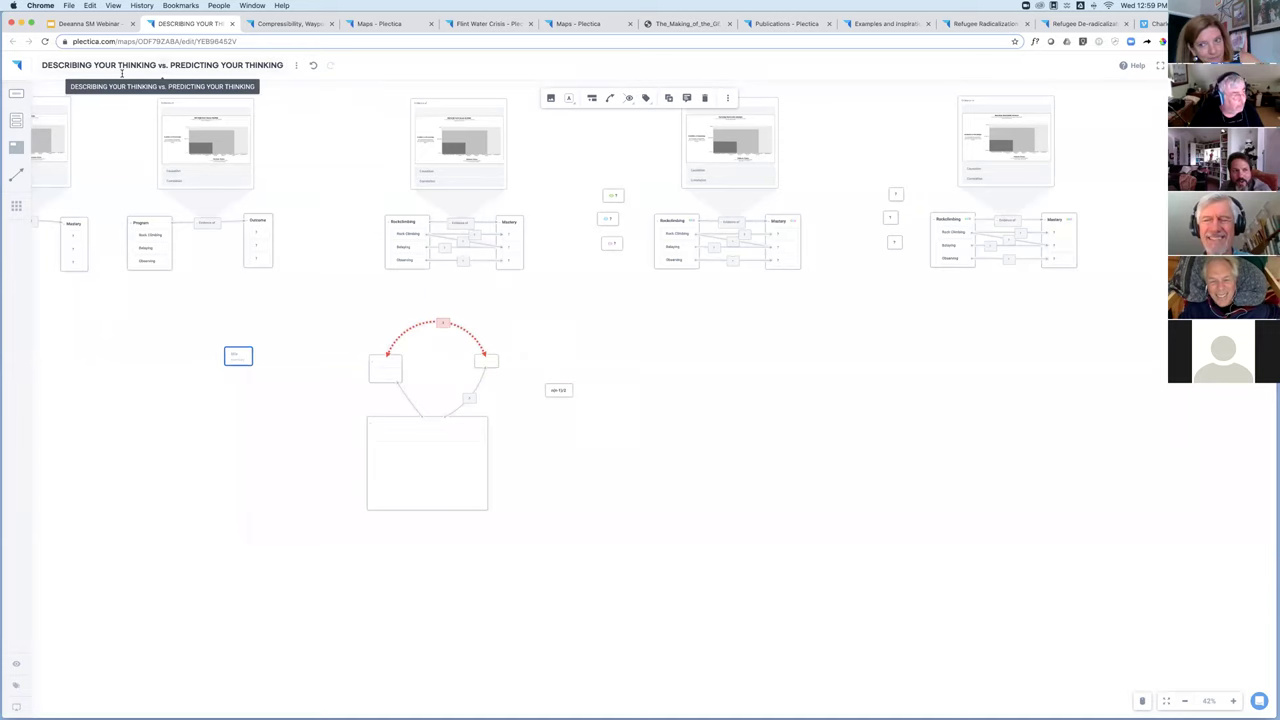
click(98, 24)
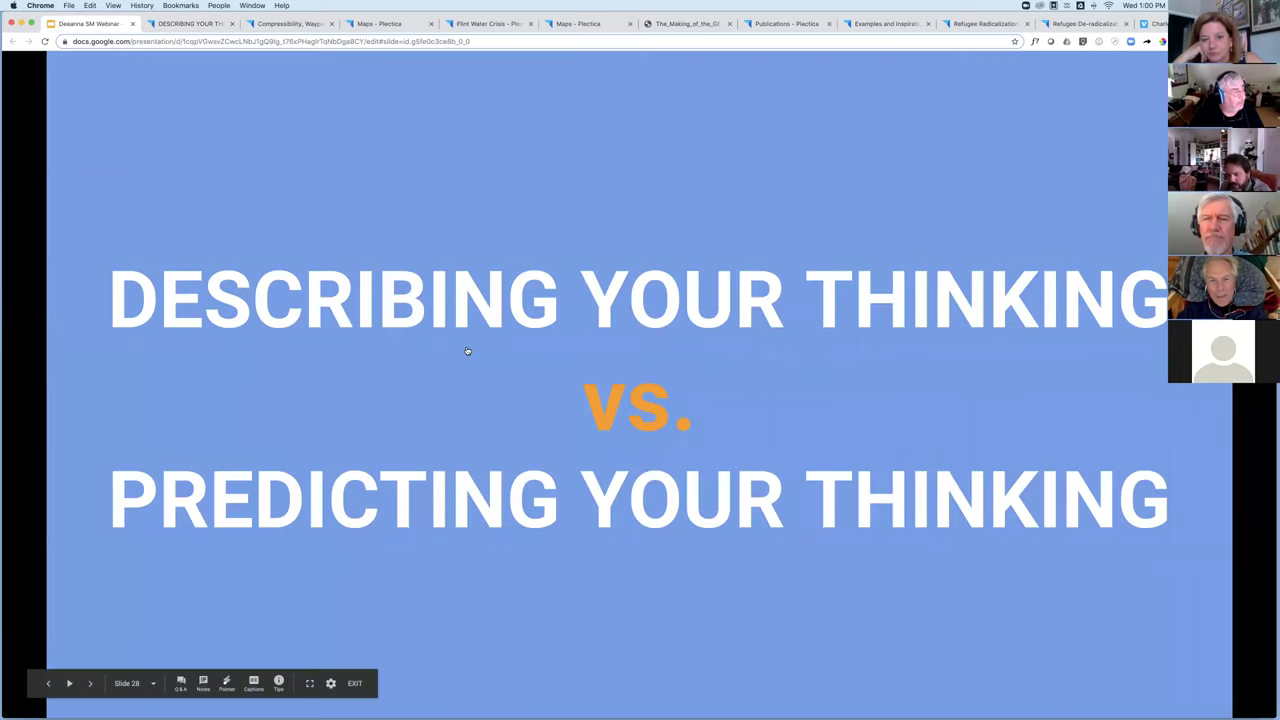
key(Left)
key(Left)
key(Left)
key(Left)
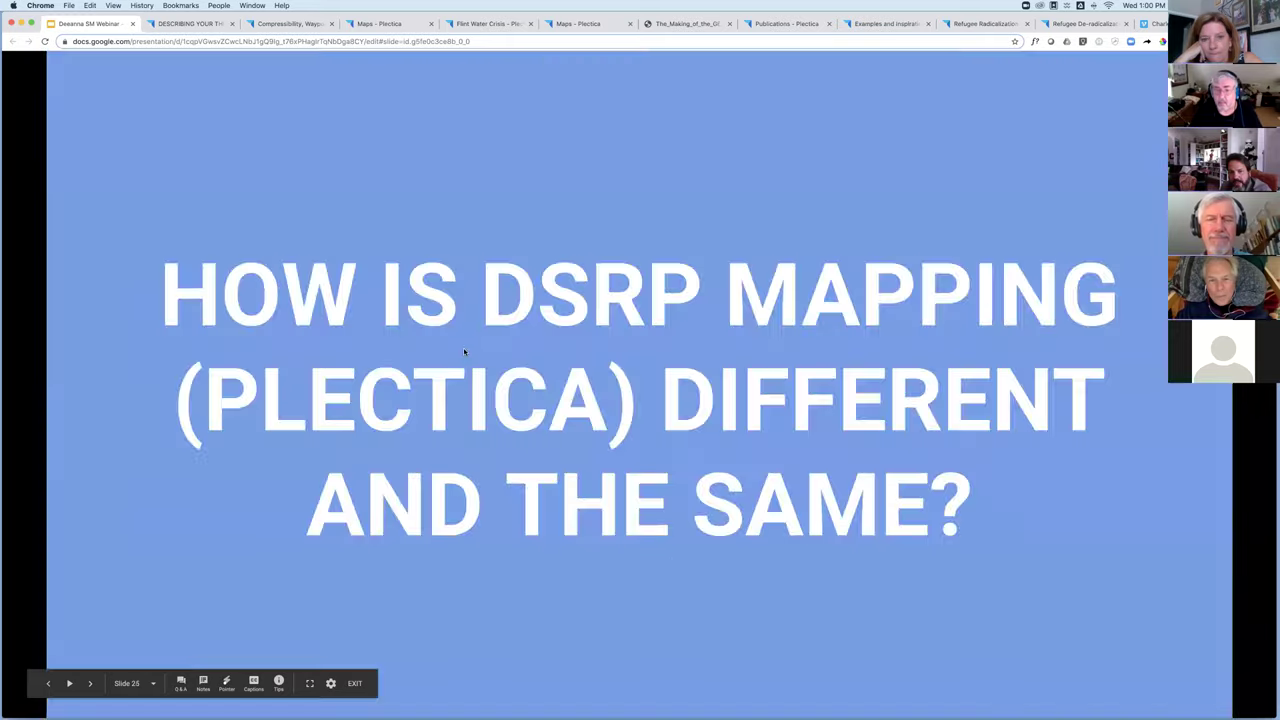
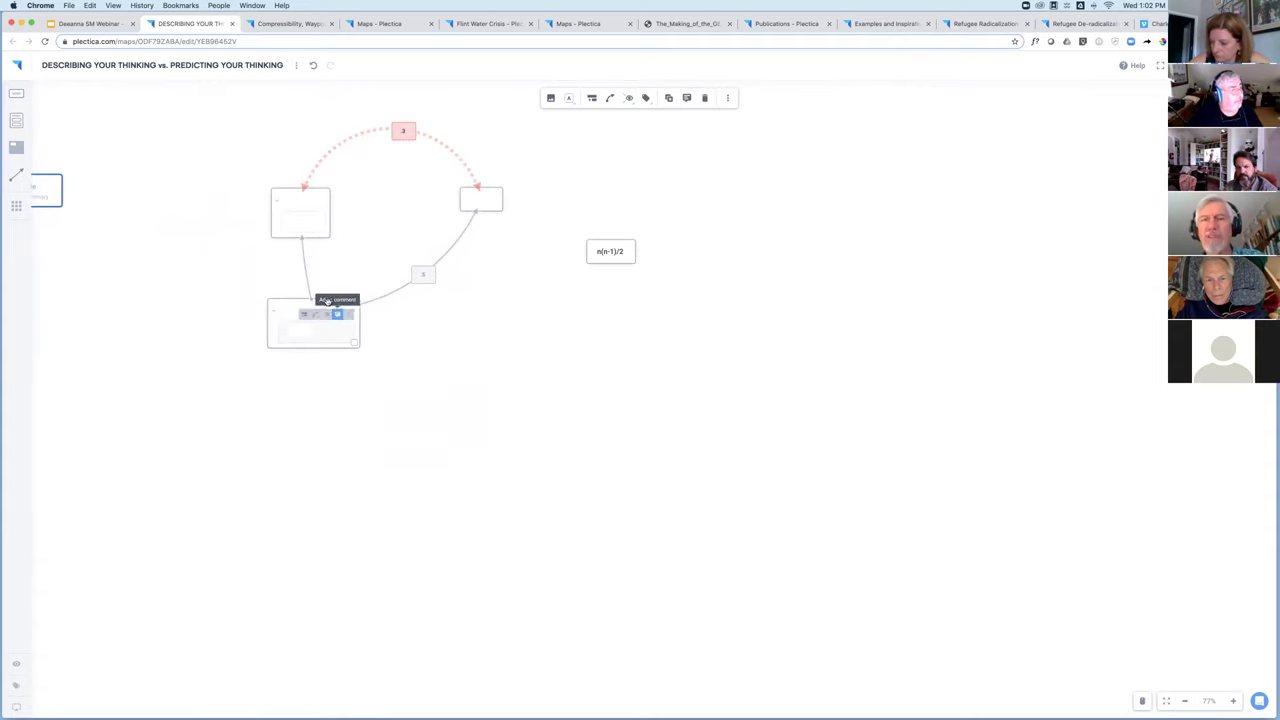
Bend the lower card's connection to the upper-left card outward, and shift the .5 label card to round out the connection on the other side.
drag(349, 264, 329, 283)
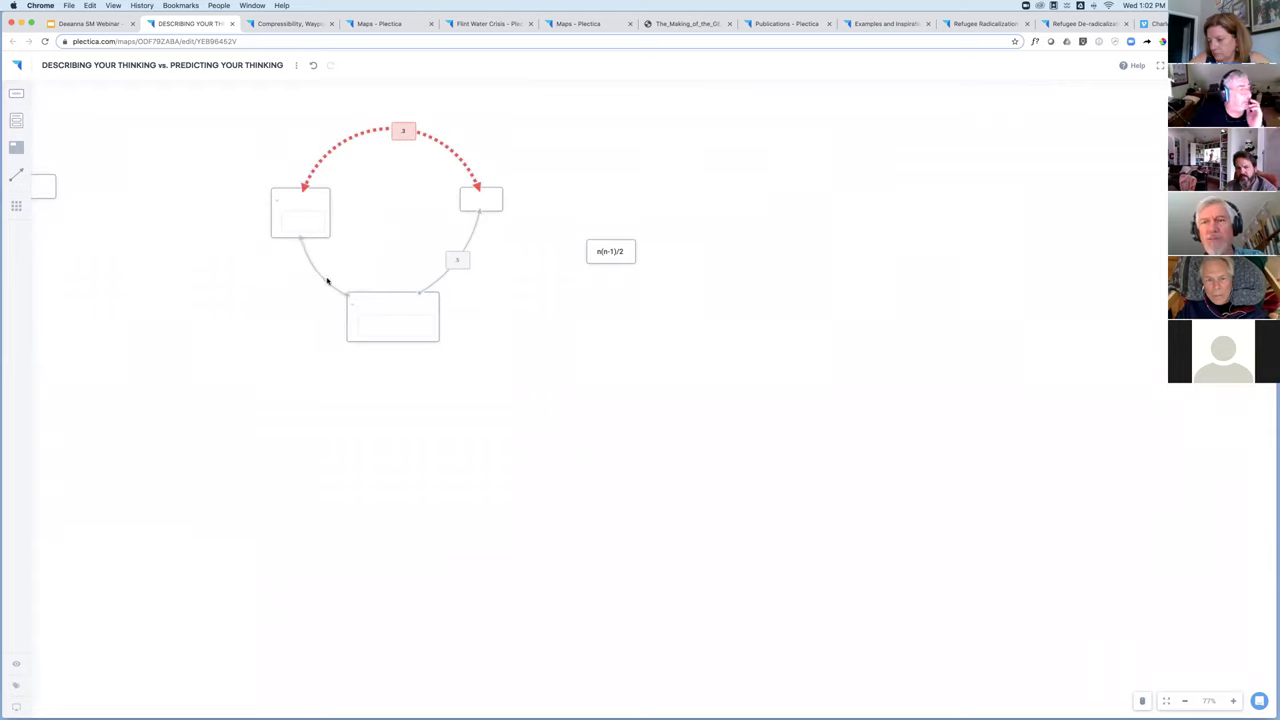
click(446, 284)
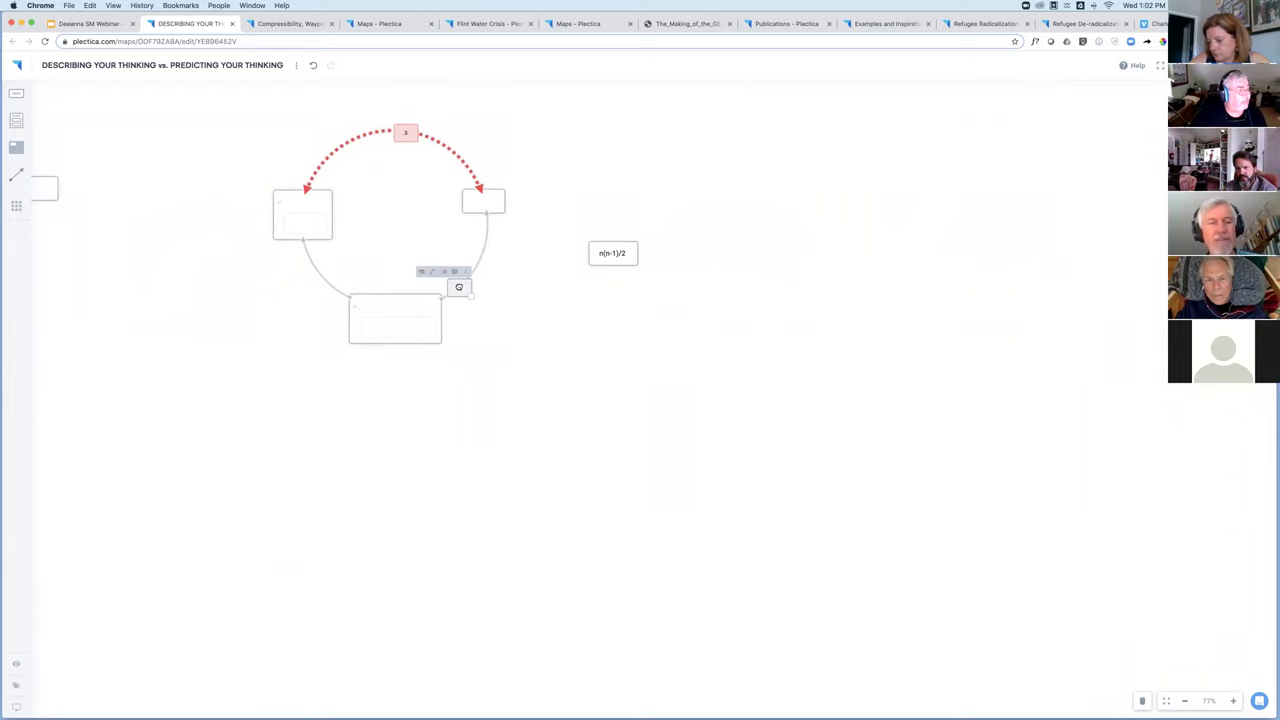
drag(460, 287, 475, 268)
scroll(543, 394, down, 2)
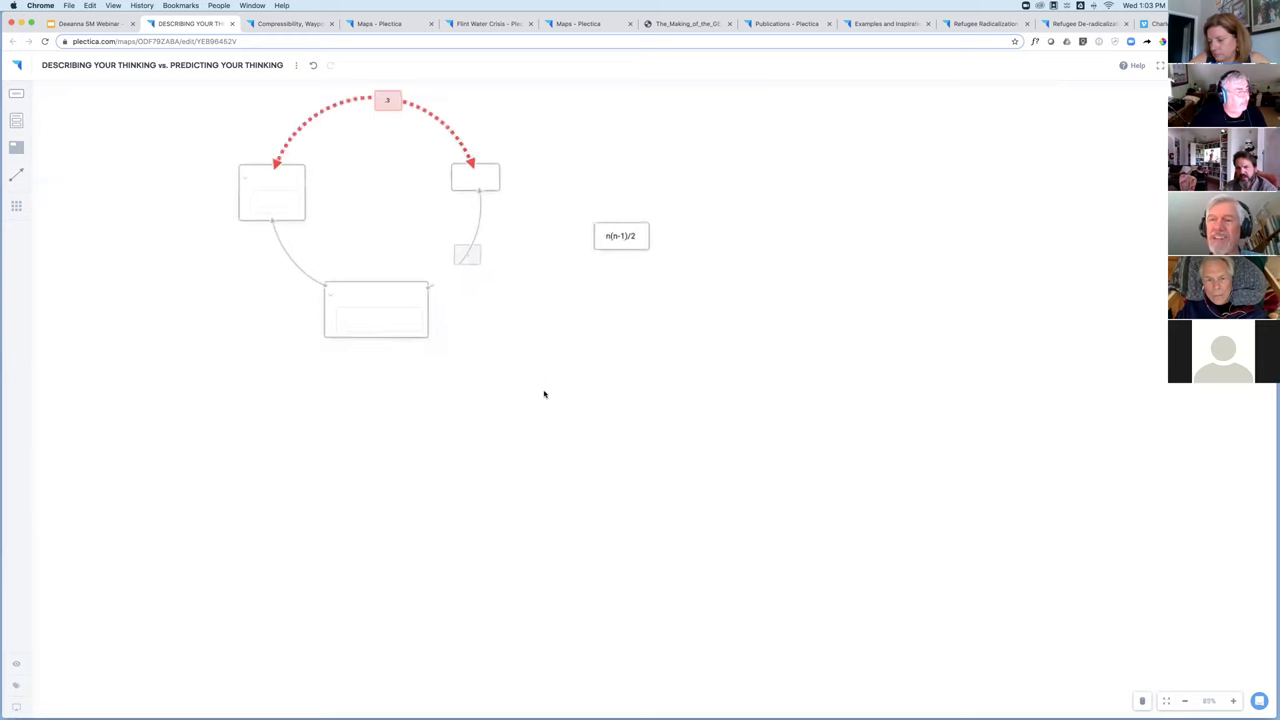
scroll(643, 497, up, 3)
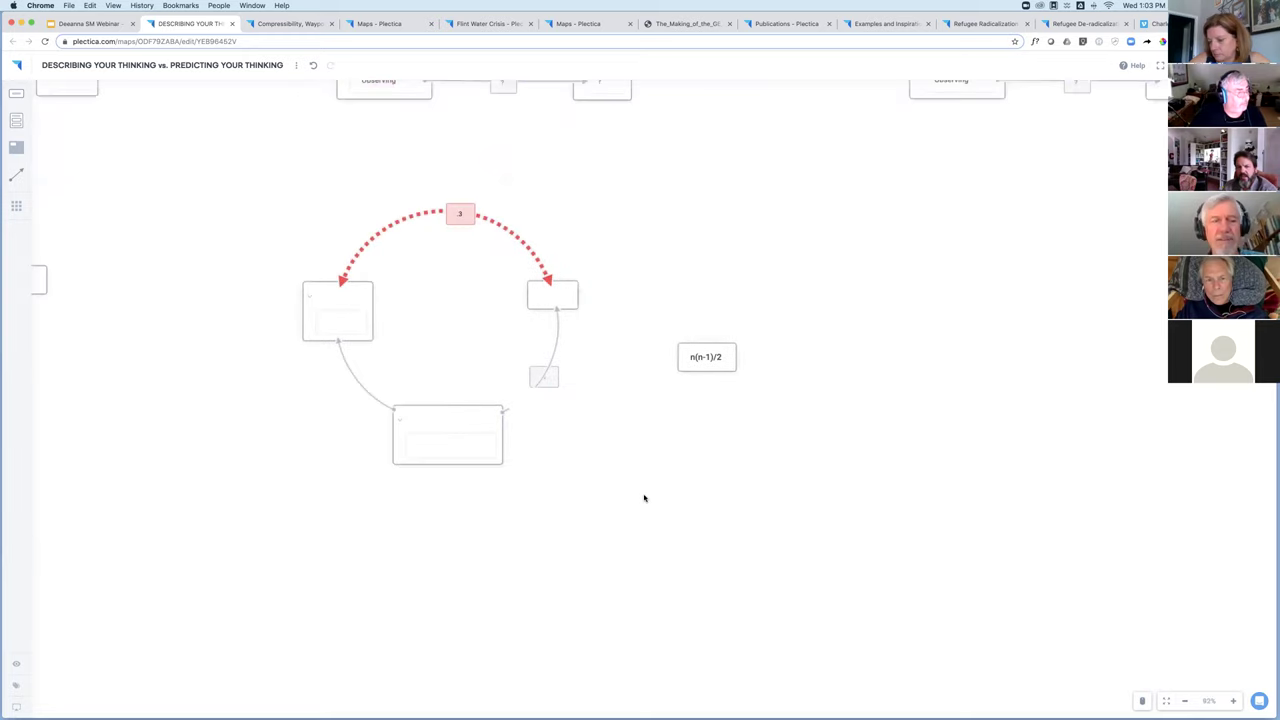
click(553, 384)
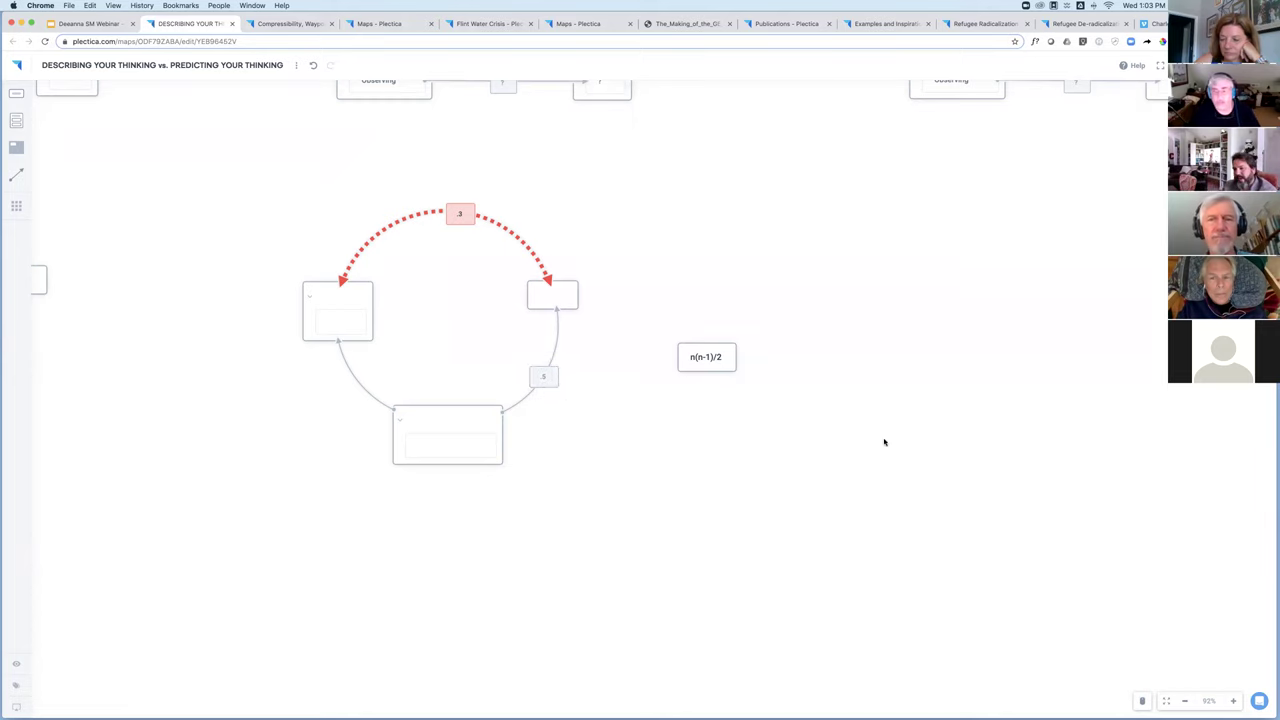
Move the n(n-1)/2 card up out of the way and create three blank cards to the right of the circular diagram.
click(717, 340)
drag(751, 224, 754, 170)
double_click(882, 346)
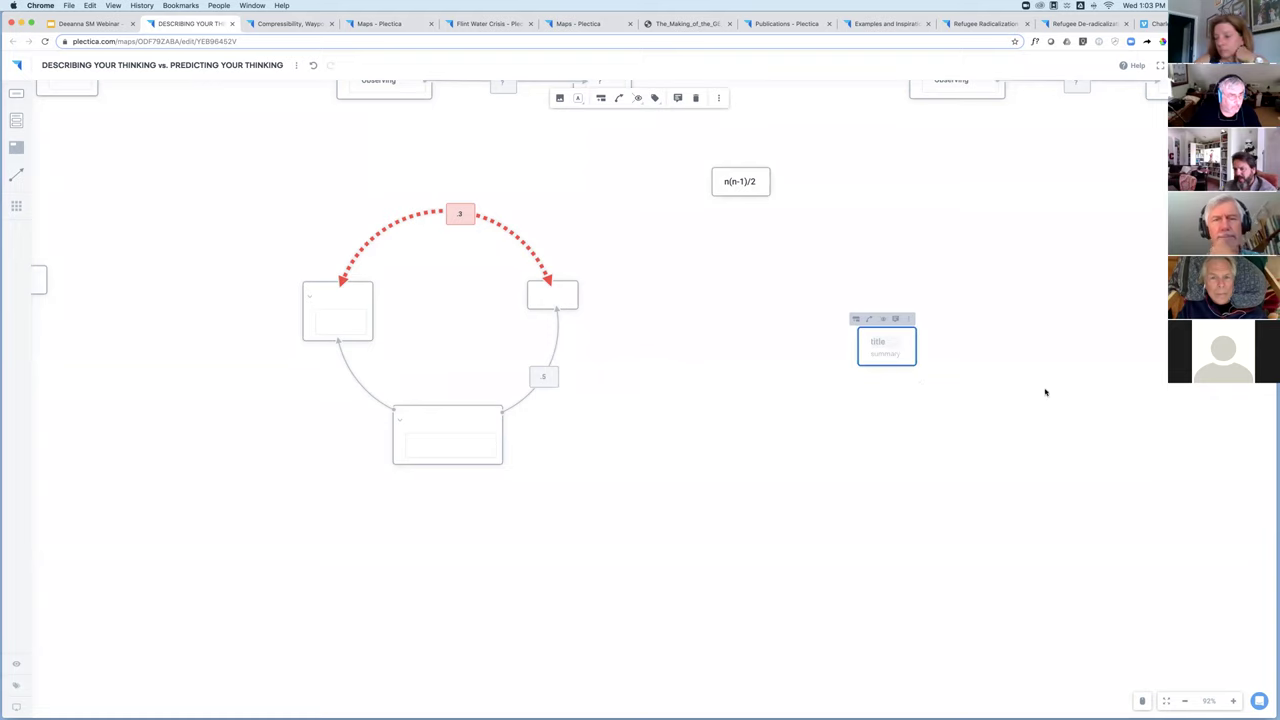
click(985, 378)
double_click(980, 371)
double_click(883, 414)
Connect the three new blank cards to one another with relationship lines to form a triangle.
drag(866, 396, 884, 343)
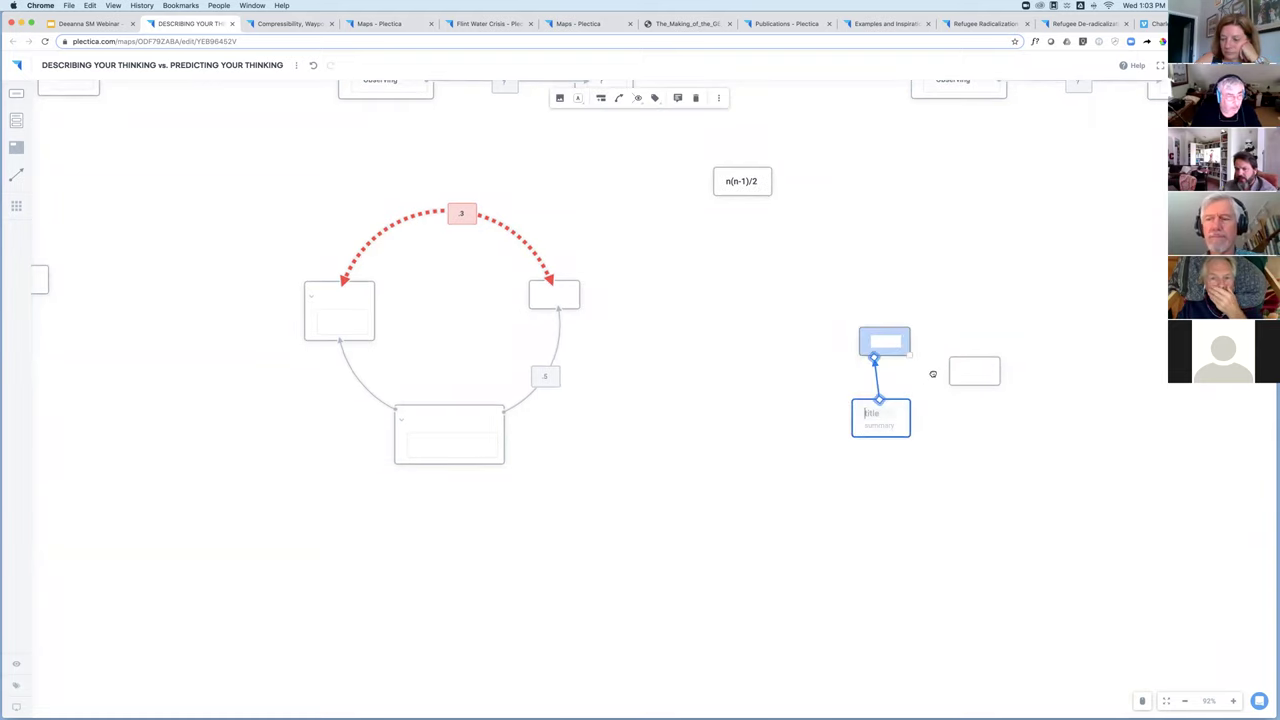
drag(951, 378, 951, 374)
drag(862, 322, 972, 370)
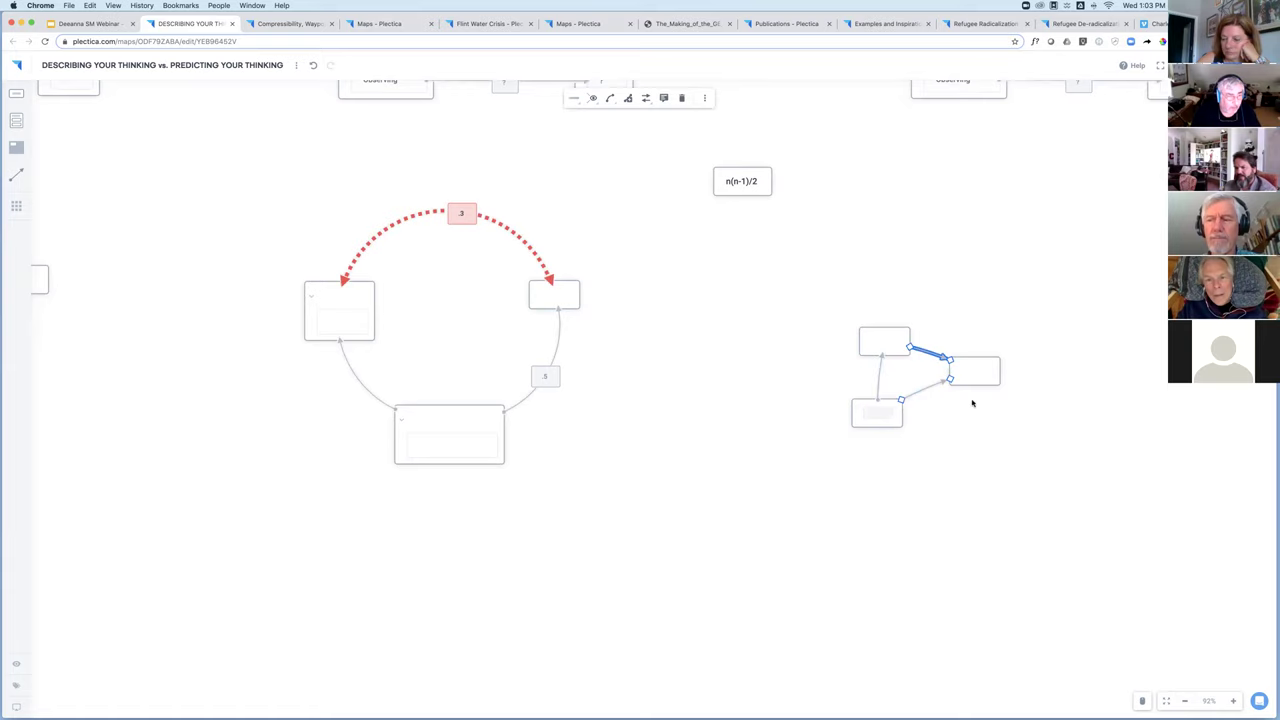
Group the new three-card triangle into one enclosing card and the circular diagram into another.
drag(814, 303, 1020, 465)
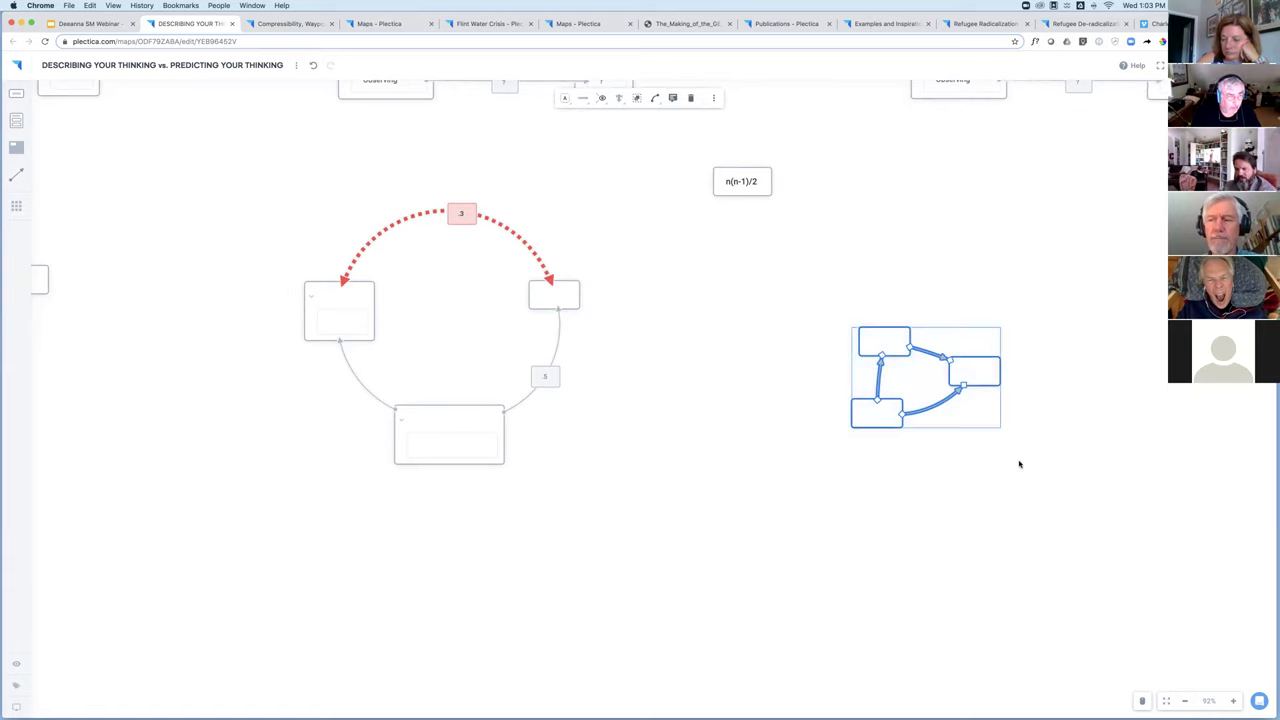
drag(283, 214, 298, 180)
click(580, 511)
key(ctrl+g)
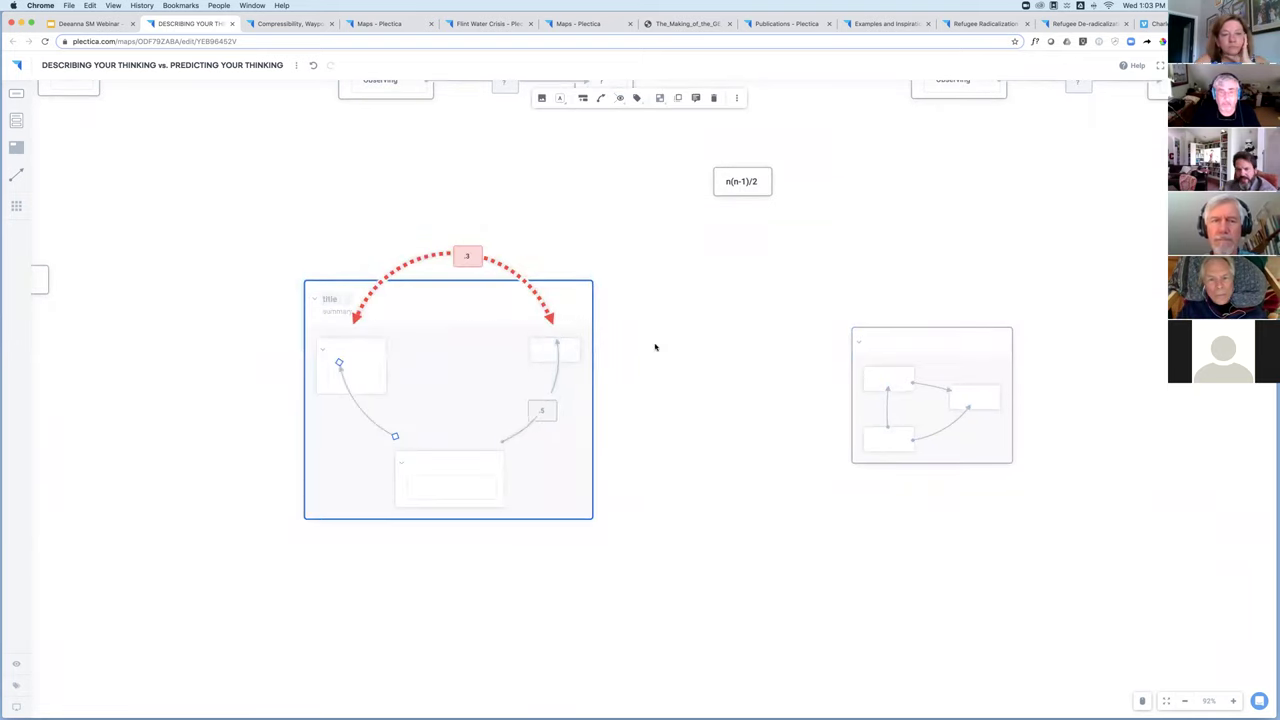
click(655, 347)
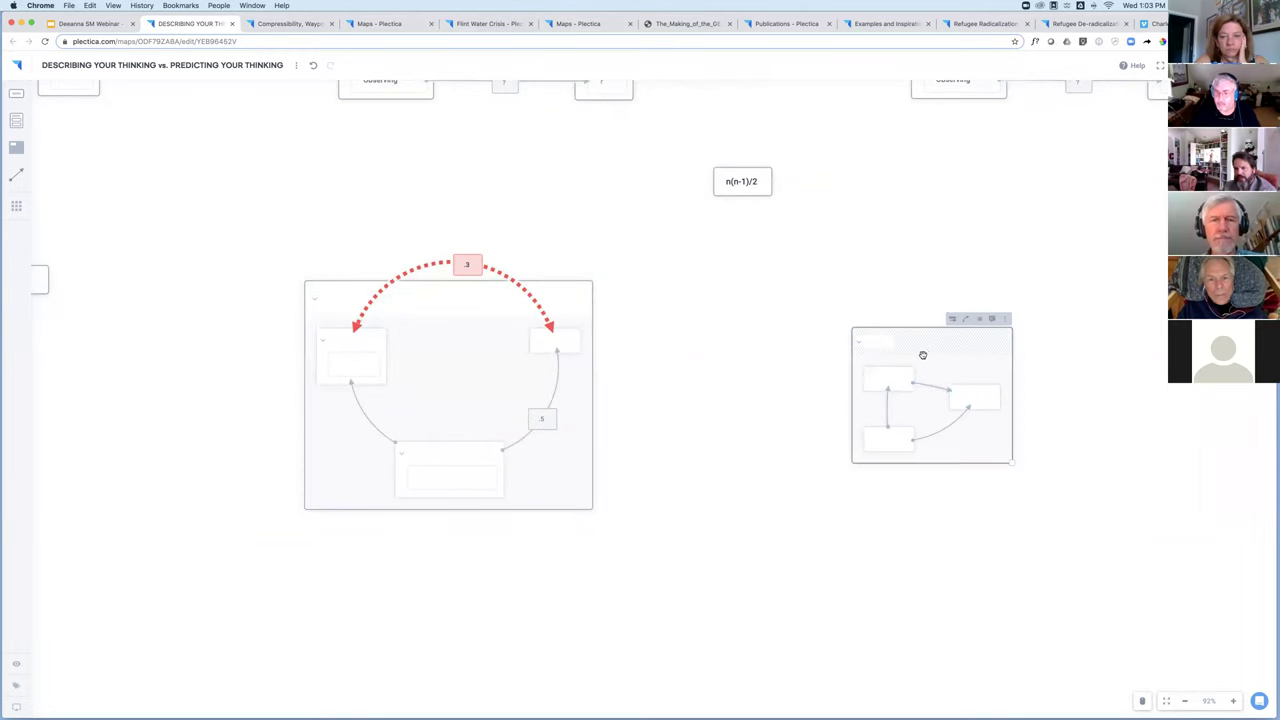
Draw a relationship line from the small triangle's group card to the circular diagram's group card, and add a "?" label card on it.
click(965, 318)
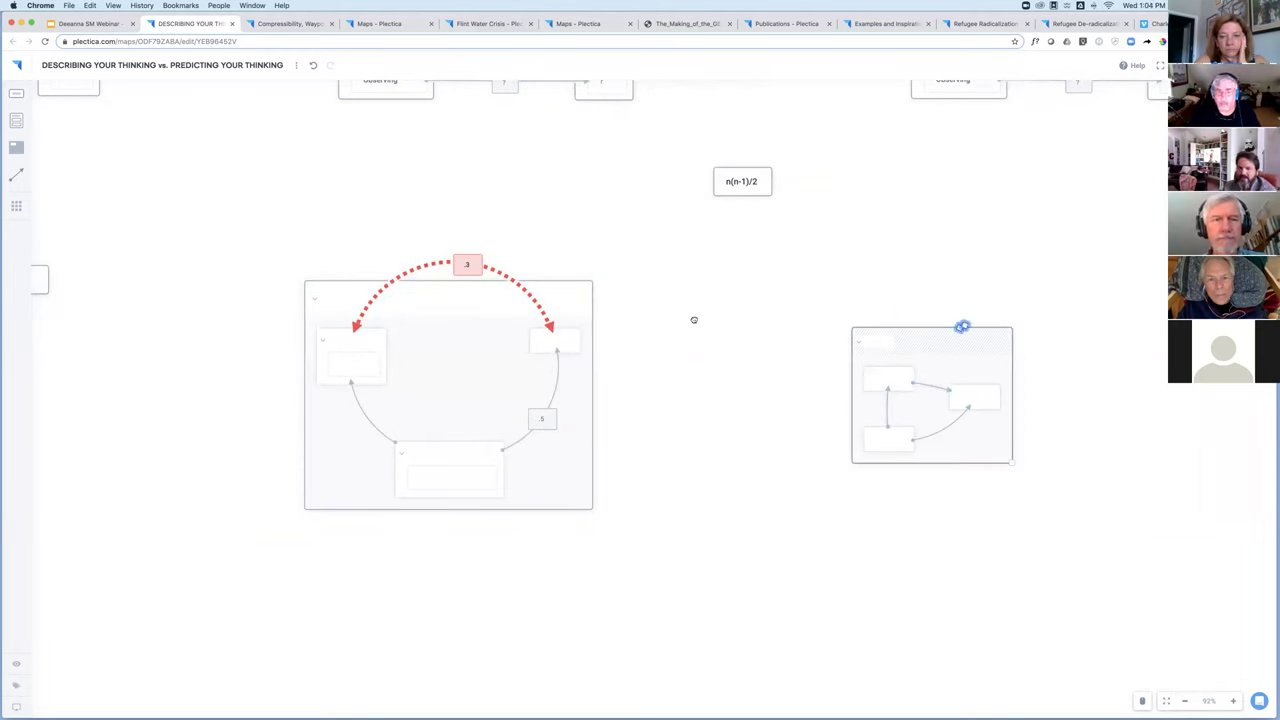
click(588, 322)
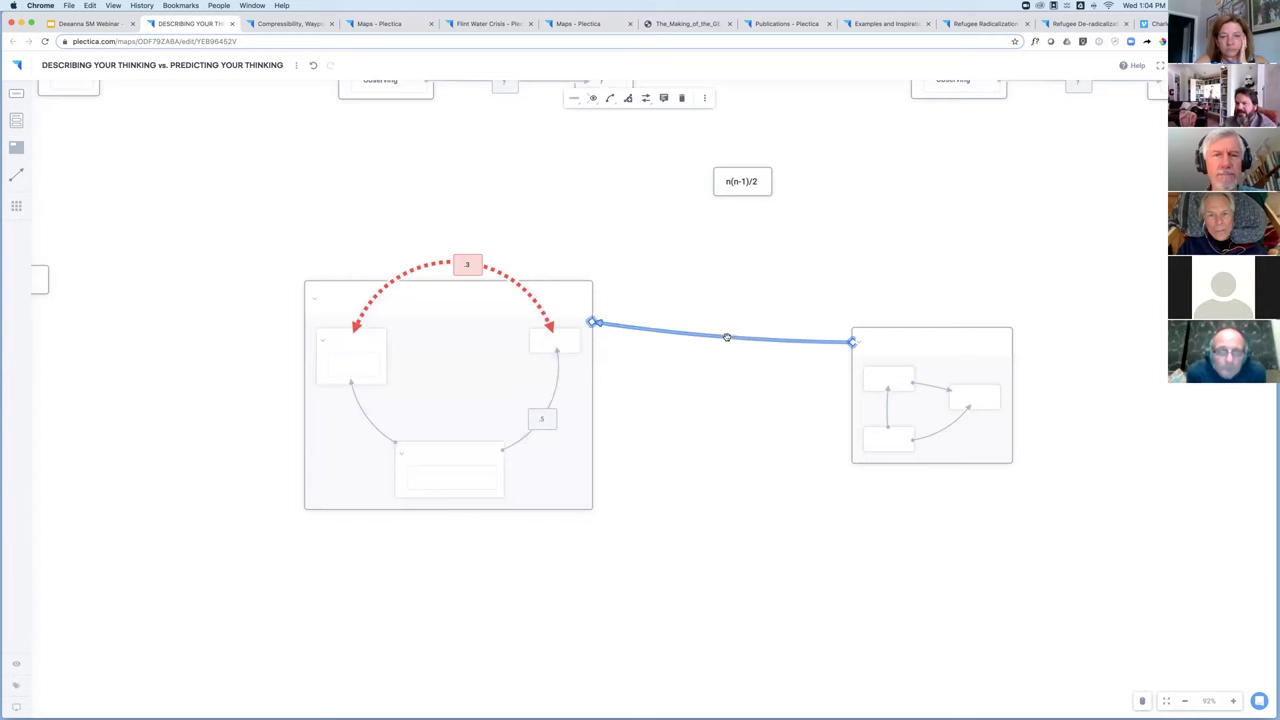
click(727, 337)
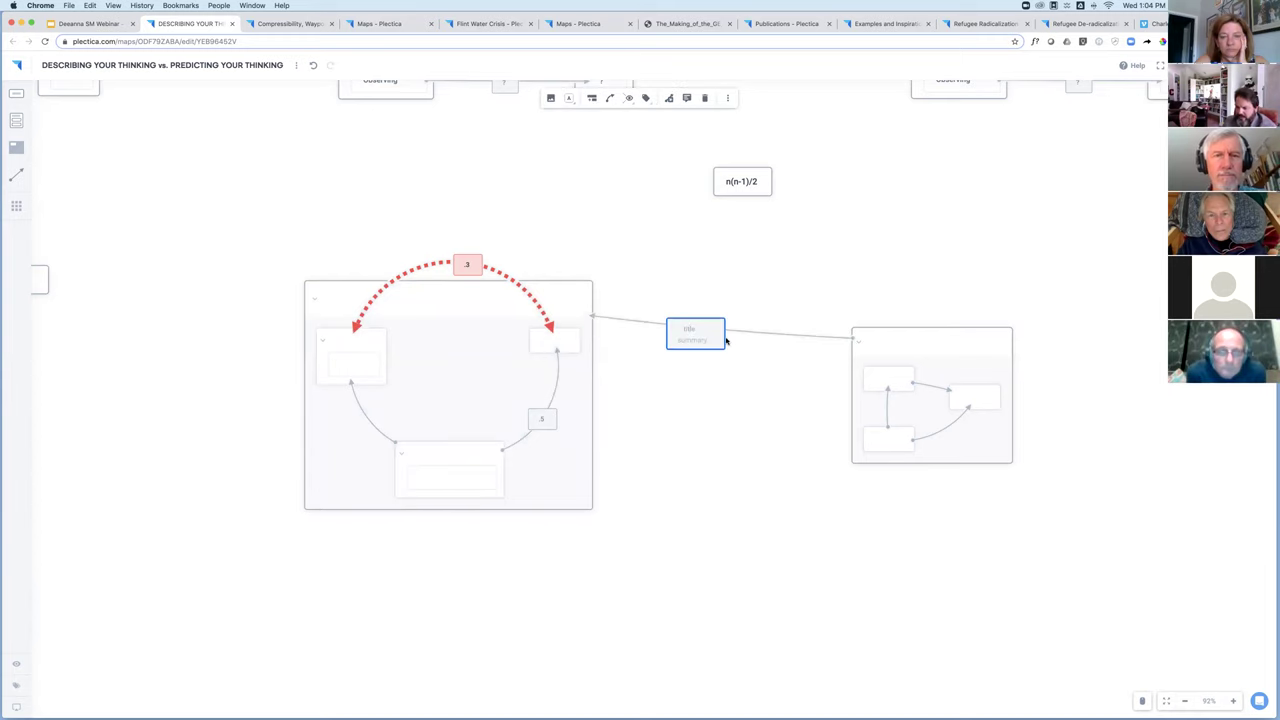
click(790, 422)
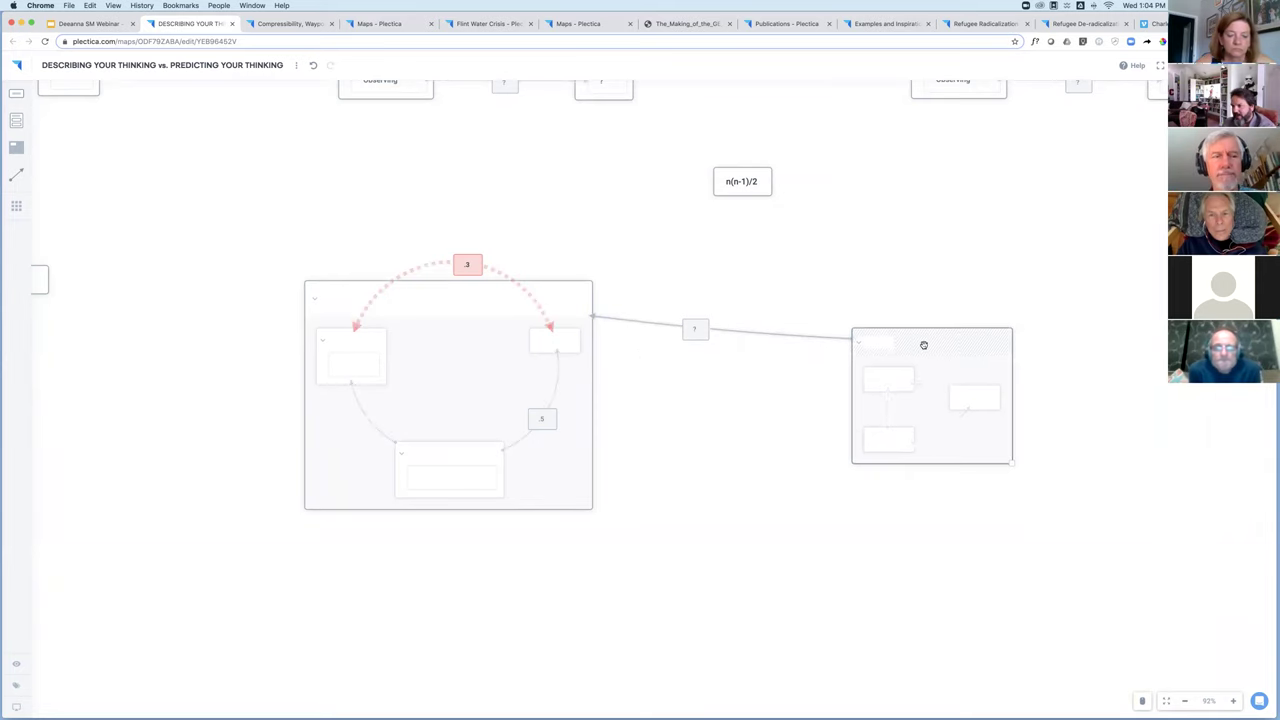
Move the "?" label card to the middle of the line between the two group cards.
click(329, 286)
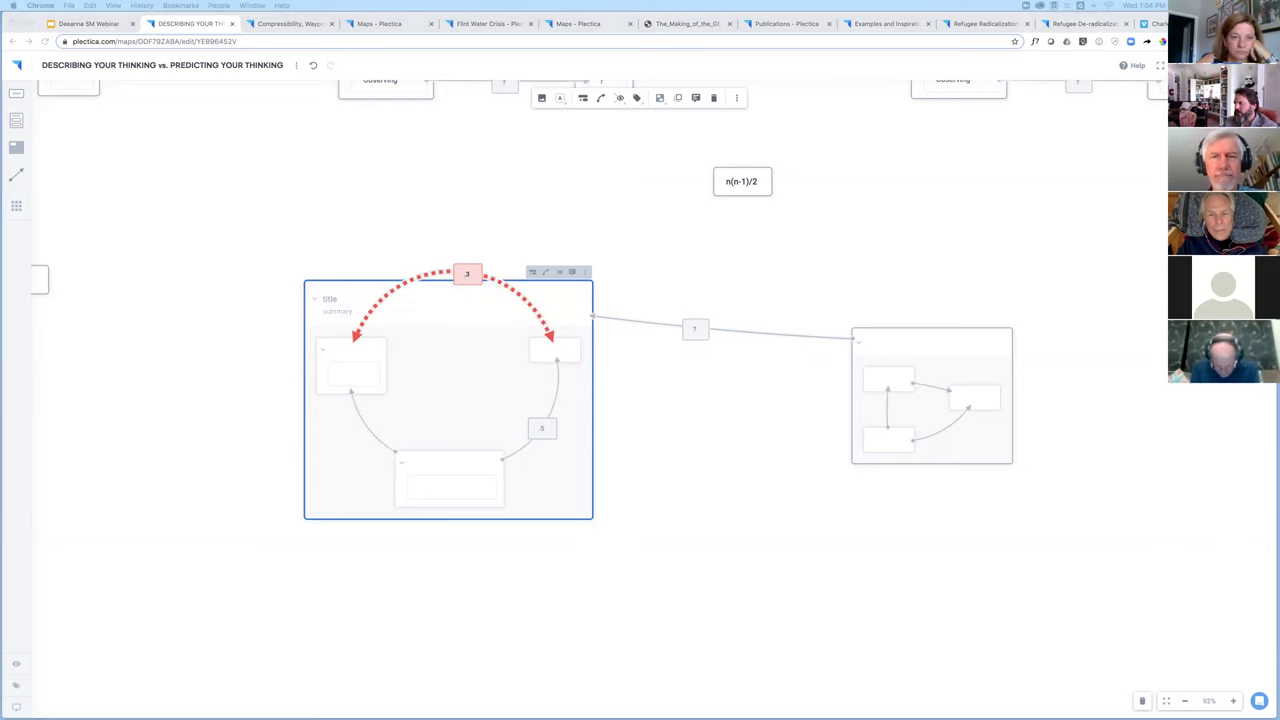
click(697, 336)
drag(697, 336, 730, 330)
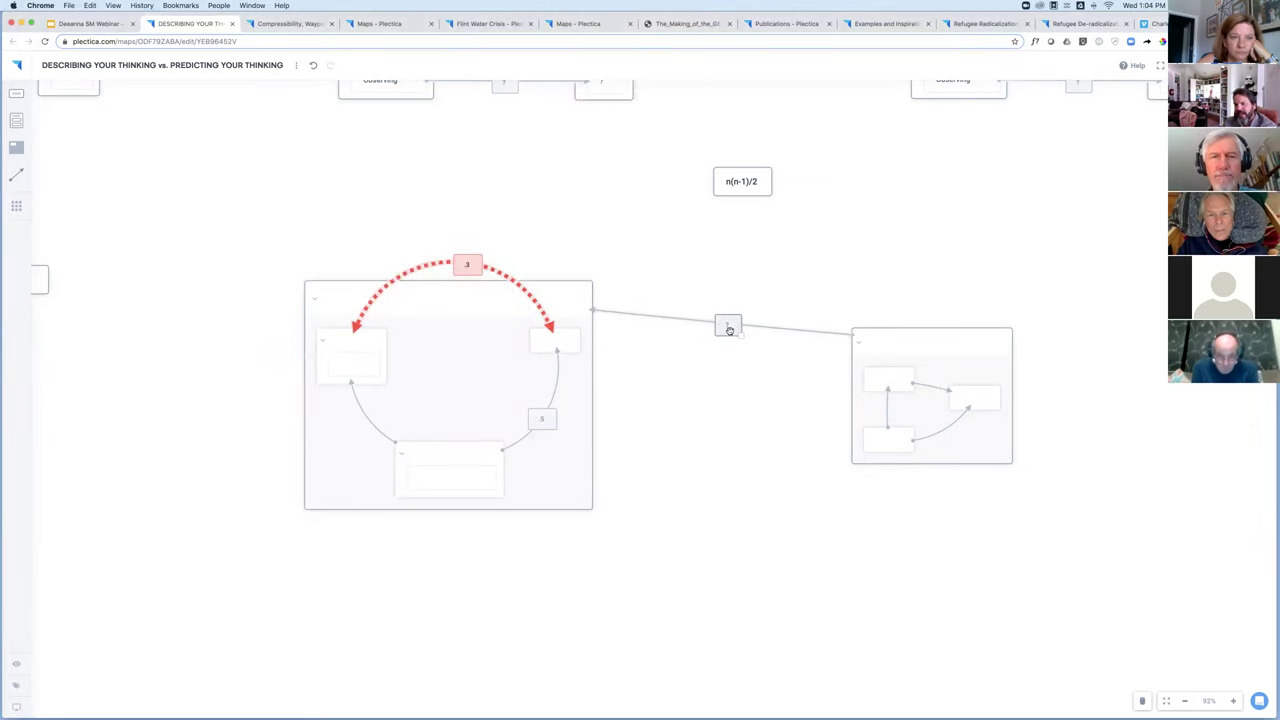
click(691, 415)
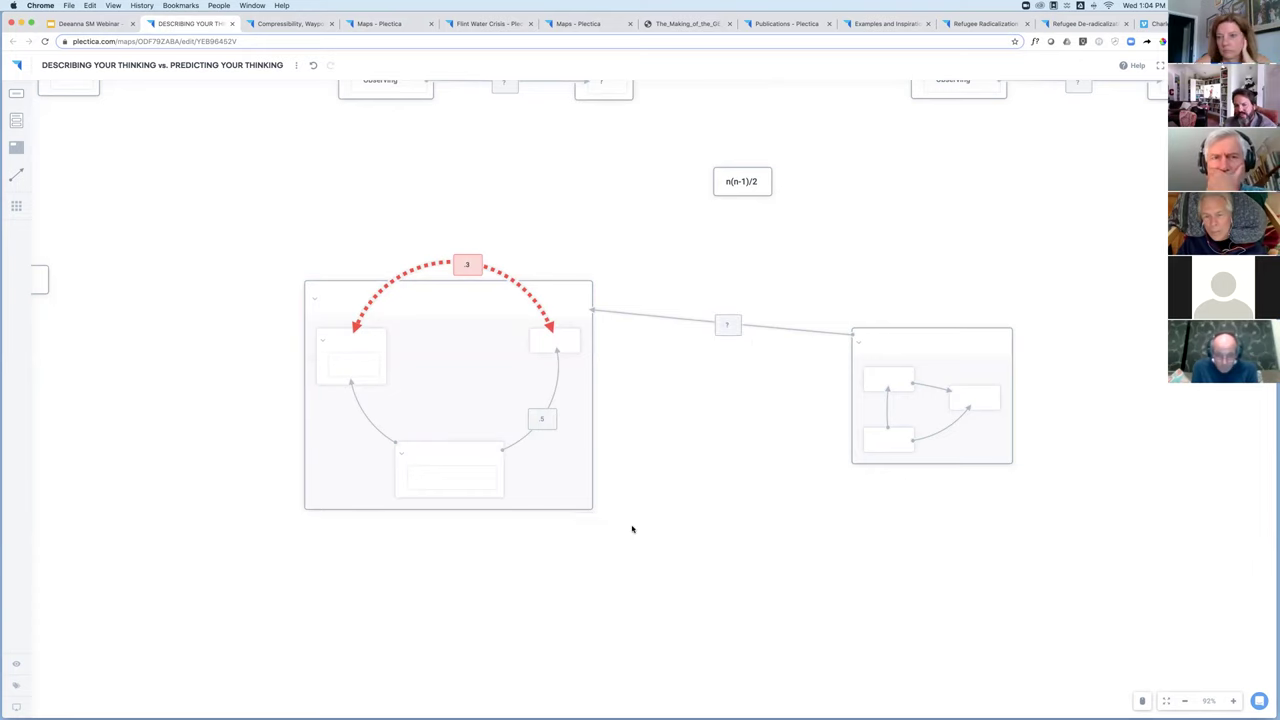
Add two further levels of nested blank parts inside the part of the circular diagram's lower card.
click(468, 493)
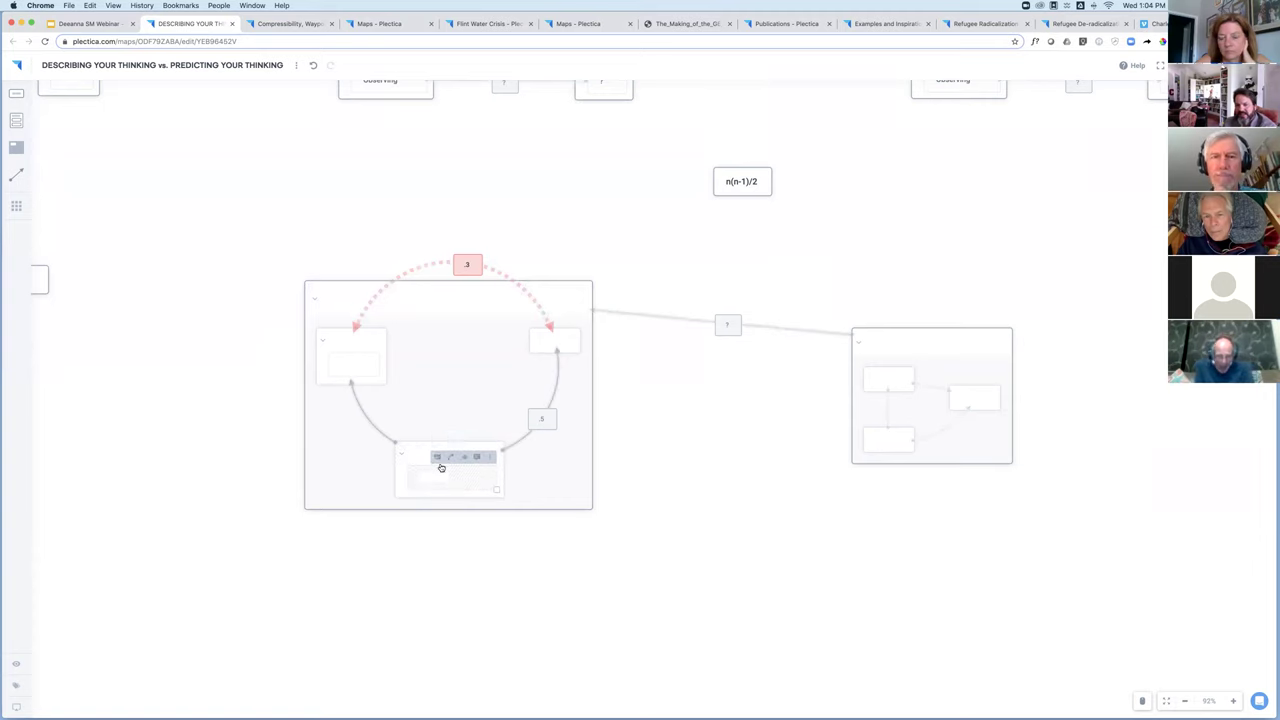
click(437, 458)
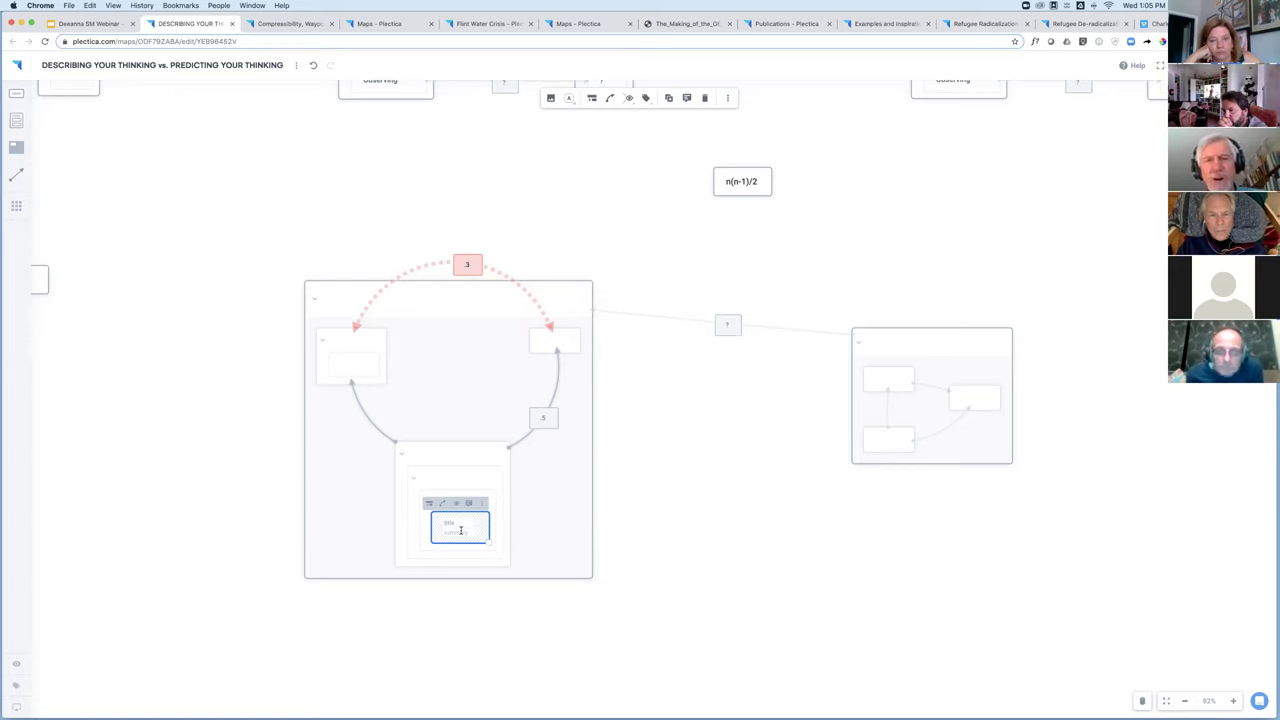
click(697, 472)
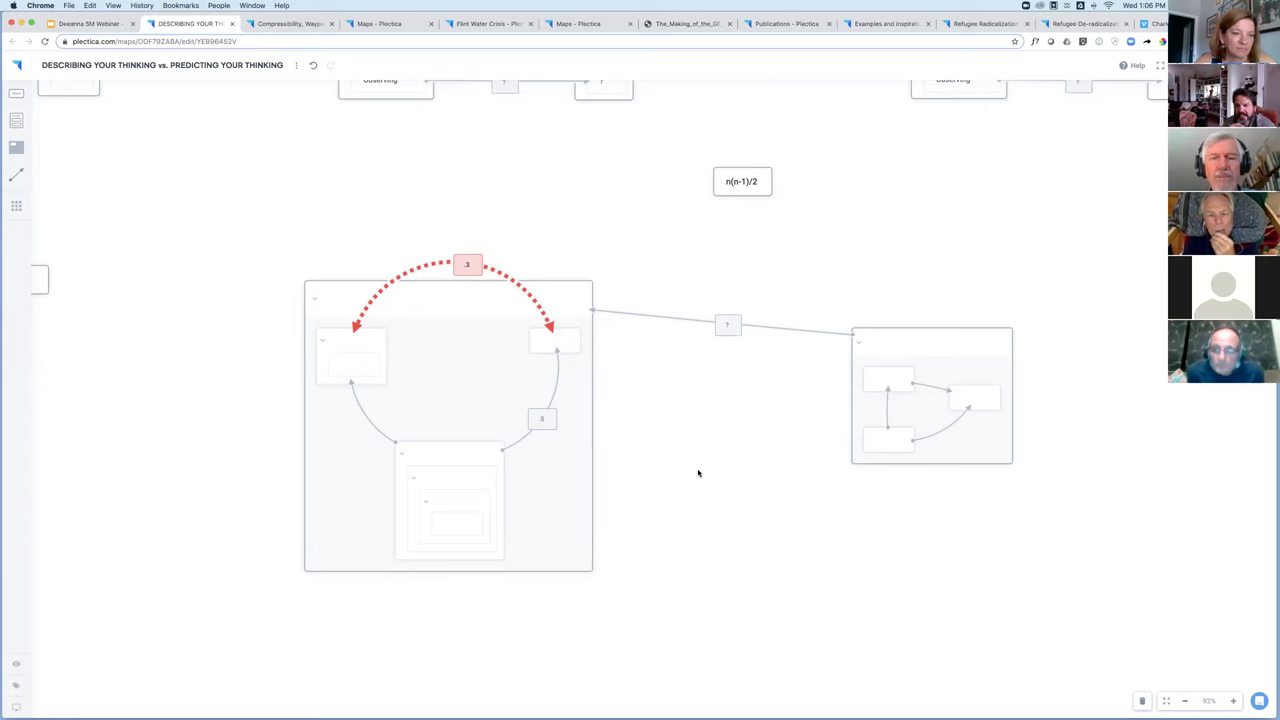
Create two cards side by side below the small triangle's group card and title them "husband" and "wife".
double_click(786, 566)
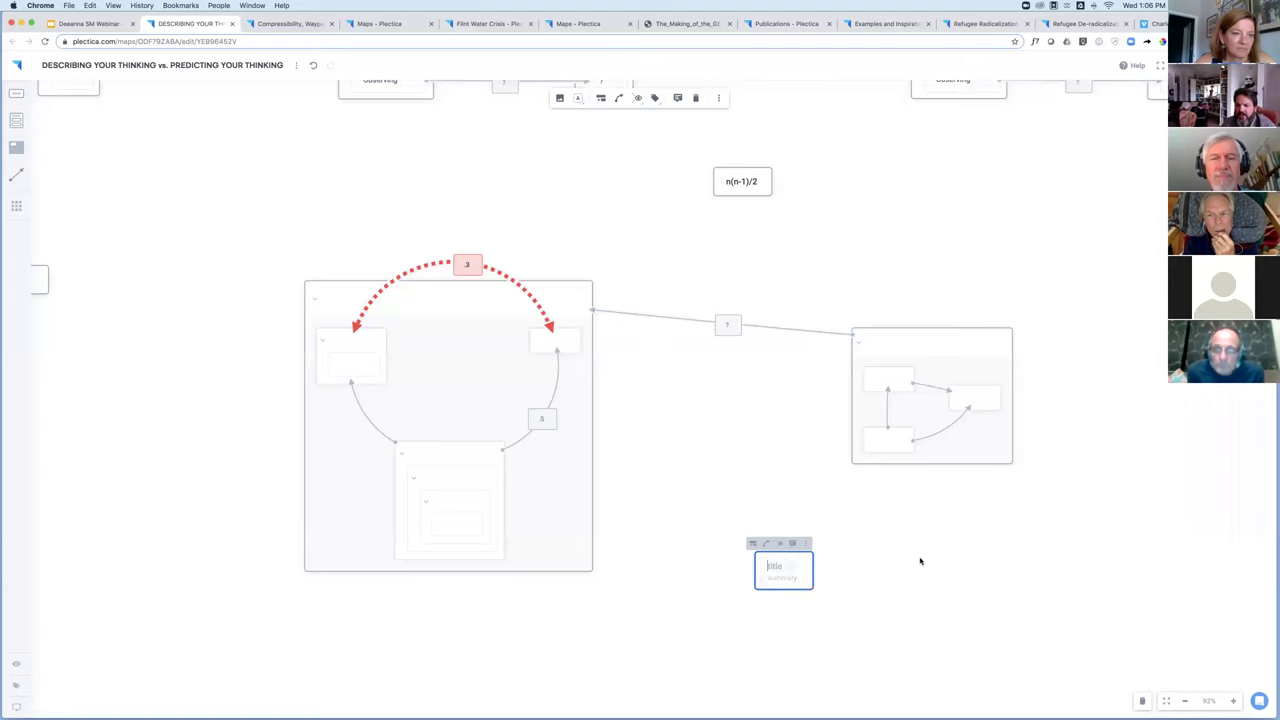
double_click(920, 560)
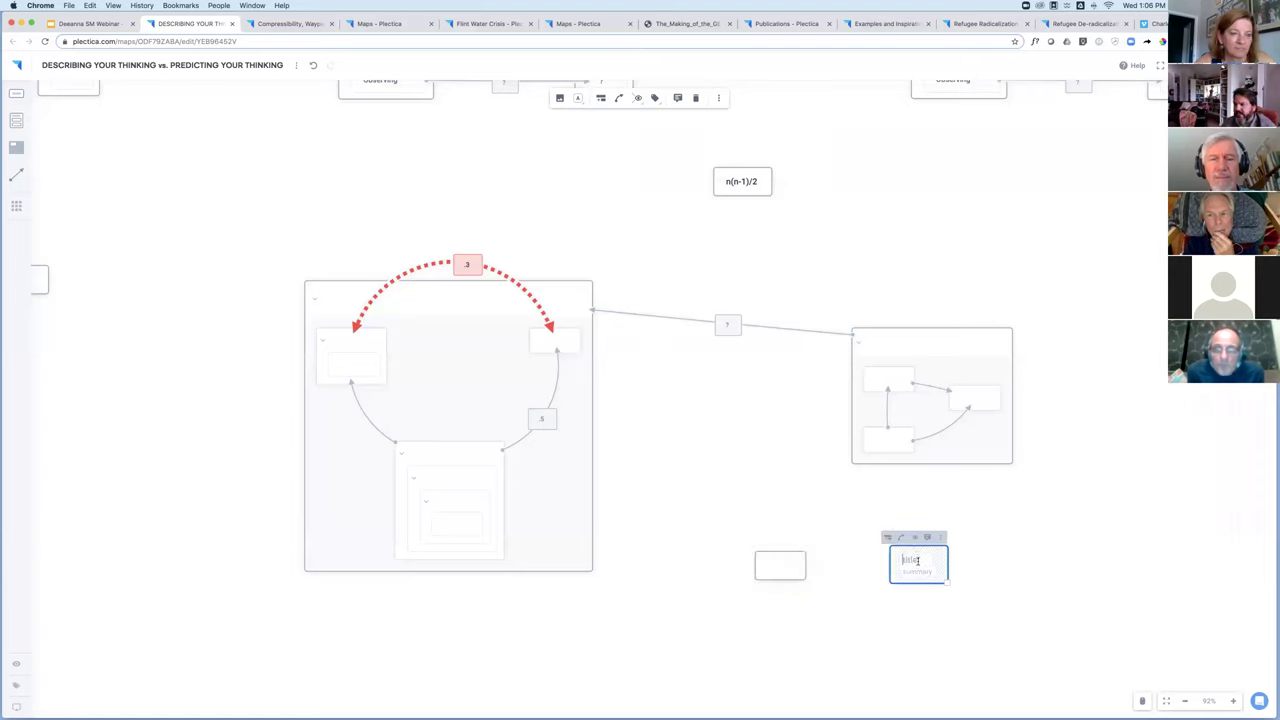
click(916, 563)
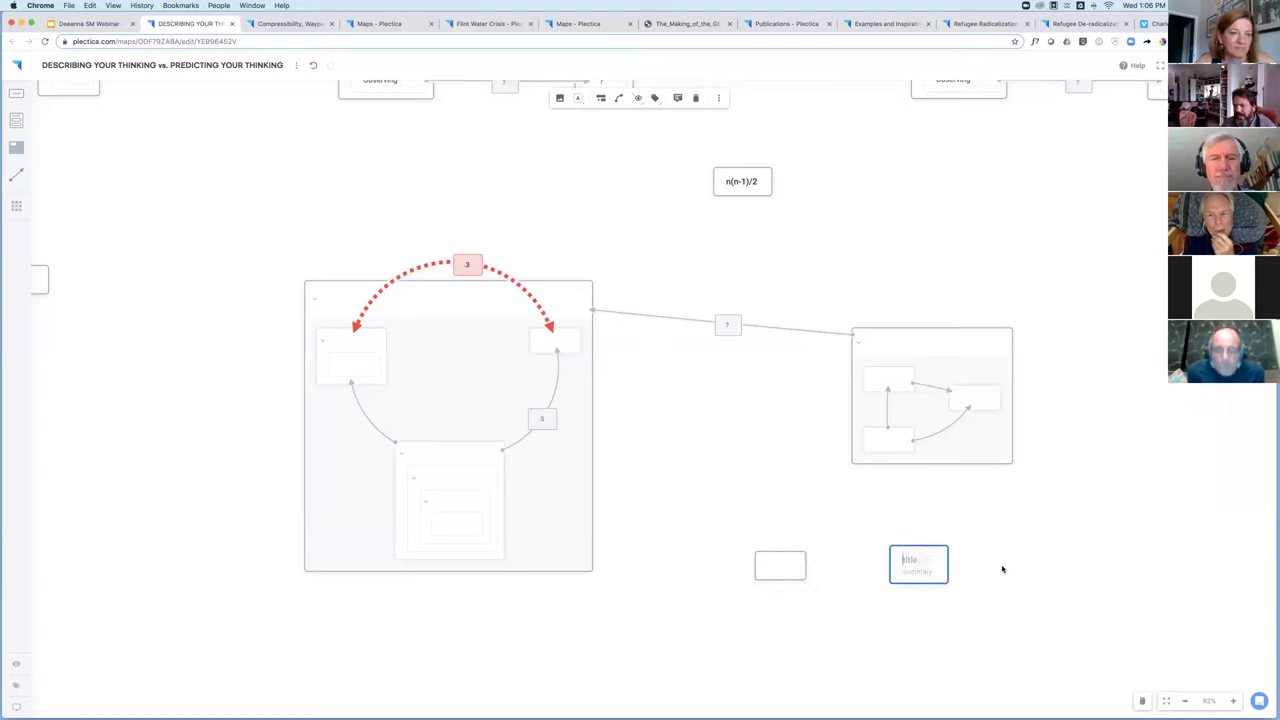
click(849, 566)
click(768, 563)
click(782, 564)
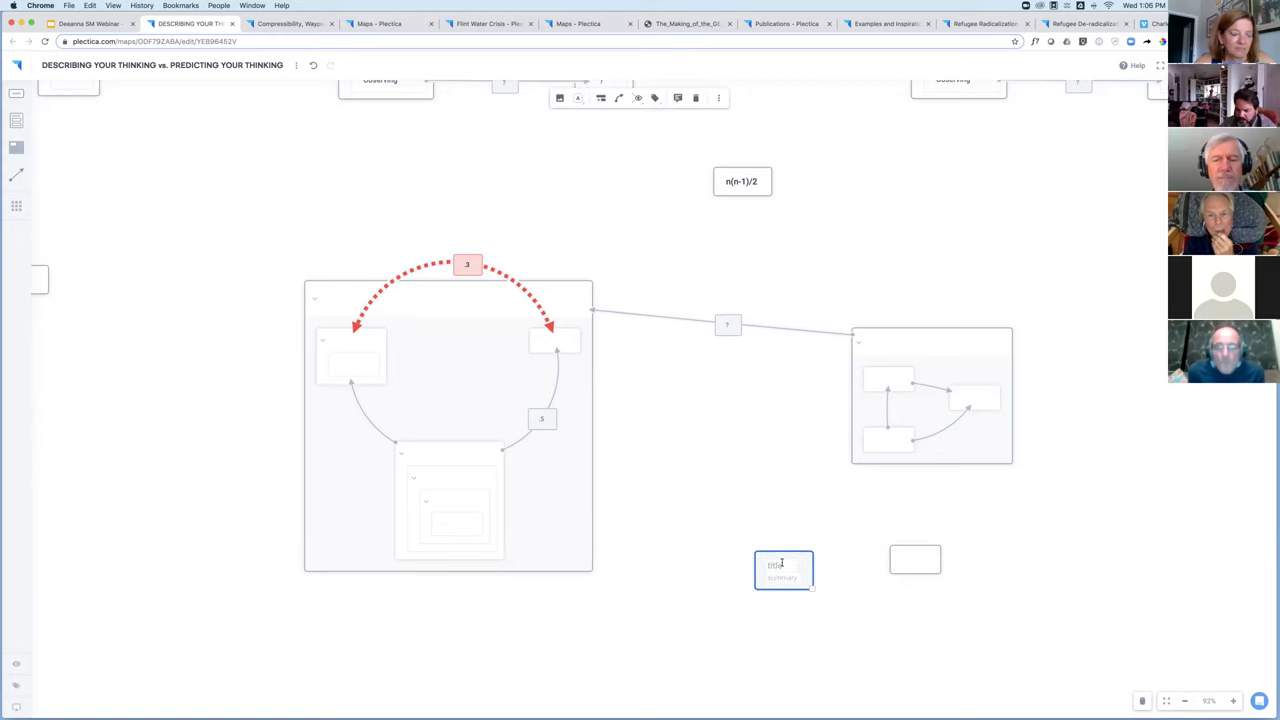
text(husband)
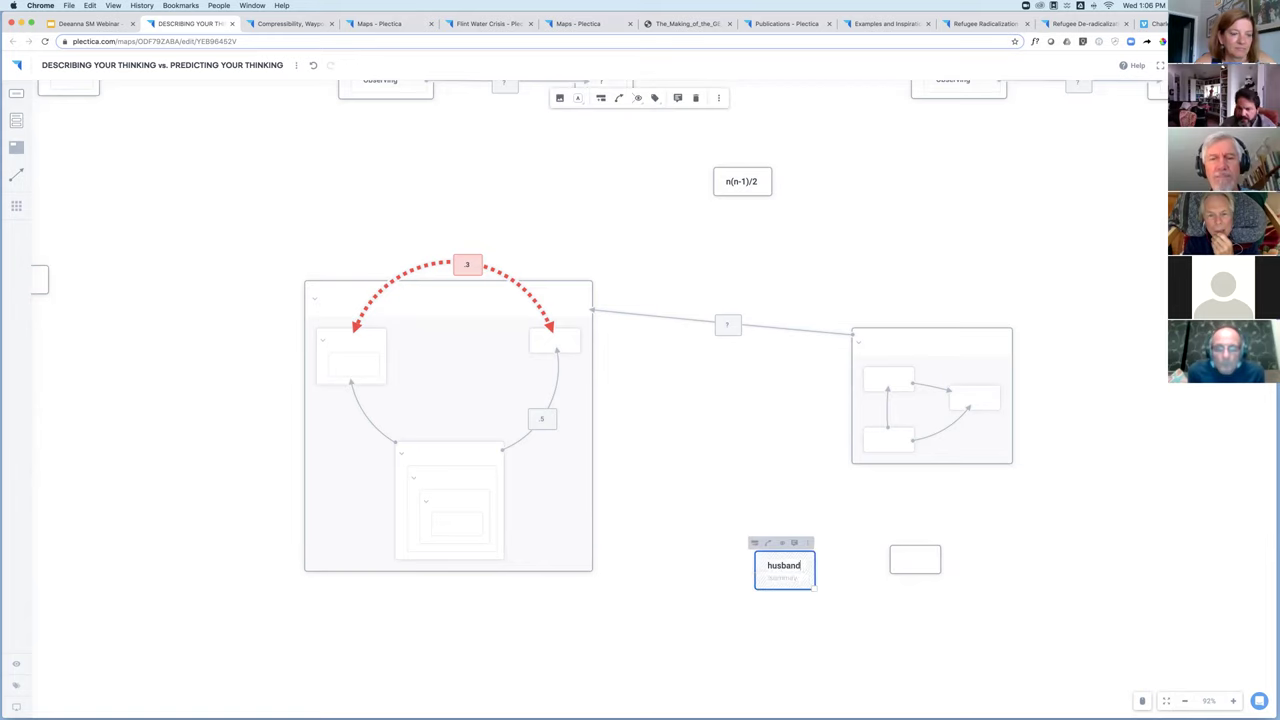
click(905, 550)
click(905, 551)
text(wife)
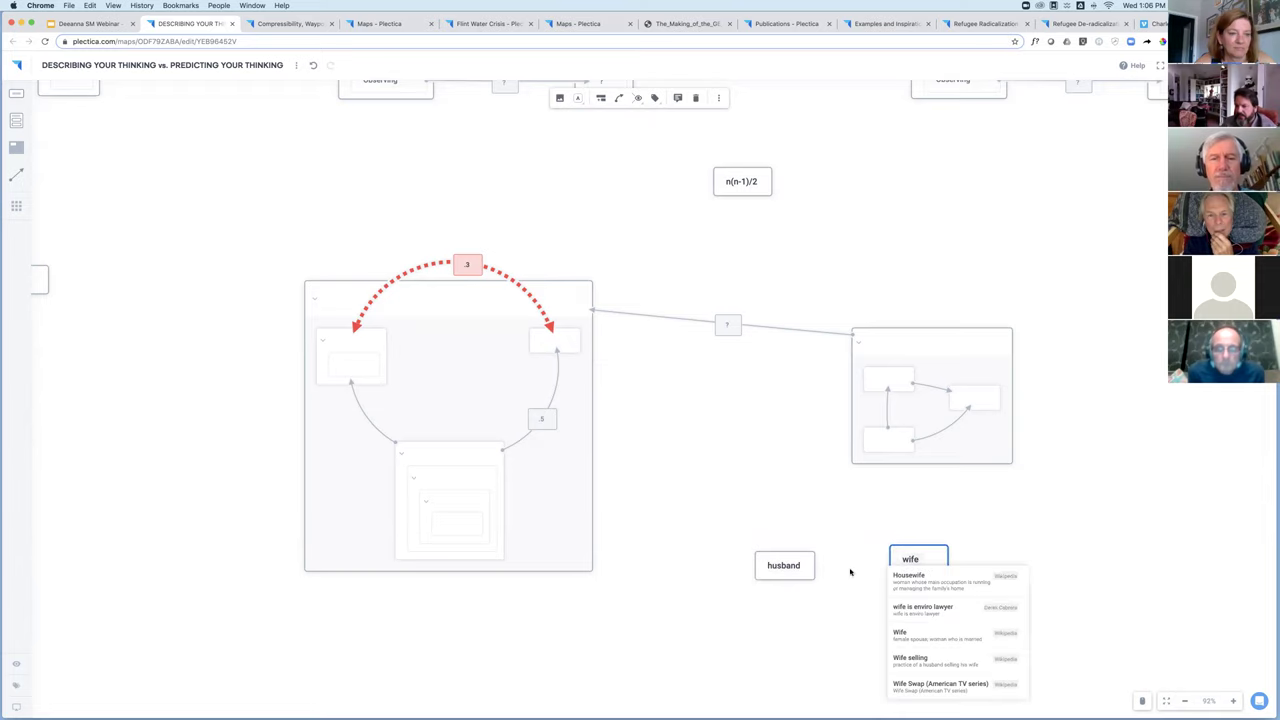
Draw a relationship line from the husband card to the wife card and add a label card titled "marriage" on it.
click(784, 565)
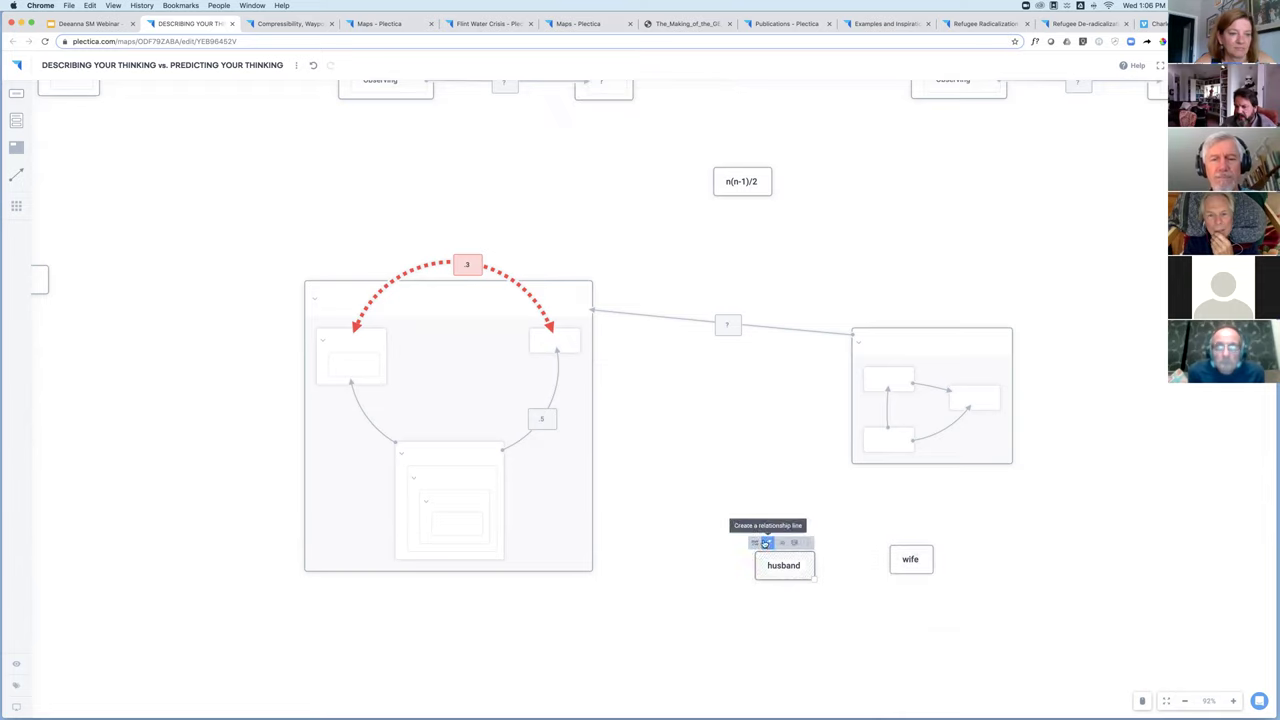
click(910, 558)
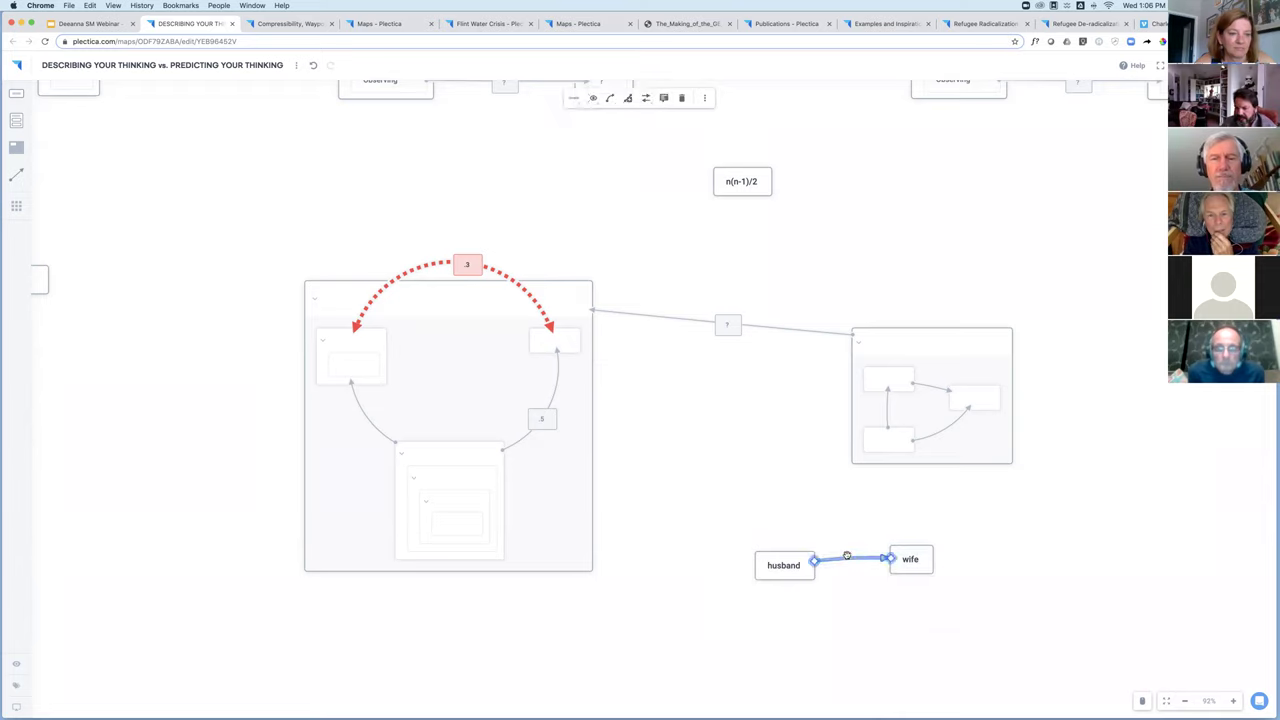
double_click(847, 556)
text(marriage)
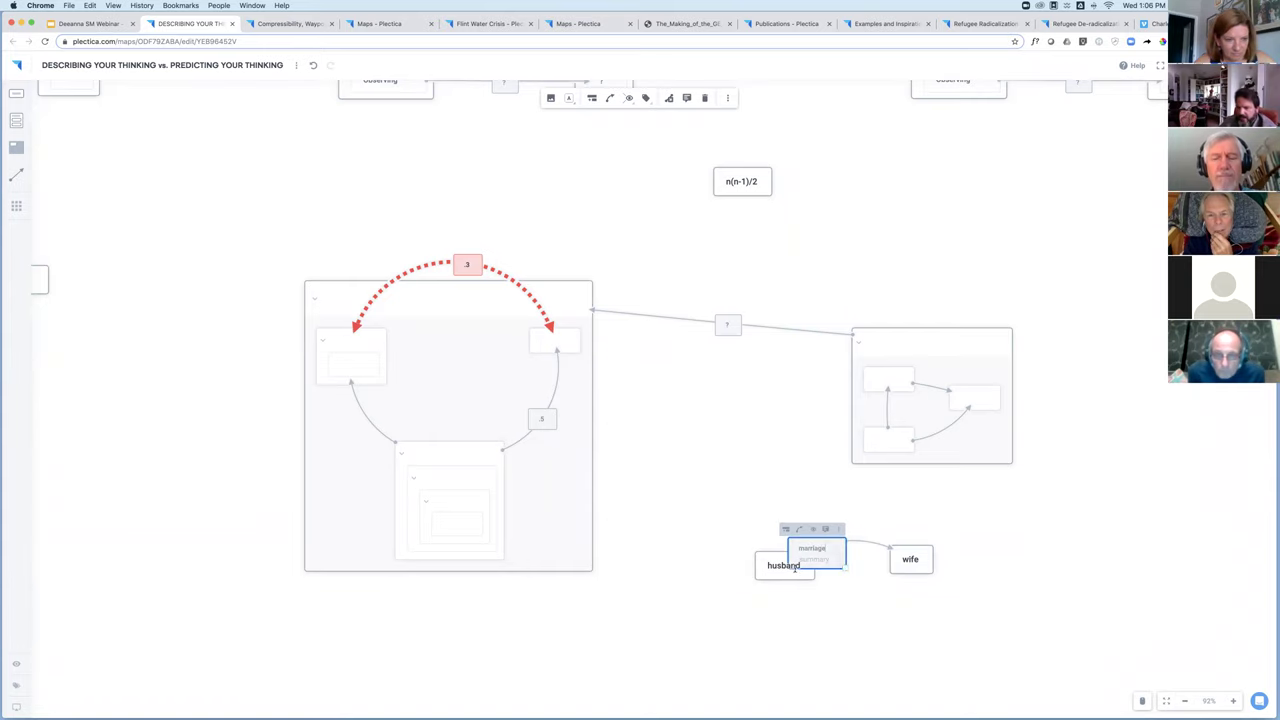
click(811, 609)
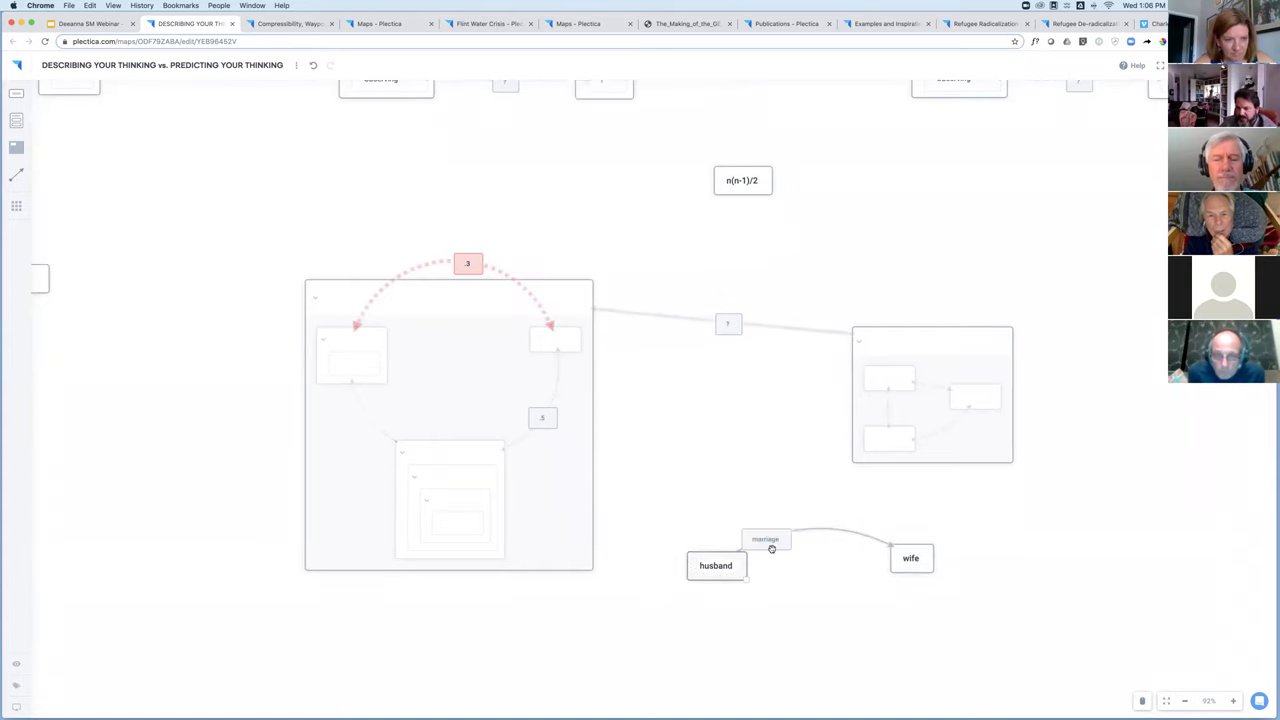
Set the direction of the husband–wife relationship line to a plain line without arrowheads.
click(849, 541)
click(696, 98)
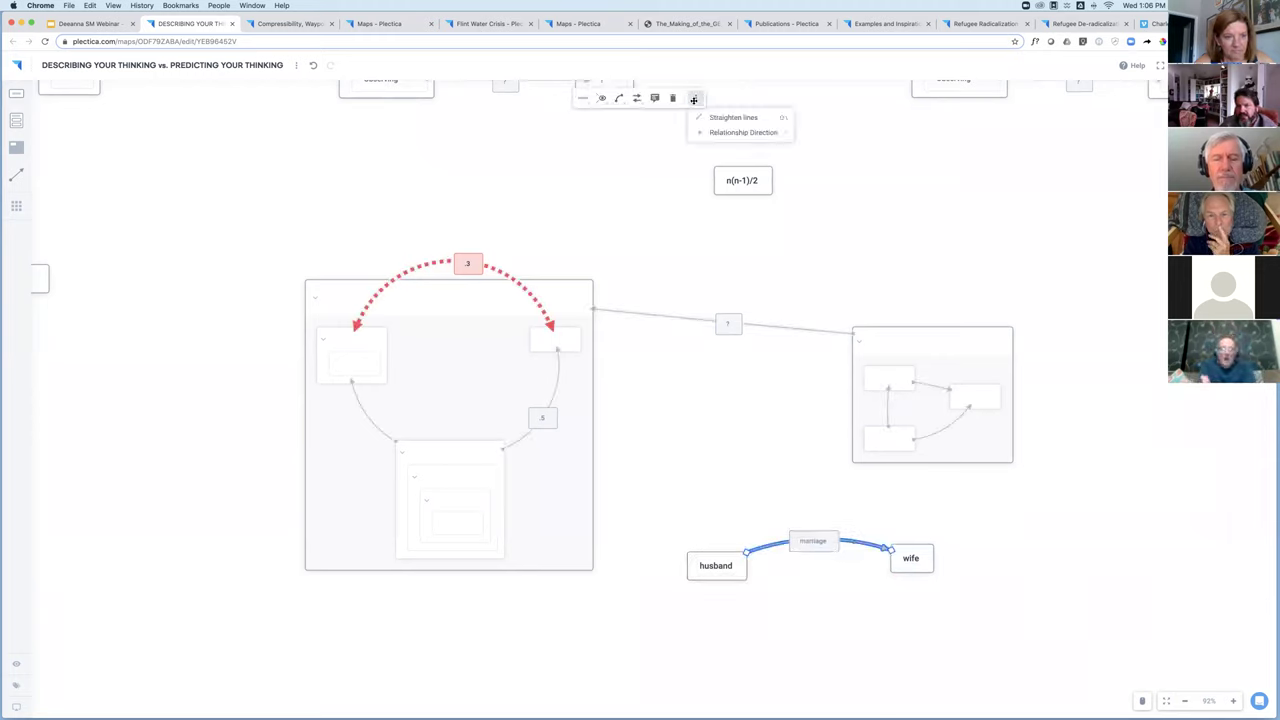
click(814, 136)
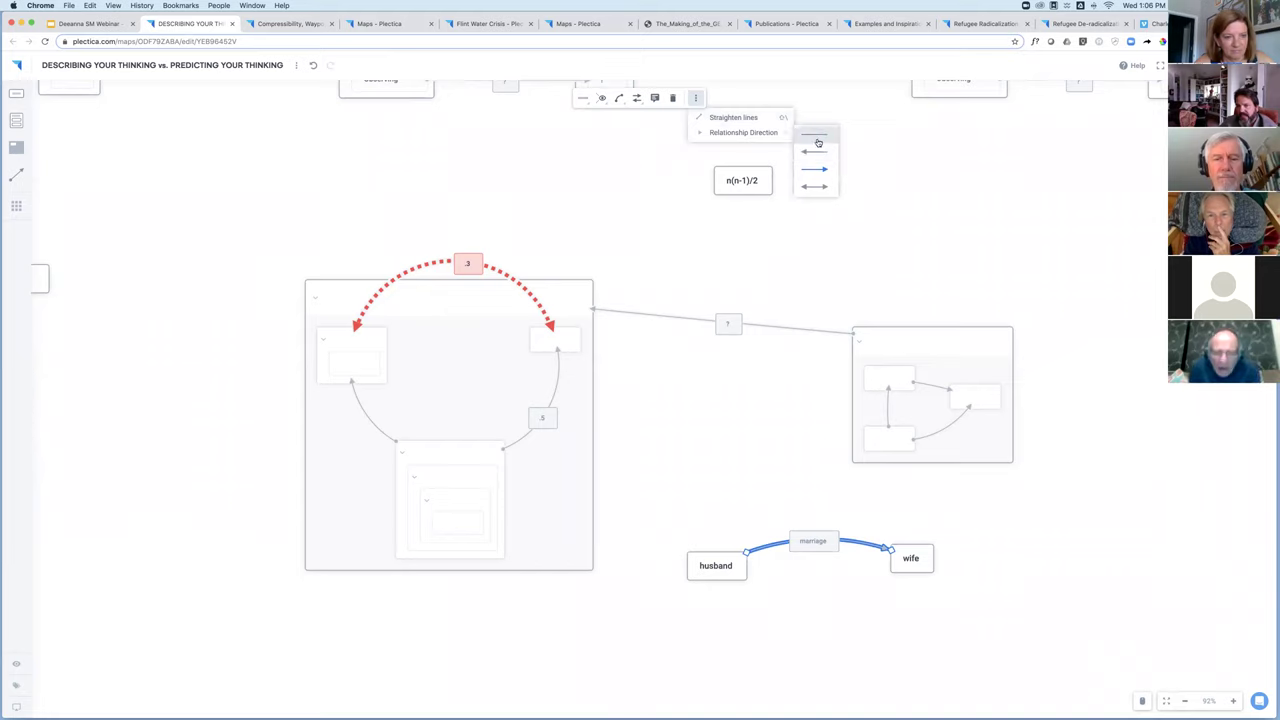
click(884, 618)
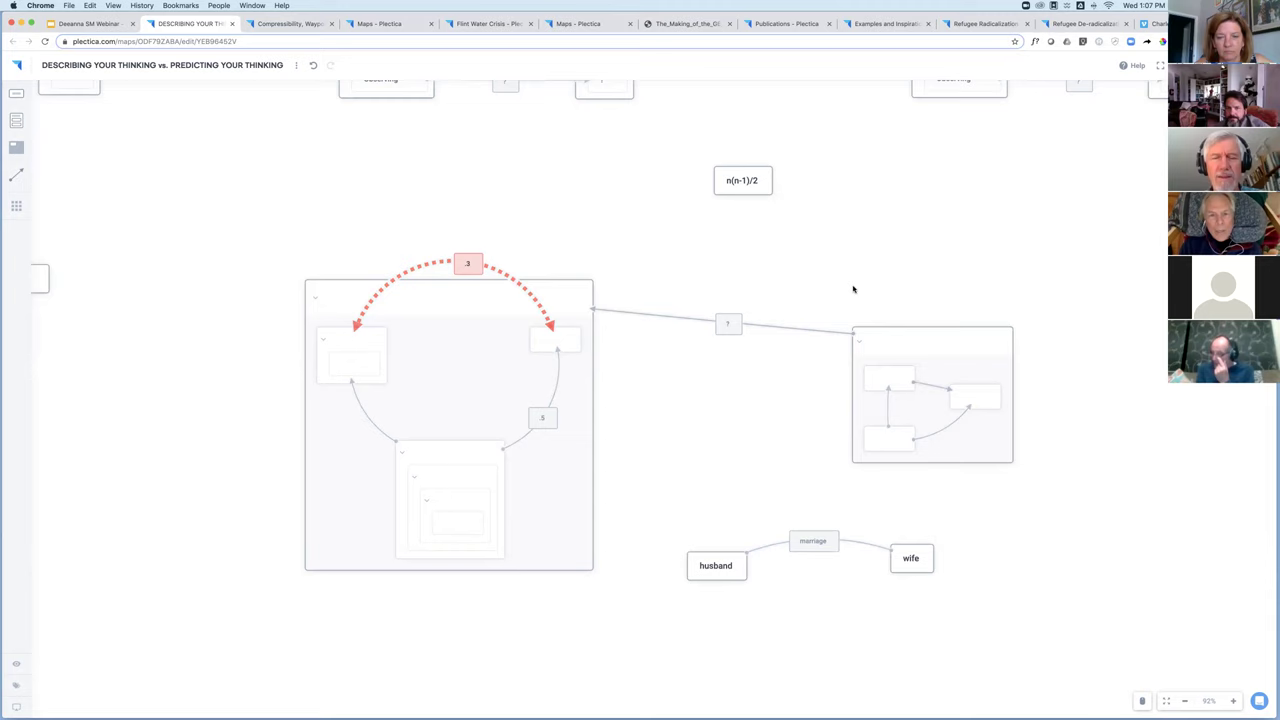
Return to the maps overview, search the maps for "perspective" and look through the matching maps.
scroll(854, 291, down, 5)
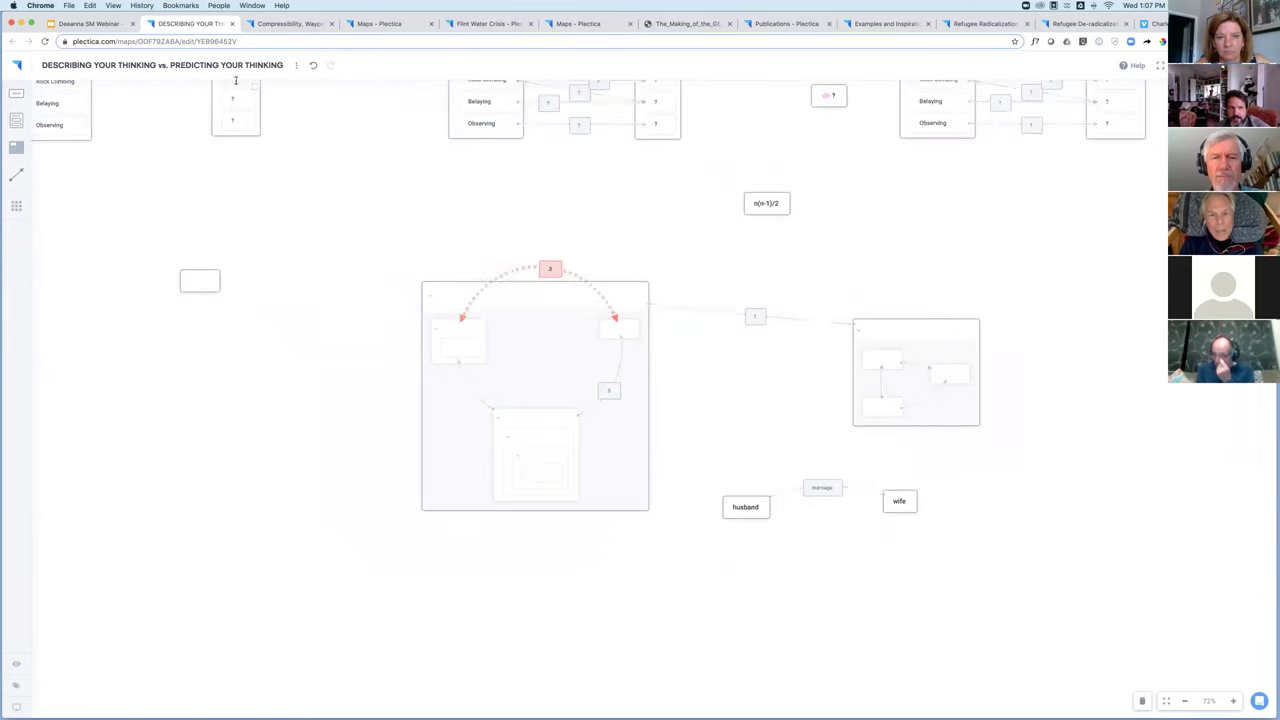
click(15, 66)
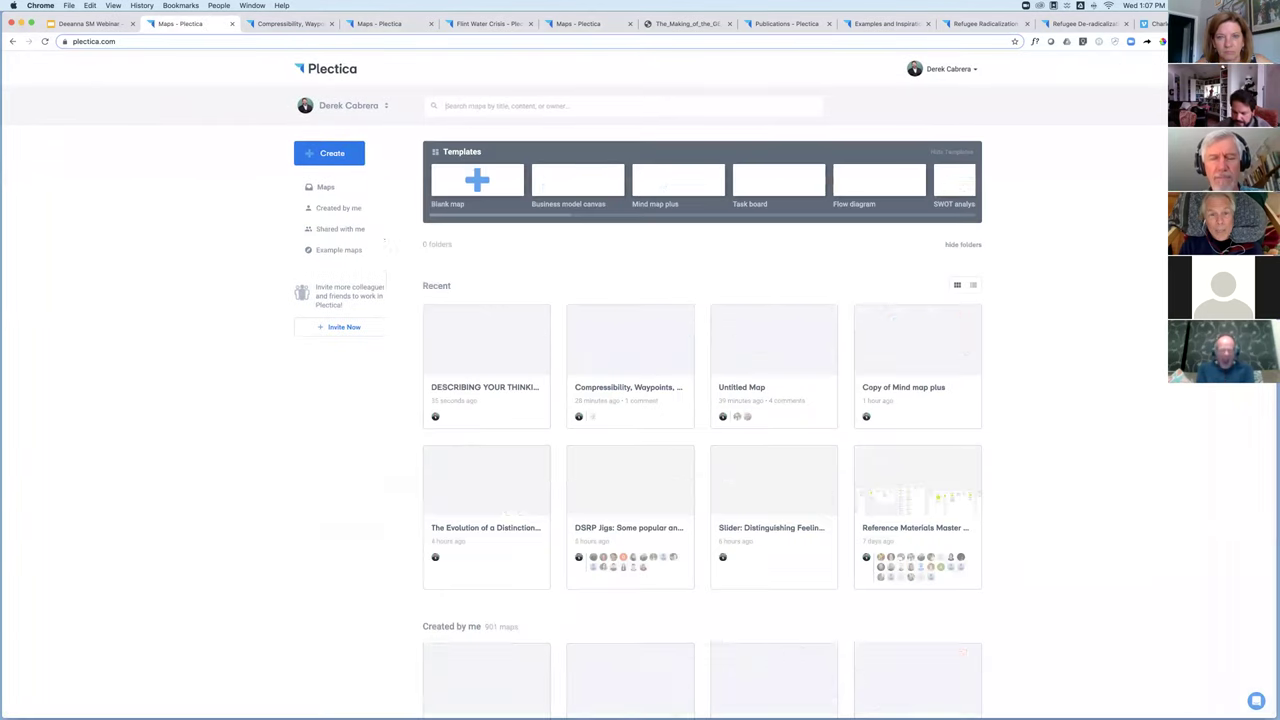
click(477, 103)
text(pe)
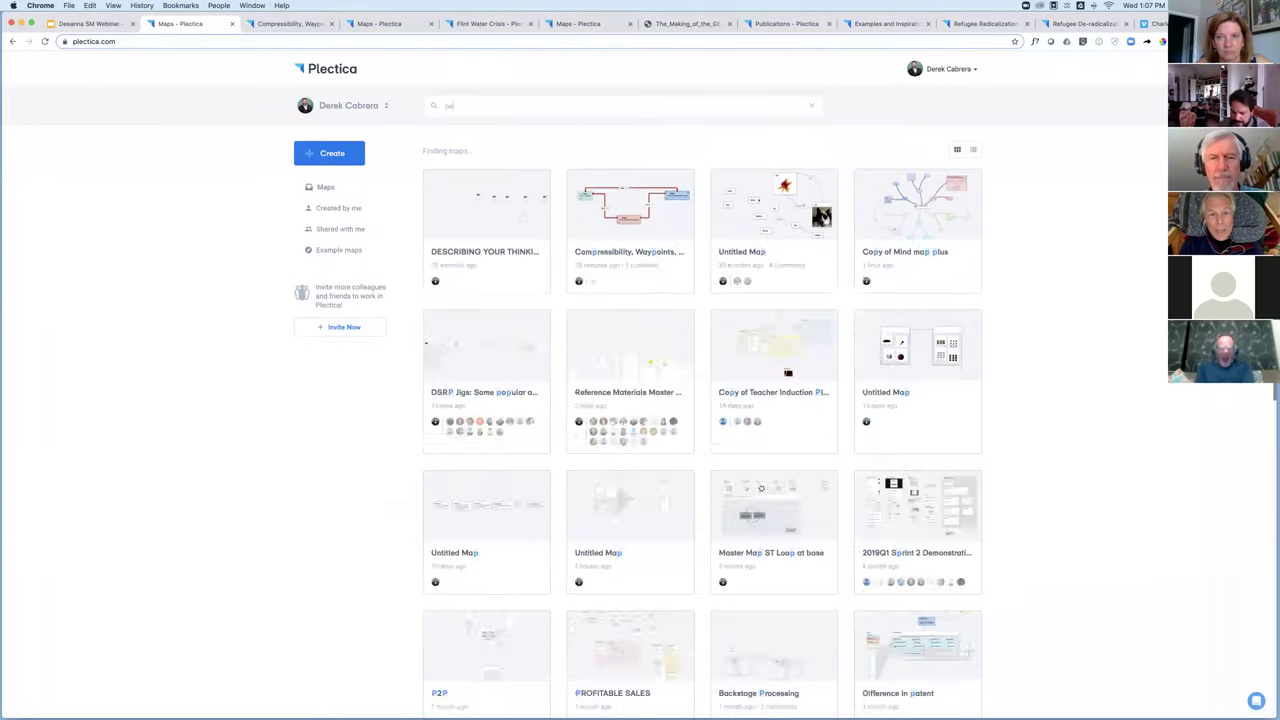
text(rspective)
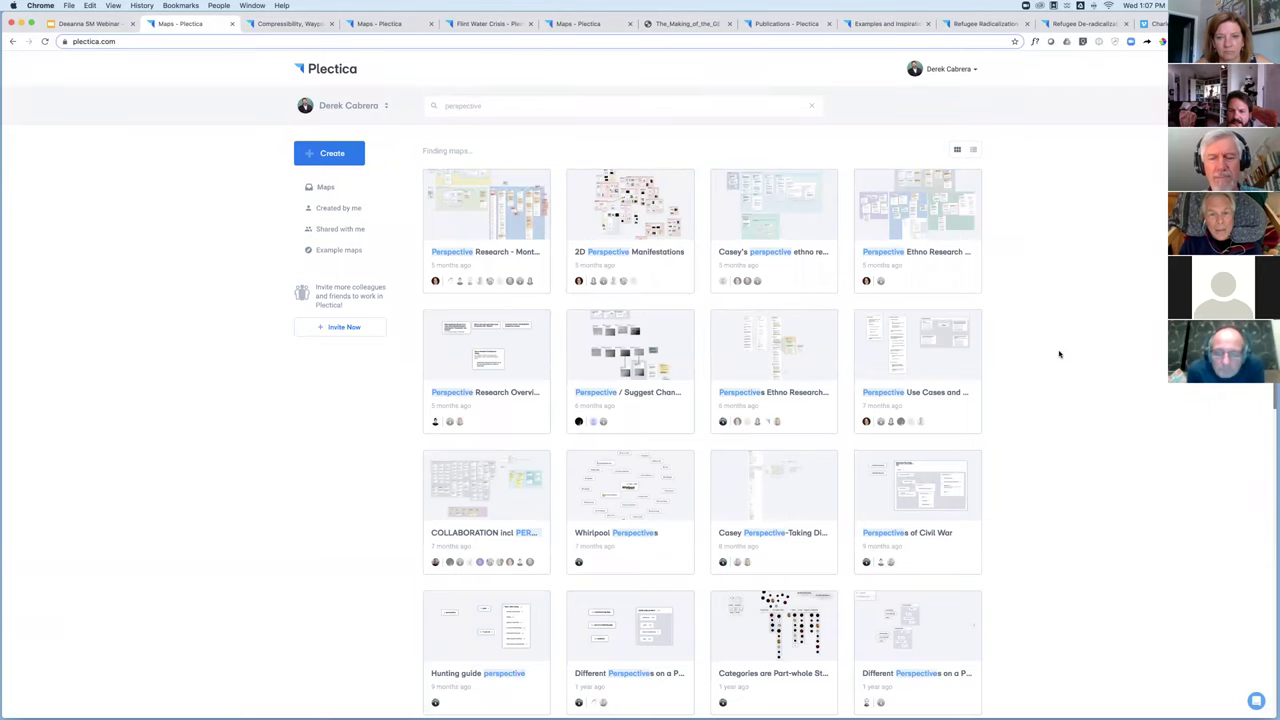
scroll(1059, 353, down, 1)
scroll(1055, 354, down, 3)
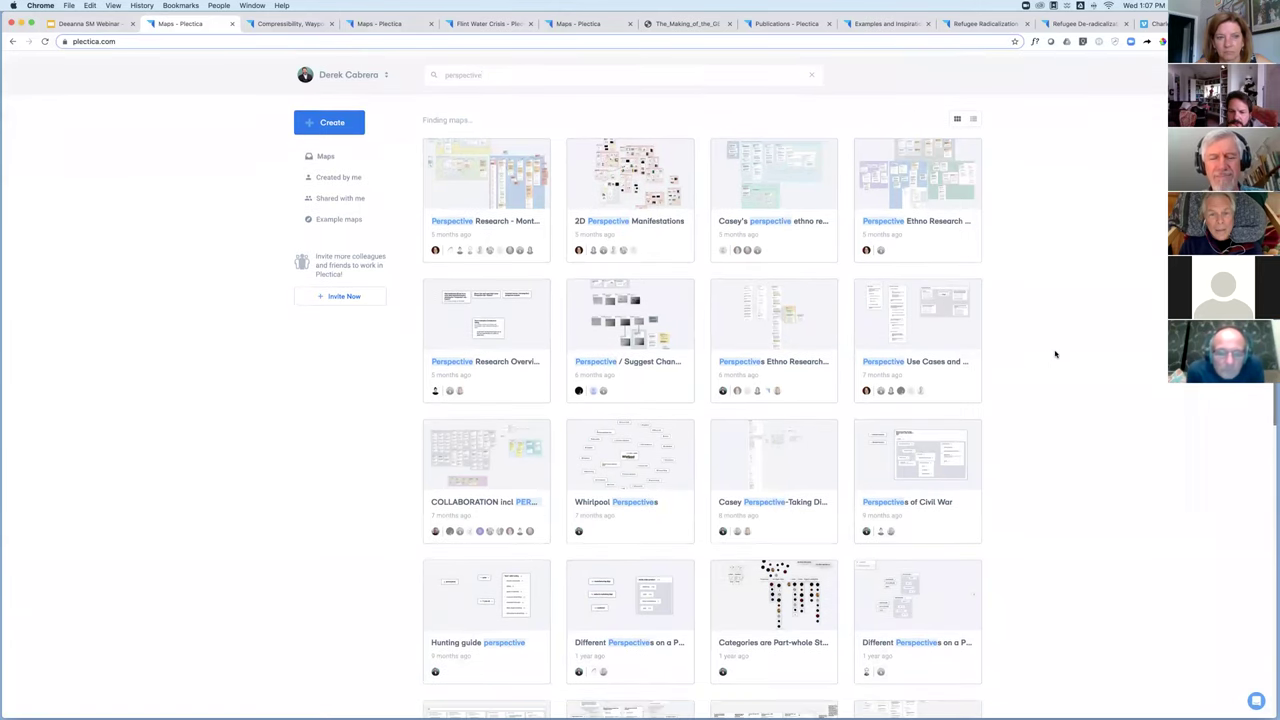
scroll(1052, 354, down, 3)
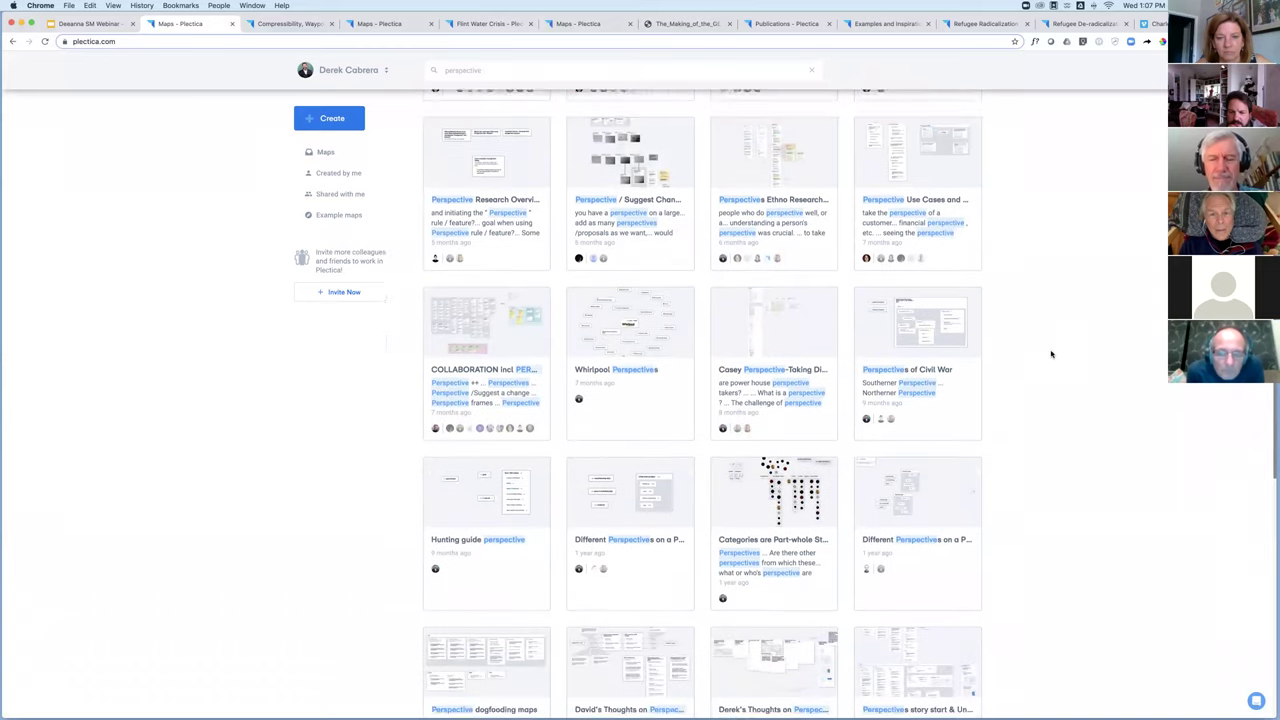
scroll(1042, 350, up, 6)
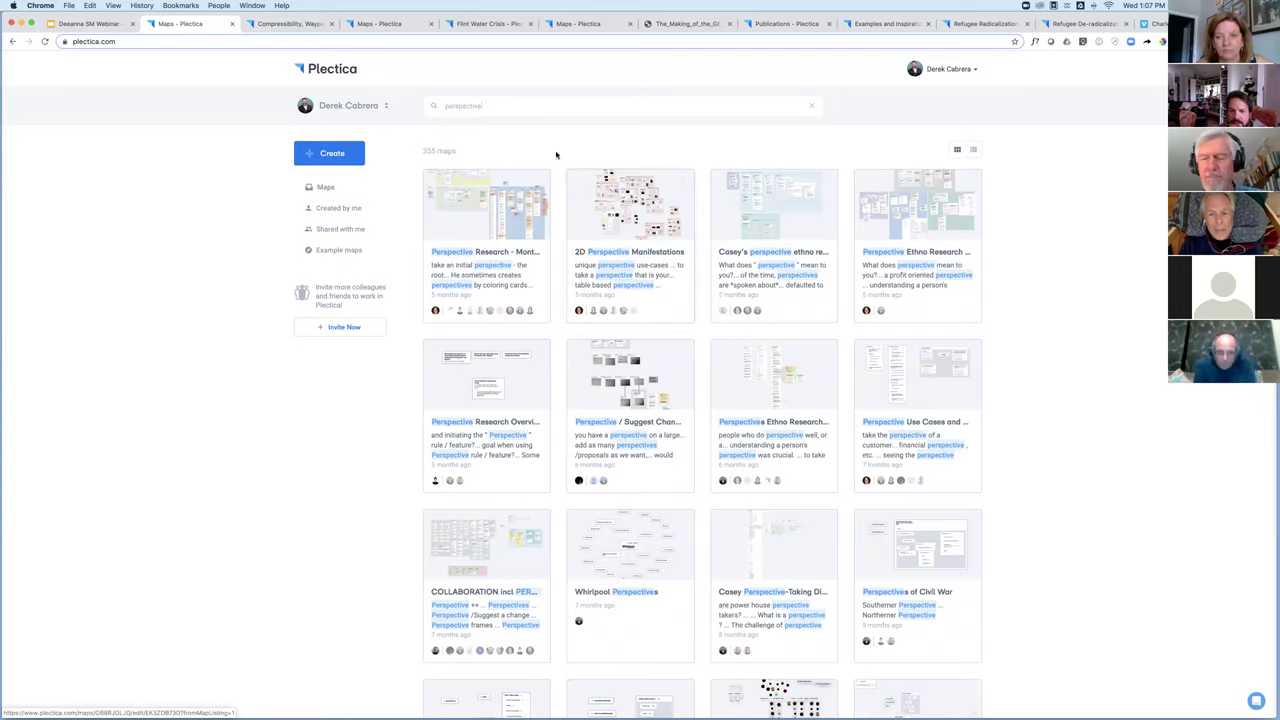
Search the maps for "water" and open the Glass of Water map with the Optimist and Pessimist cards.
double_click(529, 108)
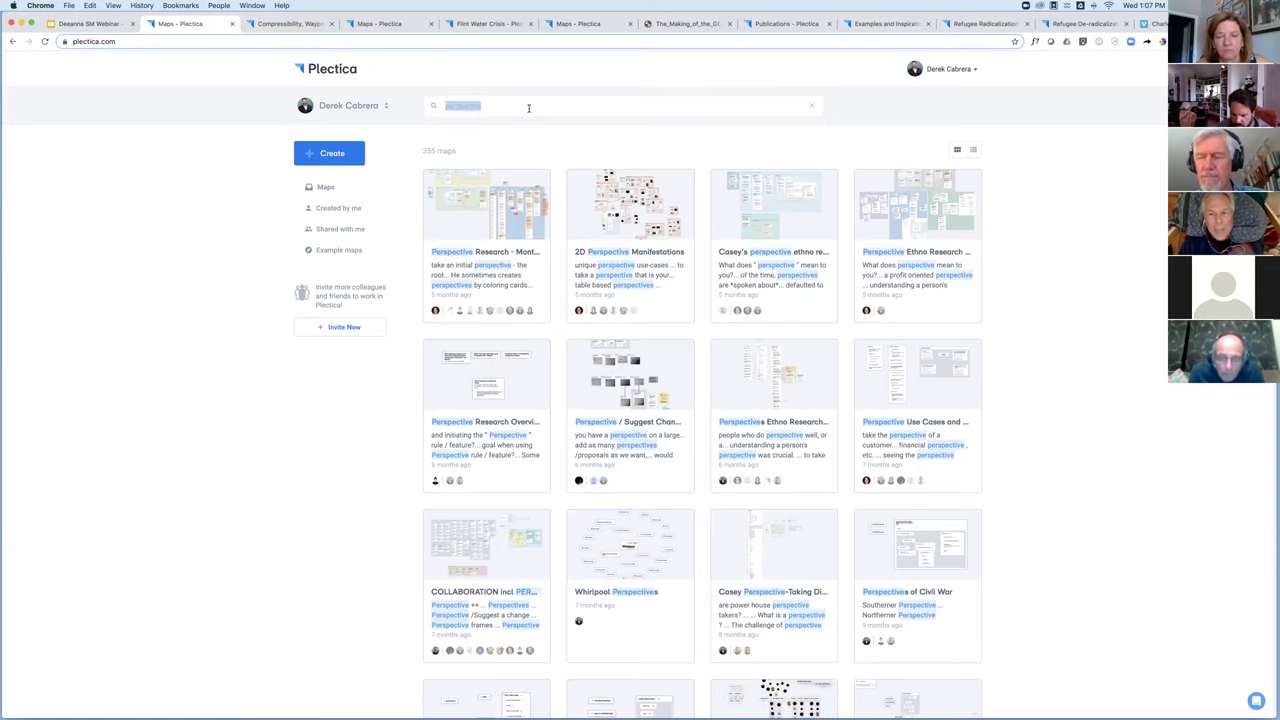
text(water)
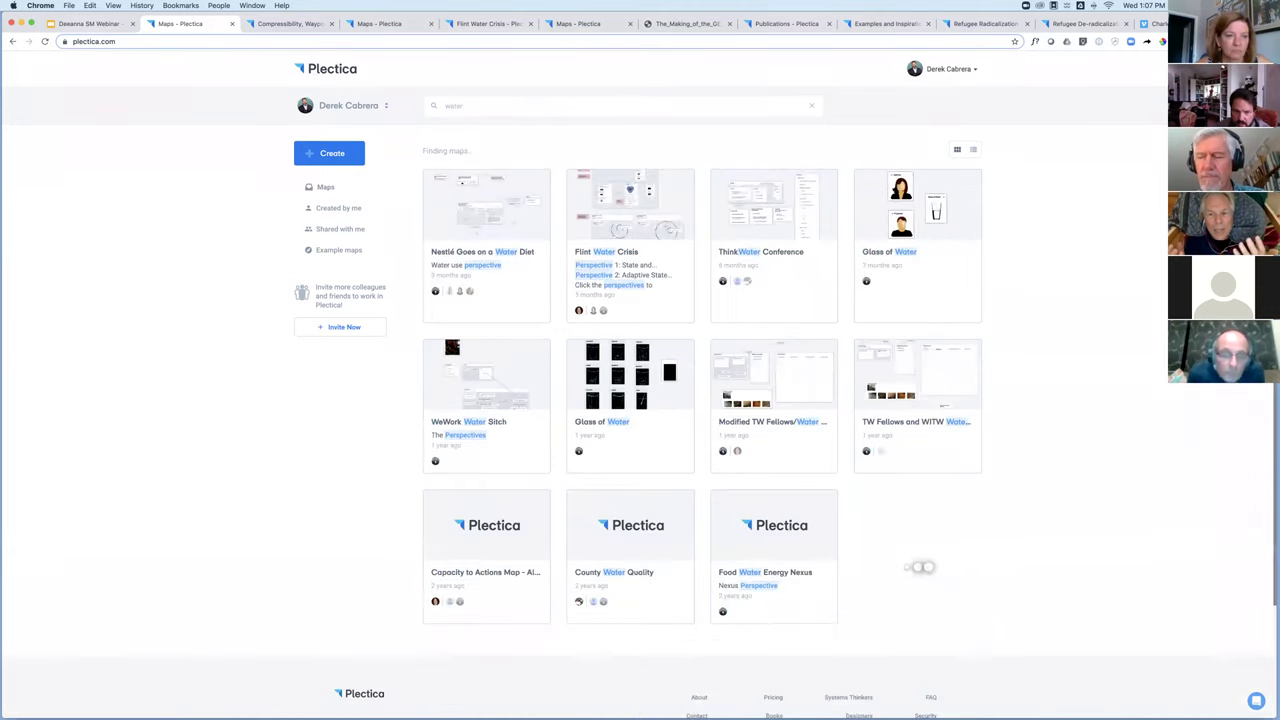
click(893, 253)
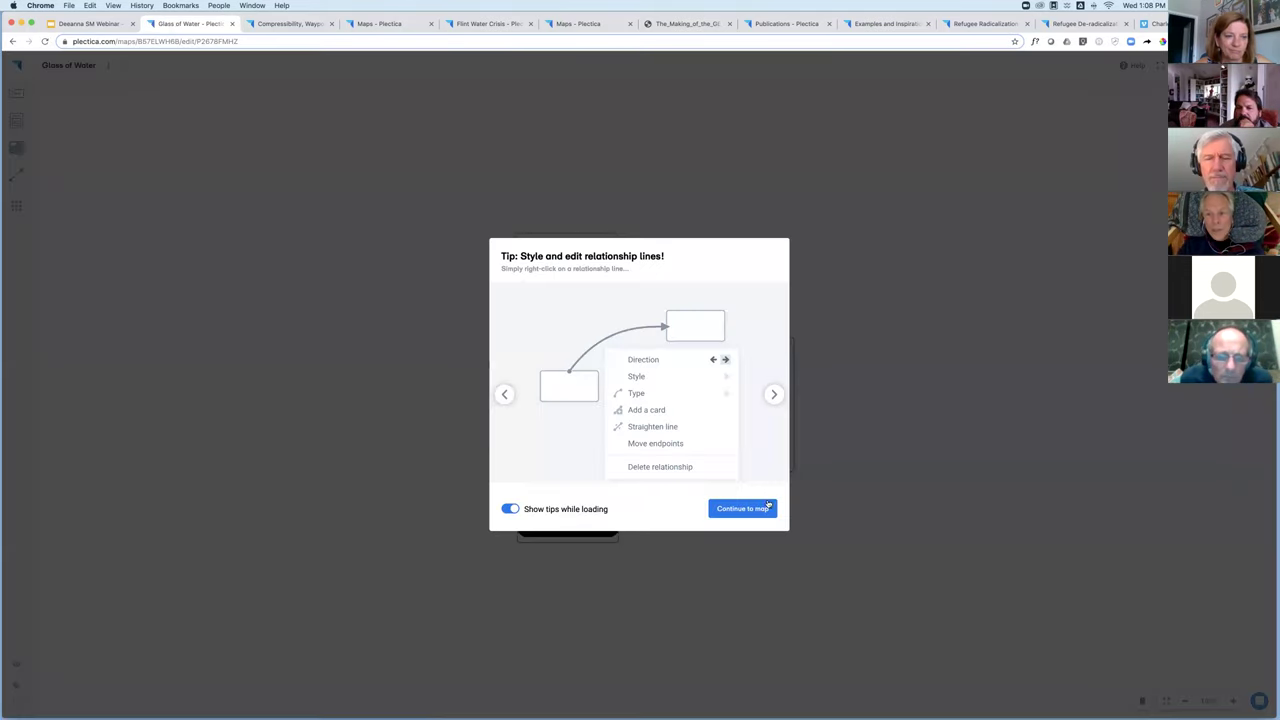
click(768, 507)
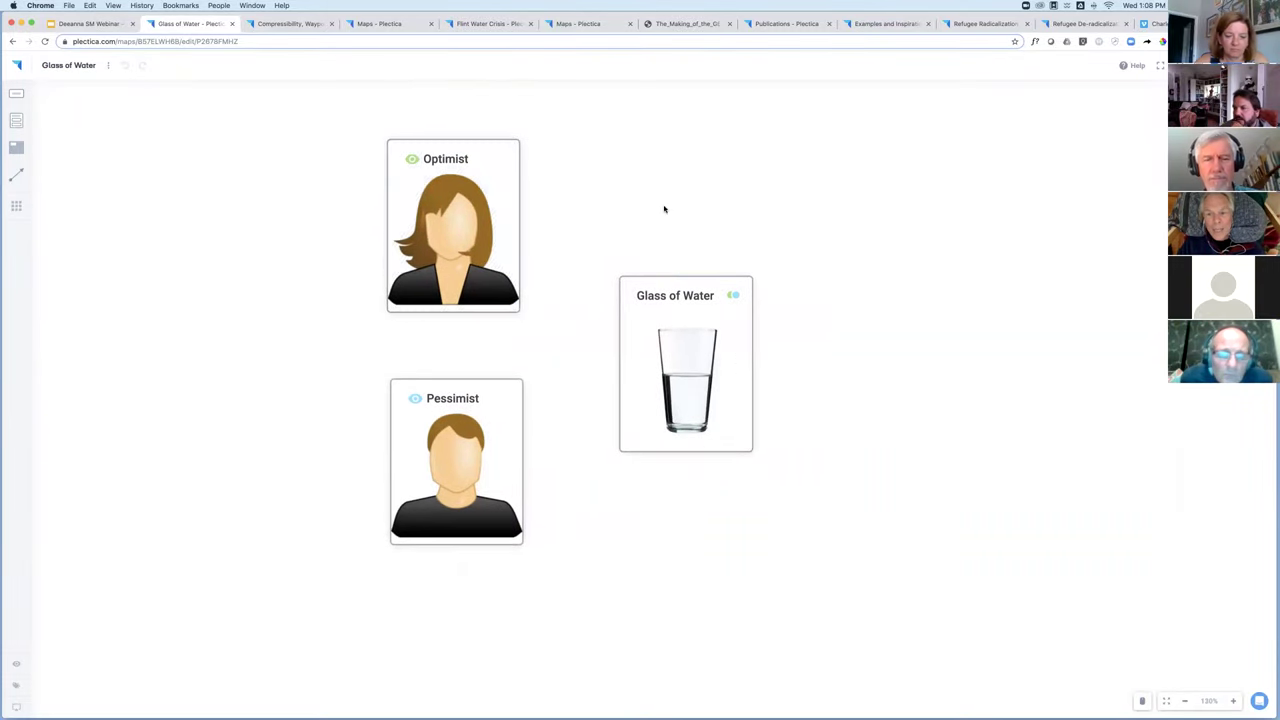
Show the Glass of Water card from the Optimist's perspective.
scroll(663, 208, up, 2)
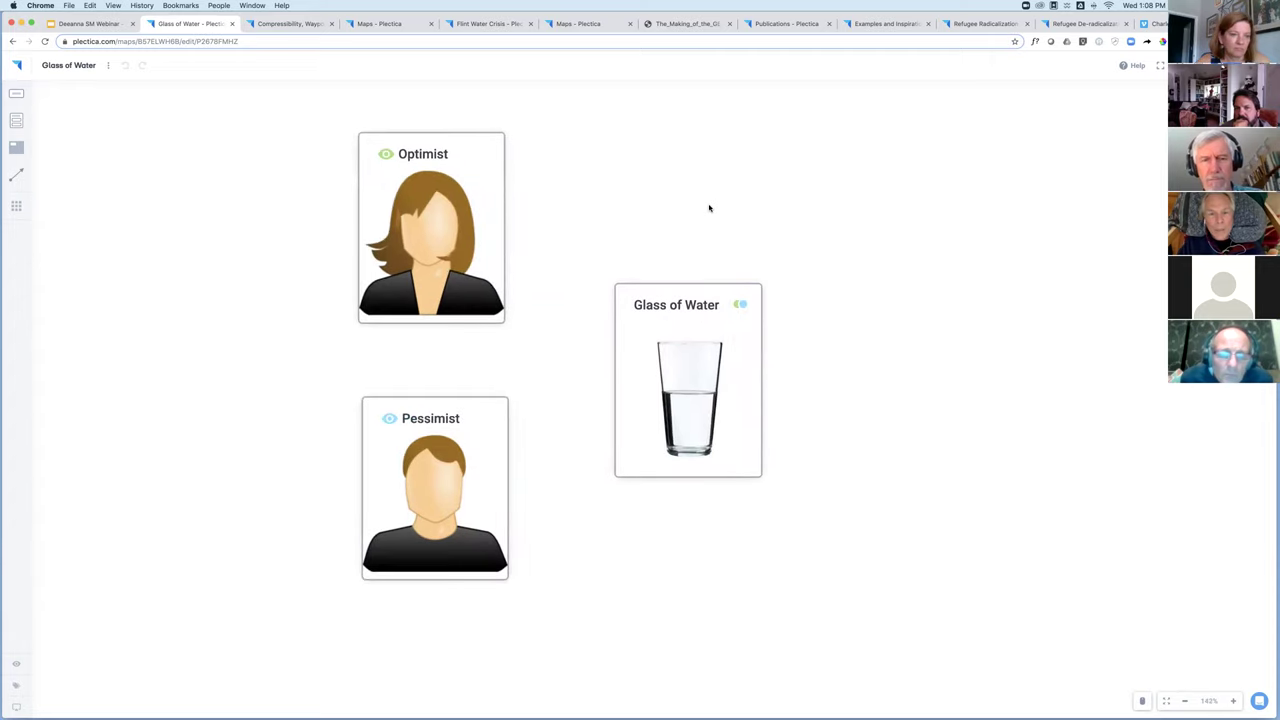
scroll(729, 206, left, 1)
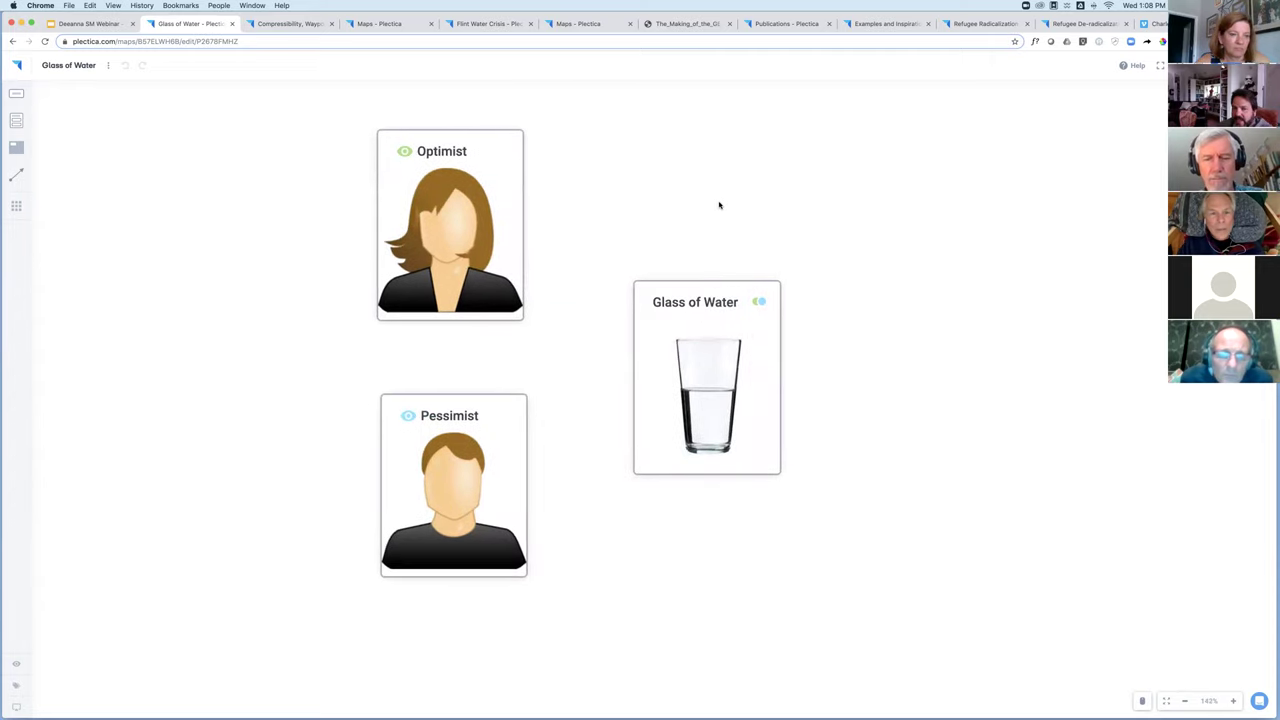
click(470, 200)
click(351, 166)
click(417, 160)
click(361, 261)
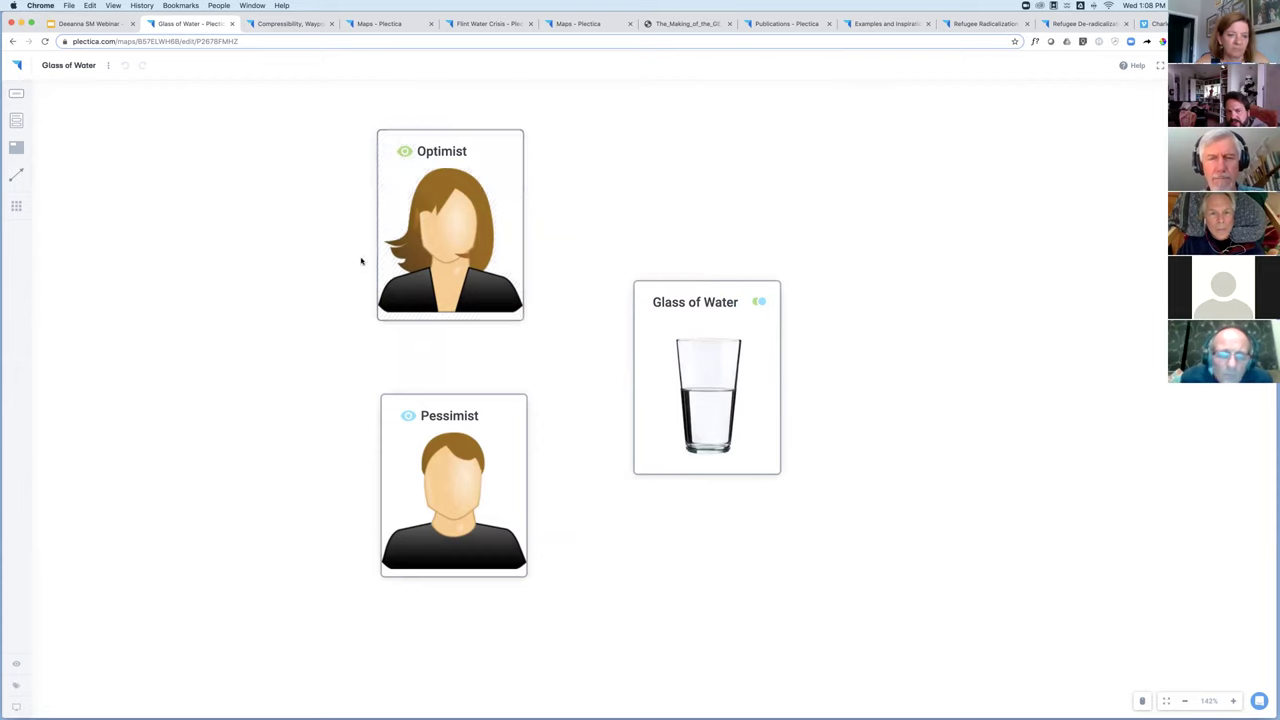
click(406, 160)
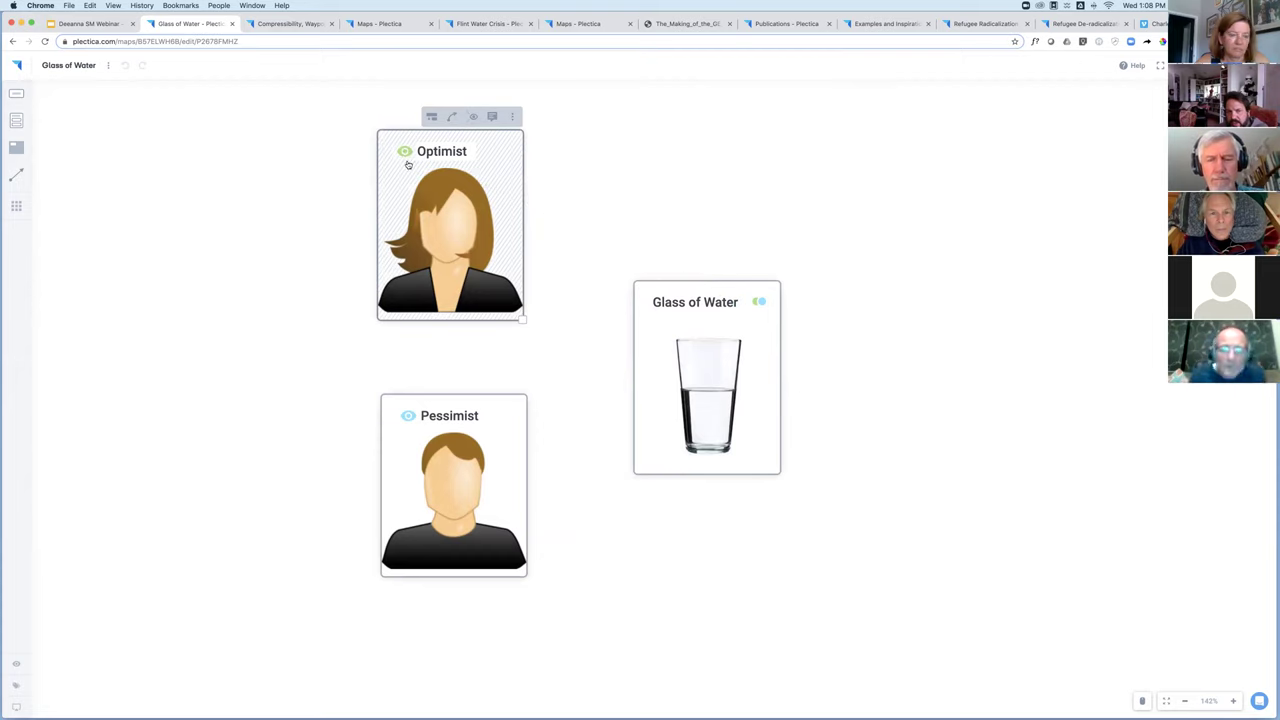
click(645, 290)
mouse_move(754, 305)
click(405, 152)
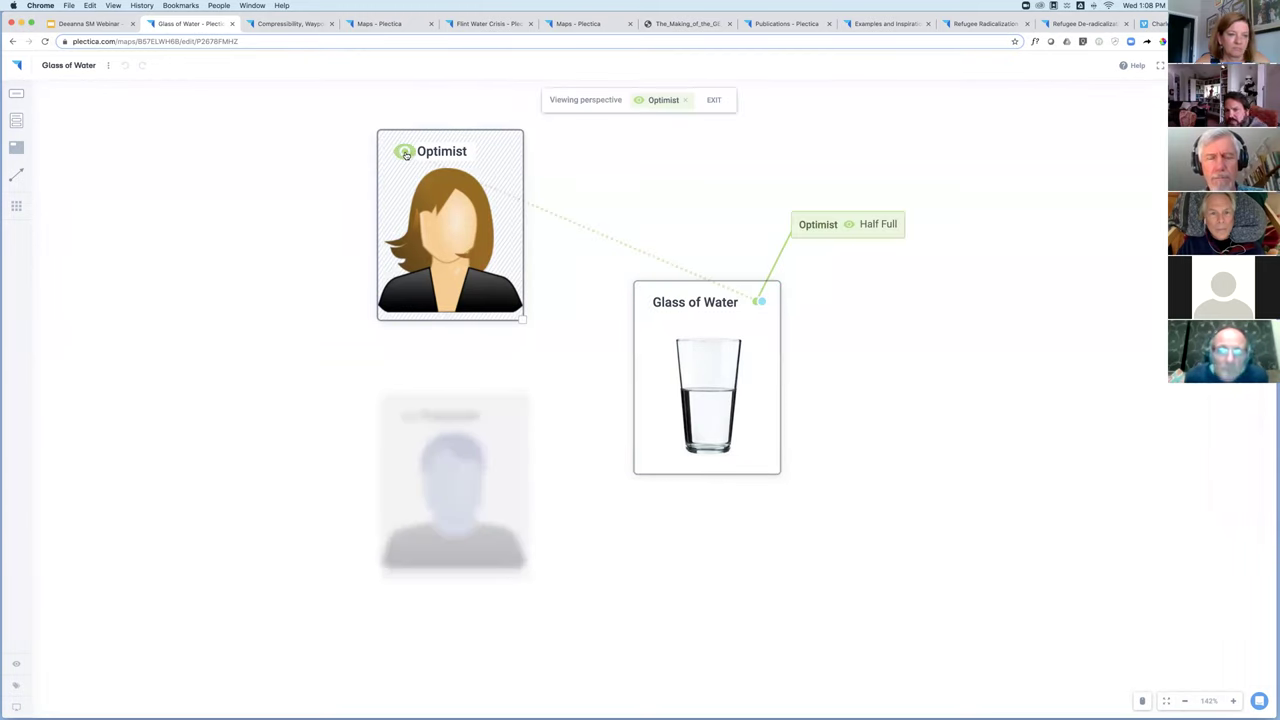
Add the Pessimist's perspective to the view alongside the Optimist's and compare both labels on the Glass of Water card.
click(375, 140)
click(408, 420)
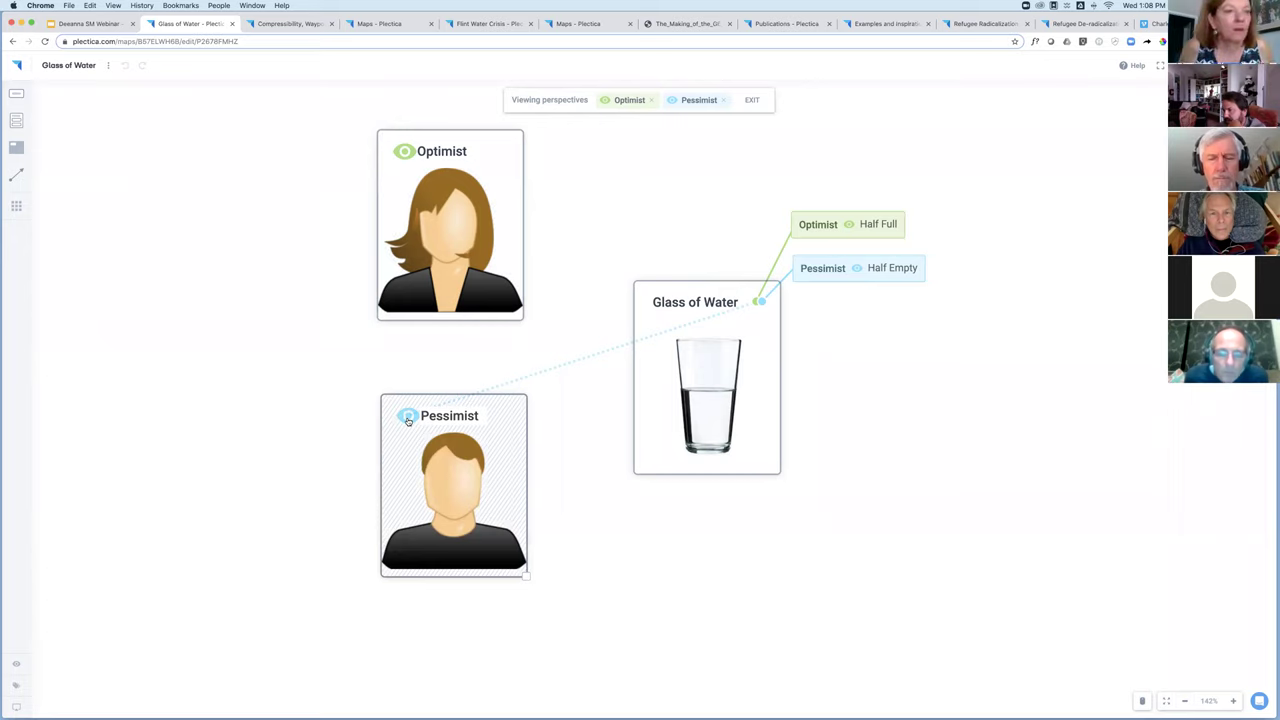
click(638, 306)
click(815, 257)
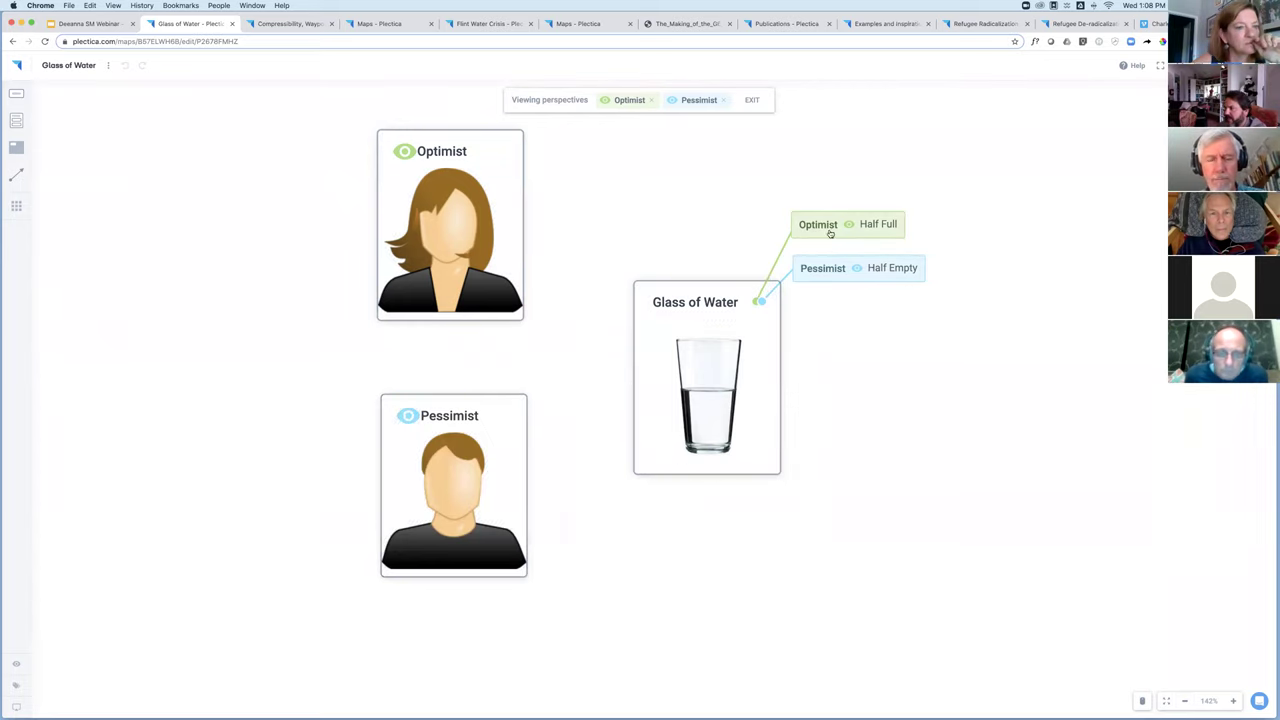
click(519, 247)
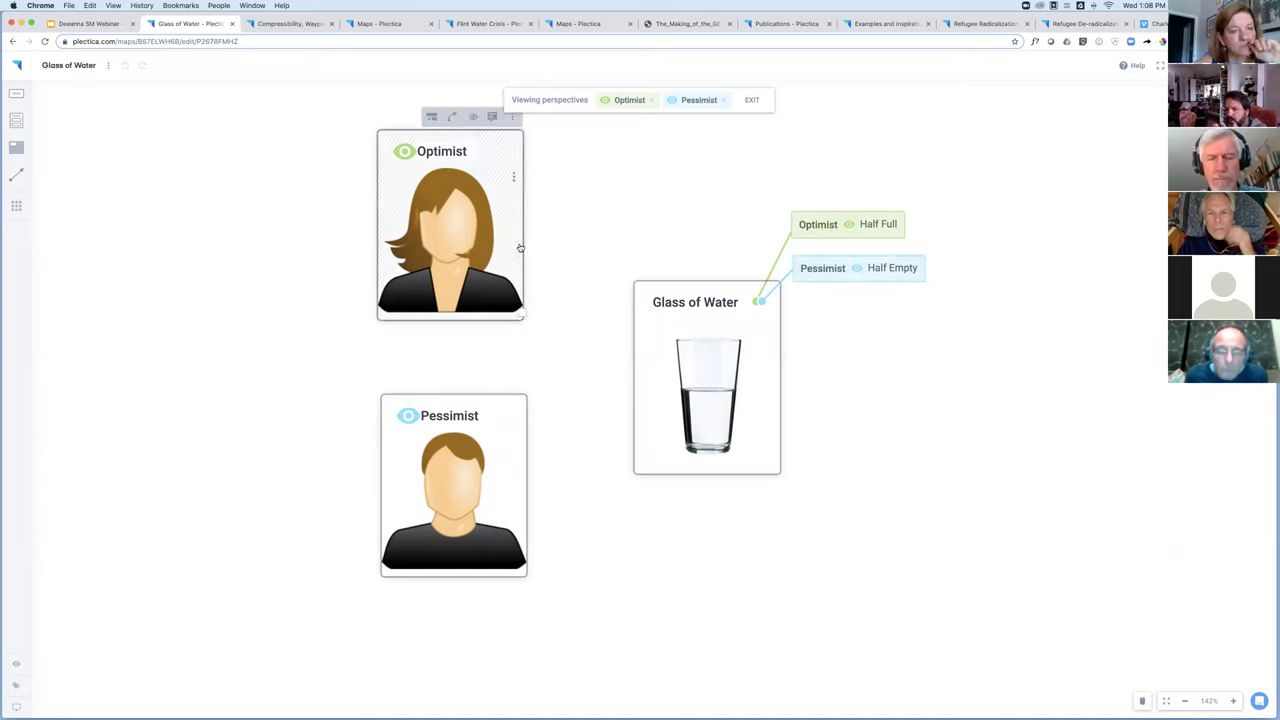
click(530, 250)
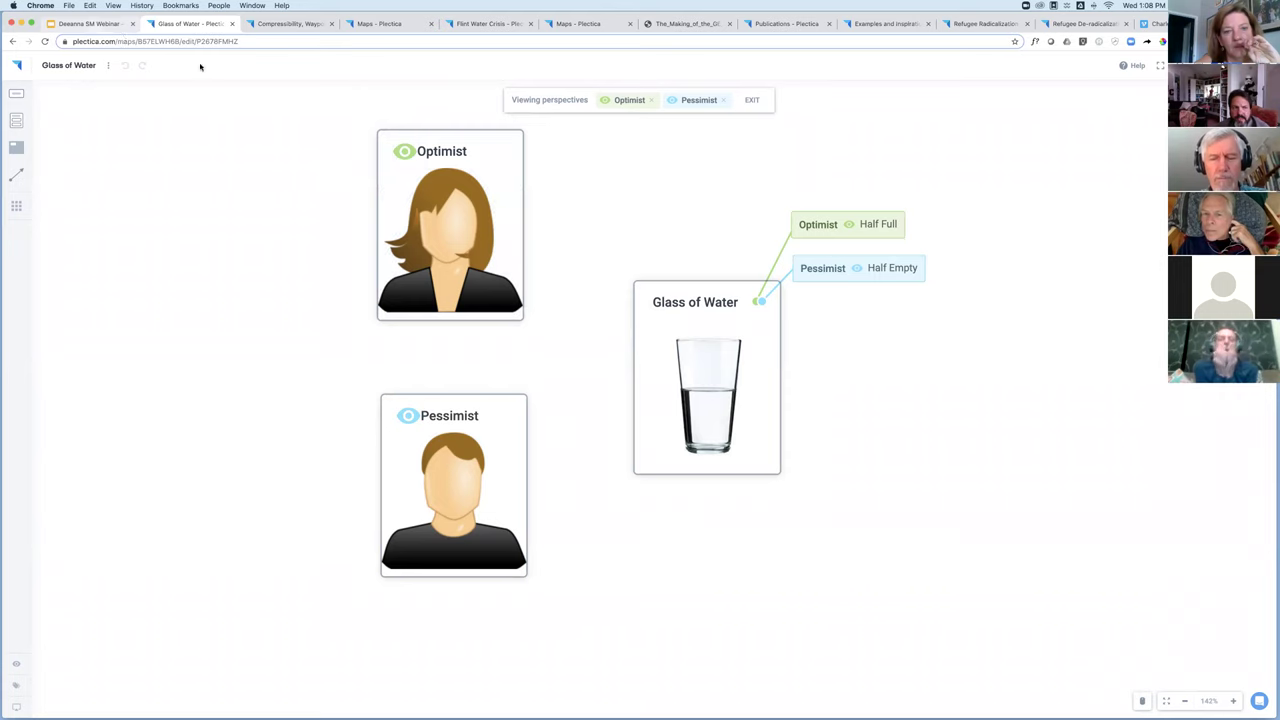
Switch to the Compressibility, Waypoints, Freehand Example Map and expand the Thing 2 card to view its parts.
click(291, 23)
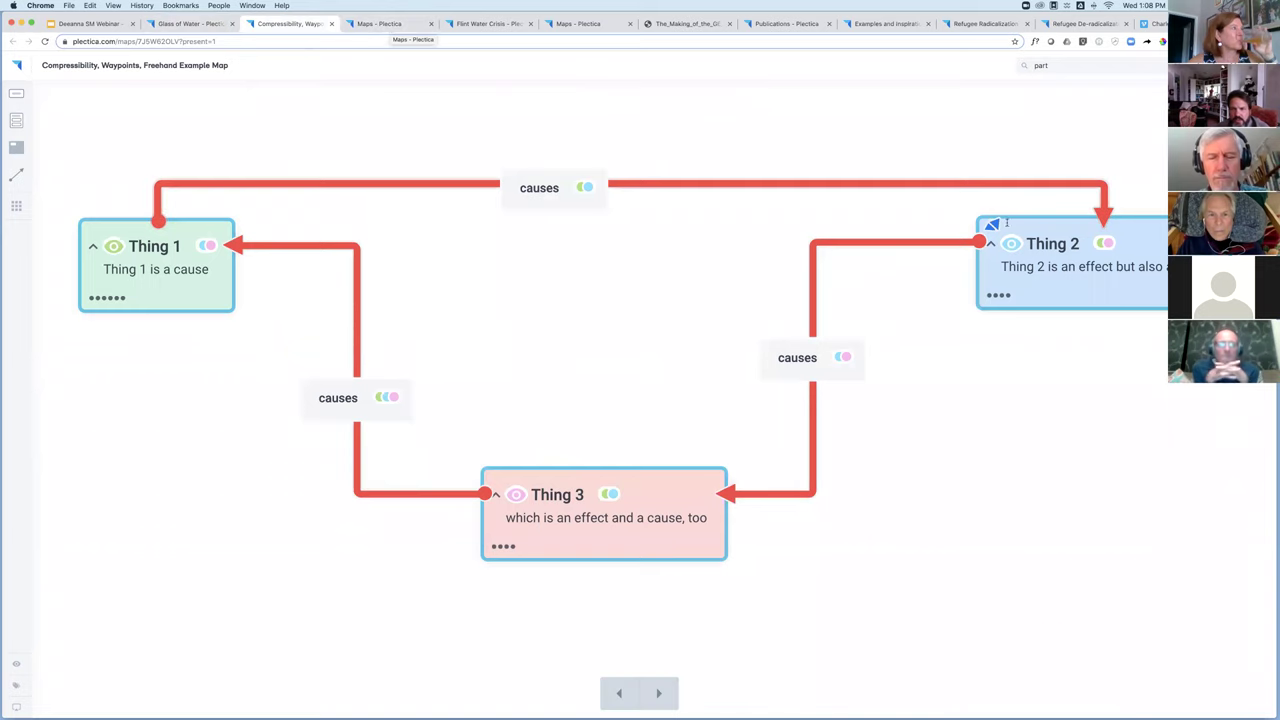
click(991, 246)
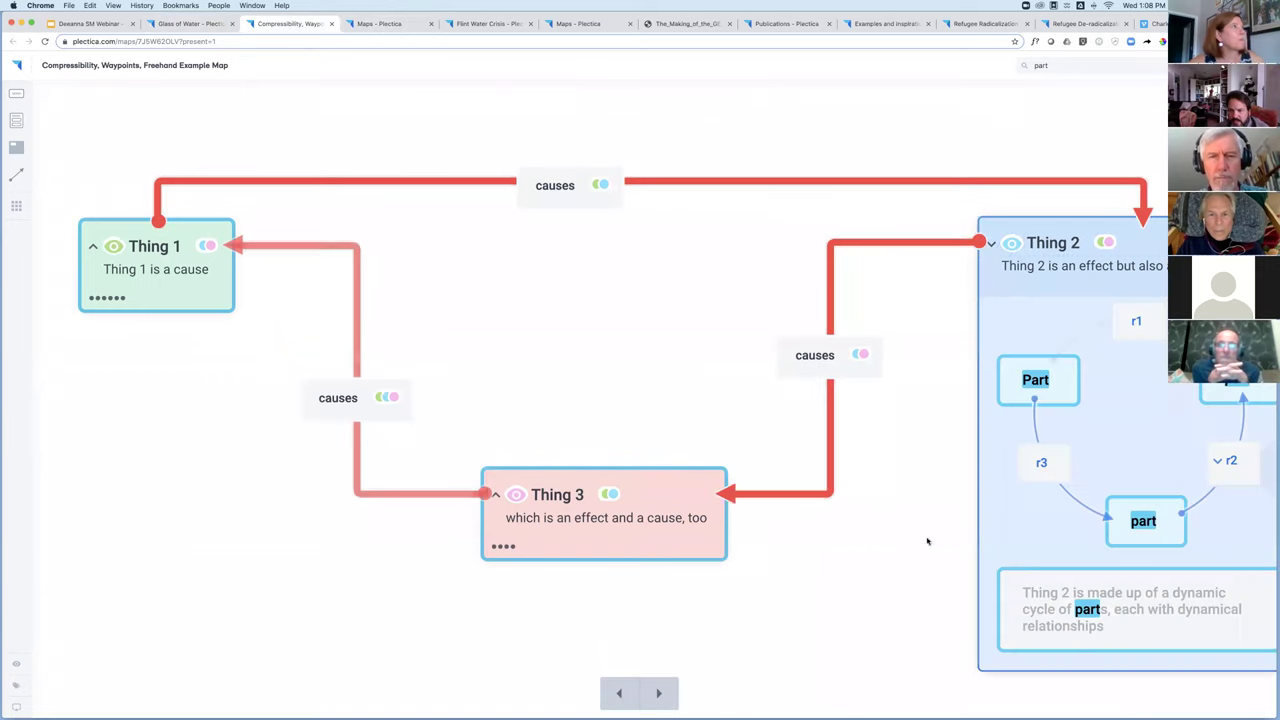
key(Right)
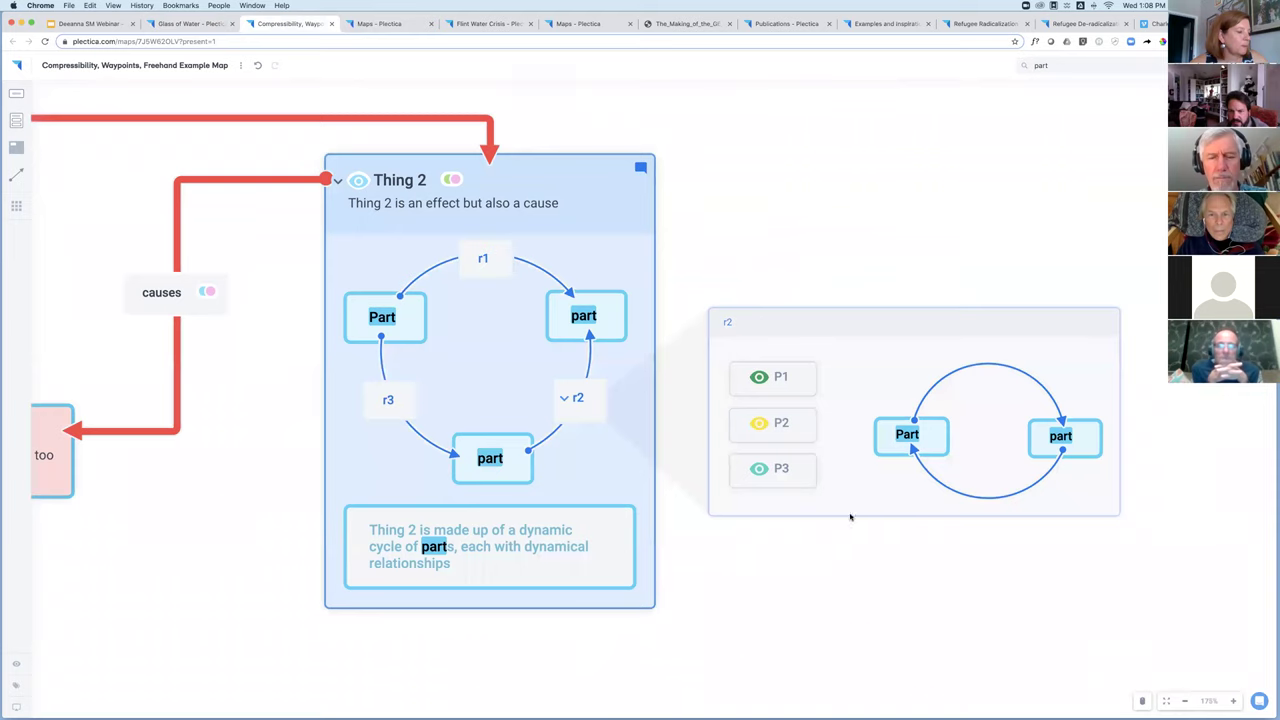
In the other open maps overview, search for "perspectives" and open the Perspectives of Civil War map.
click(379, 24)
double_click(495, 106)
text(perspective)
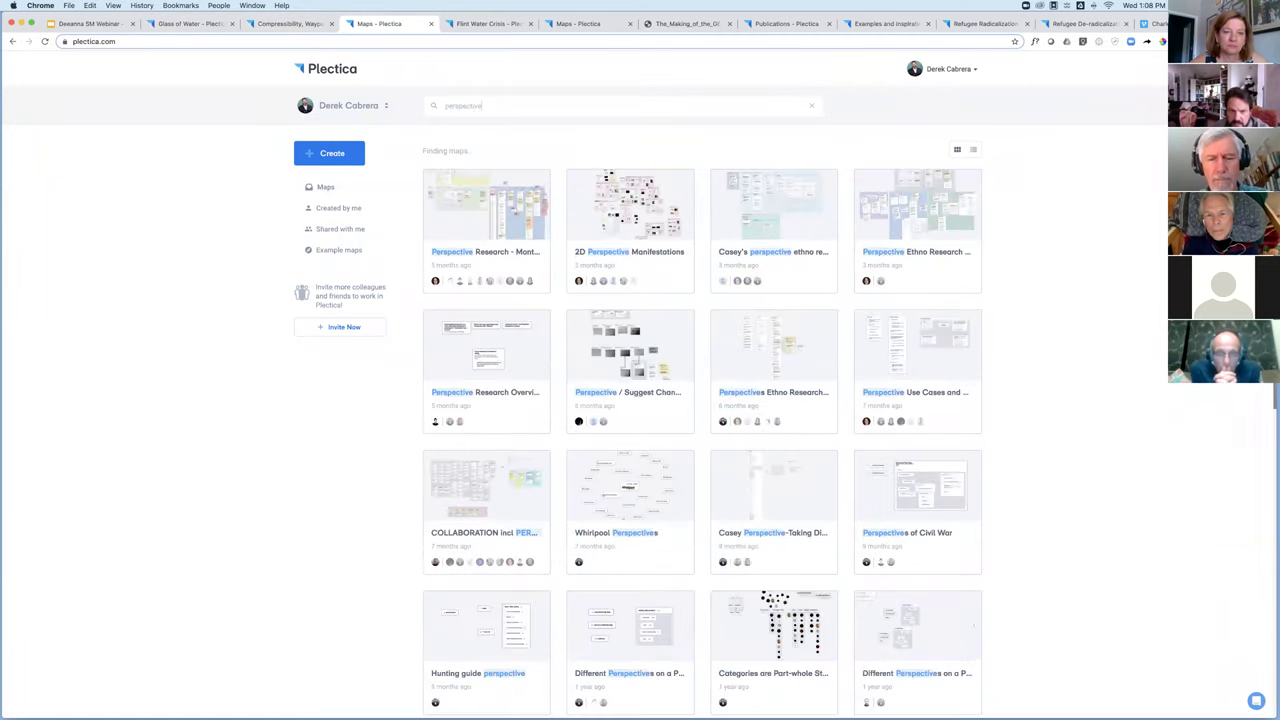
text(s)
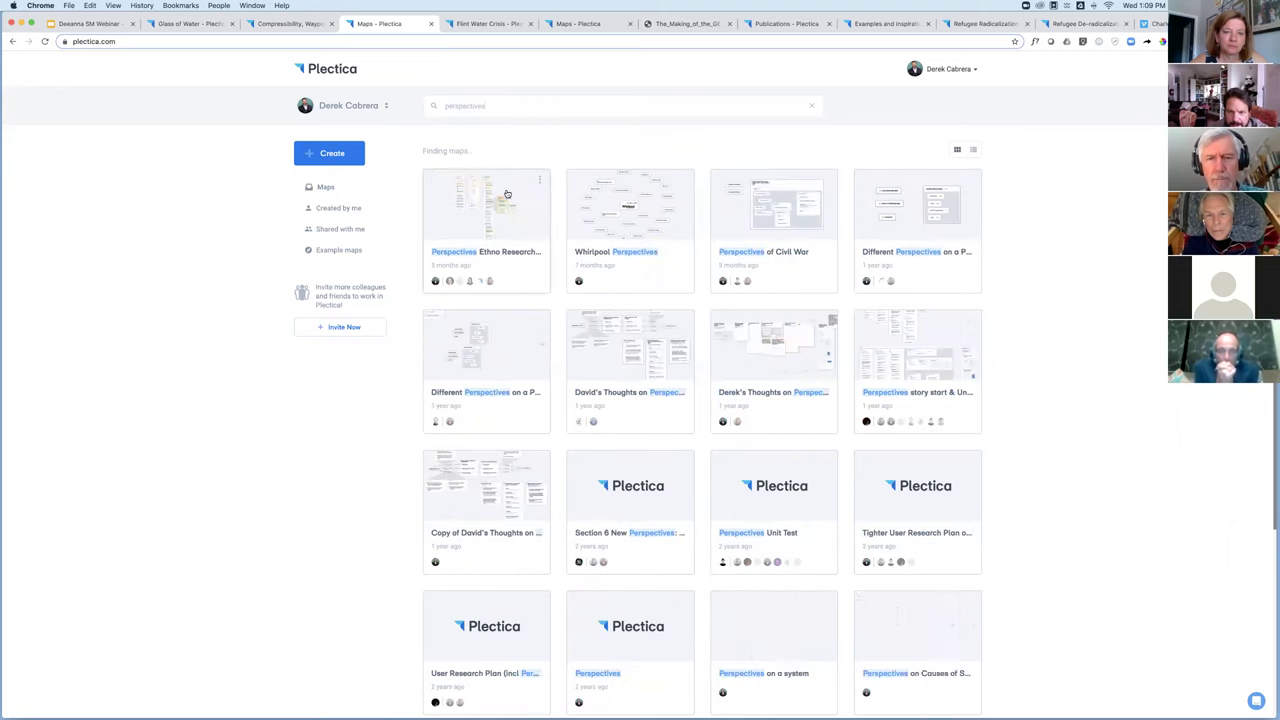
click(786, 224)
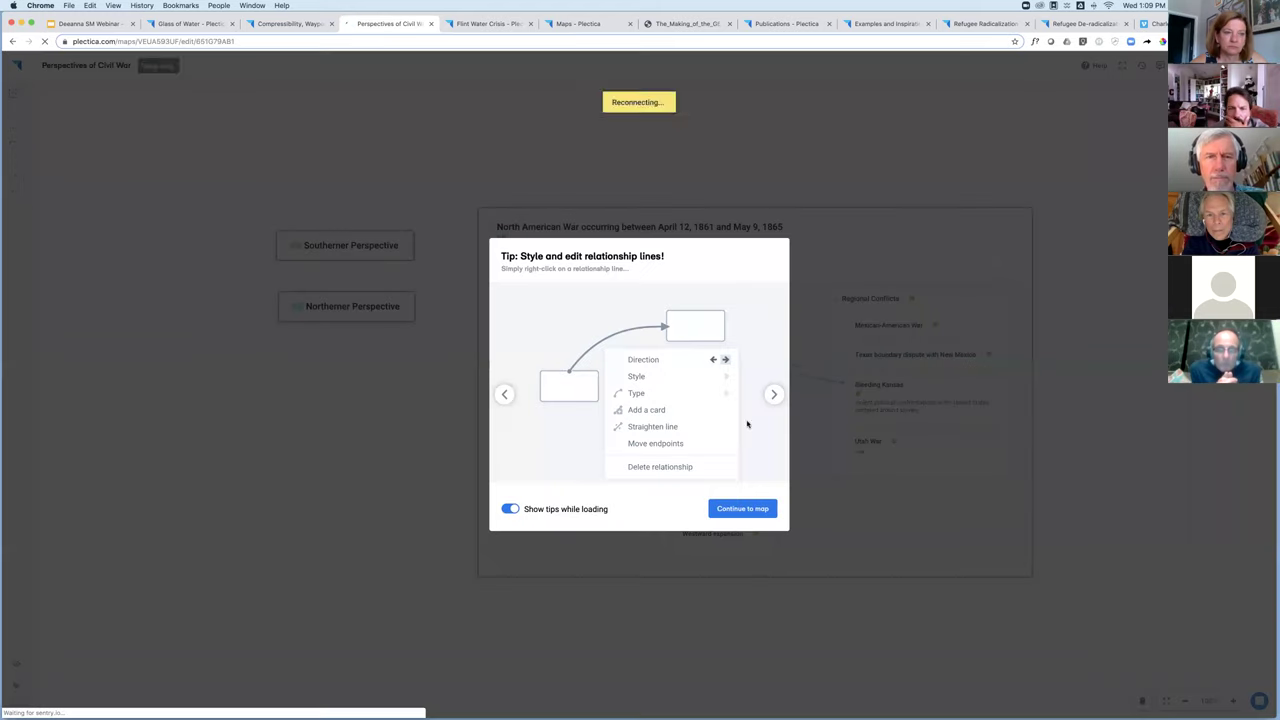
click(760, 511)
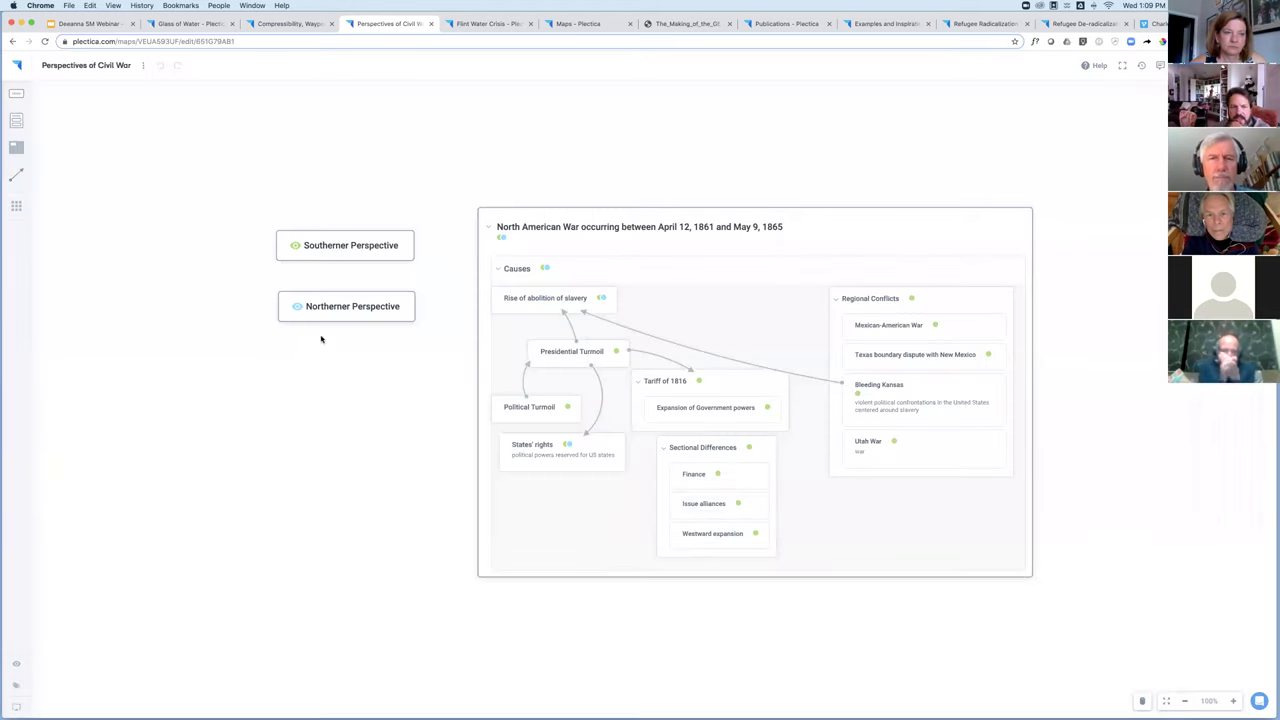
View the war map from the Northerner Perspective, turn it off and show the Southerner Perspective instead.
click(304, 309)
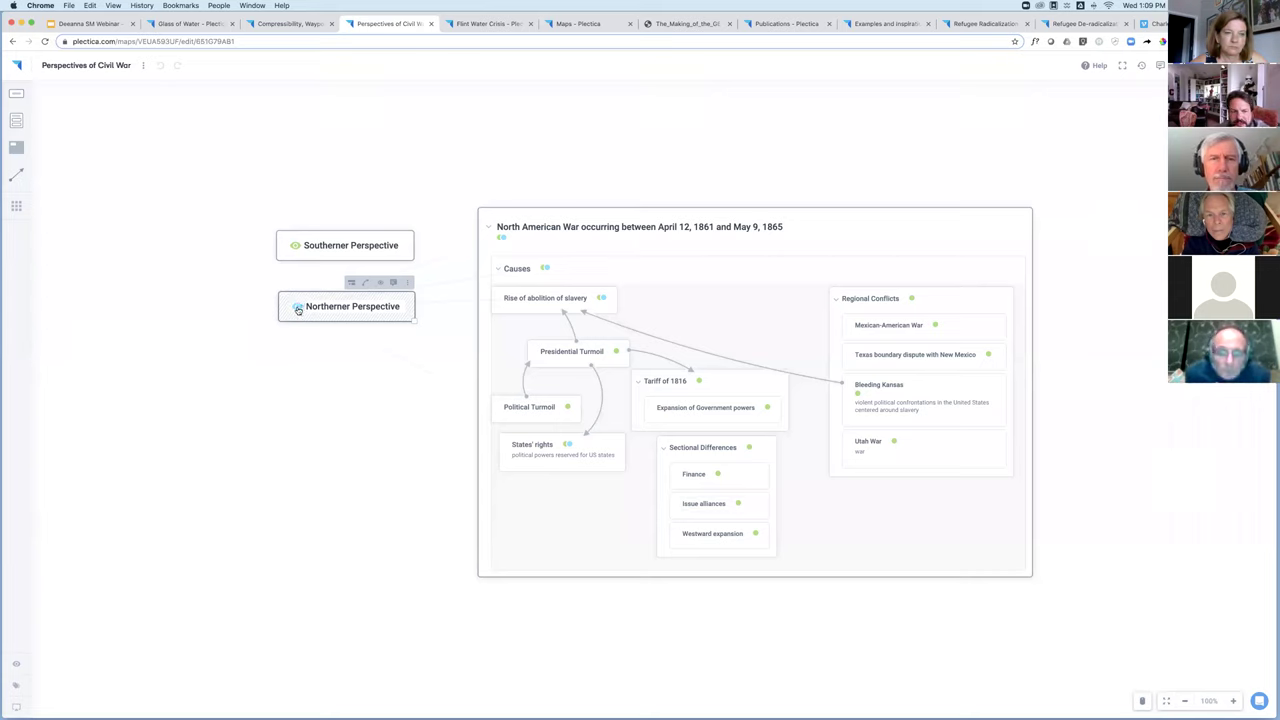
click(297, 308)
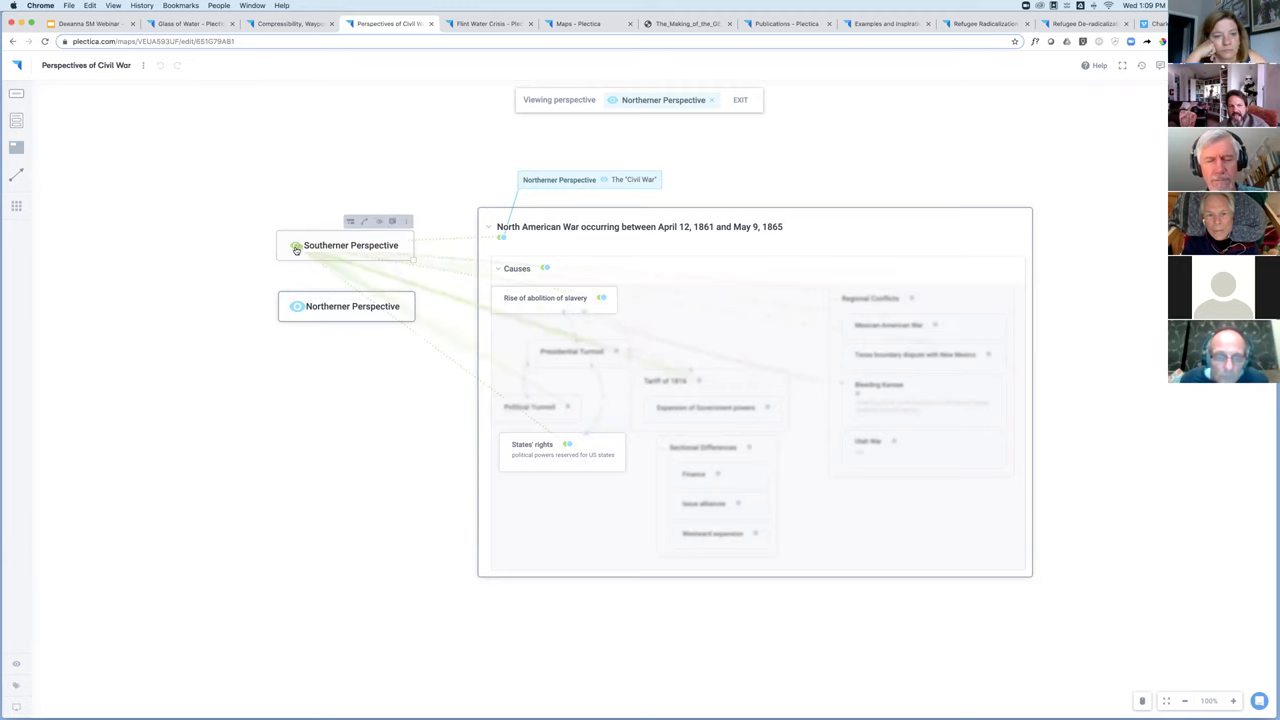
click(297, 309)
click(295, 246)
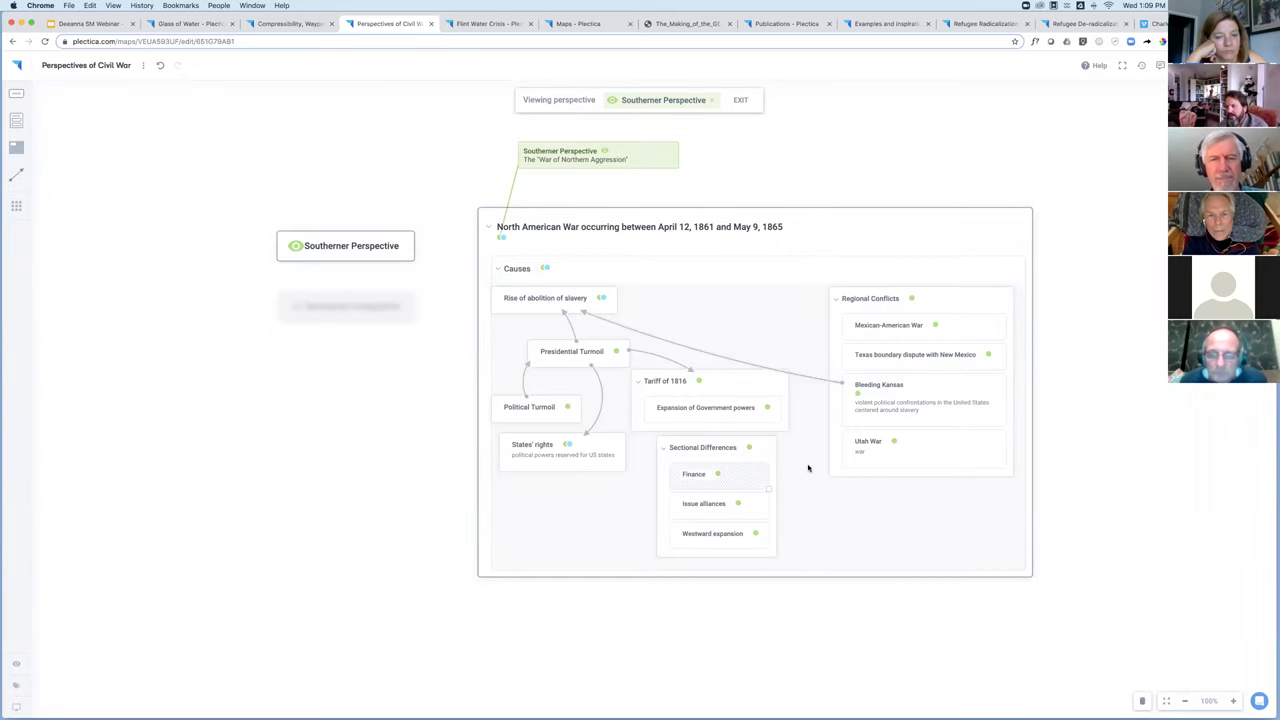
Switch back to the Northerner Perspective alone and add the Southerner Perspective to compare both on the war map.
click(296, 247)
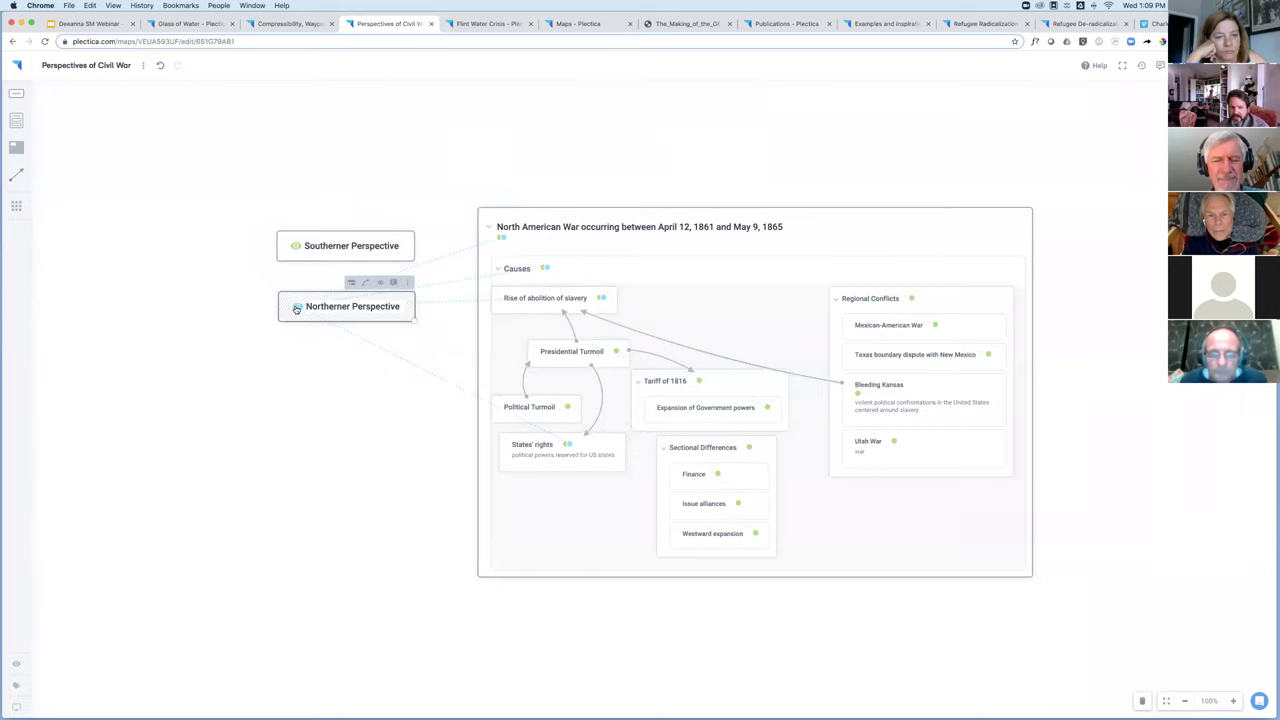
click(296, 307)
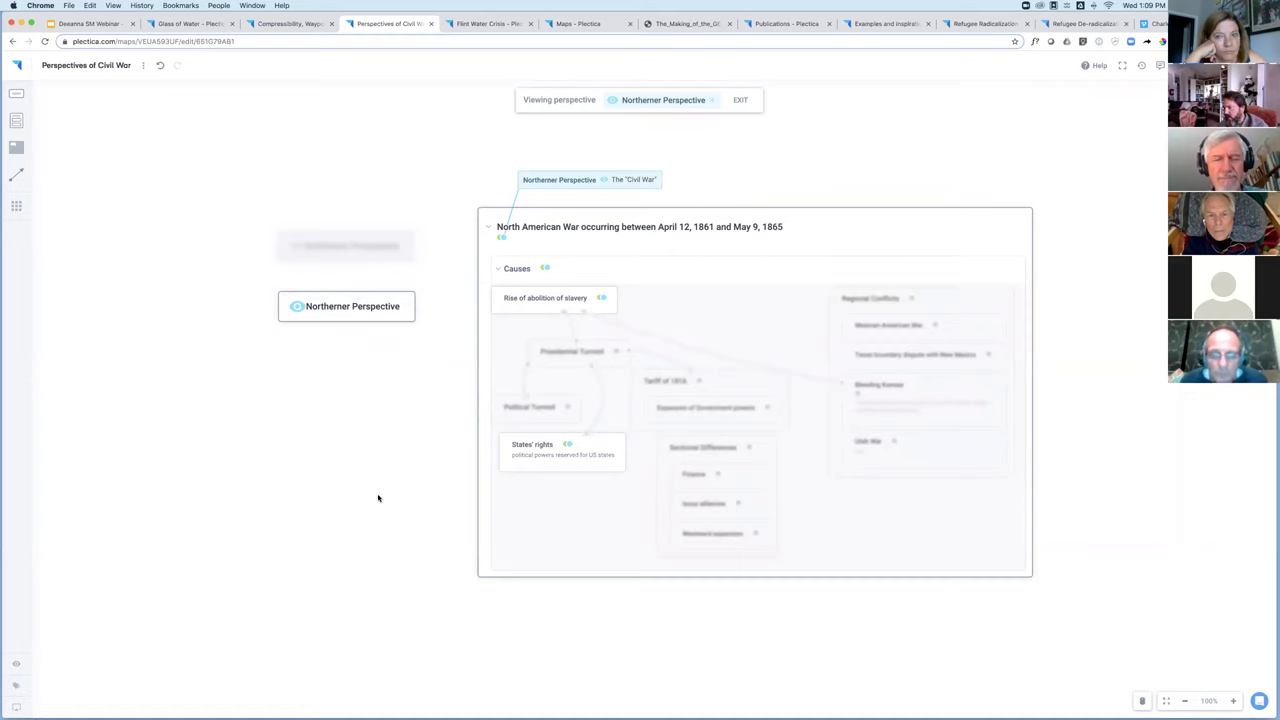
click(295, 249)
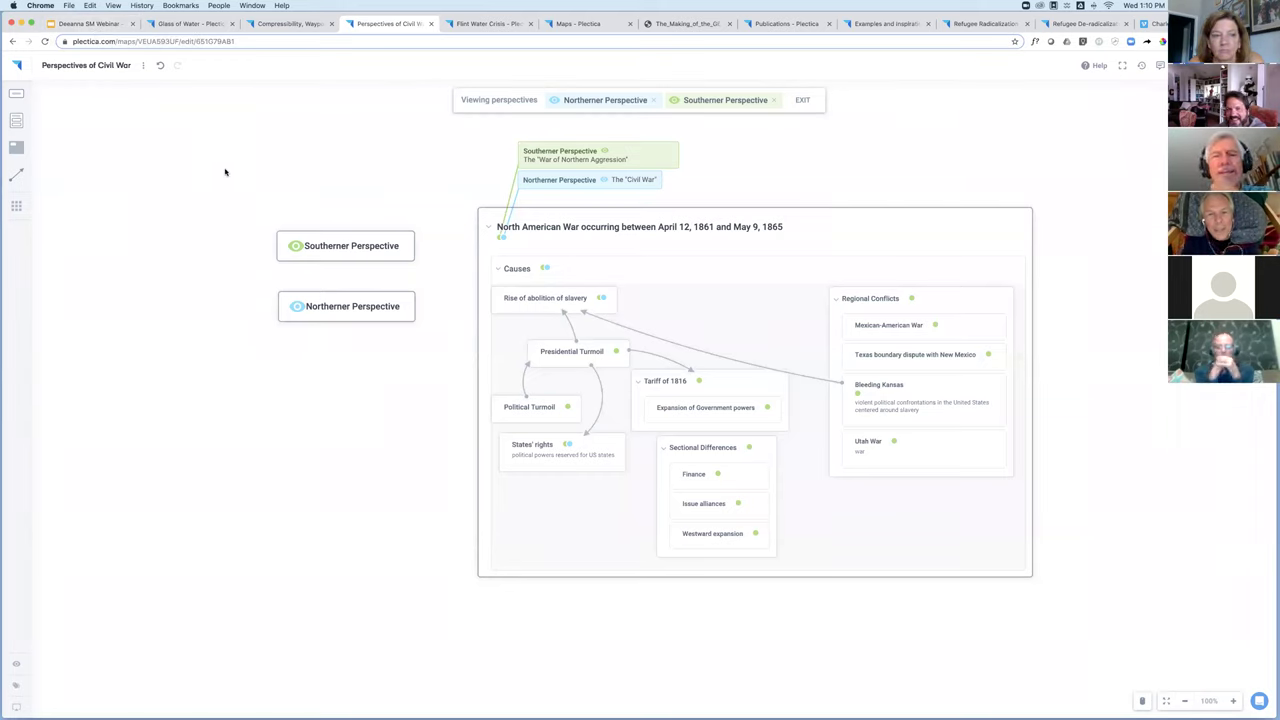
scroll(225, 172, up, 2)
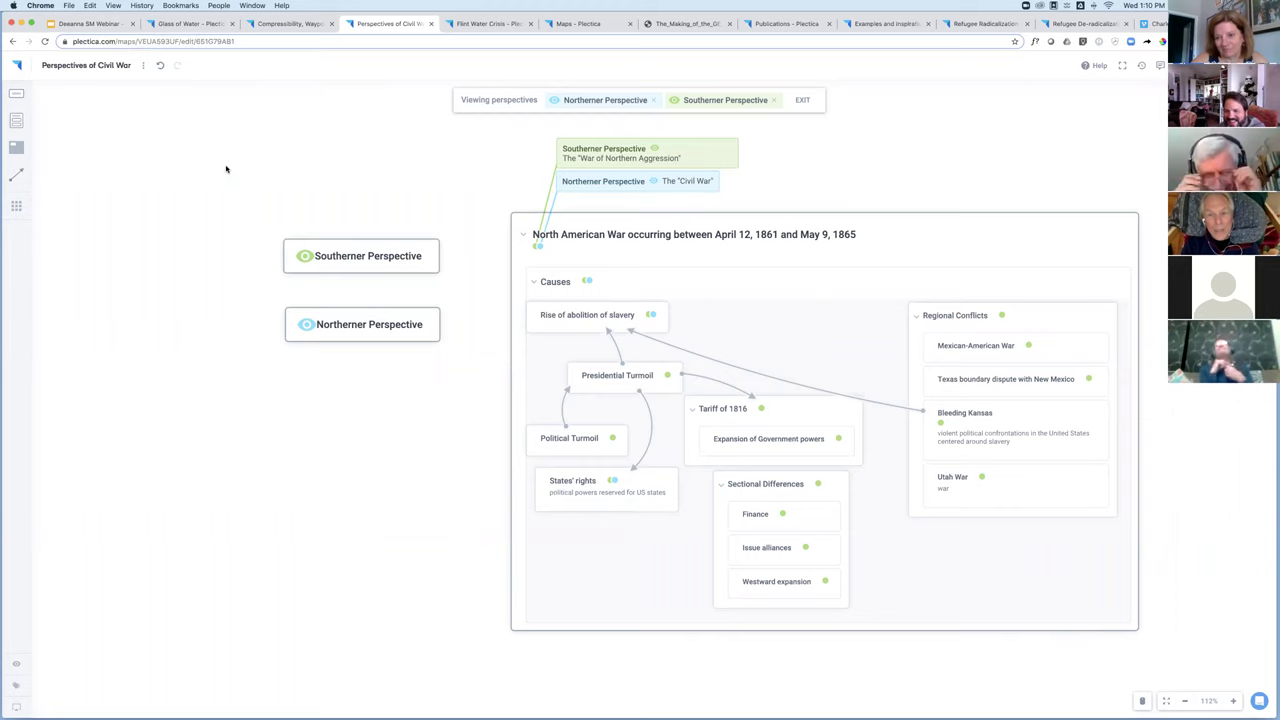
scroll(225, 170, up, 1)
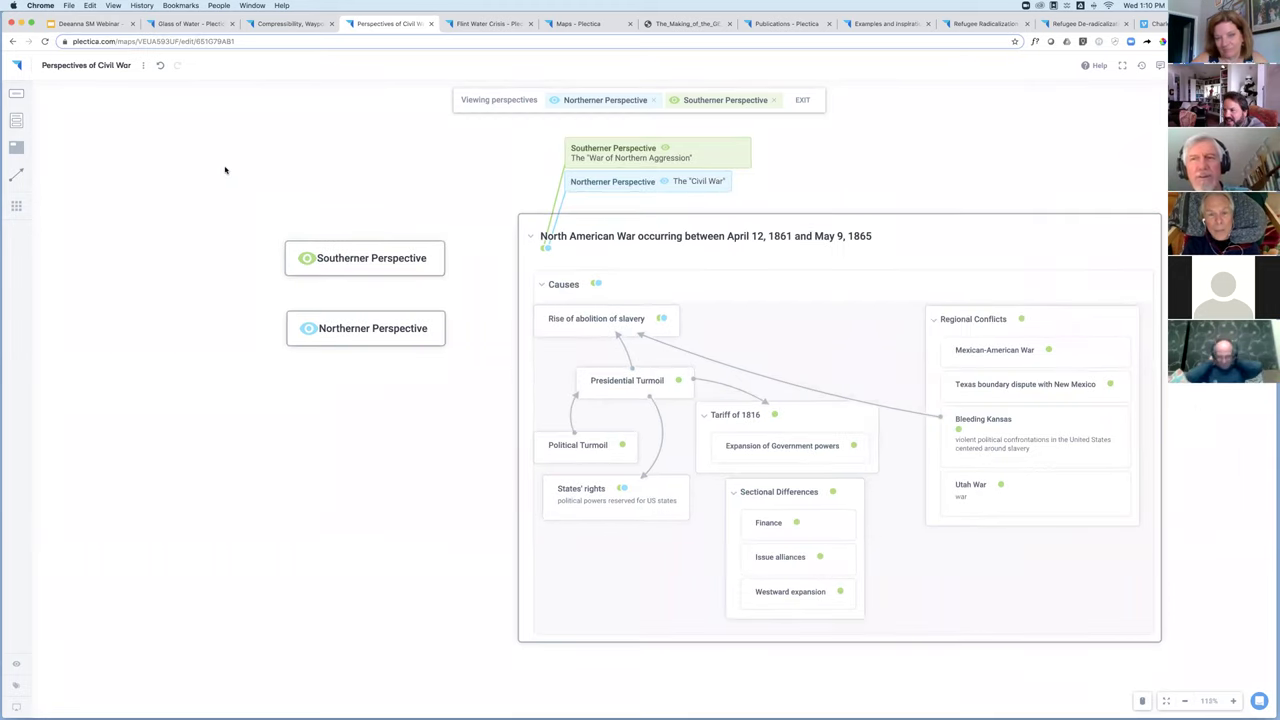